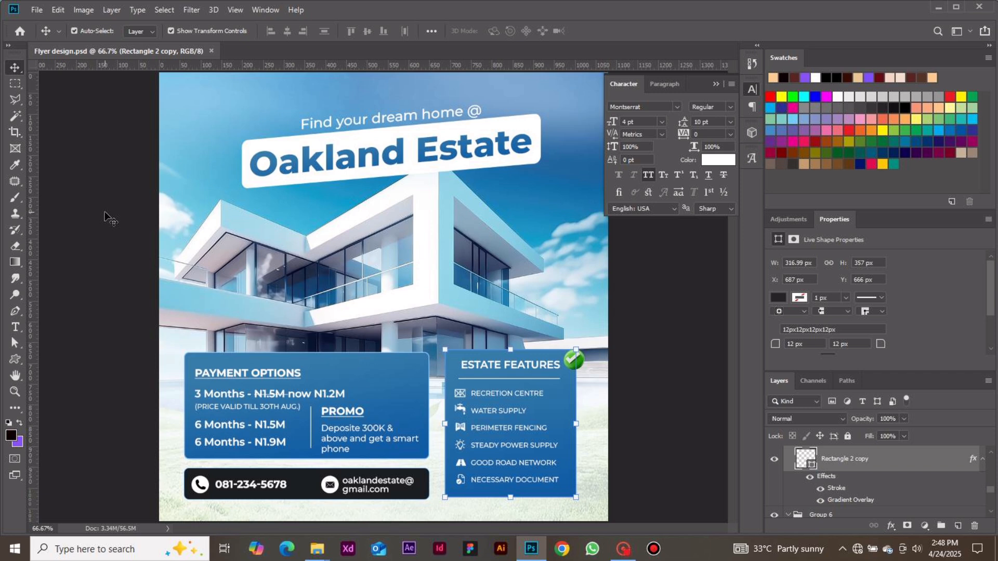
Create a new 1080 x 1080 pixel document at 300 pixels/inch with a white background, named "estate design".
{"action": "left_click", "coordinate": [20, 32]}
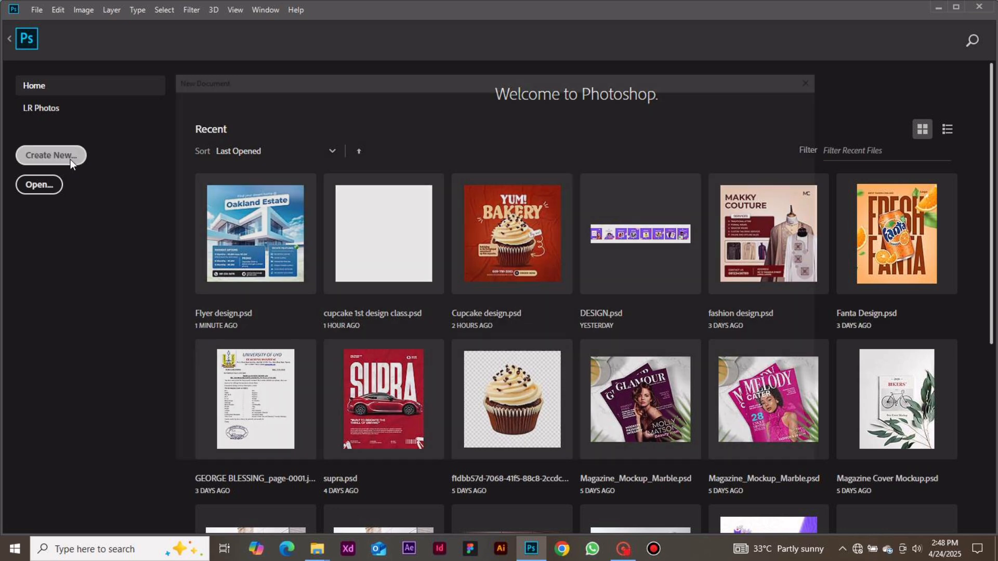
{"action": "left_click", "coordinate": [71, 160]}
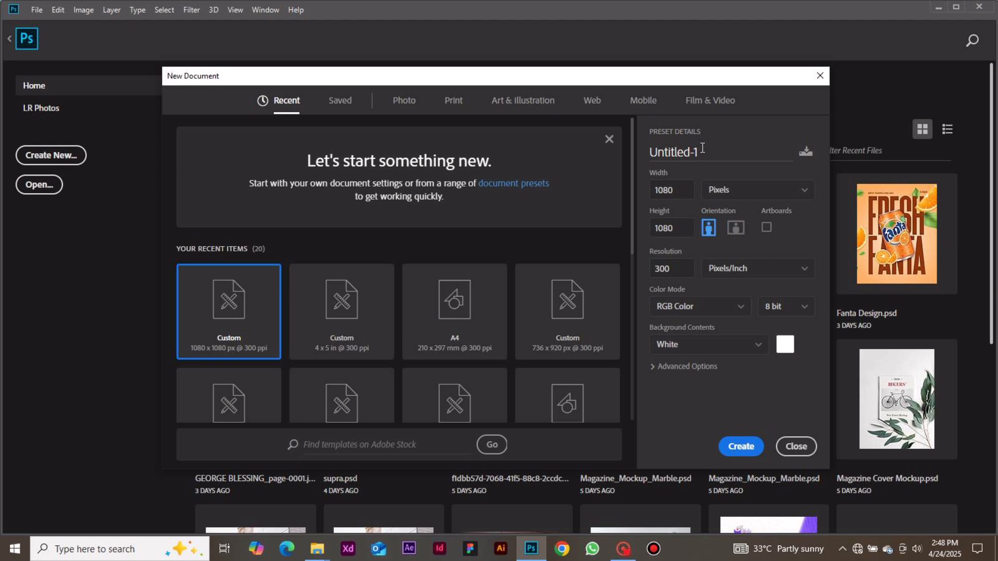
{"action": "left_click_drag", "start_coordinate": [696, 151], "coordinate": [553, 150]}
{"action": "left_click_drag", "start_coordinate": [705, 153], "coordinate": [631, 153]}
{"action": "type", "text": "es"}
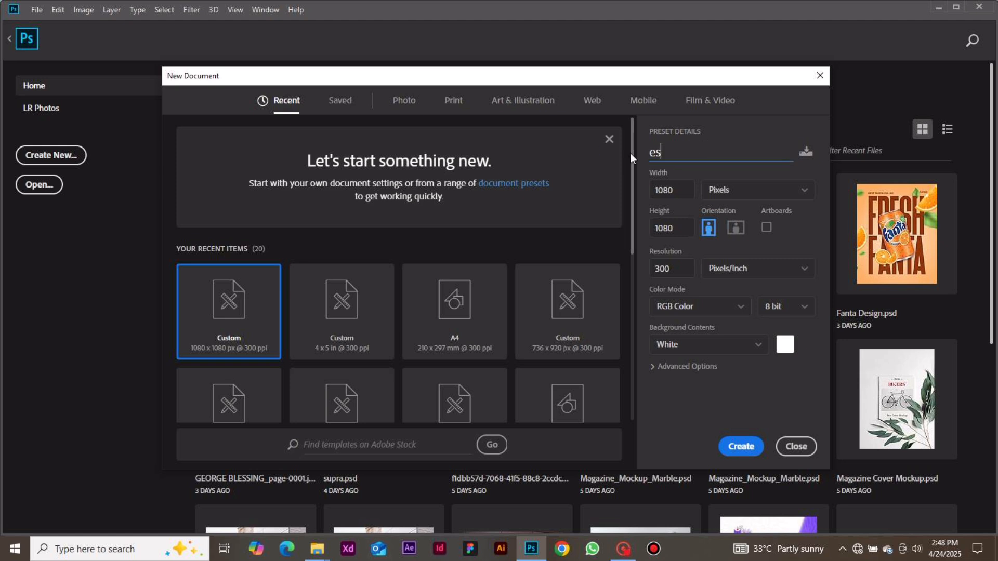
{"action": "type", "text": "tate design"}
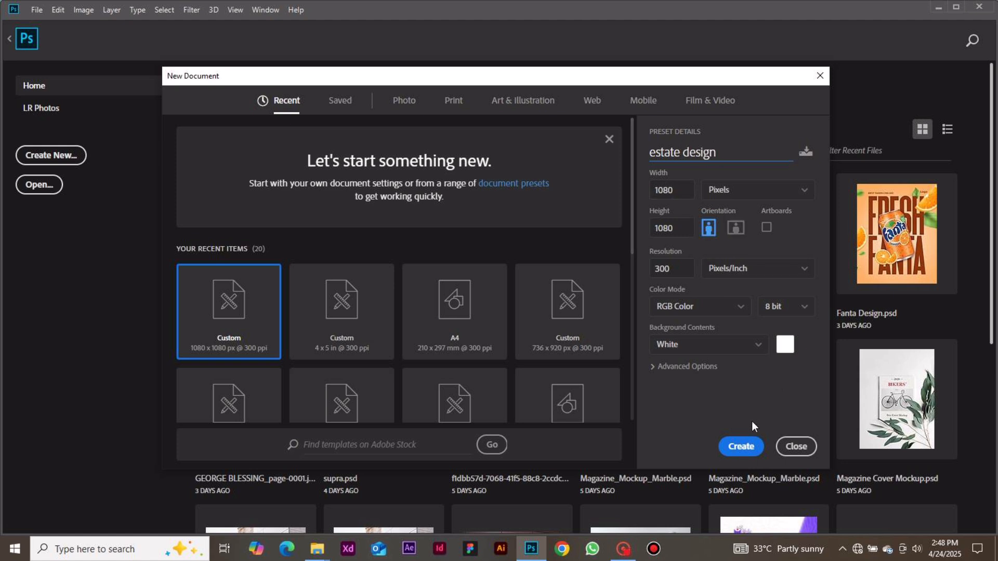
{"action": "left_click", "coordinate": [741, 447]}
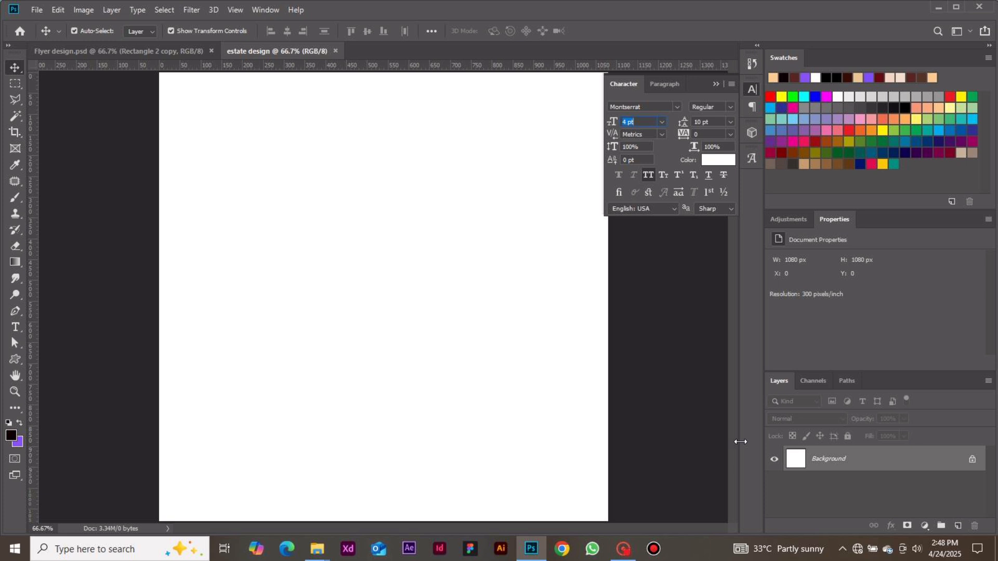
{"action": "key", "text": "ctrl"}
{"action": "left_click", "coordinate": [641, 372]}
{"action": "key", "text": "ctrl"}
{"action": "key", "text": "ctrl"}
{"action": "key", "text": "ctrl"}
Place the sky-and-grass JPEG from the Day 5_Flyer Design folder as an embedded image.
{"action": "left_click", "coordinate": [37, 9]}
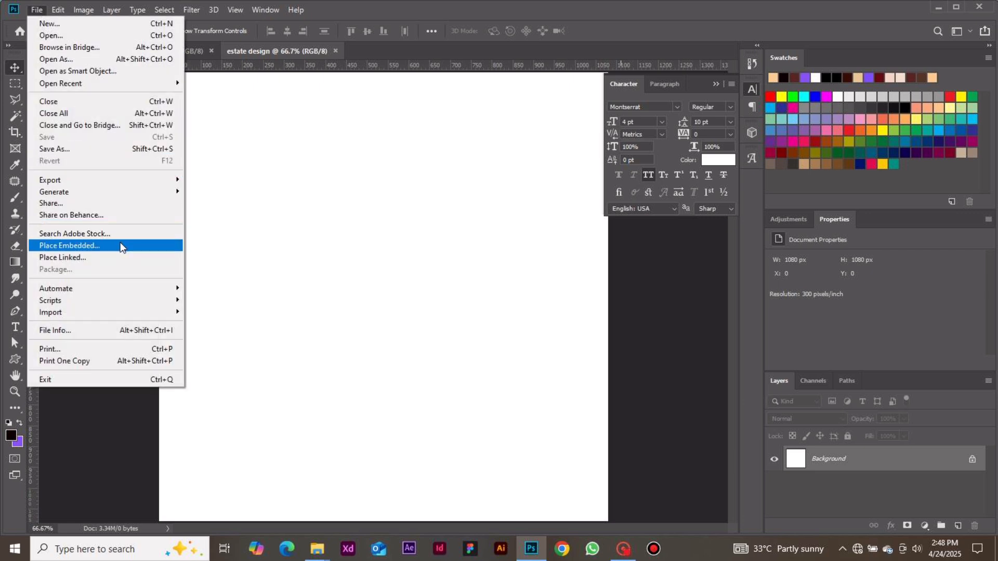
{"action": "left_click", "coordinate": [120, 245]}
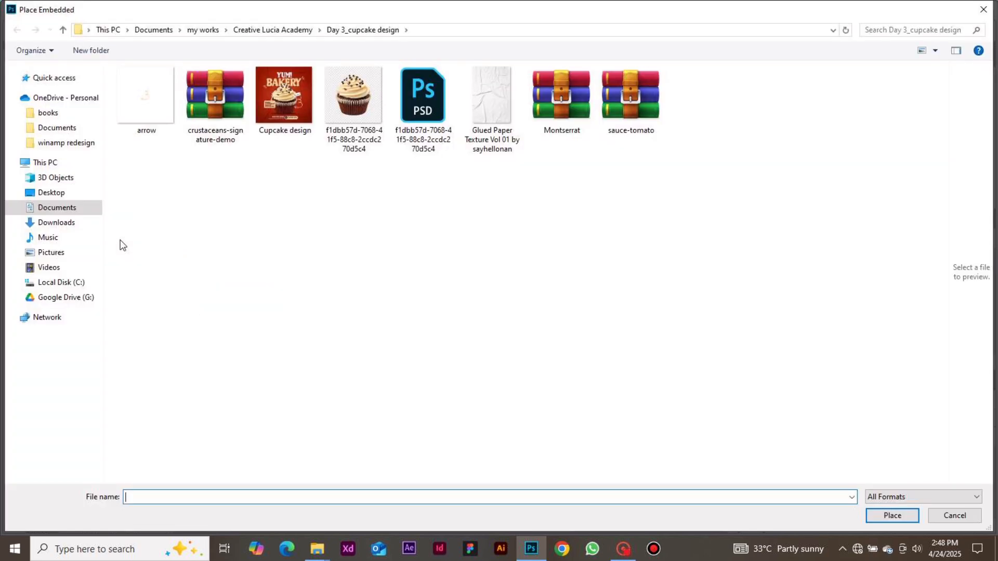
{"action": "left_click", "coordinate": [63, 30]}
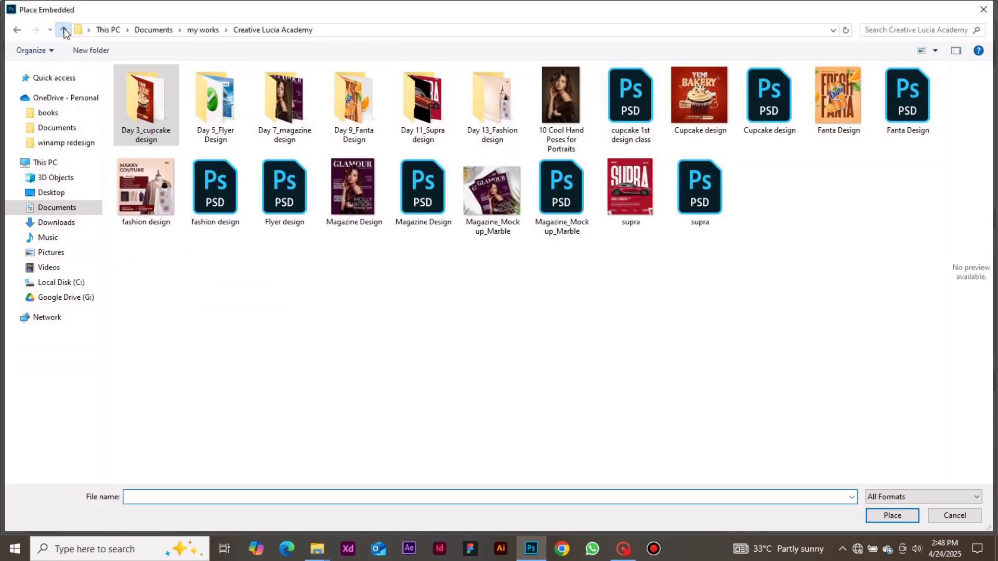
{"action": "double_click", "coordinate": [216, 110]}
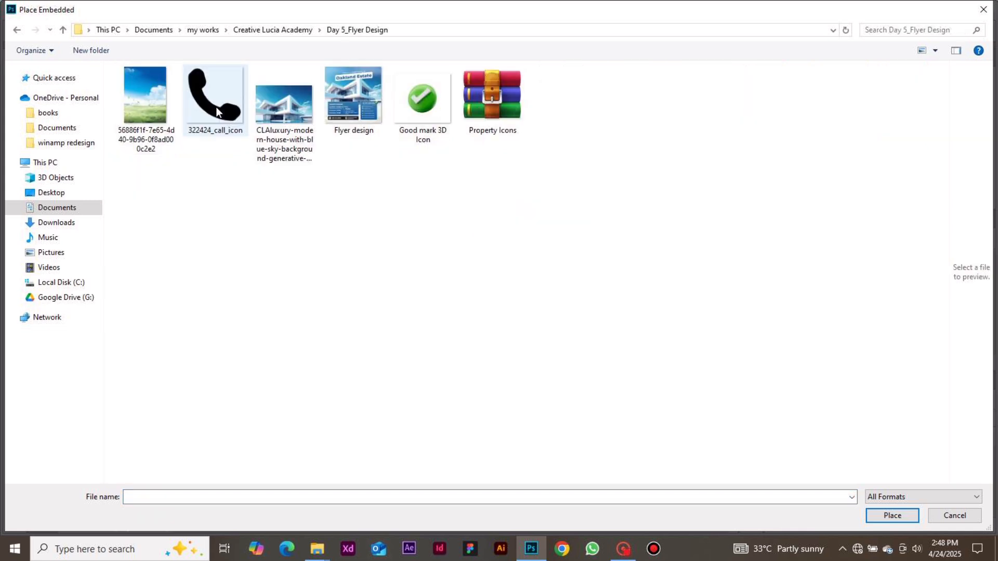
{"action": "double_click", "coordinate": [151, 112]}
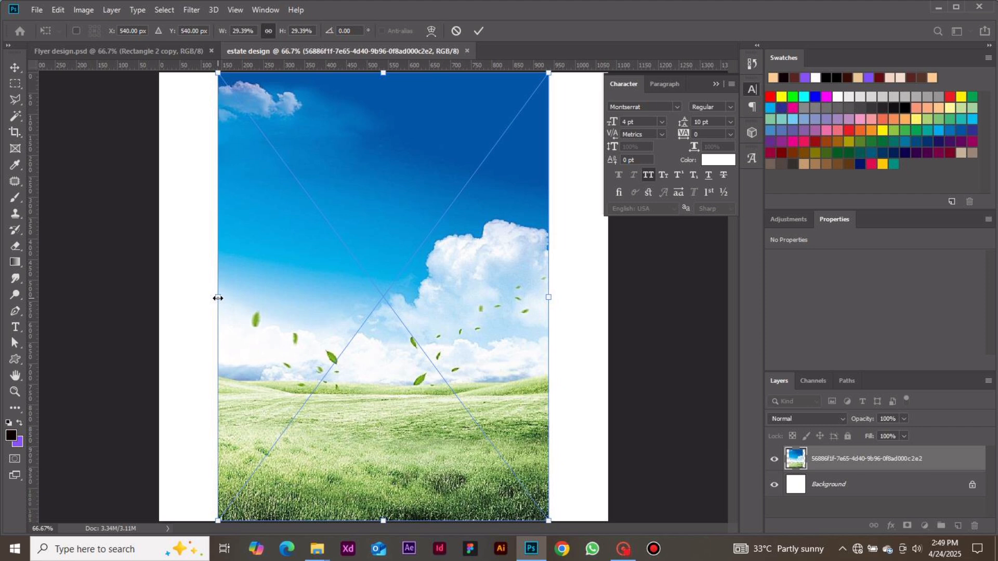
Widen the sky-and-grass image on both sides to fill the whole canvas width, and commit the transform.
{"action": "left_click_drag", "start_coordinate": [218, 298], "coordinate": [157, 296]}
{"action": "left_click_drag", "start_coordinate": [548, 297], "coordinate": [611, 297]}
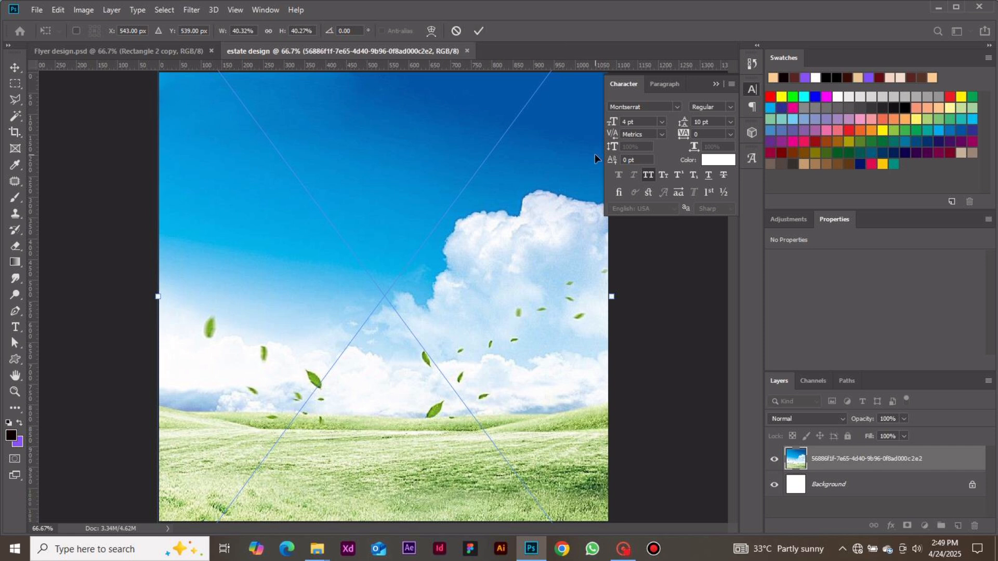
{"action": "key", "text": "Return"}
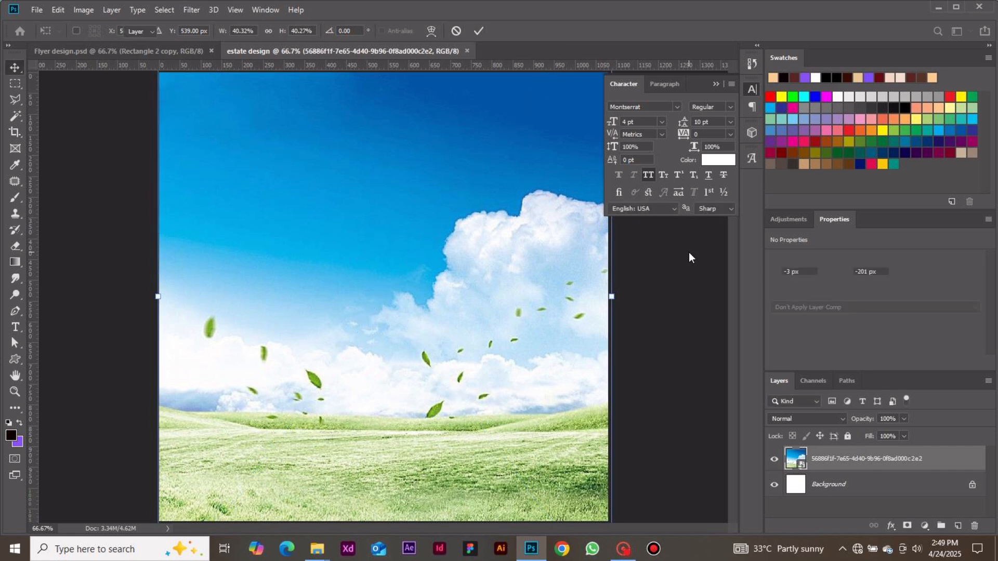
Place the luxury modern house image from the Day 5_Flyer Design folder as an embedded image above the landscape.
{"action": "key", "text": "ctrl"}
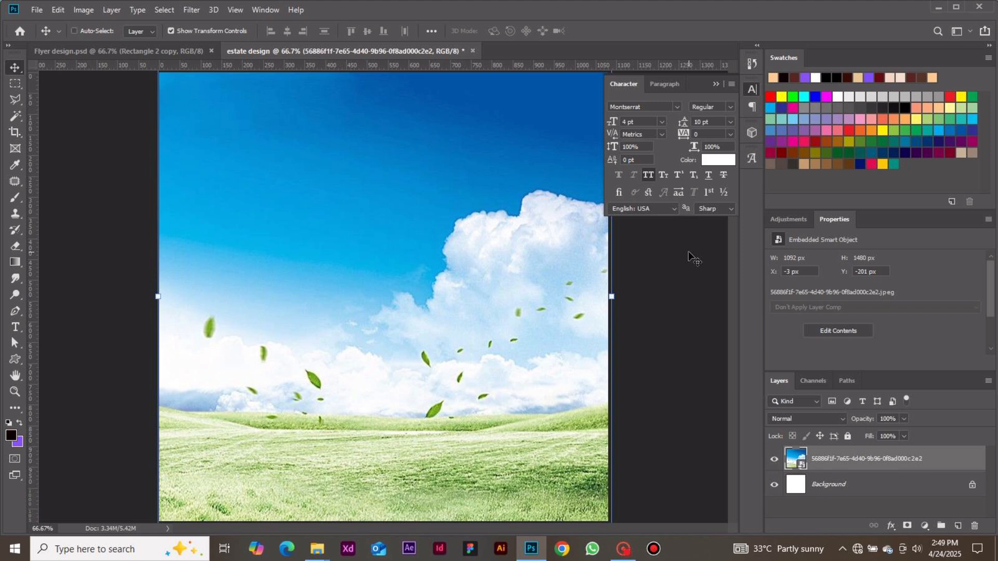
{"action": "key", "text": "ctrl+minus"}
{"action": "key", "text": "ctrl+plus"}
{"action": "left_click", "coordinate": [37, 8]}
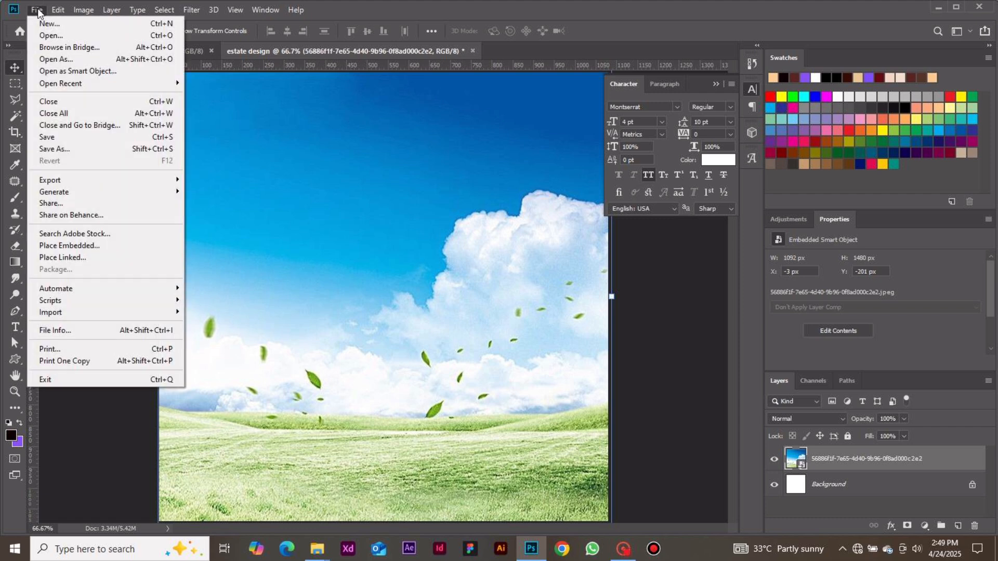
{"action": "left_click", "coordinate": [133, 245]}
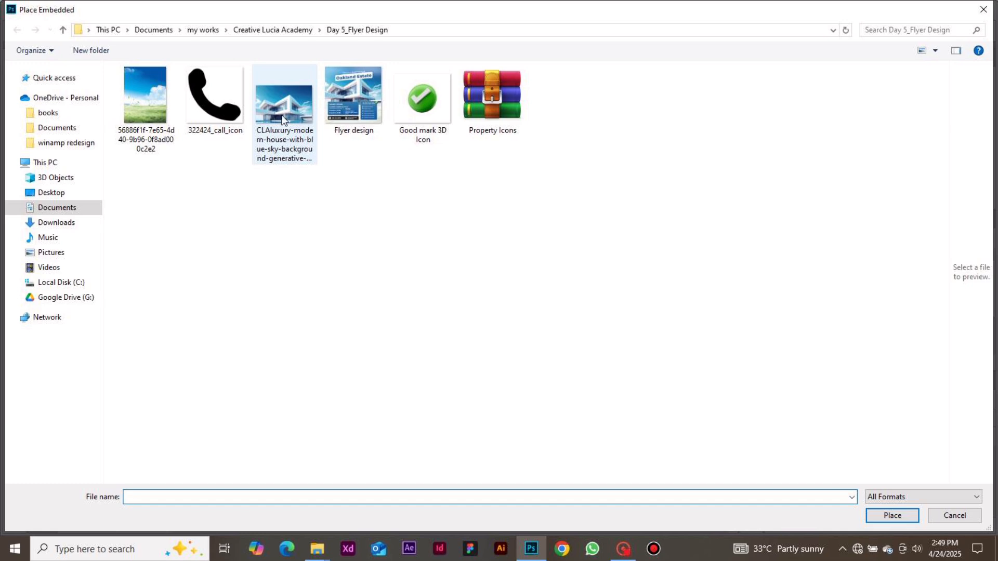
{"action": "double_click", "coordinate": [282, 119]}
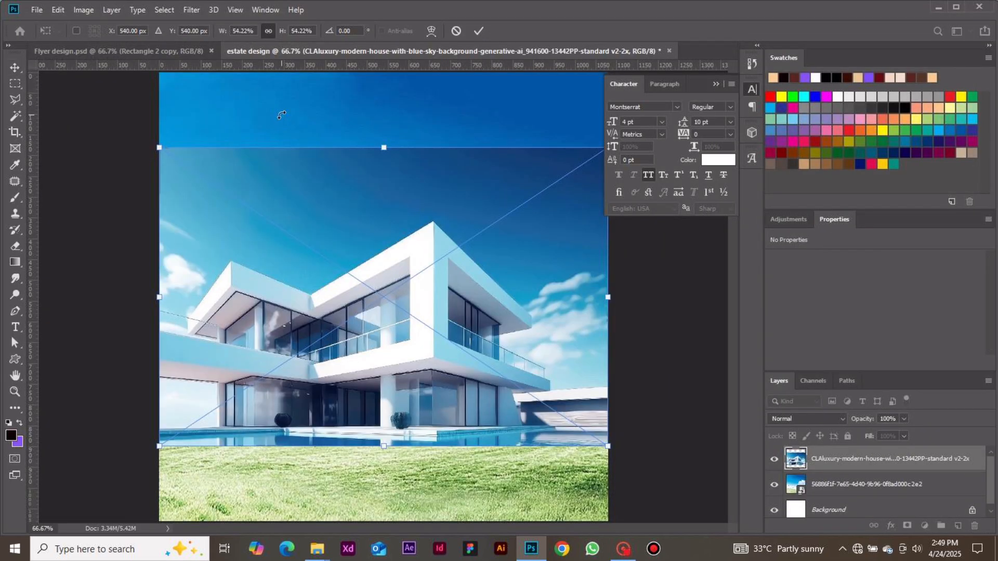
Move the house image up at its placed size so the grass field shows beneath it, and commit the placement.
{"action": "left_click_drag", "start_coordinate": [404, 221], "coordinate": [404, 170]}
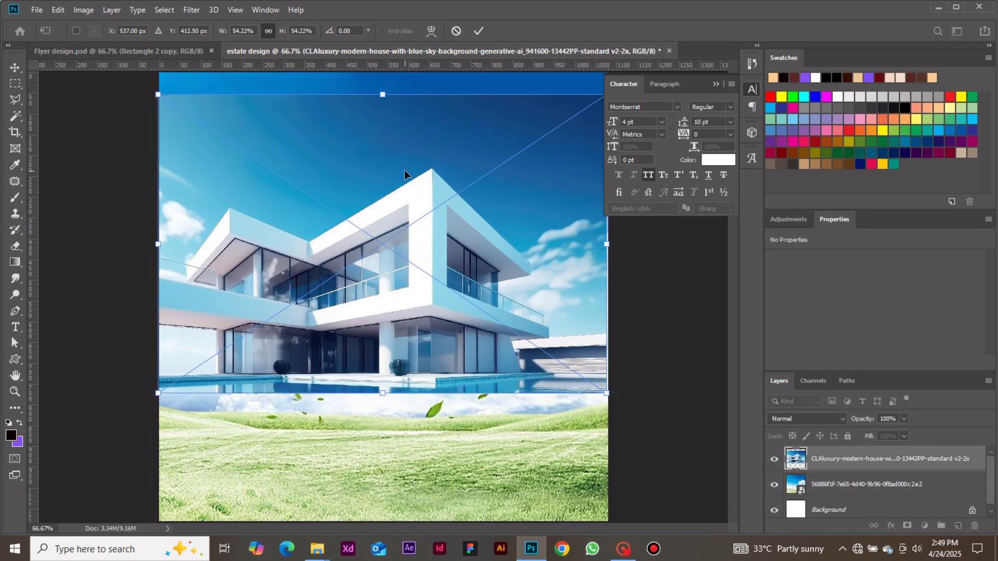
{"action": "key", "text": "ctrl+minus"}
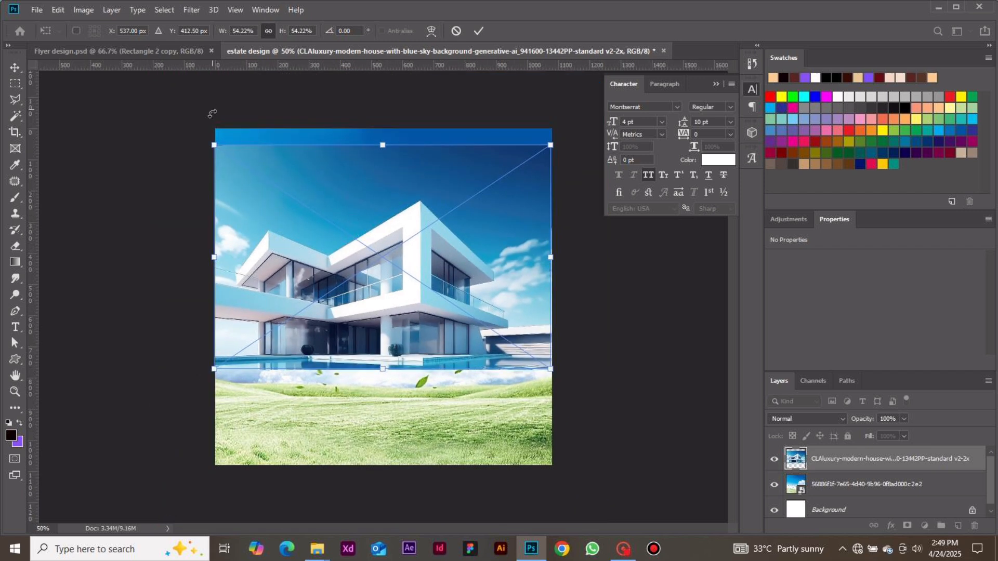
{"action": "left_click_drag", "start_coordinate": [213, 142], "coordinate": [219, 81]}
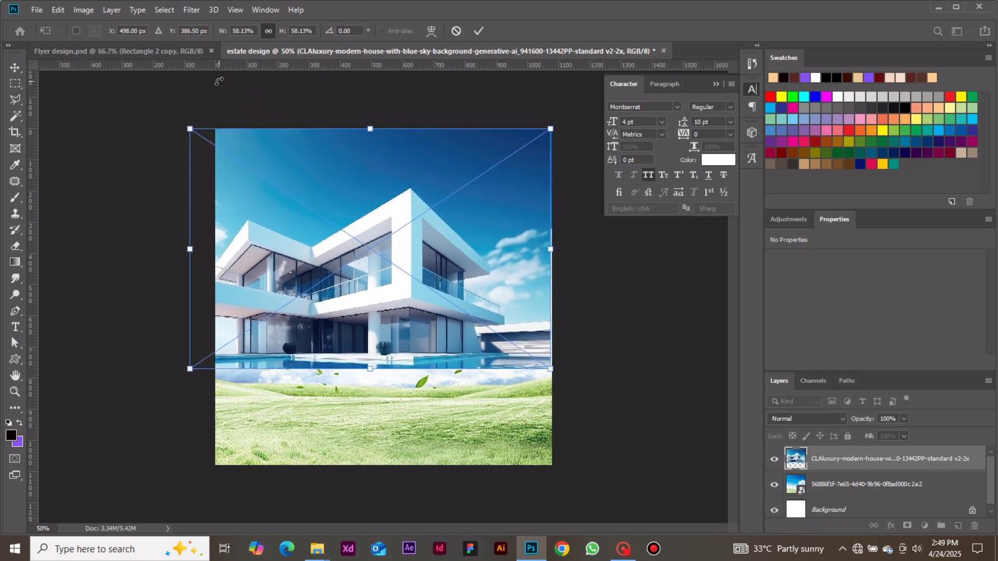
{"action": "key", "text": "ctrl+z"}
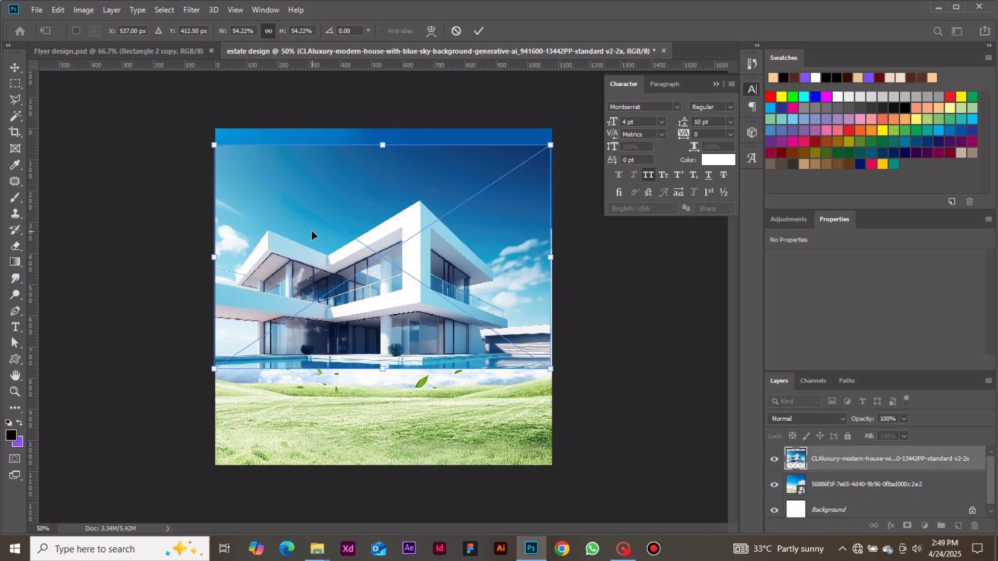
{"action": "left_click_drag", "start_coordinate": [311, 230], "coordinate": [320, 257]}
{"action": "left_click", "coordinate": [478, 31]}
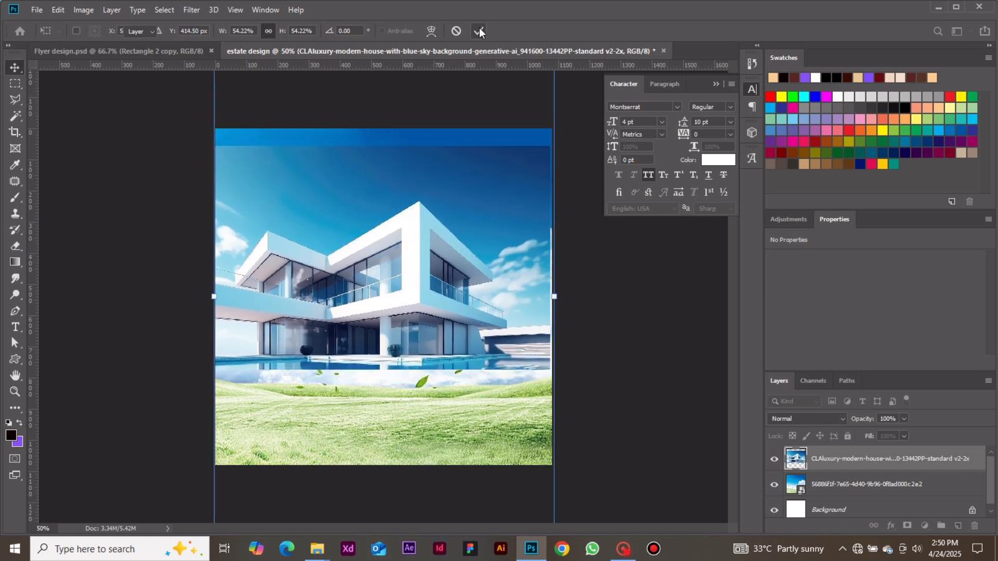
Add a layer mask to the house layer and brush black along its top edge to blend it into the background sky.
{"action": "left_click", "coordinate": [908, 526]}
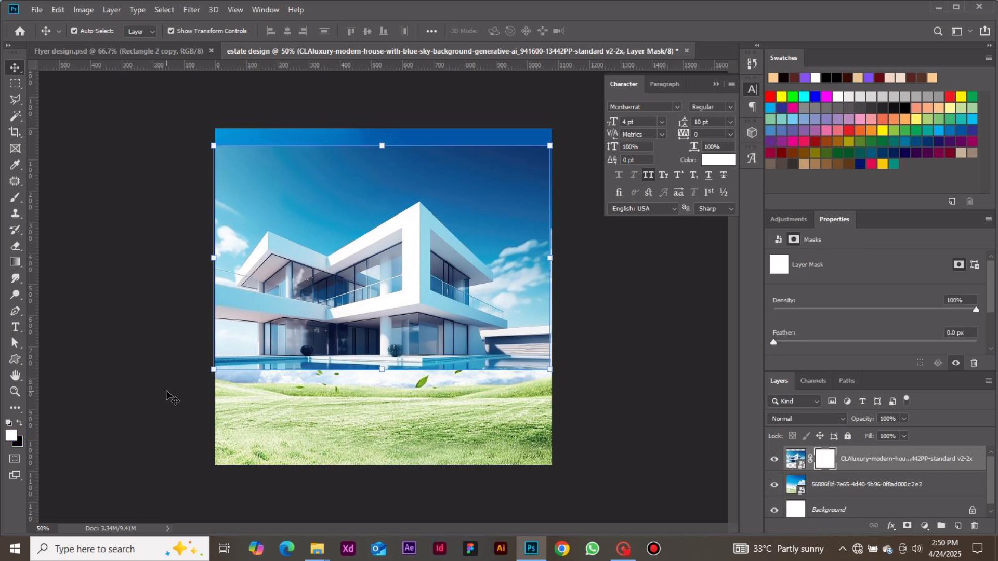
{"action": "left_click", "coordinate": [18, 199]}
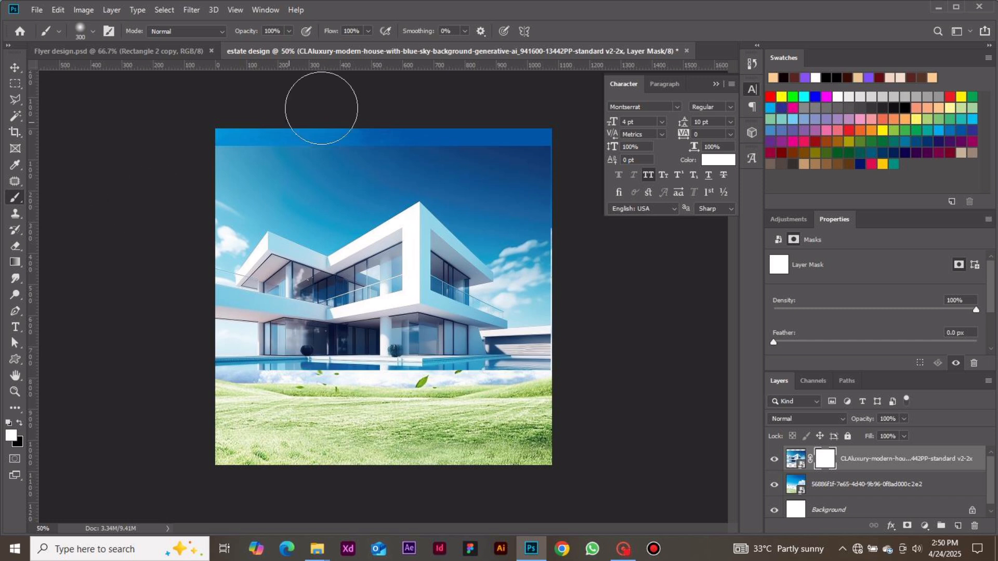
{"action": "left_click", "coordinate": [19, 423]}
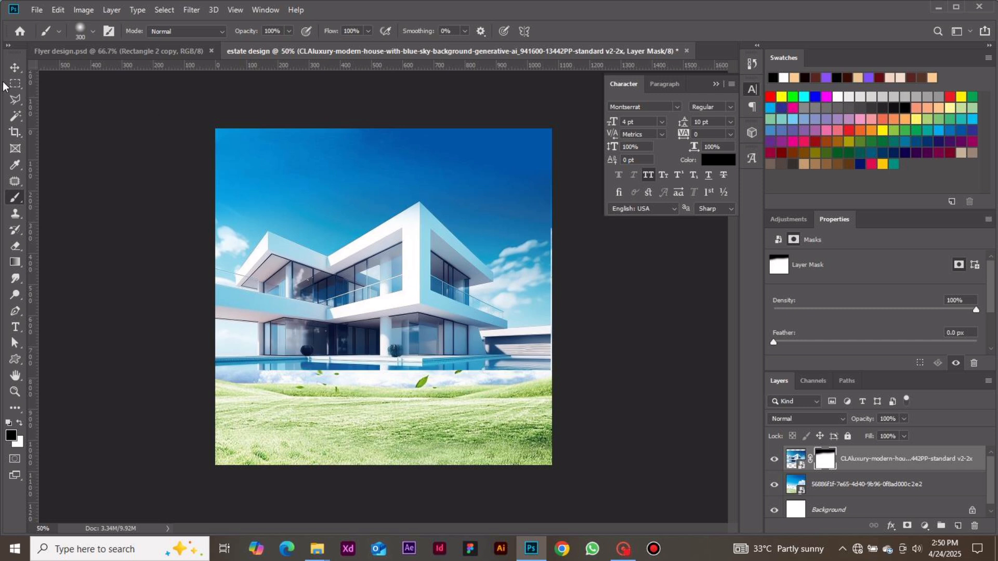
{"action": "left_click", "coordinate": [15, 69]}
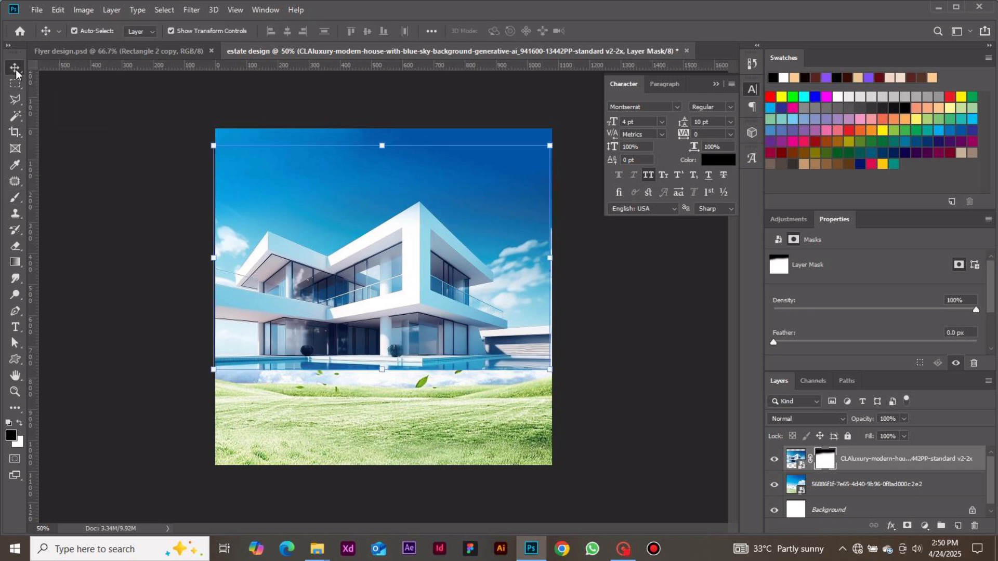
{"action": "left_click", "coordinate": [84, 130]}
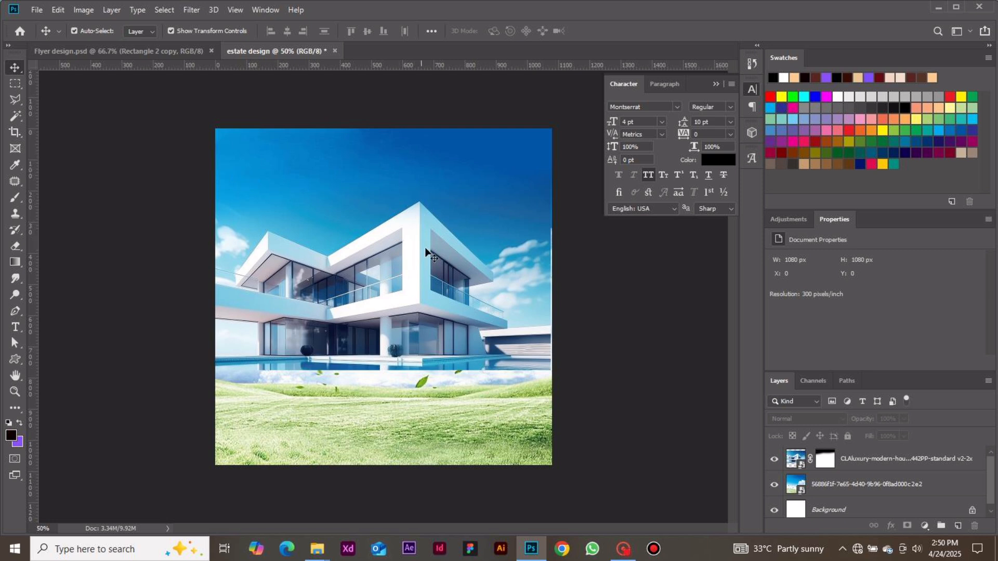
{"action": "left_click", "coordinate": [856, 459]}
{"action": "left_click", "coordinate": [633, 395]}
Add the text "Find your dream home @" in the sky above the house roof.
{"action": "key", "text": "t"}
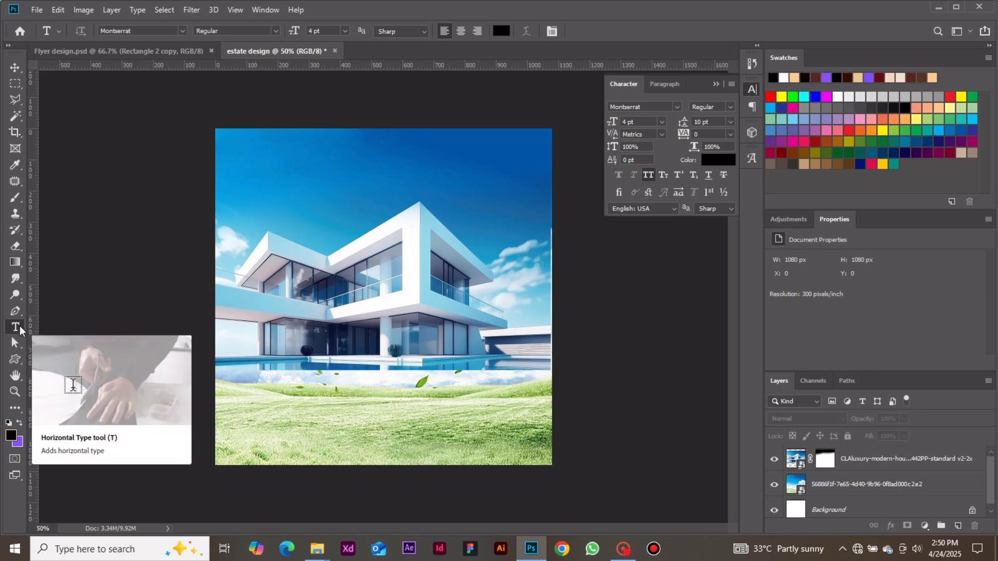
{"action": "left_click", "coordinate": [335, 189]}
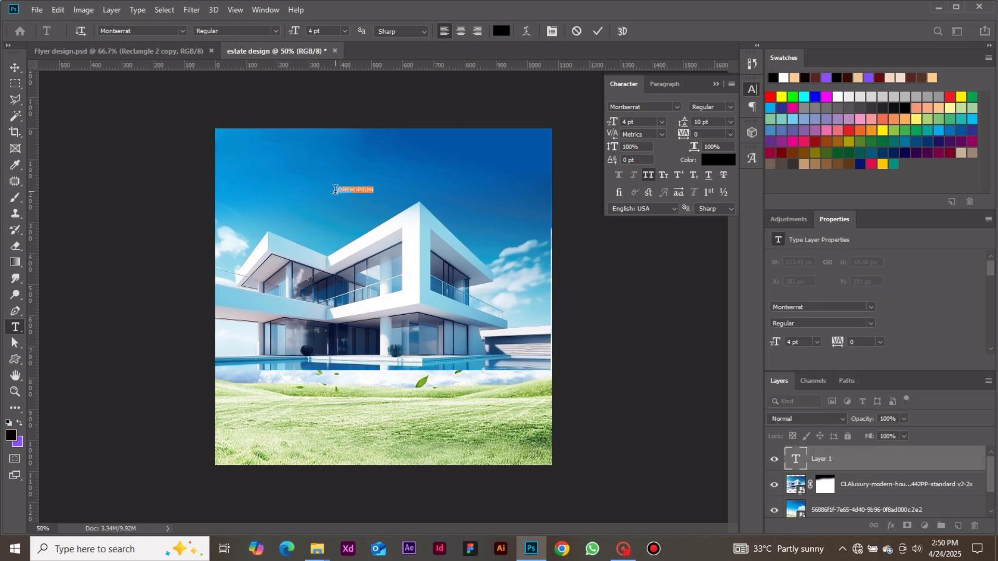
{"action": "type", "text": "LU"}
{"action": "type", "text": "ND YOU"}
{"action": "type", "text": "R DRE"}
{"action": "type", "text": "AM HOME @"}
Turn off All Caps for the whole tagline and set its text colour to white (ffffff).
{"action": "key", "text": "ctrl+plus"}
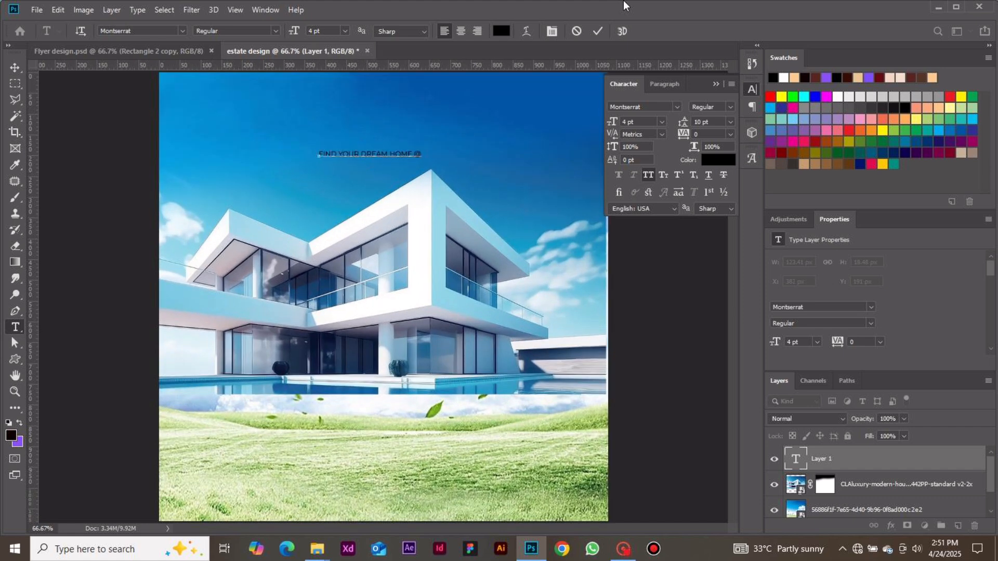
{"action": "key", "text": "ctrl+a"}
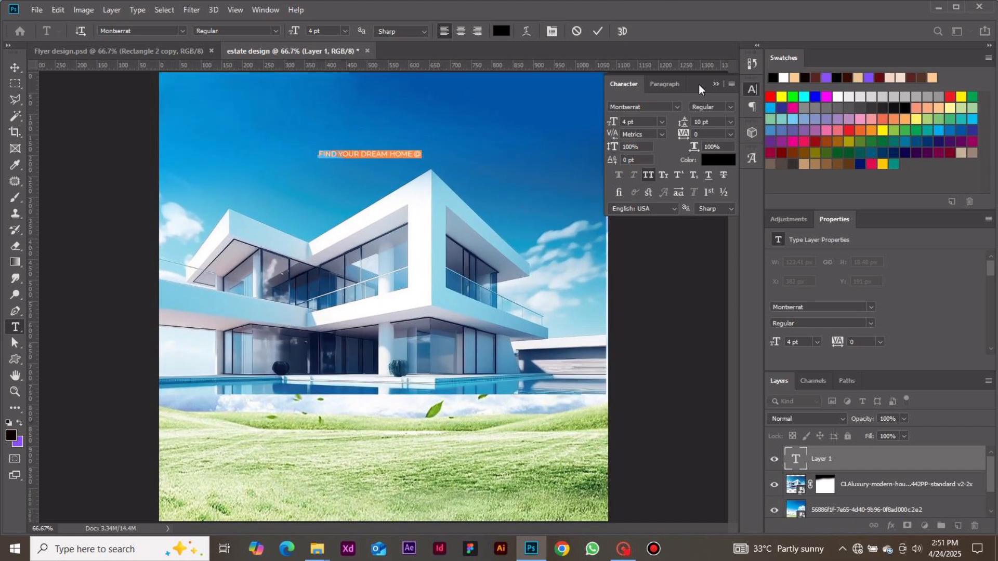
{"action": "left_click", "coordinate": [648, 174]}
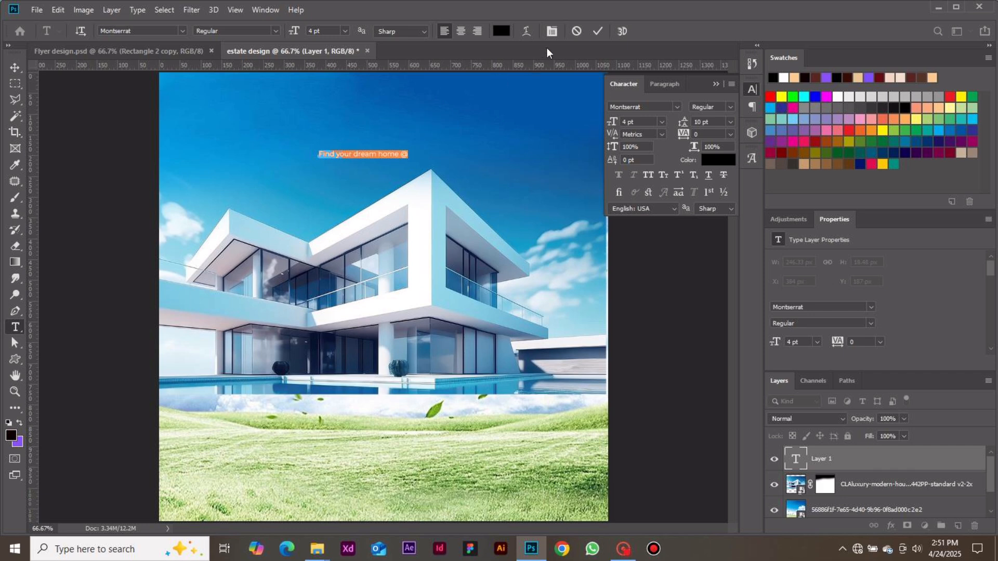
{"action": "left_click", "coordinate": [718, 161]}
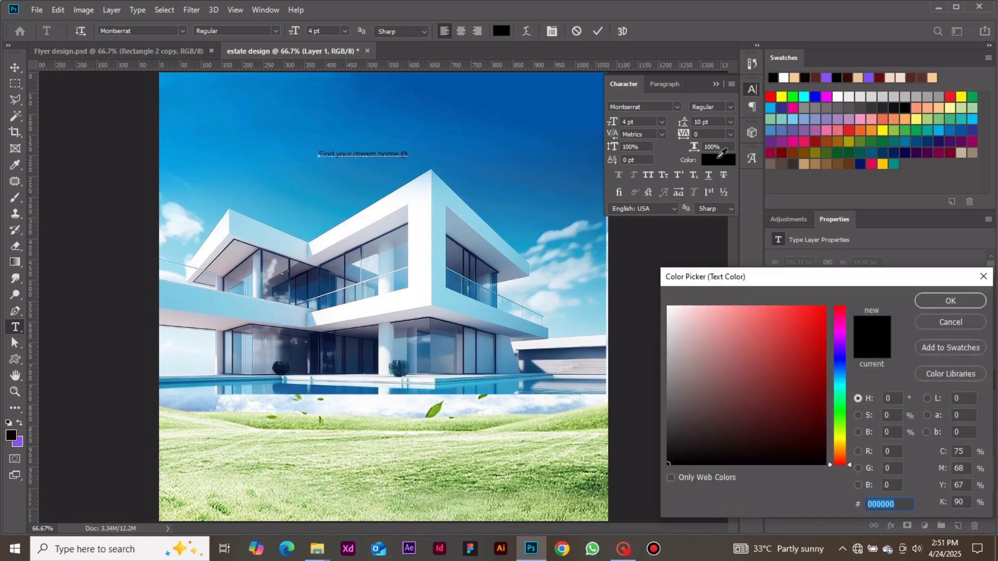
{"action": "mouse_move", "coordinate": [699, 333]}
{"action": "left_mouse_down"}
{"action": "mouse_move", "coordinate": [669, 307]}
{"action": "mouse_move", "coordinate": [667, 286]}
{"action": "left_mouse_up"}
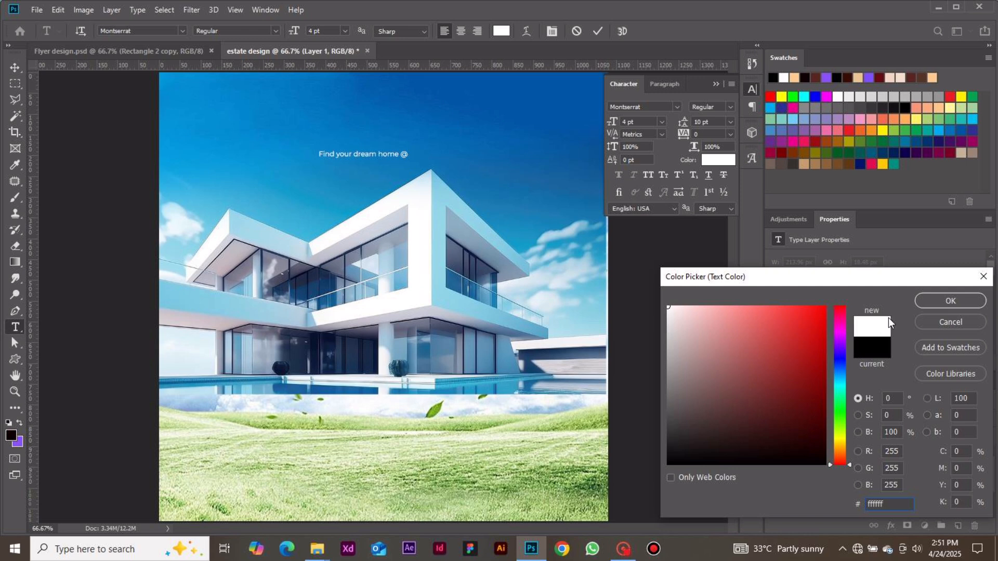
{"action": "left_click", "coordinate": [931, 305]}
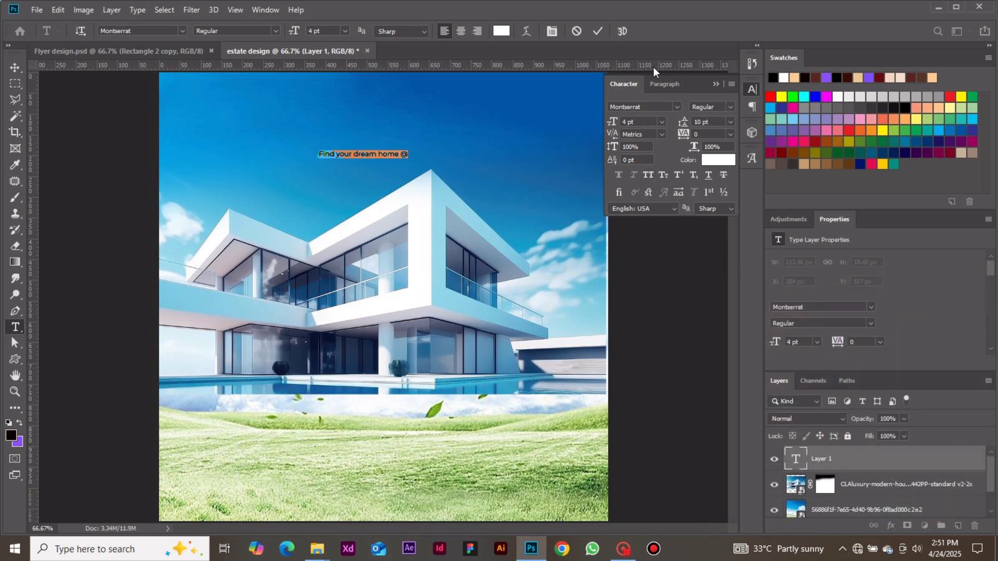
Set the tagline's font size to 8 pt, commit it, and move it higher in the sky, centred across the flyer.
{"action": "left_click", "coordinate": [663, 122]}
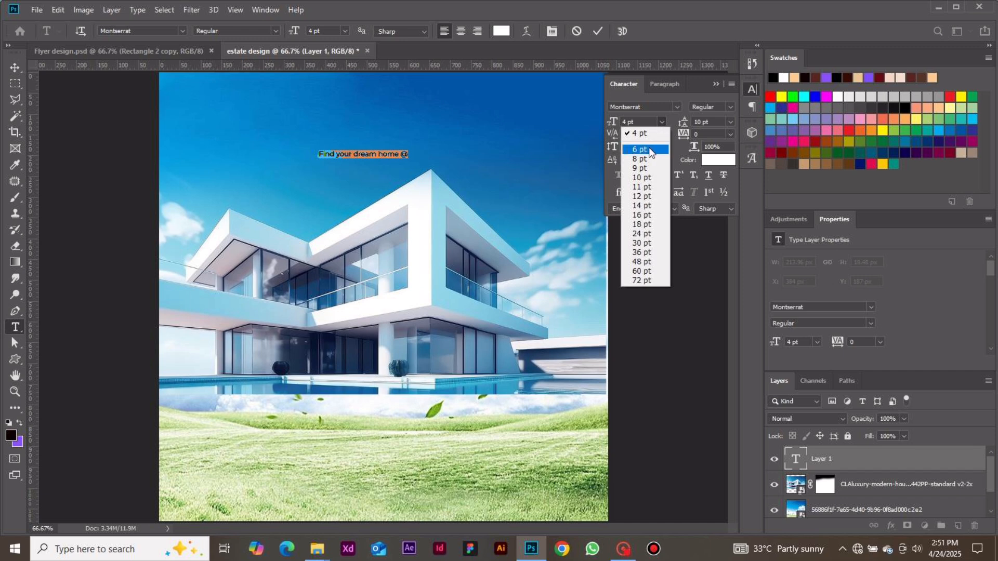
{"action": "left_click", "coordinate": [648, 162]}
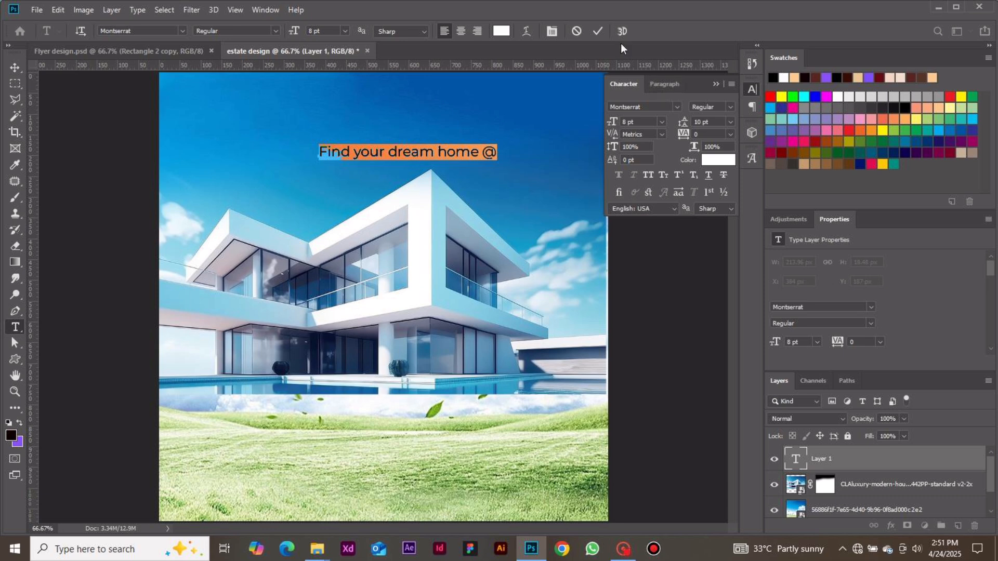
{"action": "left_click", "coordinate": [600, 35]}
{"action": "left_click", "coordinate": [23, 67]}
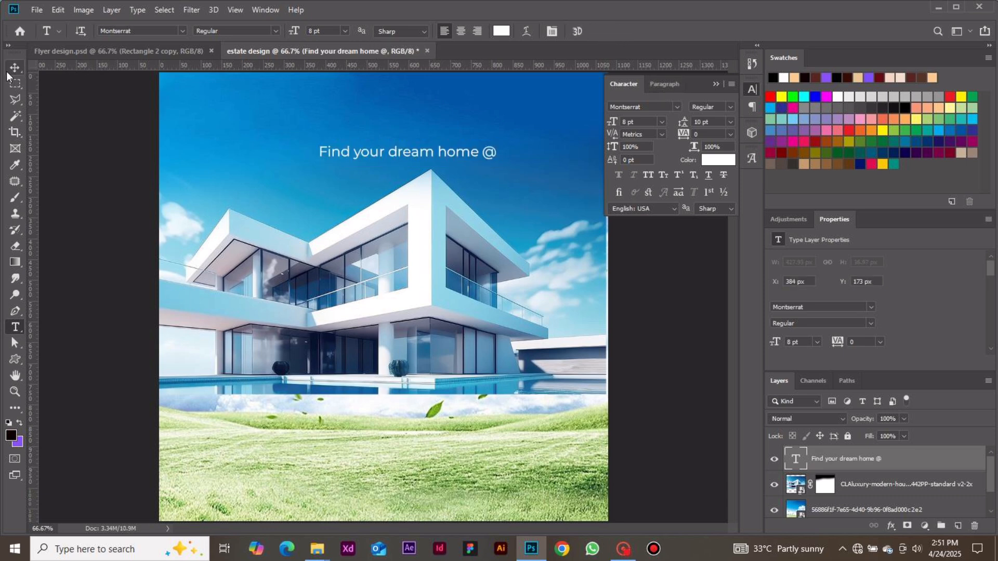
{"action": "left_click_drag", "start_coordinate": [374, 150], "coordinate": [354, 126]}
{"action": "key", "text": "ctrl+minus"}
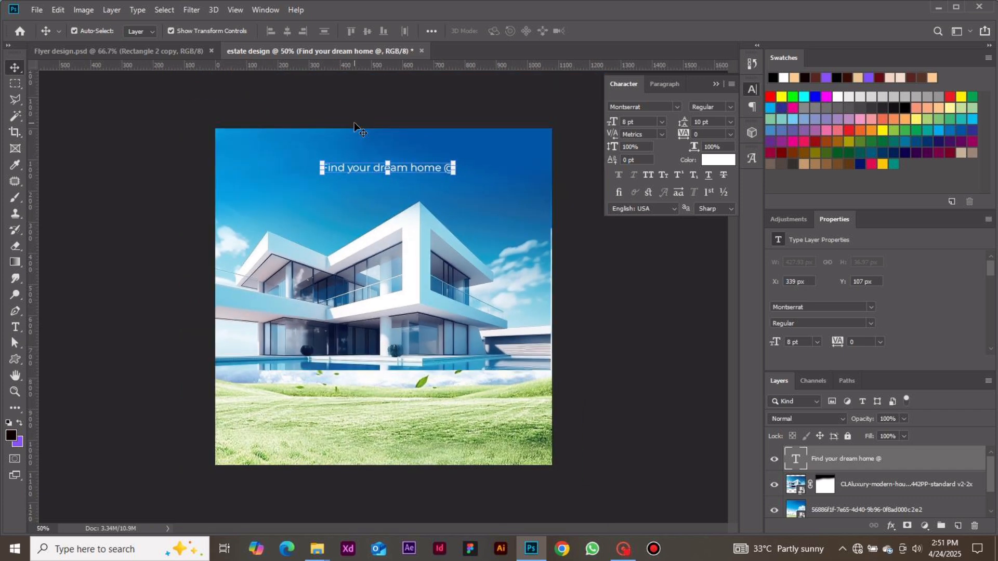
{"action": "left_click", "coordinate": [564, 269]}
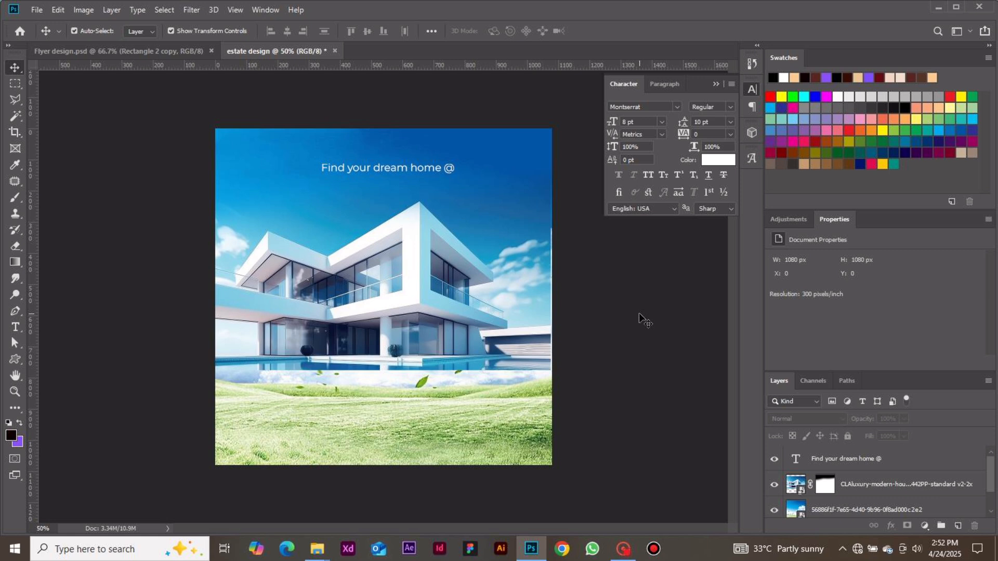
Add the text "Oakland Estate" and place it directly beneath the tagline.
{"action": "key", "text": "t"}
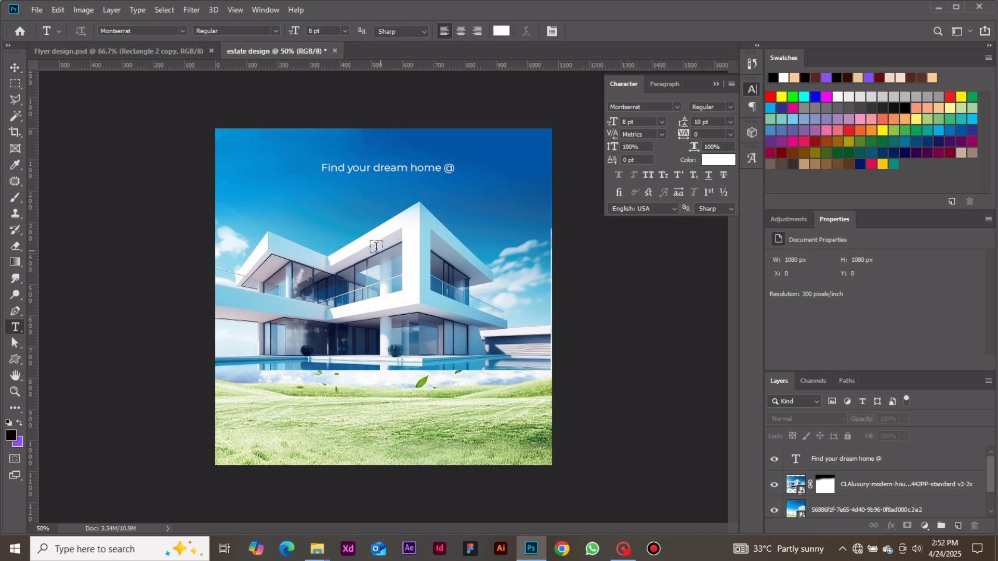
{"action": "left_click", "coordinate": [346, 223]}
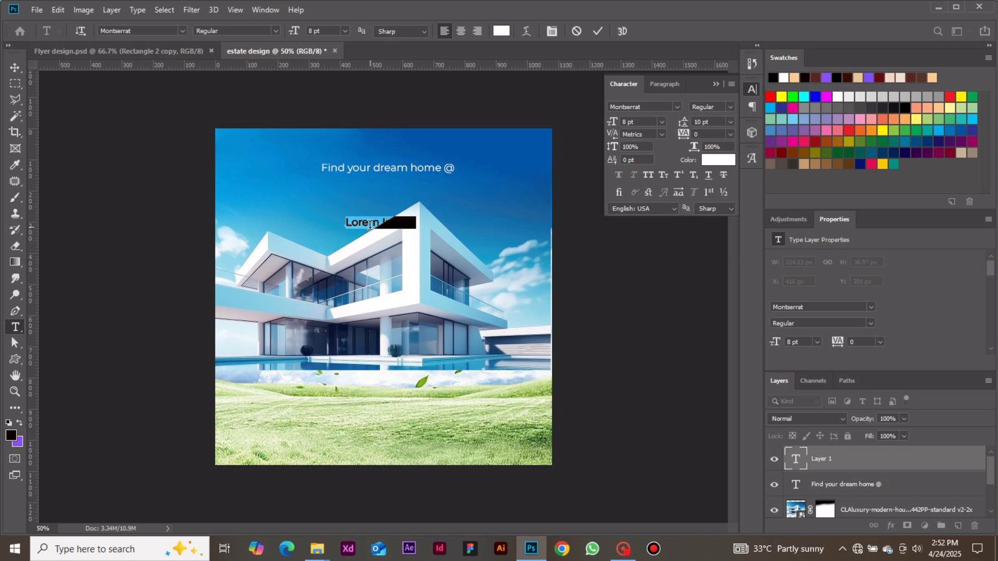
{"action": "type", "text": "Oakland"}
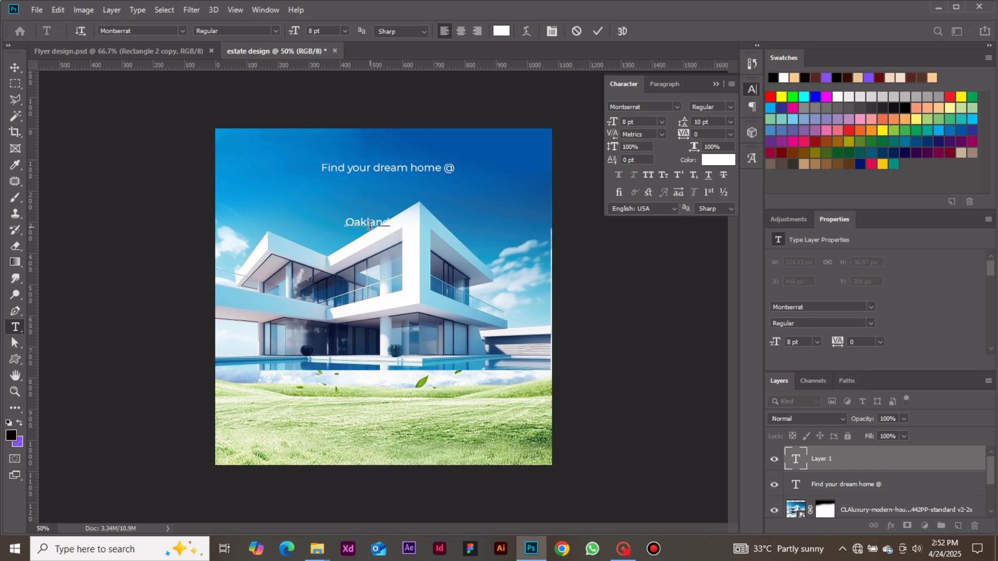
{"action": "type", "text": " Estate"}
{"action": "left_click", "coordinate": [598, 31]}
{"action": "left_click", "coordinate": [15, 68]}
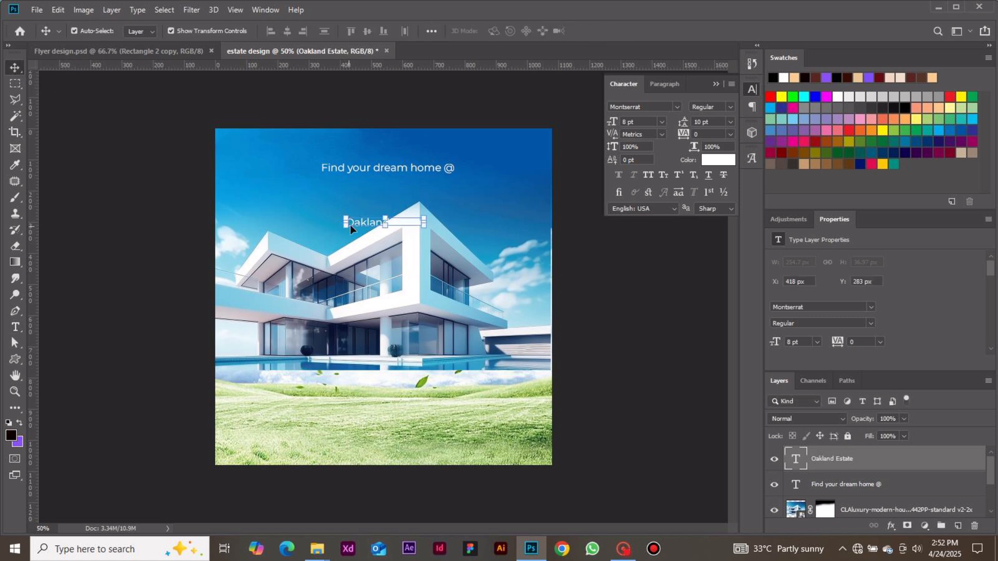
{"action": "left_click_drag", "start_coordinate": [351, 224], "coordinate": [355, 189]}
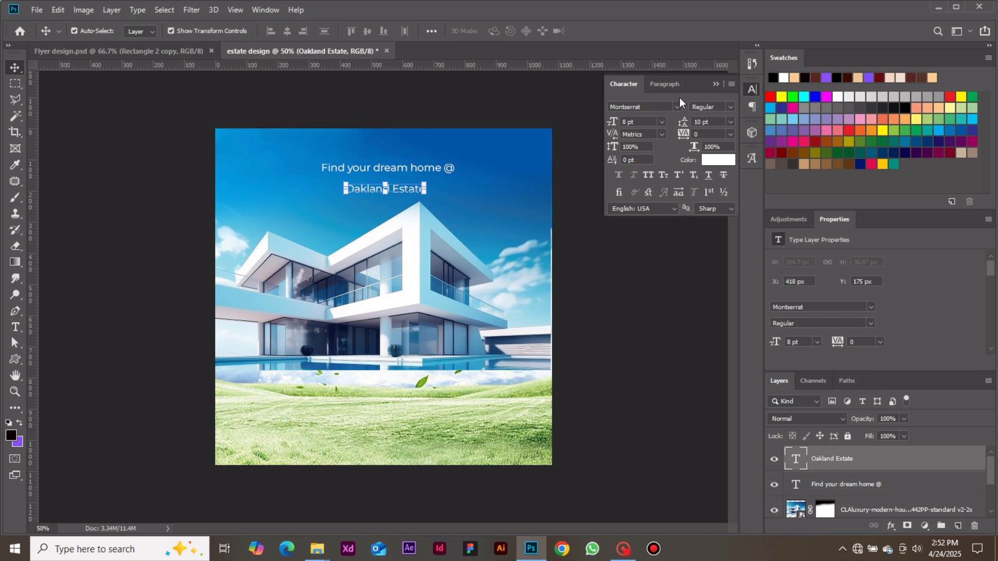
Set the "Oakland Estate" font size to 20 pt and centre the title under the tagline.
{"action": "left_click", "coordinate": [661, 122]}
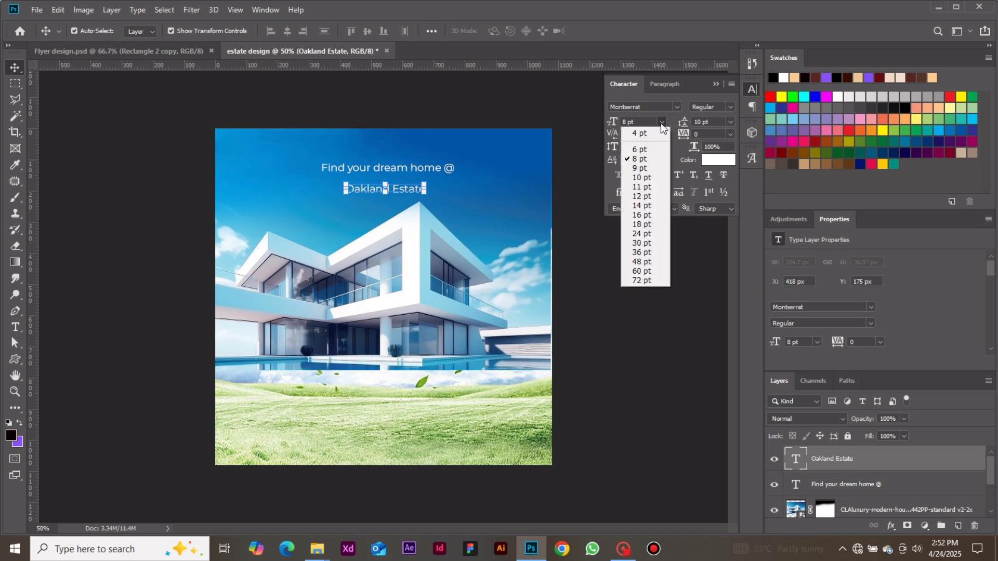
{"action": "left_click", "coordinate": [644, 226]}
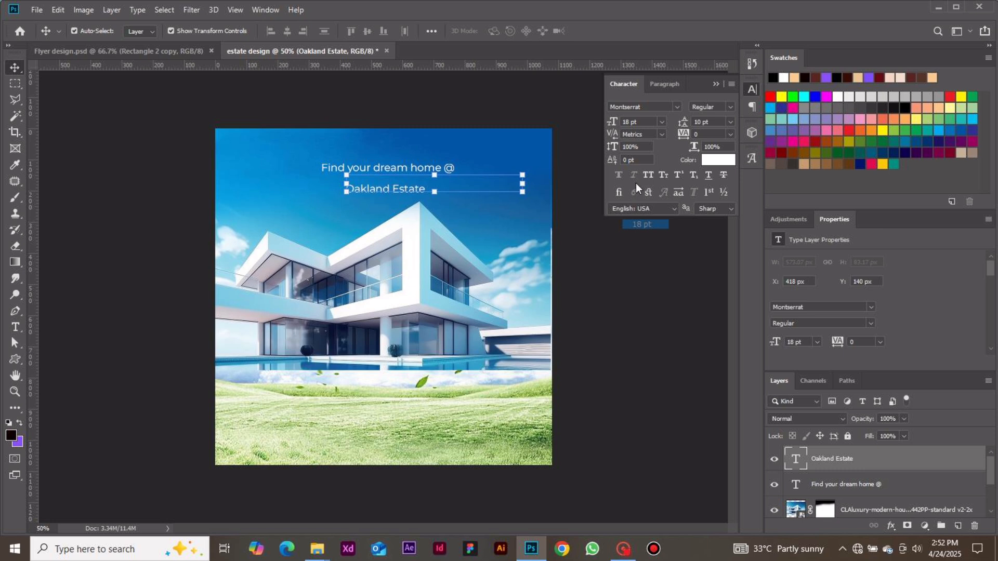
{"action": "left_click", "coordinate": [630, 123]}
{"action": "key", "text": "BackSpace"}
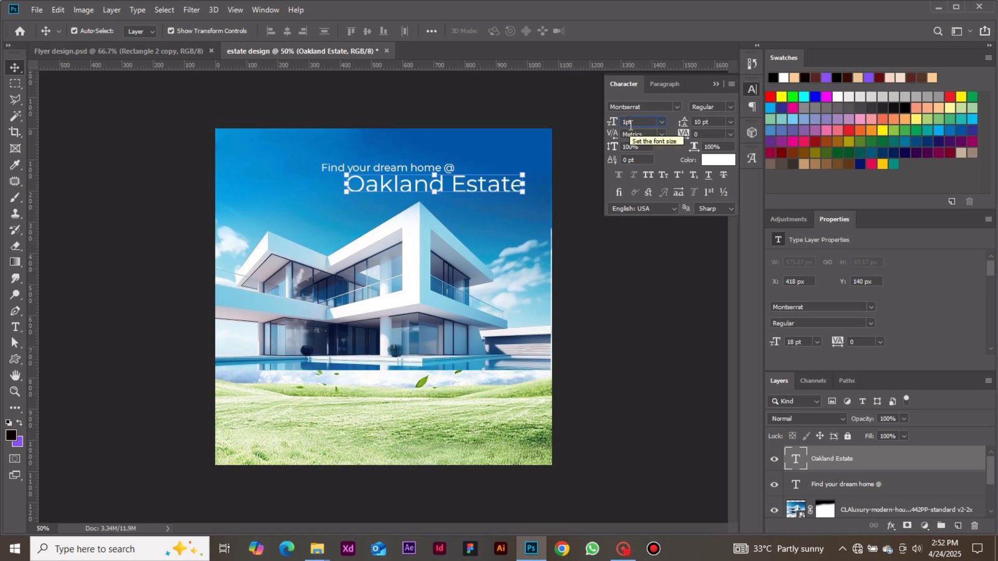
{"action": "type", "text": "20"}
{"action": "key", "text": "Return"}
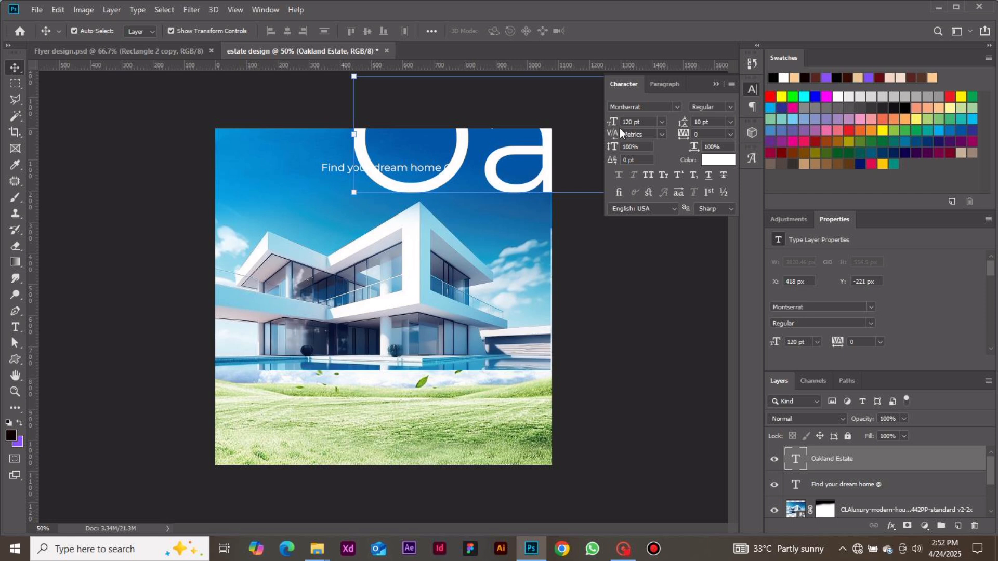
{"action": "double_click", "coordinate": [630, 122]}
{"action": "type", "text": "20"}
{"action": "left_click_drag", "start_coordinate": [522, 182], "coordinate": [462, 189]}
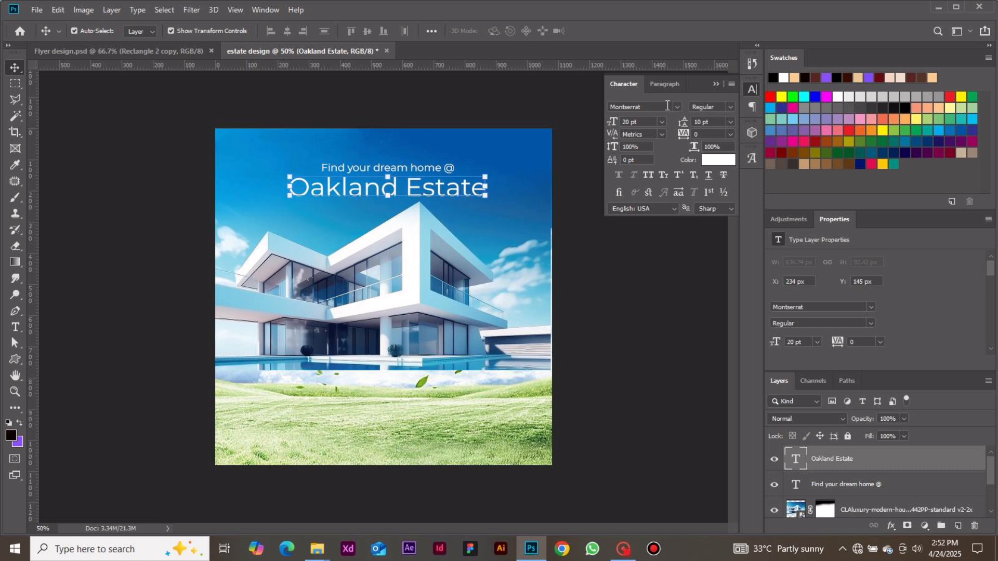
Change the "Oakland Estate" title to Montserrat Bold and shift it slightly to re-centre it under the tagline.
{"action": "left_click", "coordinate": [732, 105]}
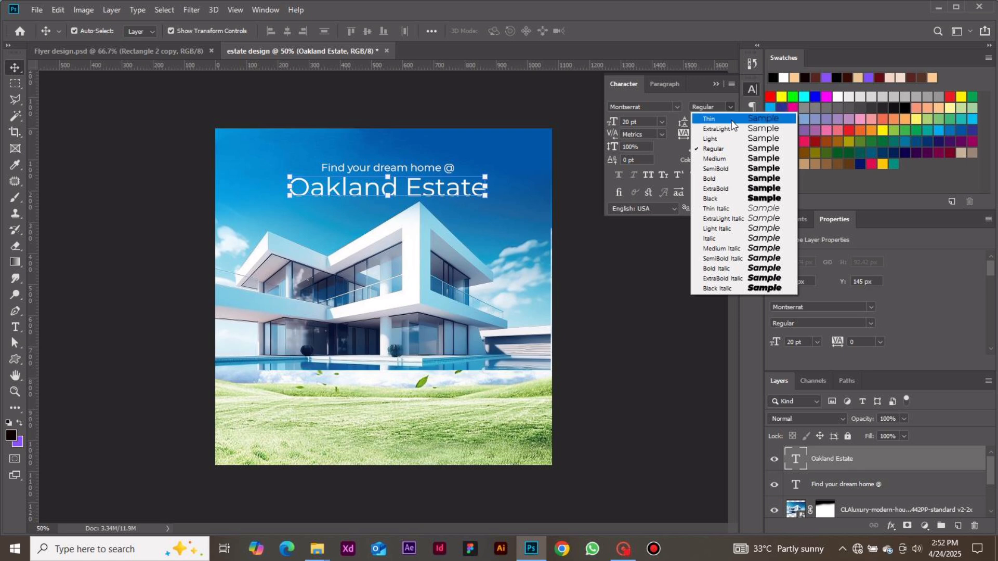
{"action": "left_click", "coordinate": [725, 178]}
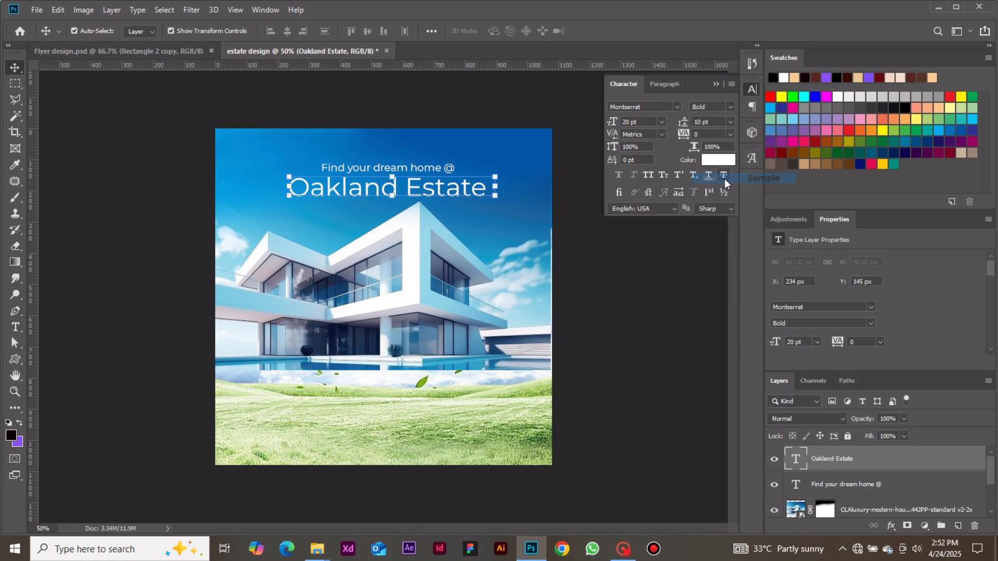
{"action": "left_click_drag", "start_coordinate": [472, 192], "coordinate": [466, 193]}
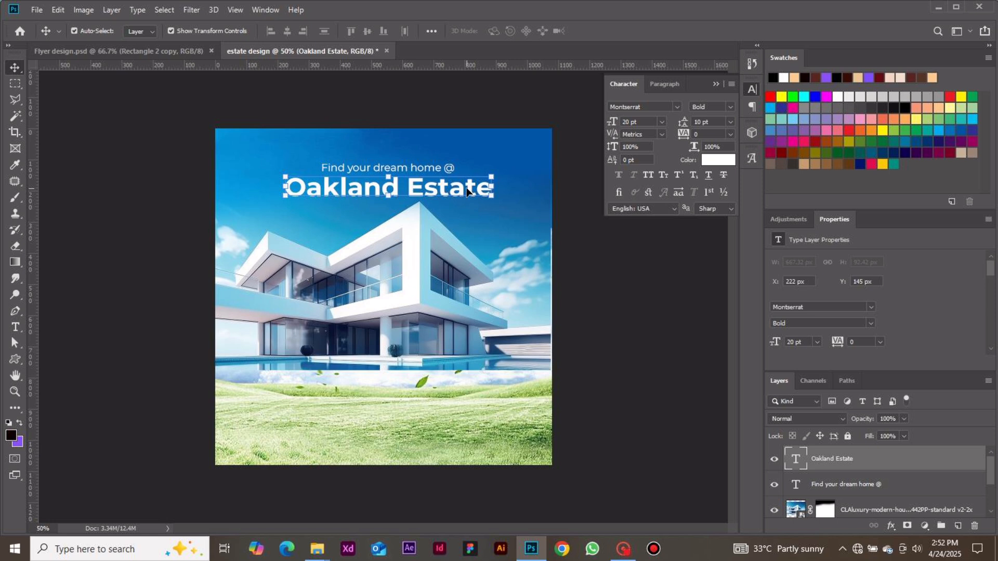
{"action": "left_click", "coordinate": [564, 352]}
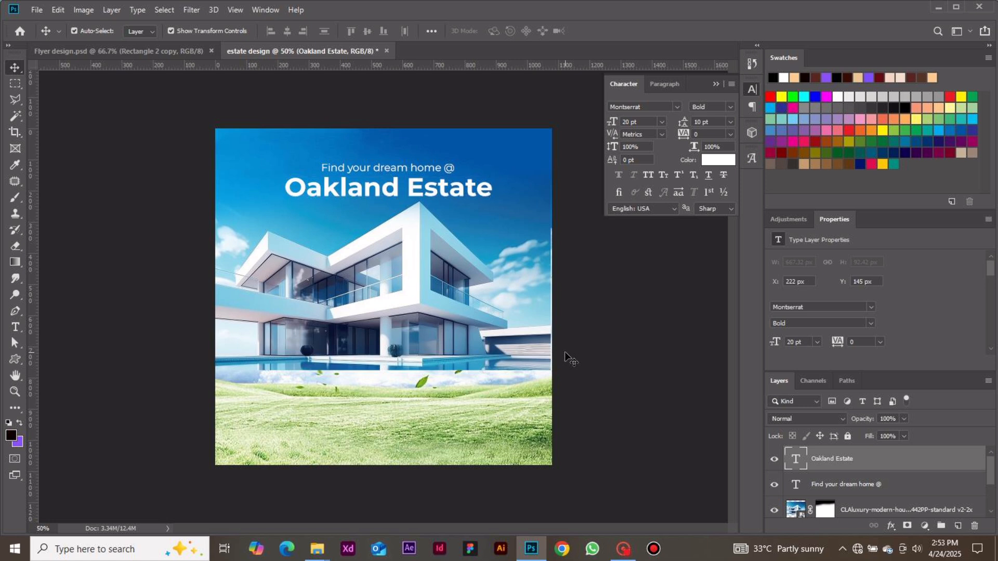
Draw a black rectangle about 724 x 96 px over the "Oakland Estate" title and order its layer beneath the title text.
{"action": "left_click", "coordinate": [20, 361]}
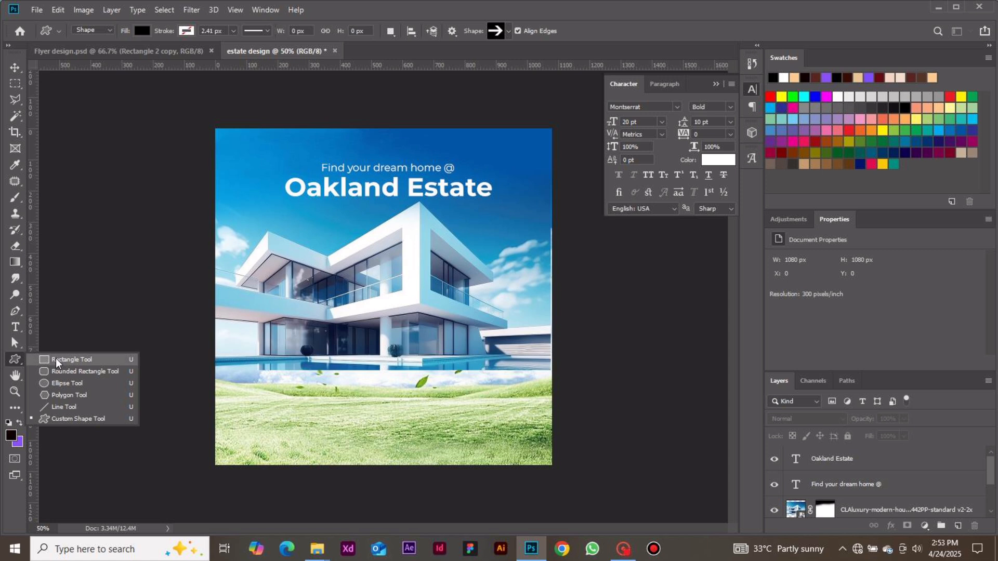
{"action": "left_click", "coordinate": [57, 361]}
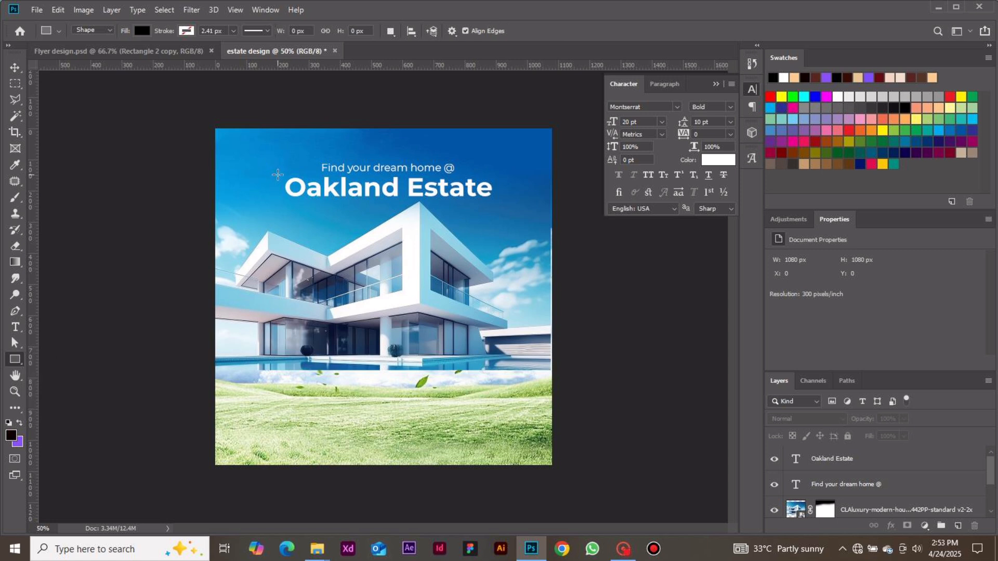
{"action": "left_click_drag", "start_coordinate": [277, 174], "coordinate": [503, 204]}
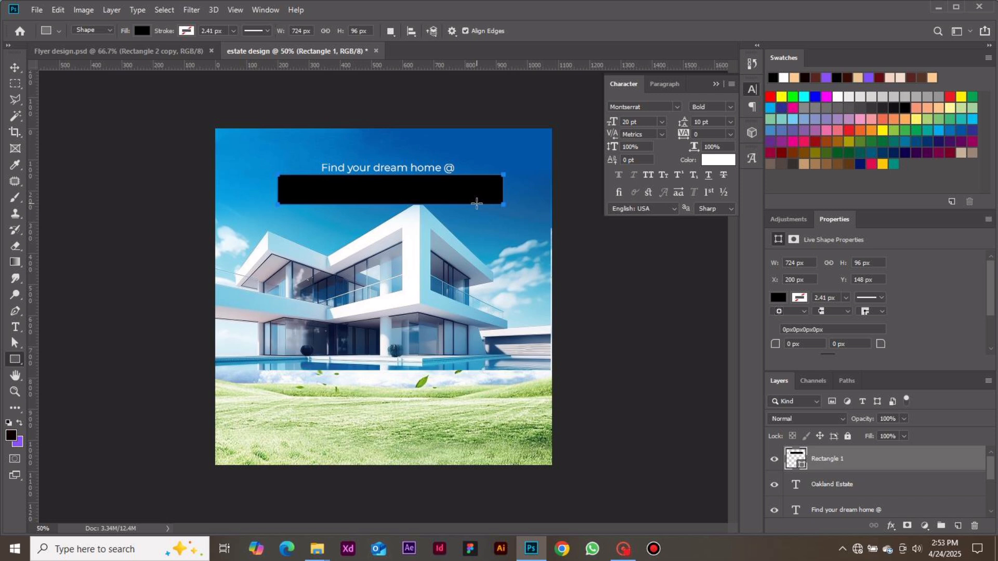
{"action": "left_click", "coordinate": [15, 68]}
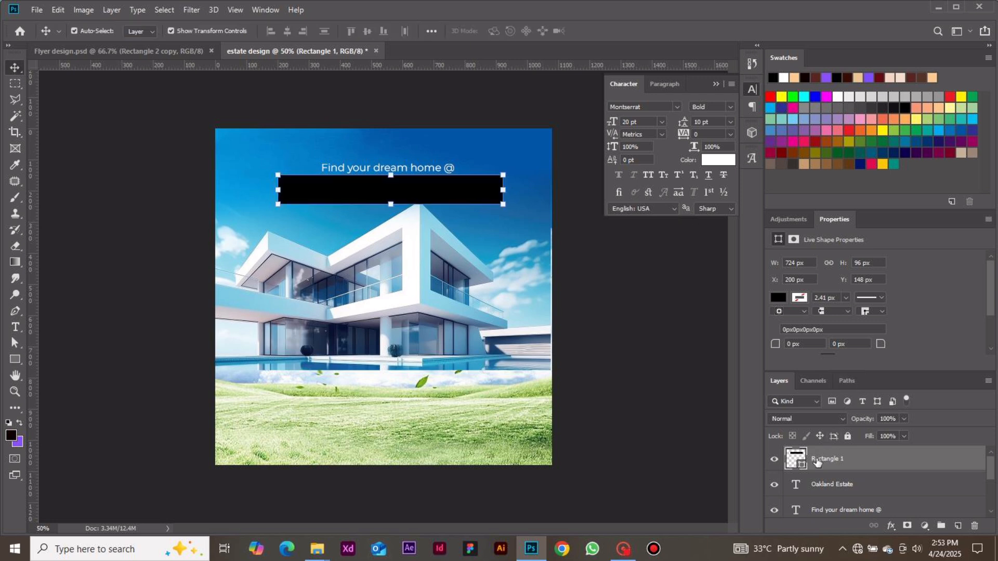
{"action": "left_click_drag", "start_coordinate": [816, 464], "coordinate": [814, 502]}
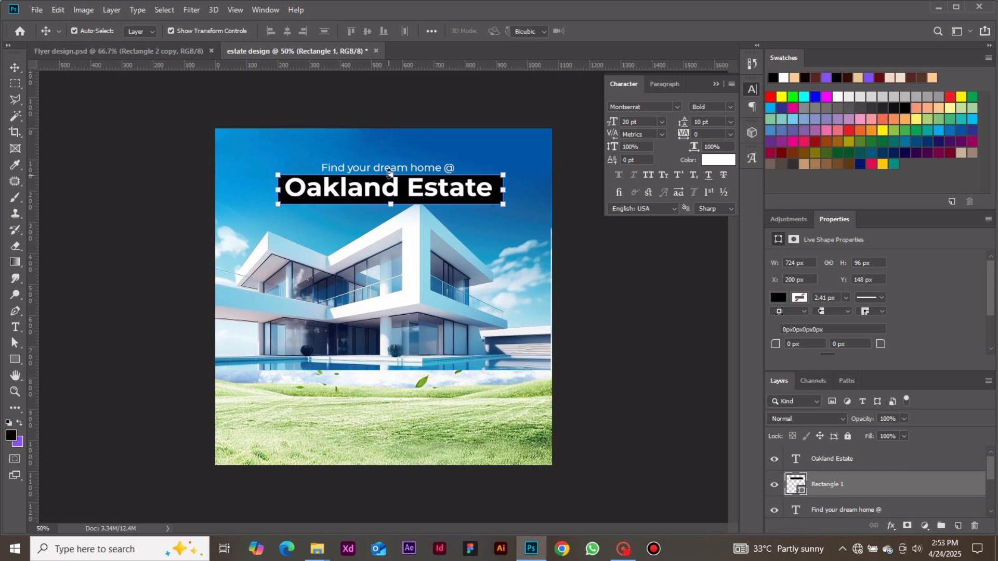
Extend the rectangle's top edge to a height of about 106 px, and nudge it down together with the title, clear of the tagline.
{"action": "left_click_drag", "start_coordinate": [389, 173], "coordinate": [390, 169]}
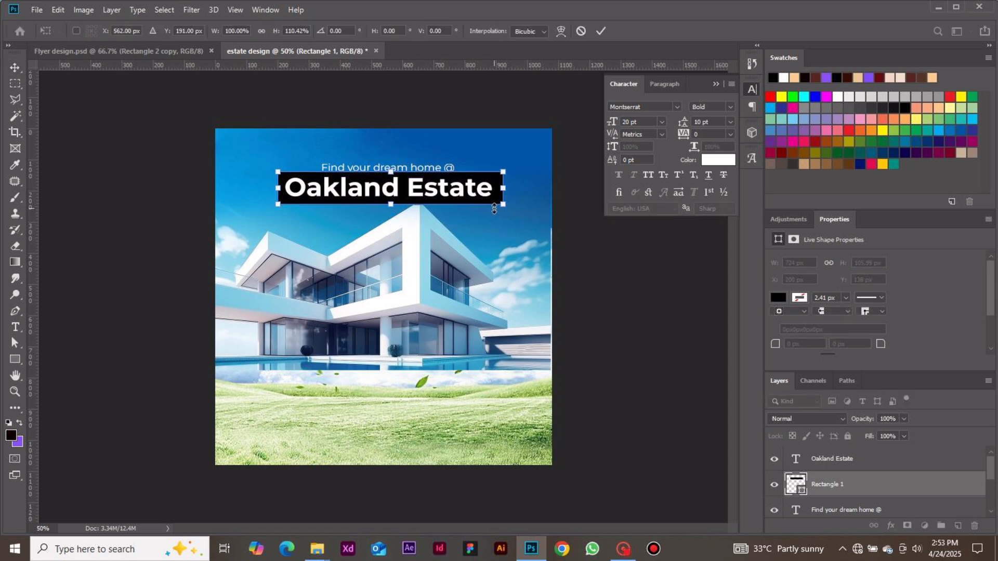
{"action": "left_click", "coordinate": [601, 31]}
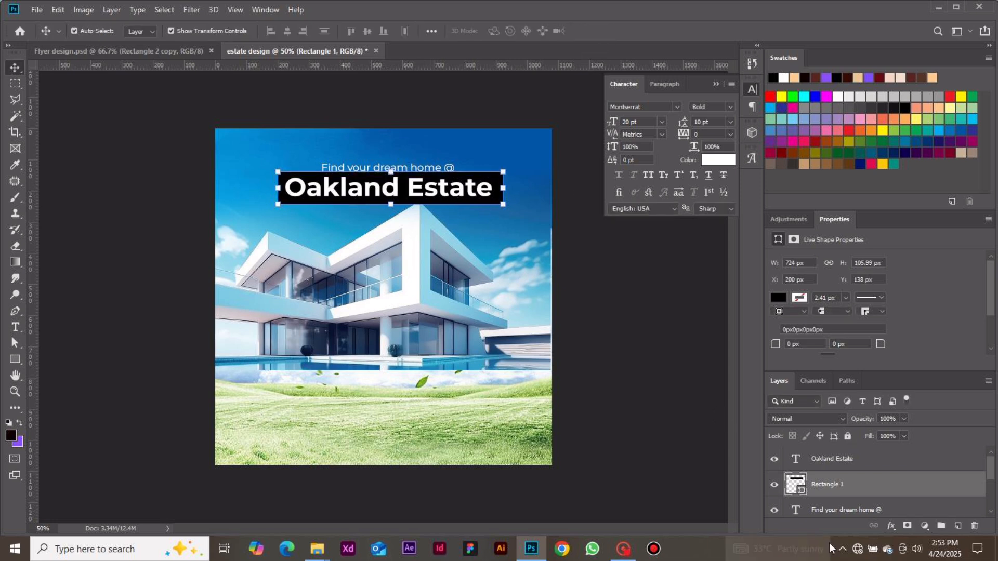
{"action": "left_click", "coordinate": [842, 463], "text": "shift"}
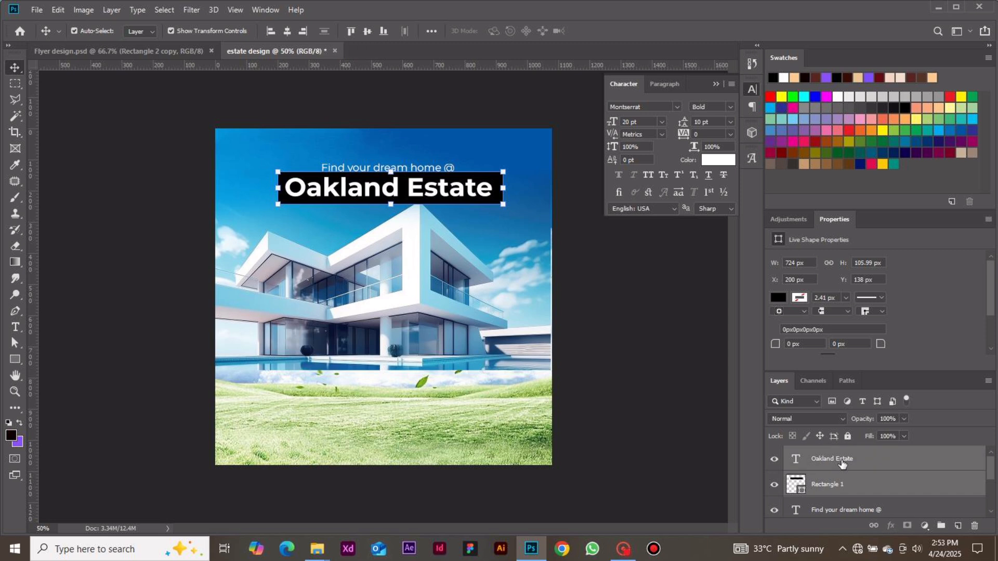
{"action": "key", "text": "Down"}
{"action": "key", "text": "Down"}
{"action": "key", "text": "Down"}
{"action": "key", "text": "Down"}
{"action": "key", "text": "Down"}
{"action": "key", "text": "Down"}
{"action": "key", "text": "Down"}
{"action": "key", "text": "Down"}
{"action": "key", "text": "Down"}
{"action": "key", "text": "Down"}
{"action": "key", "text": "Down"}
{"action": "key", "text": "Down"}
{"action": "key", "text": "Down"}
{"action": "key", "text": "Down"}
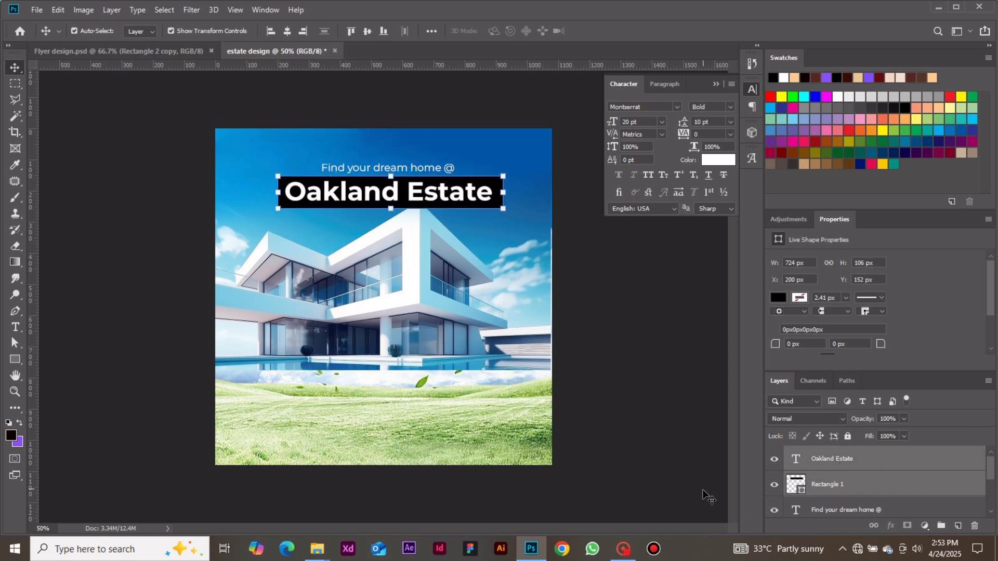
{"action": "left_click", "coordinate": [669, 444]}
Round all corners of the black rectangle behind the title with a 16 px radius.
{"action": "left_click", "coordinate": [858, 484]}
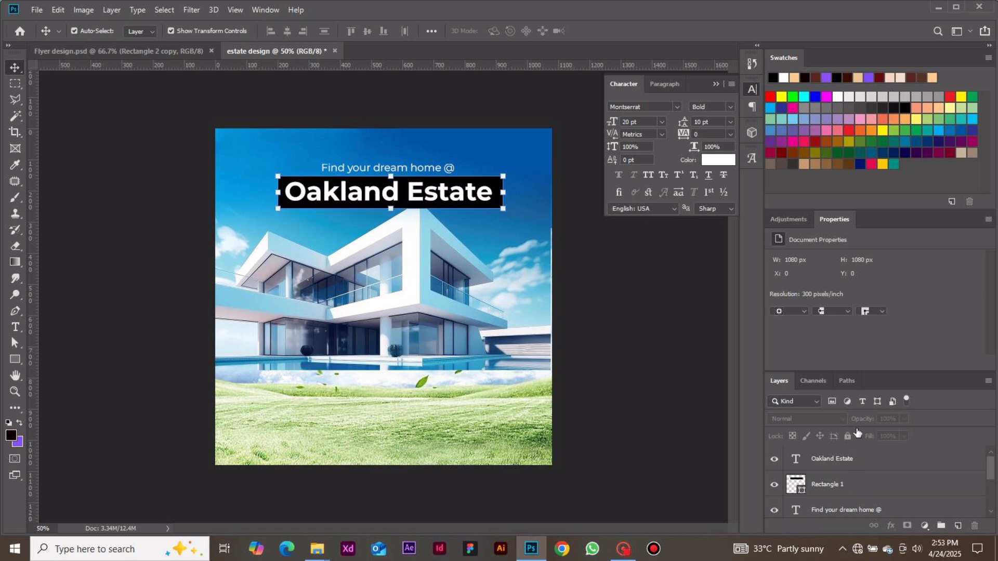
{"action": "left_click", "coordinate": [799, 344]}
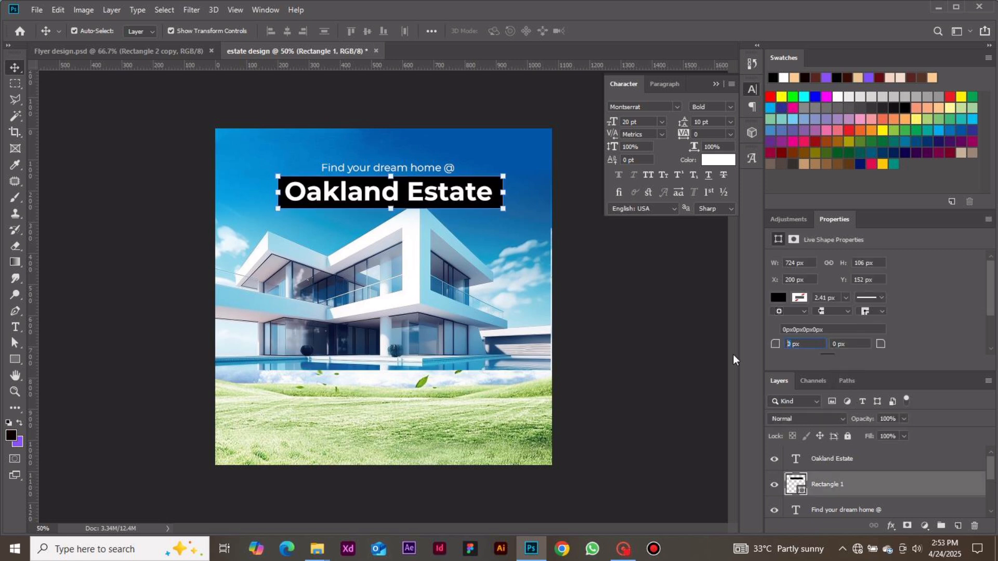
{"action": "type", "text": "16"}
{"action": "left_click", "coordinate": [674, 361]}
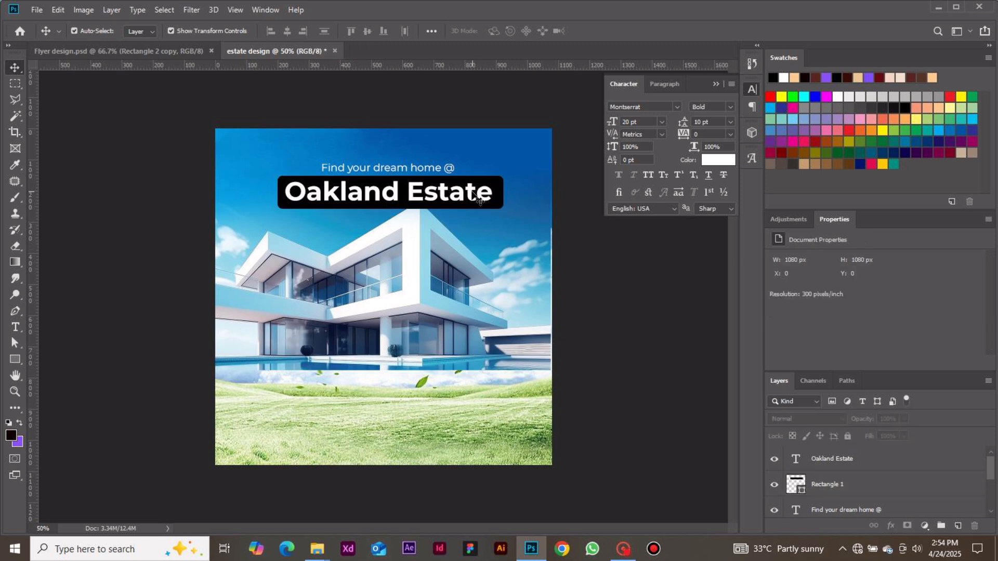
{"action": "left_click", "coordinate": [502, 185]}
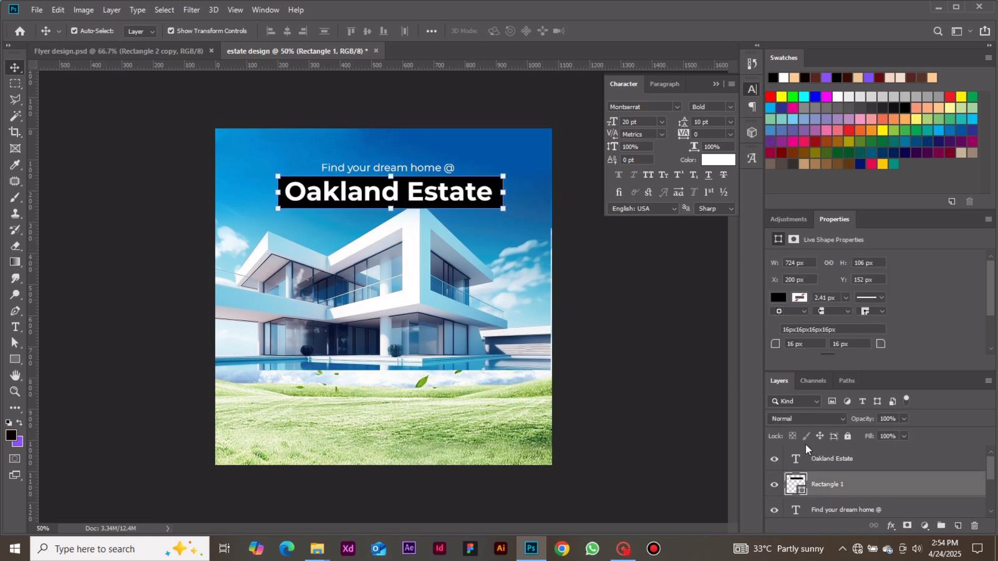
{"action": "double_click", "coordinate": [798, 485]}
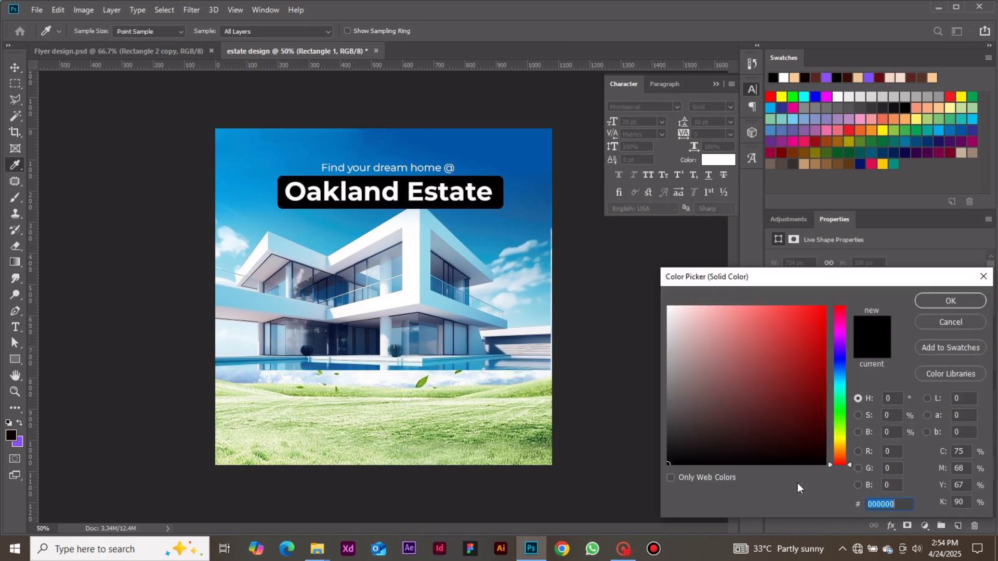
{"action": "left_click", "coordinate": [936, 321]}
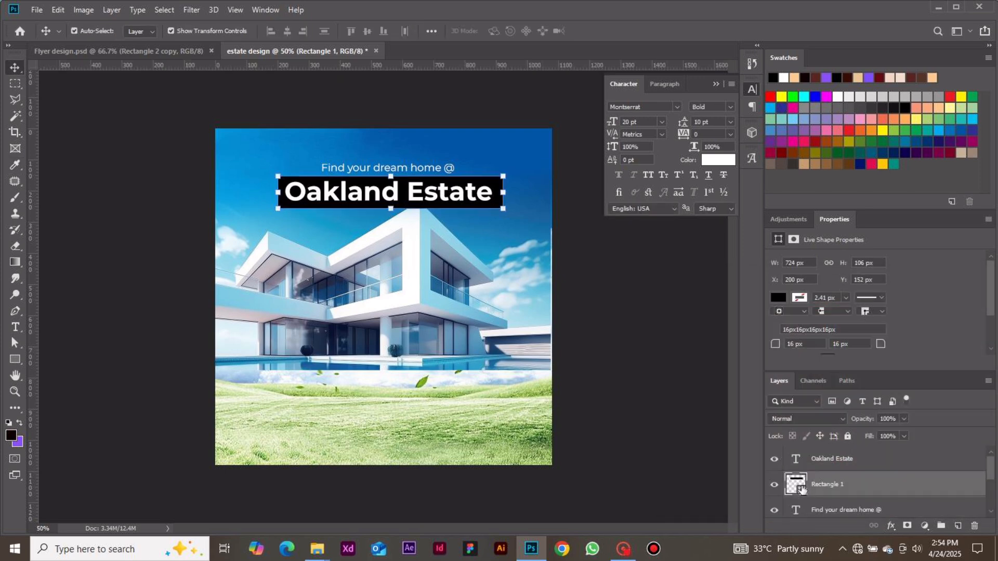
{"action": "double_click", "coordinate": [797, 484]}
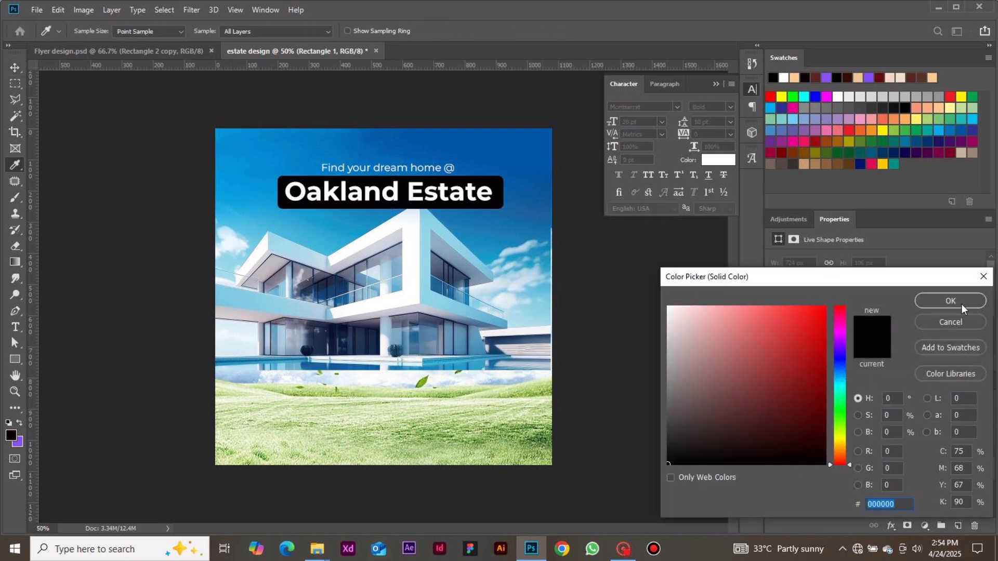
{"action": "left_click", "coordinate": [950, 321]}
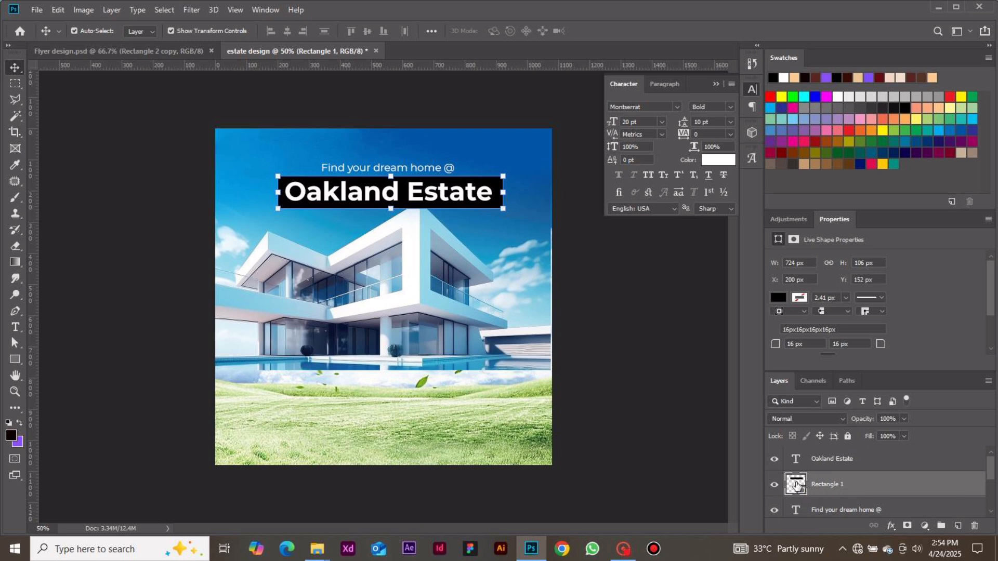
Fill the rectangle behind the title with white (#ffffff) and shift the "Oakland Estate" text slightly to centre it inside the box.
{"action": "double_click", "coordinate": [797, 485]}
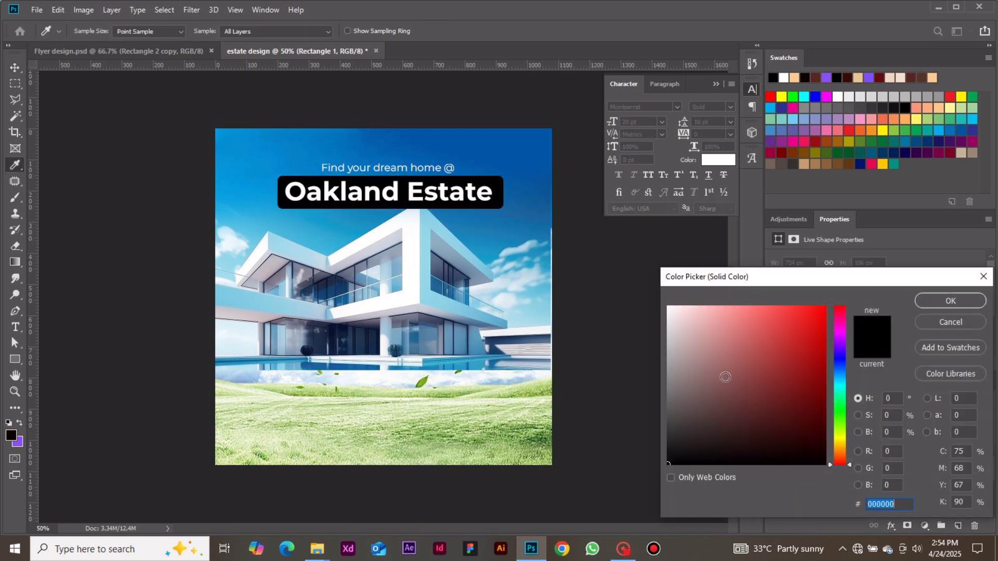
{"action": "mouse_move", "coordinate": [725, 379]}
{"action": "left_mouse_down"}
{"action": "mouse_move", "coordinate": [693, 321]}
{"action": "mouse_move", "coordinate": [646, 286]}
{"action": "left_mouse_up"}
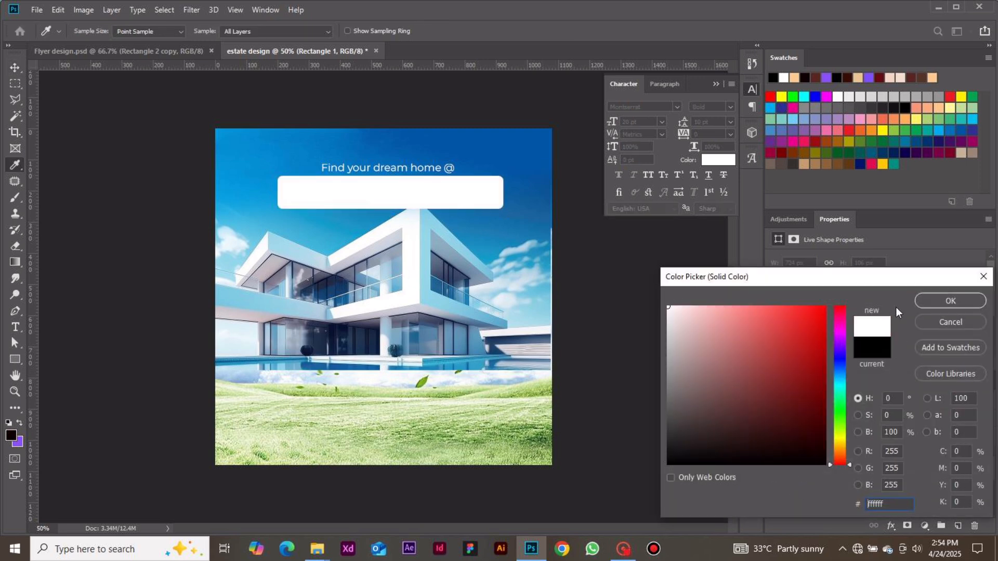
{"action": "left_click", "coordinate": [922, 301]}
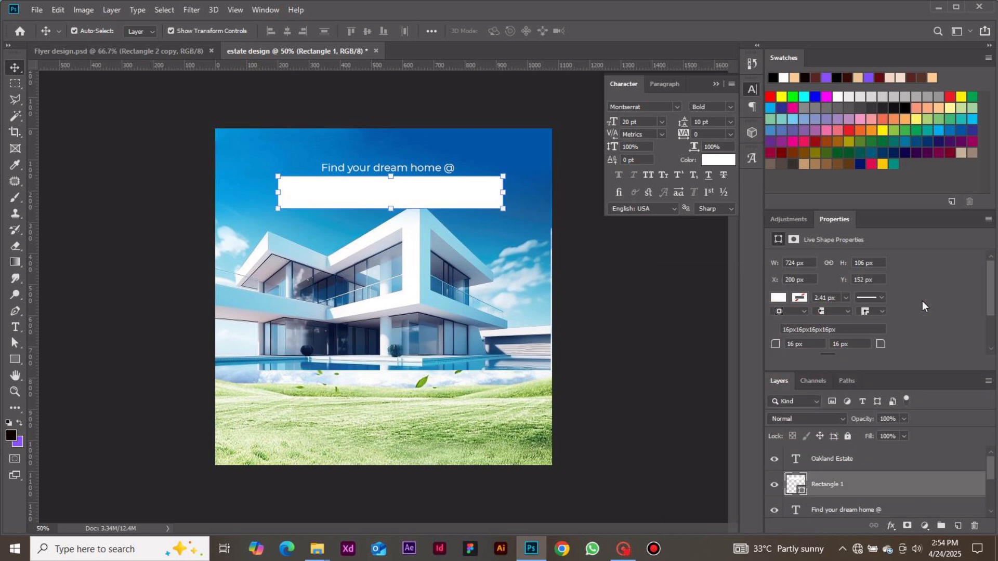
{"action": "left_click", "coordinate": [455, 186]}
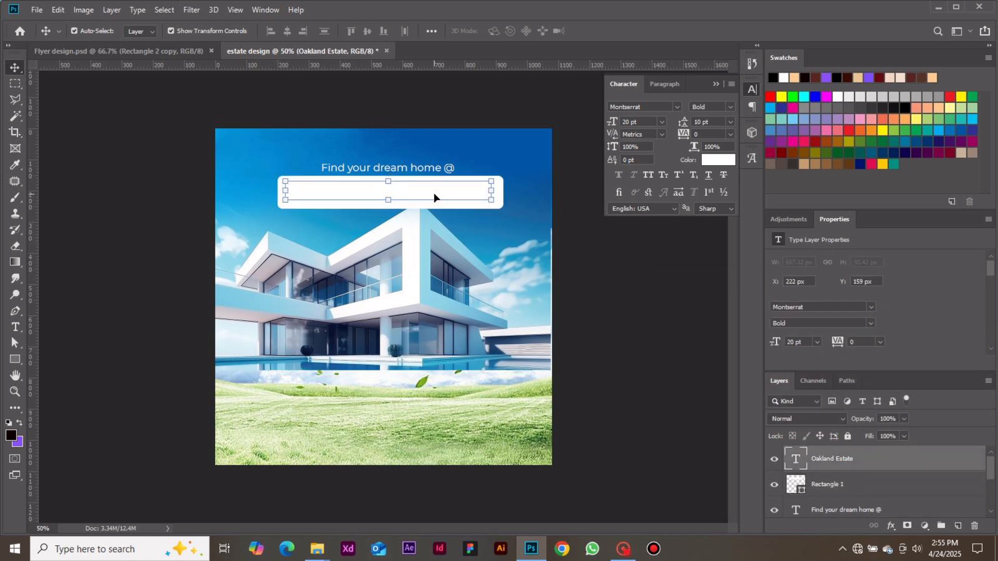
{"action": "left_click_drag", "start_coordinate": [434, 194], "coordinate": [436, 195]}
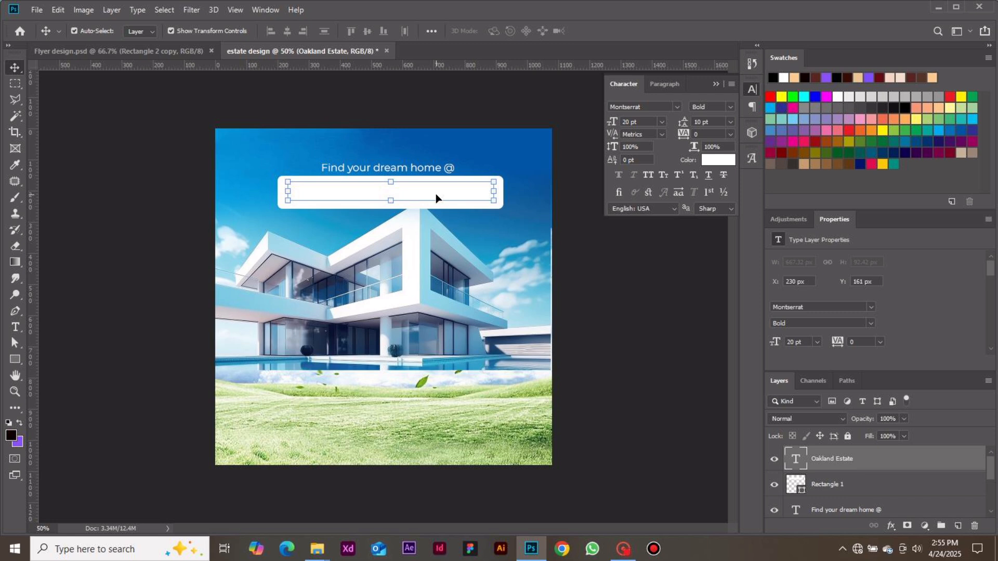
Try light blue #8ac7ff as the text colour of the "Oakland Estate" title.
{"action": "left_click", "coordinate": [719, 161]}
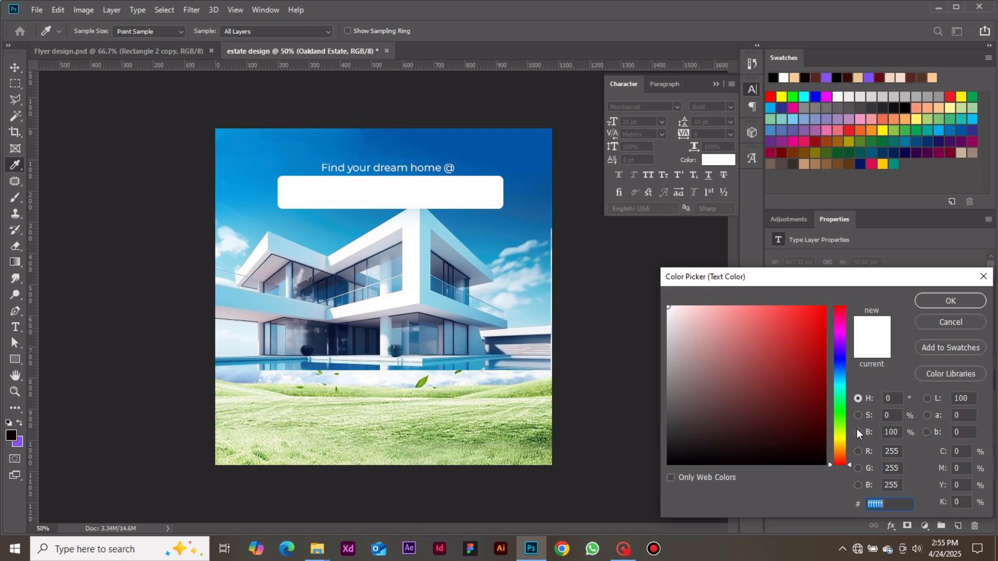
{"action": "type", "text": "8"}
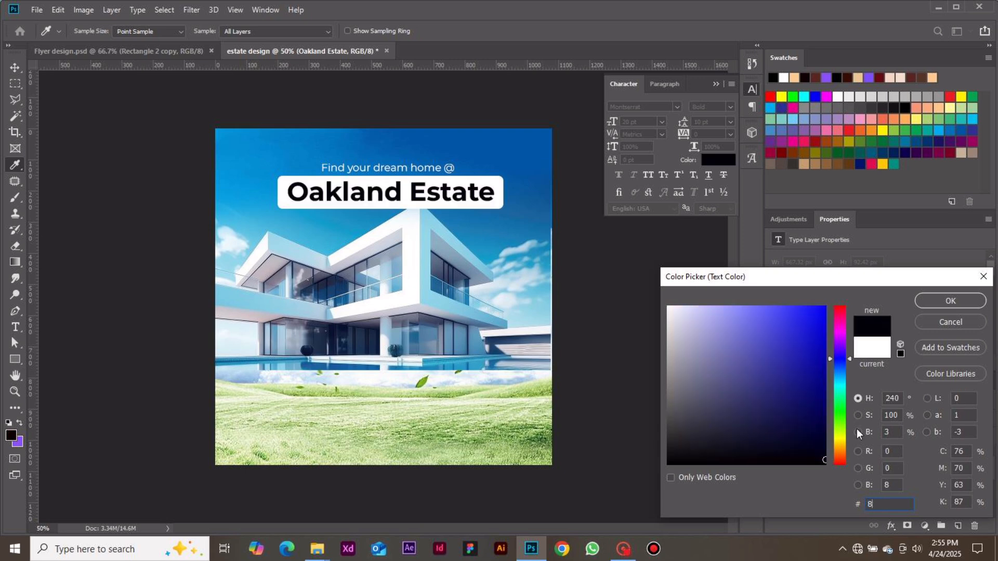
{"action": "type", "text": "a"}
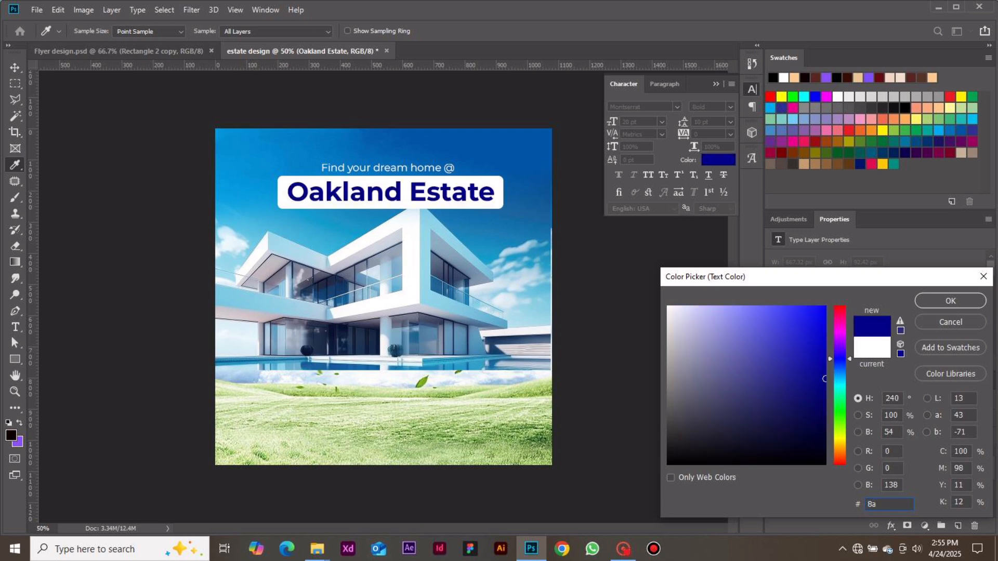
{"action": "type", "text": "c7"}
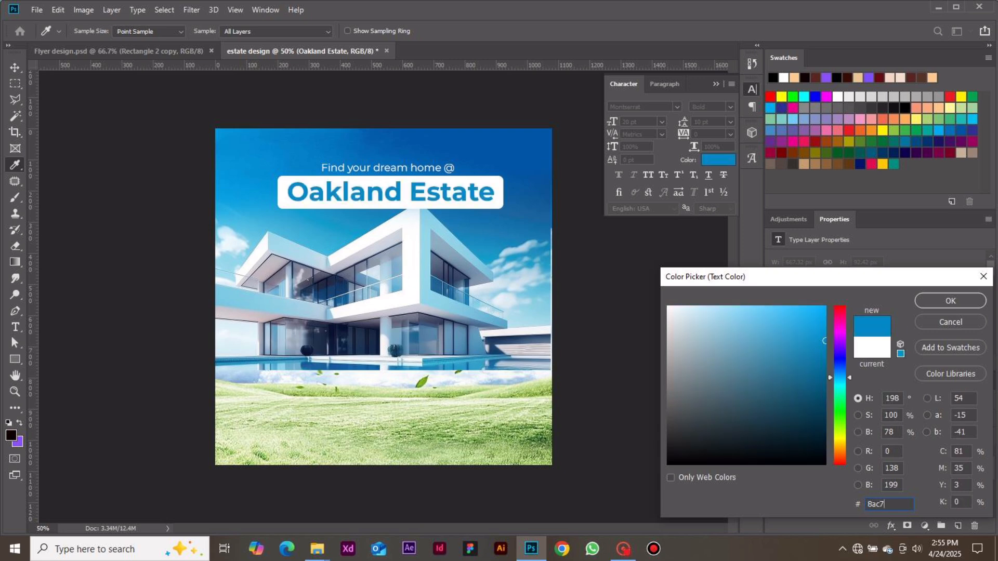
{"action": "type", "text": "ff"}
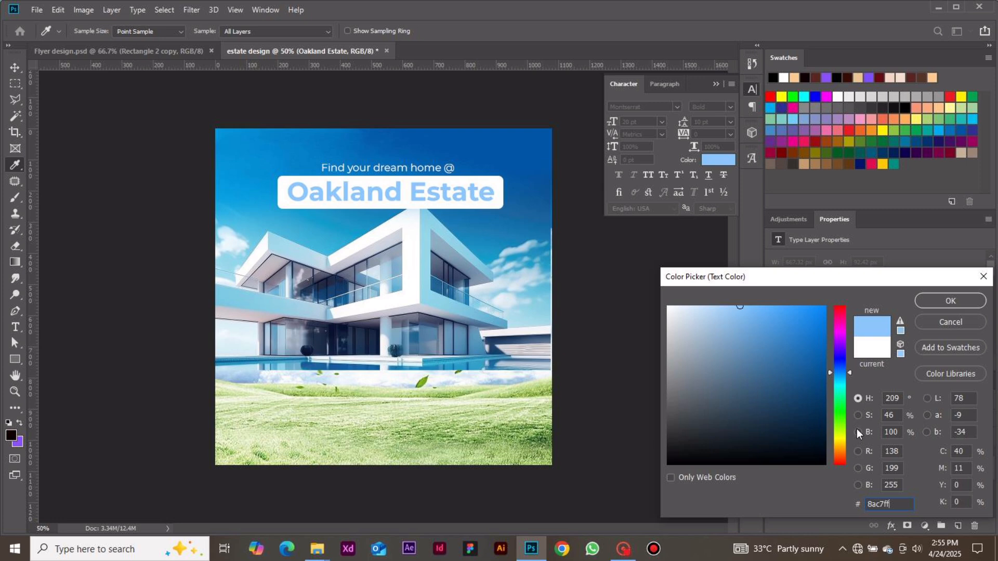
{"action": "key", "text": "BackSpace"}
{"action": "key", "text": "BackSpace"}
{"action": "key", "text": "BackSpace"}
{"action": "key", "text": "BackSpace"}
{"action": "key", "text": "BackSpace"}
{"action": "key", "text": "BackSpace"}
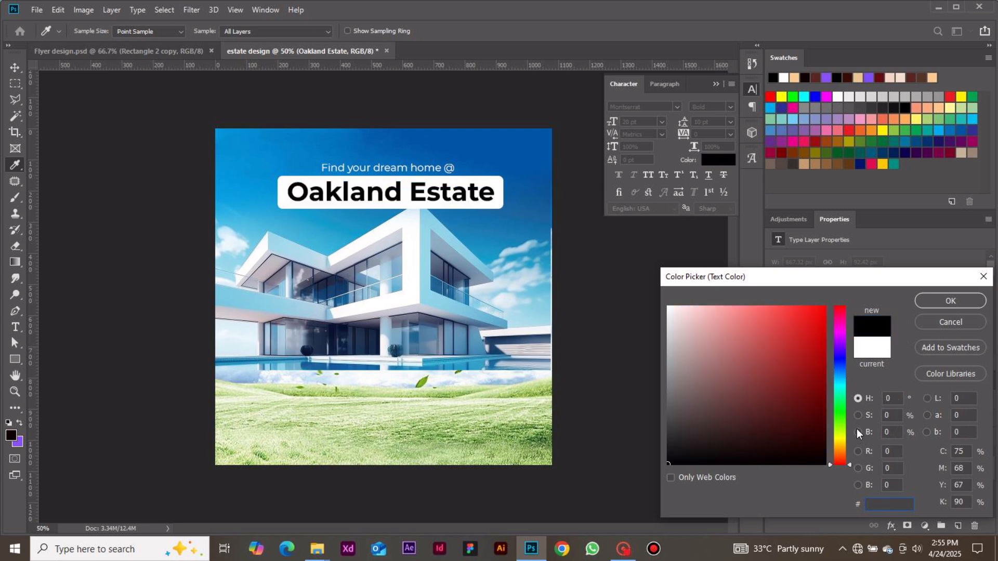
Set the "Oakland Estate" title's text colour to blue #0158a8.
{"action": "type", "text": "01"}
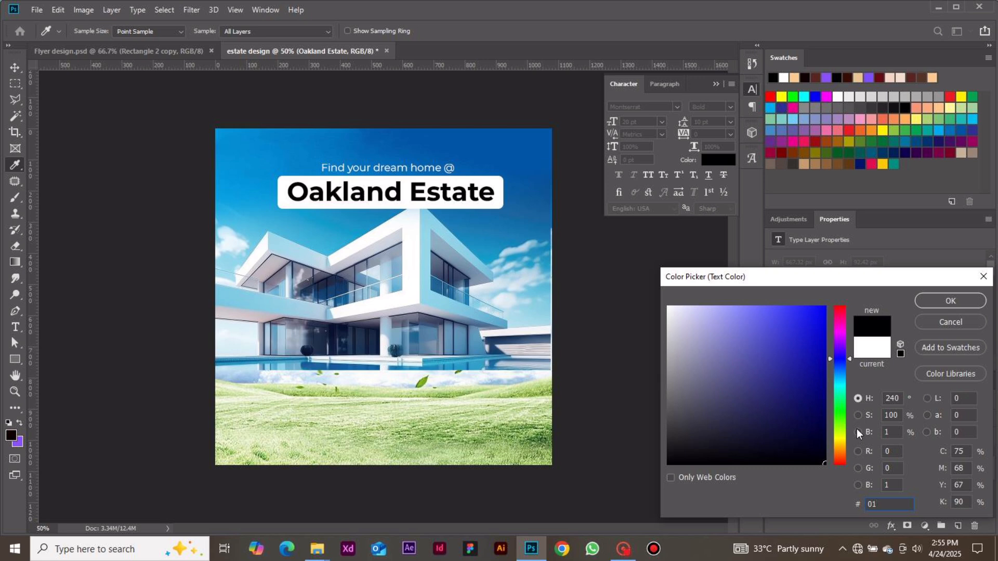
{"action": "type", "text": "5"}
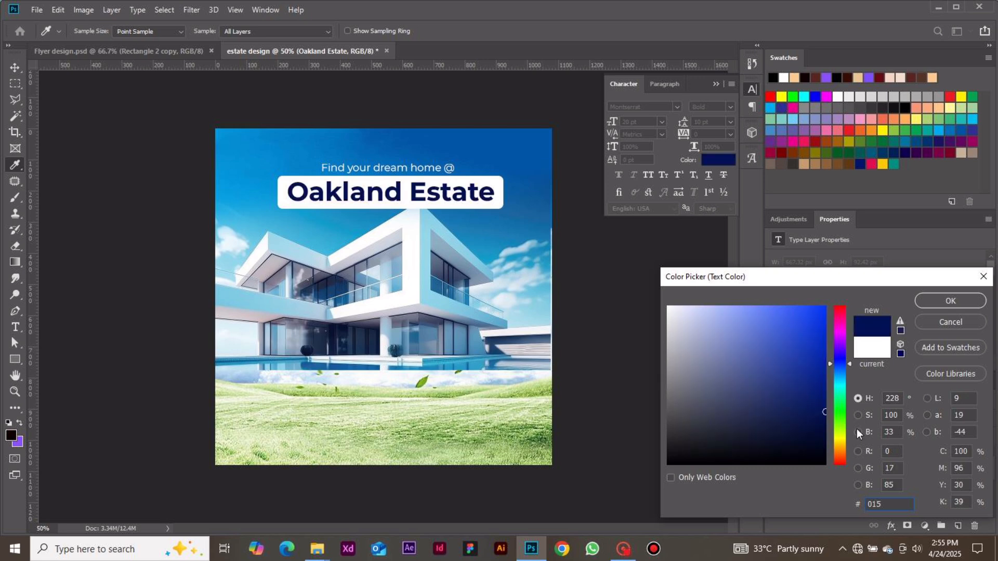
{"action": "type", "text": "8a8"}
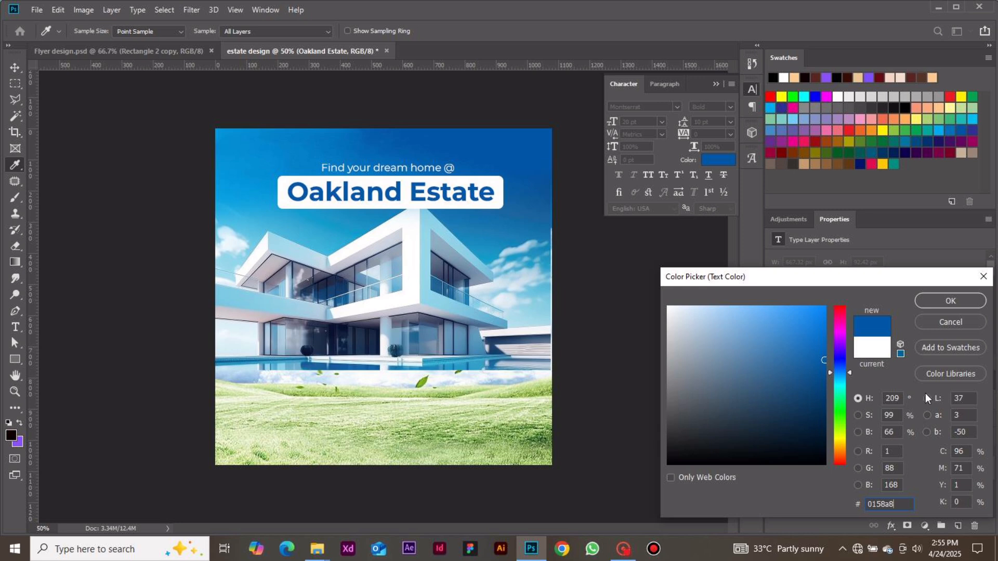
{"action": "left_click", "coordinate": [941, 301]}
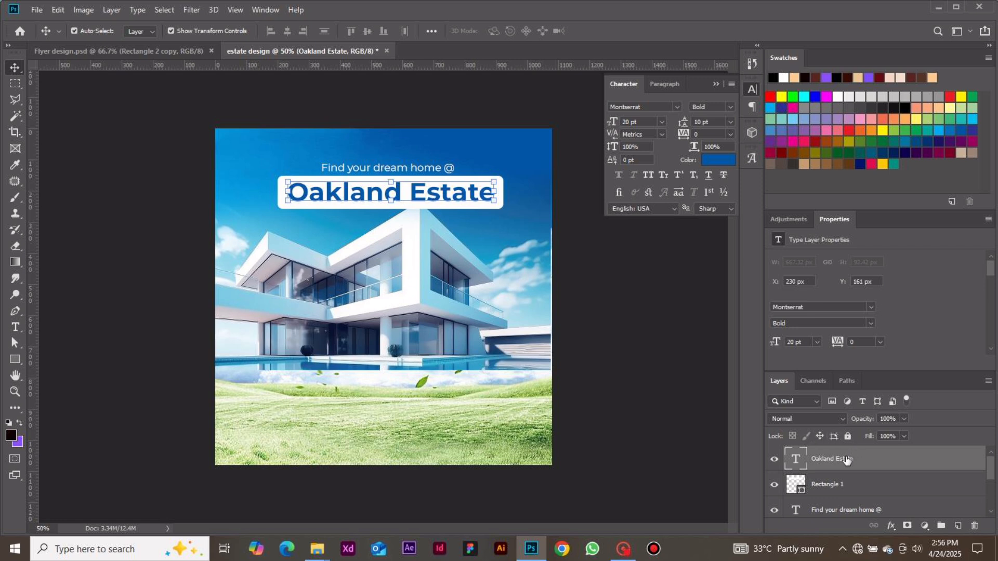
Skew the tagline, title and white box together vertically by about -1.9° so that they slope up to the right.
{"action": "left_click", "coordinate": [833, 510], "text": "shift"}
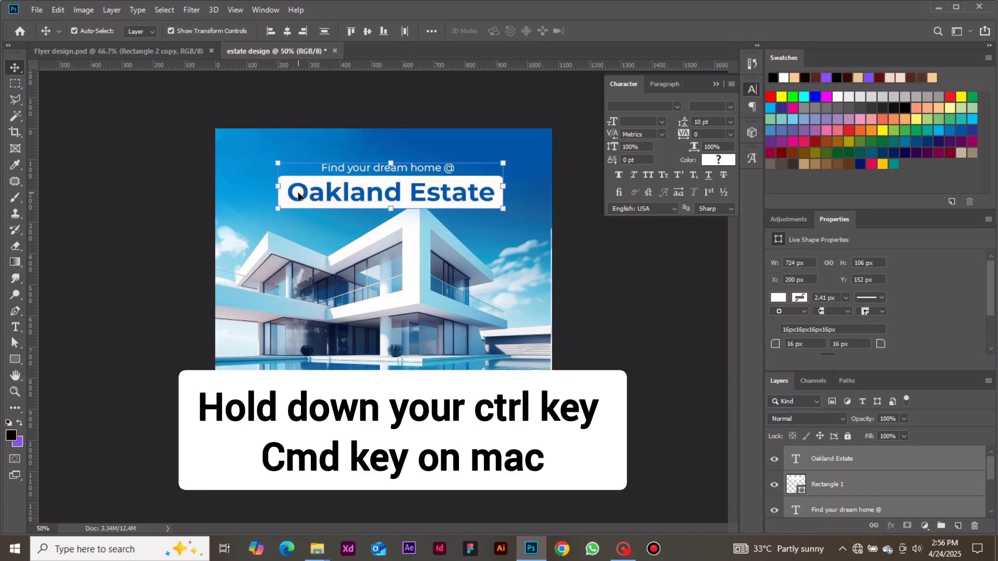
{"action": "key", "text": "ctrl"}
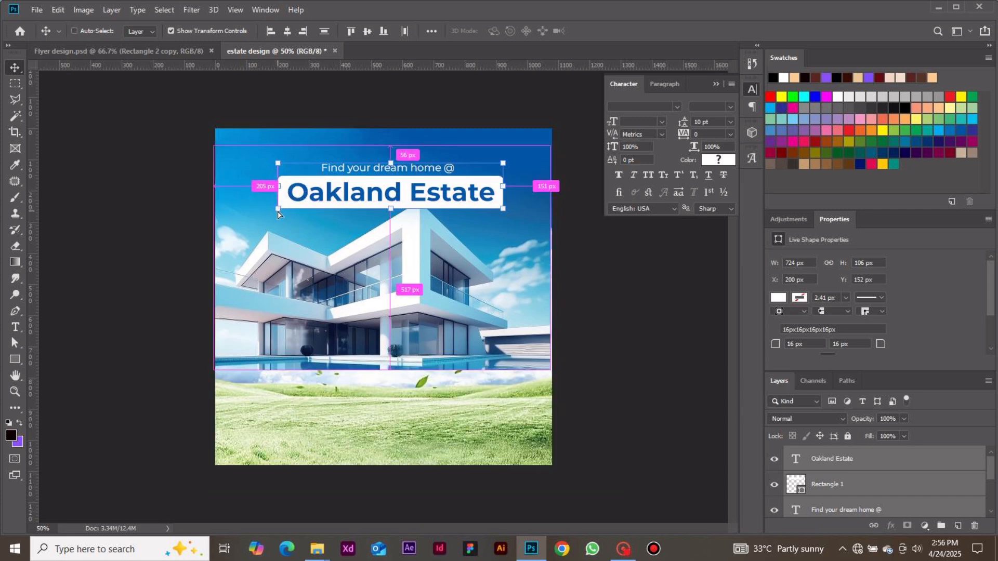
{"action": "left_click_drag", "start_coordinate": [278, 215], "coordinate": [278, 223]}
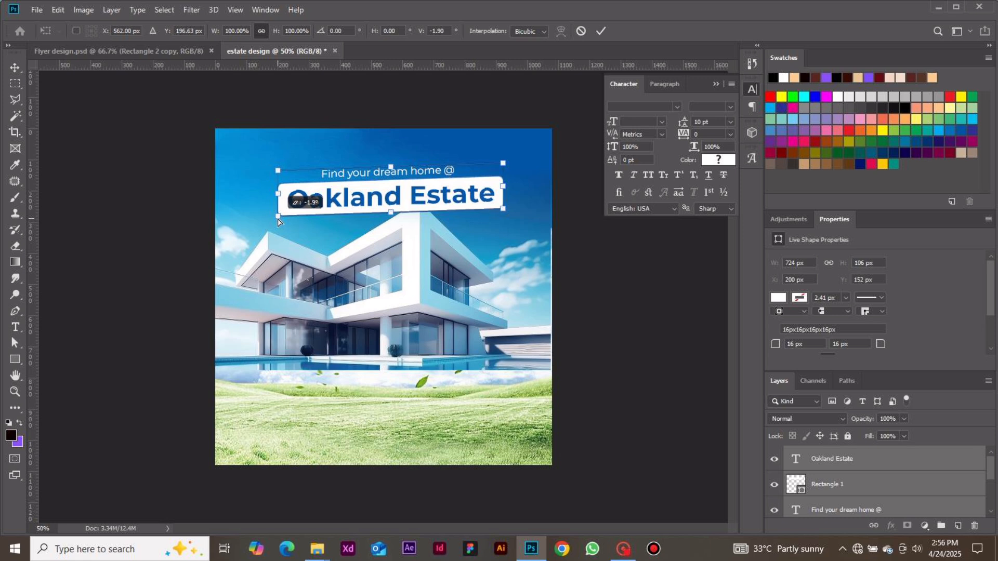
{"action": "left_click_drag", "start_coordinate": [277, 219], "coordinate": [278, 219]}
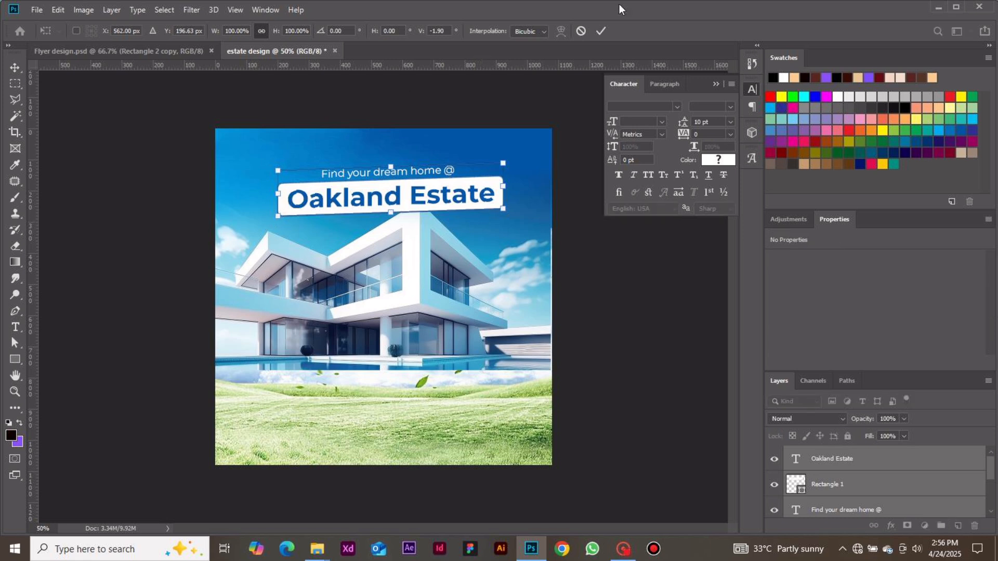
{"action": "left_click", "coordinate": [601, 31]}
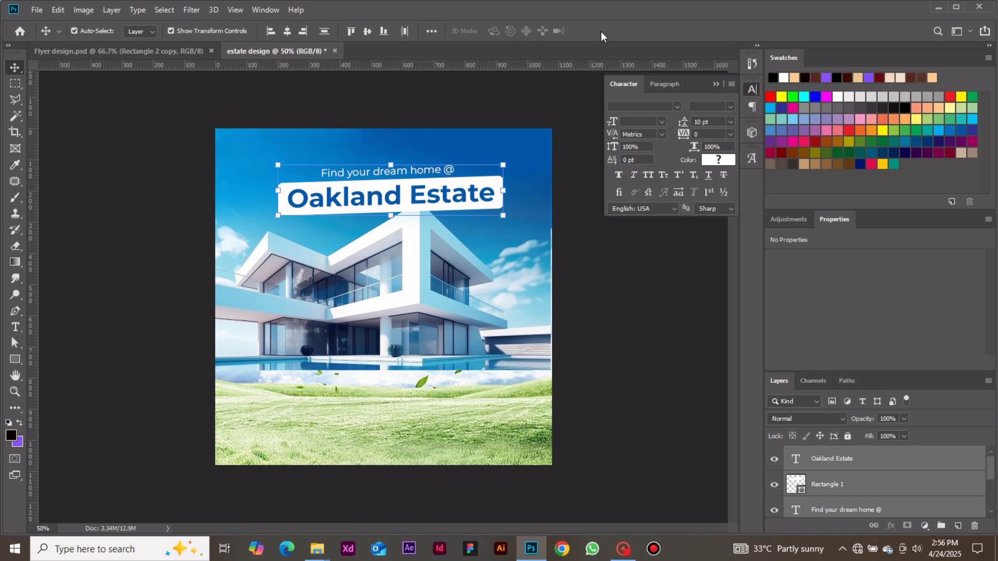
{"action": "left_click", "coordinate": [627, 273]}
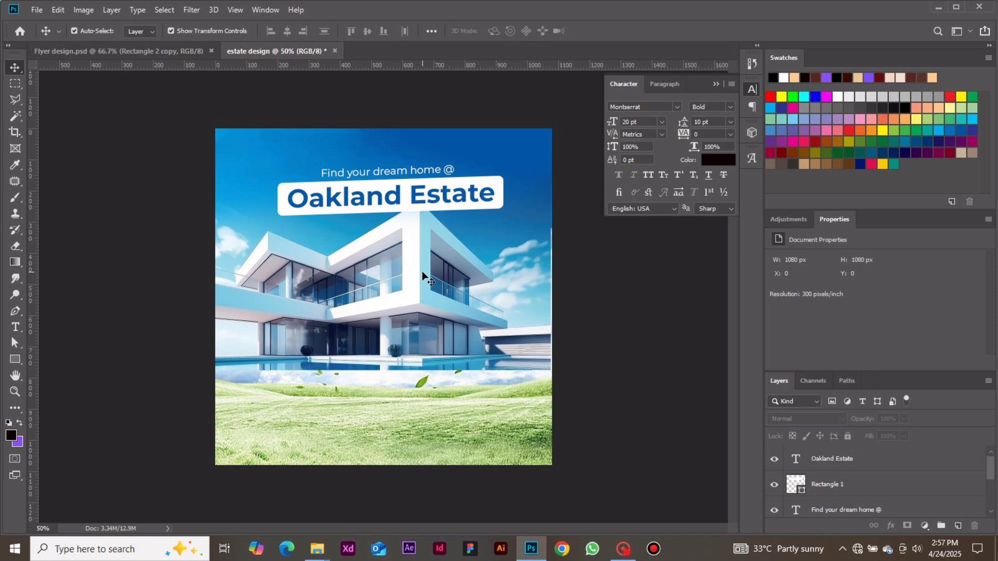
Draw a black rectangle over the lower left part of the house and lawn, and set its size to 590 x 258 px.
{"action": "left_click", "coordinate": [14, 360]}
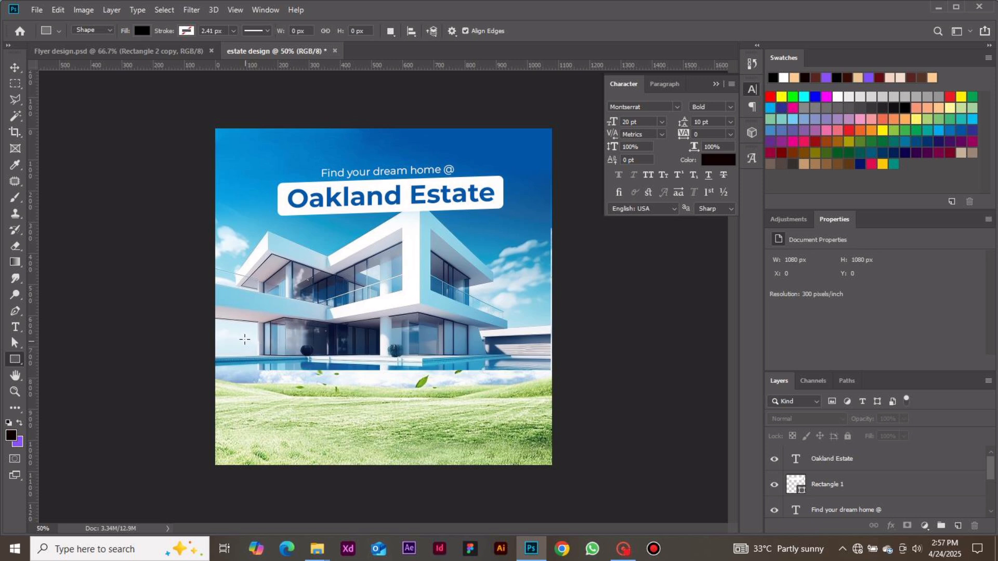
{"action": "left_click_drag", "start_coordinate": [243, 334], "coordinate": [411, 418]}
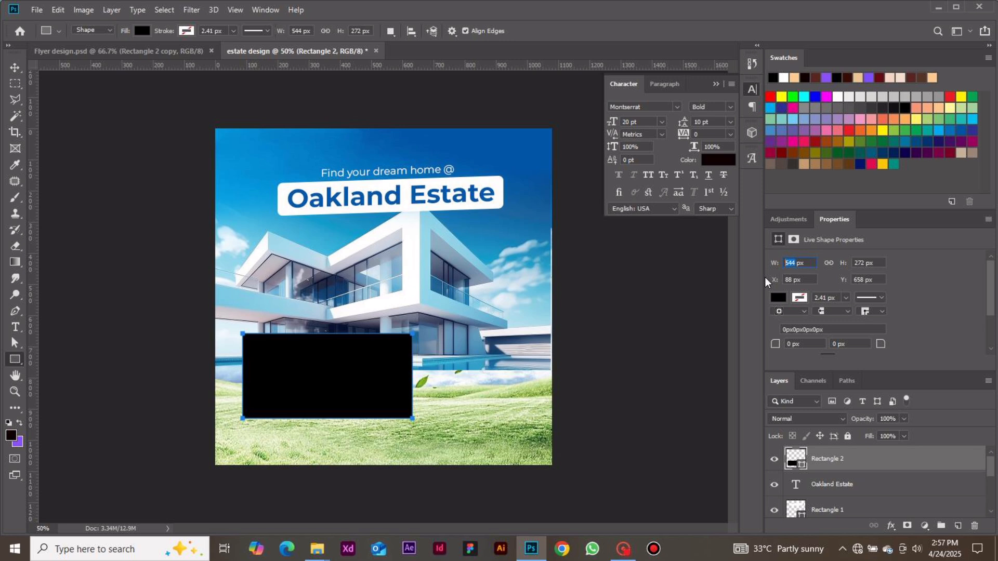
{"action": "type", "text": "590"}
{"action": "left_click", "coordinate": [864, 263]}
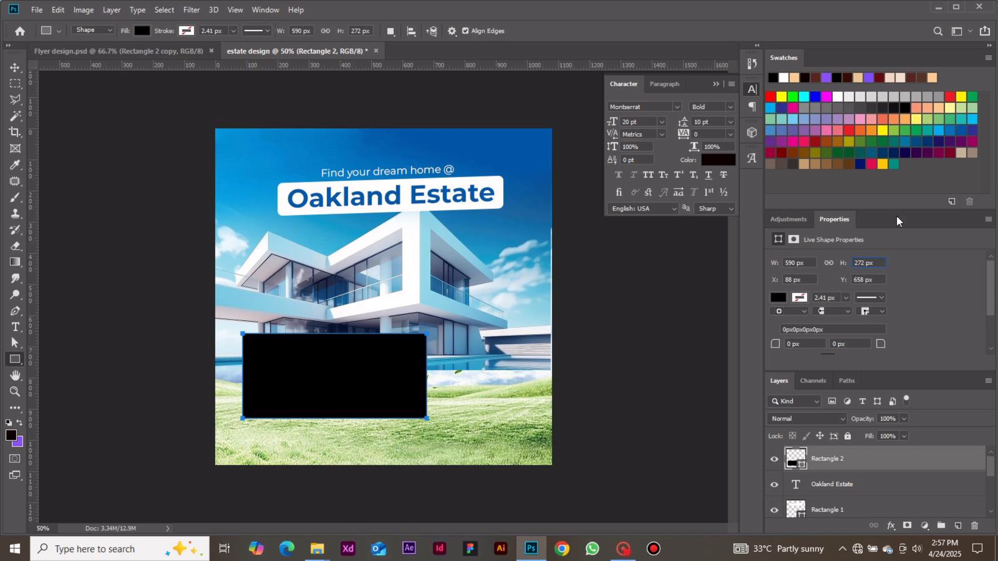
{"action": "key", "text": "BackSpace"}
{"action": "key", "text": "BackSpace"}
{"action": "key", "text": "BackSpace"}
{"action": "type", "text": "258"}
{"action": "key", "text": "Return"}
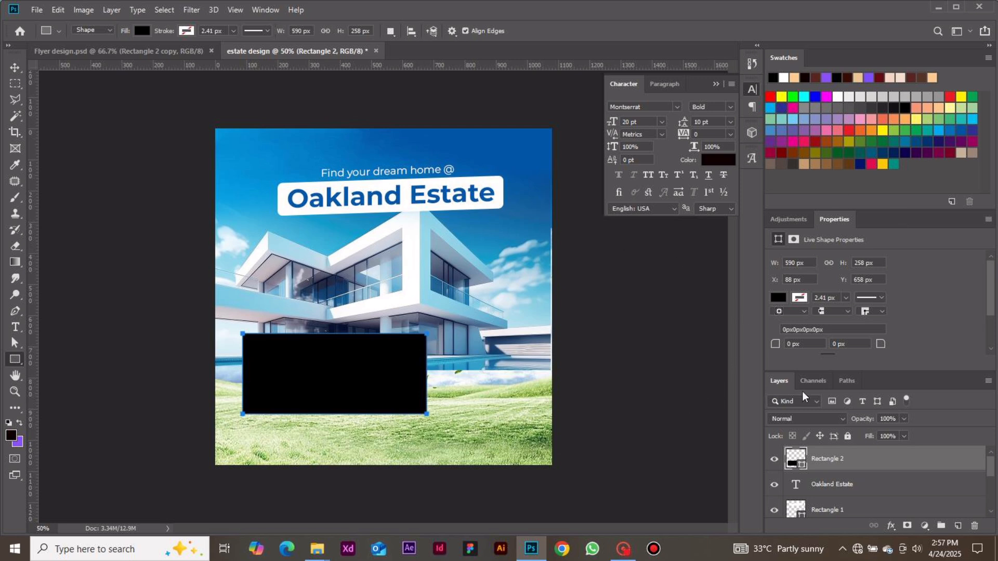
Round all corners of the black rectangle by 12 px and move it slightly up and left to about X 64, Y 650 px.
{"action": "left_click", "coordinate": [790, 344]}
{"action": "type", "text": "12"}
{"action": "key", "text": "Return"}
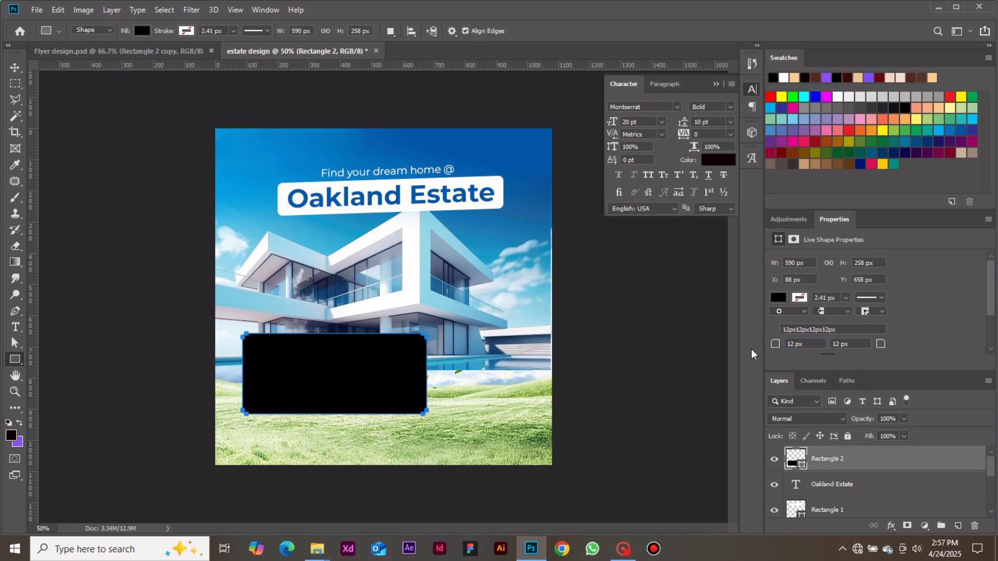
{"action": "left_click", "coordinate": [15, 68]}
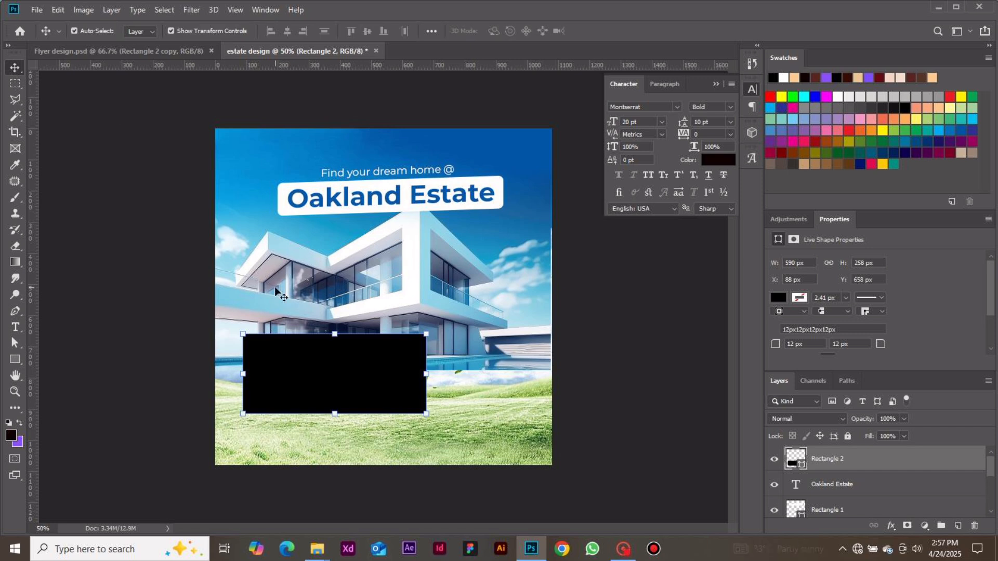
{"action": "left_click_drag", "start_coordinate": [305, 366], "coordinate": [298, 362]}
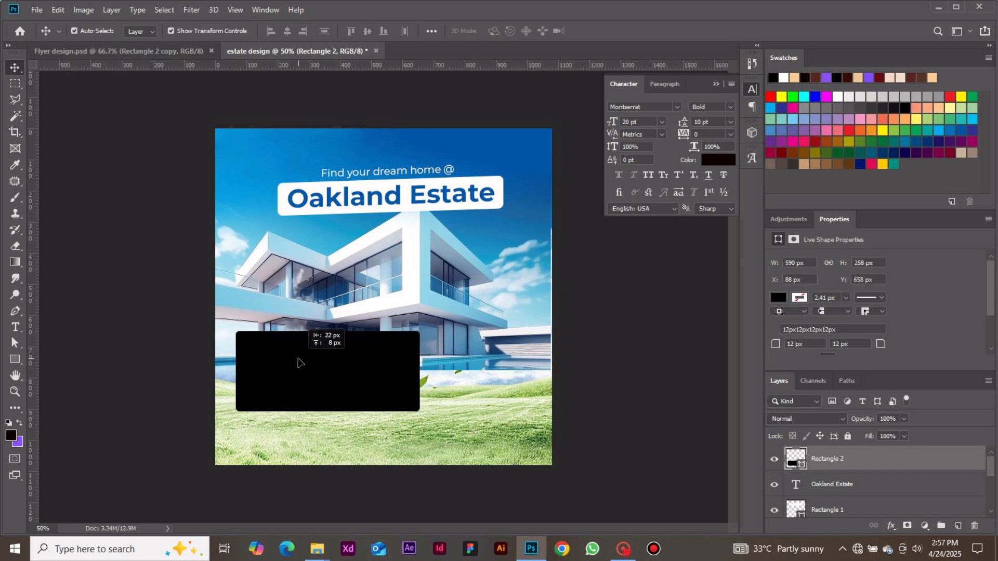
{"action": "left_click_drag", "start_coordinate": [298, 362], "coordinate": [298, 362]}
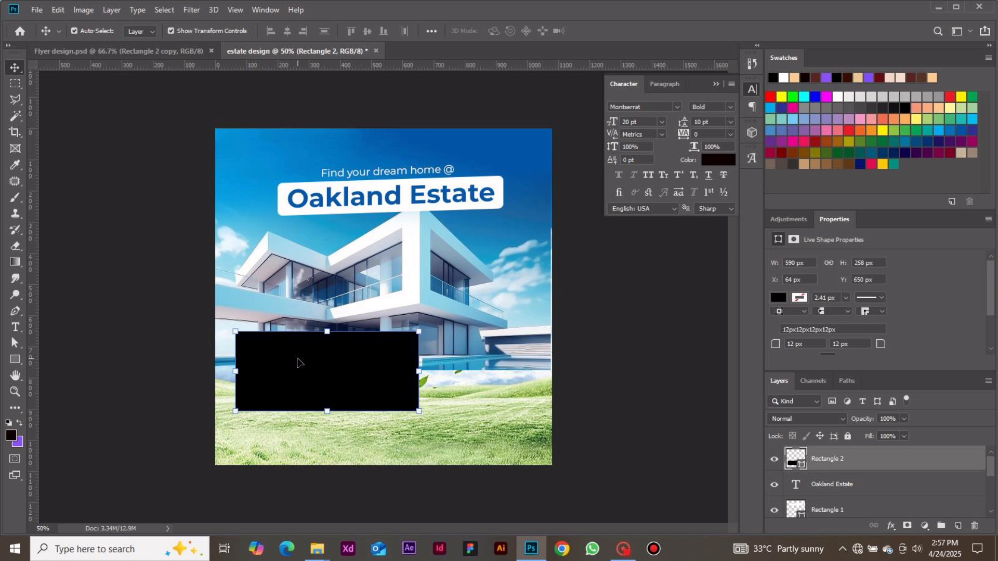
{"action": "left_click", "coordinate": [174, 366]}
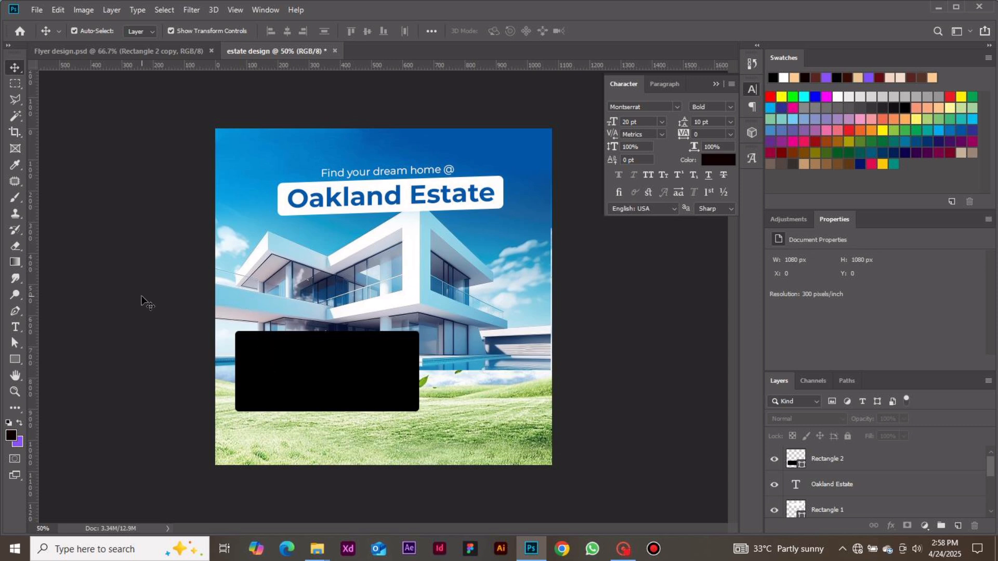
Draw a small black square on the upper left part of the house and size it to 70 x 70 px.
{"action": "left_click", "coordinate": [19, 359]}
{"action": "left_click_drag", "start_coordinate": [260, 257], "coordinate": [282, 279]}
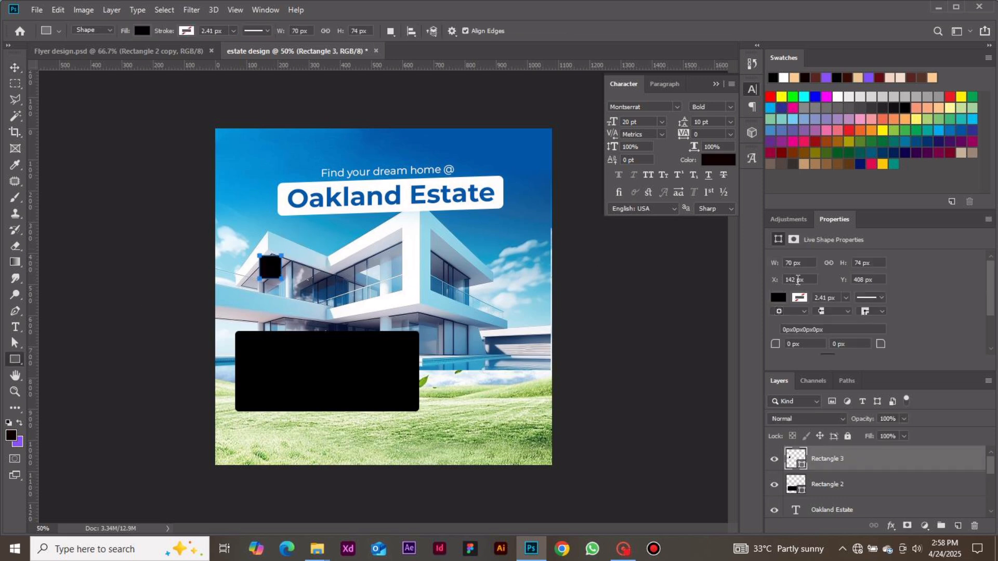
{"action": "left_click", "coordinate": [795, 265]}
{"action": "left_click", "coordinate": [865, 263]}
{"action": "type", "text": "70"}
Move the small square to the canvas's left edge and place a vertical guide along its right side as the left margin.
{"action": "left_click", "coordinate": [16, 69]}
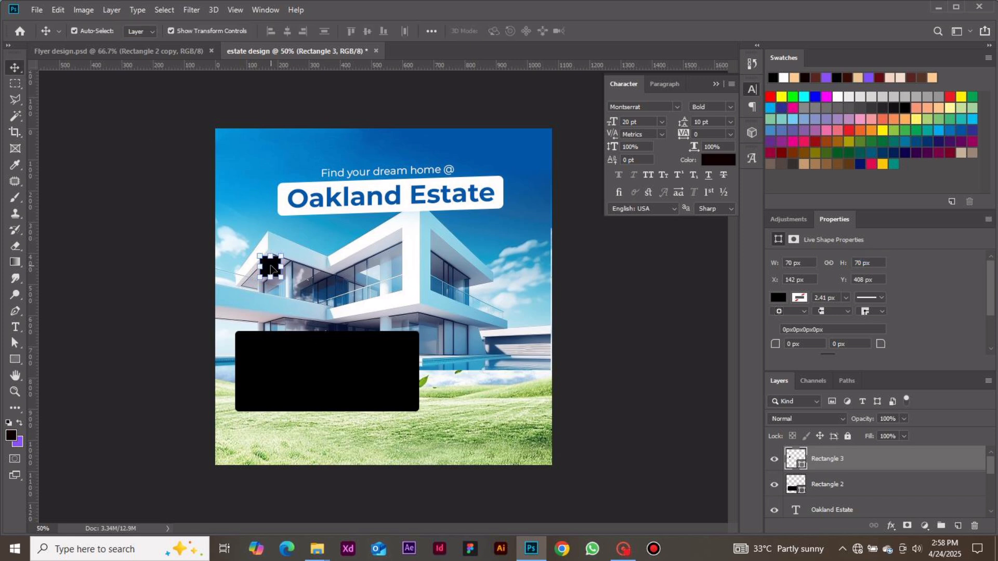
{"action": "left_click_drag", "start_coordinate": [274, 268], "coordinate": [225, 276]}
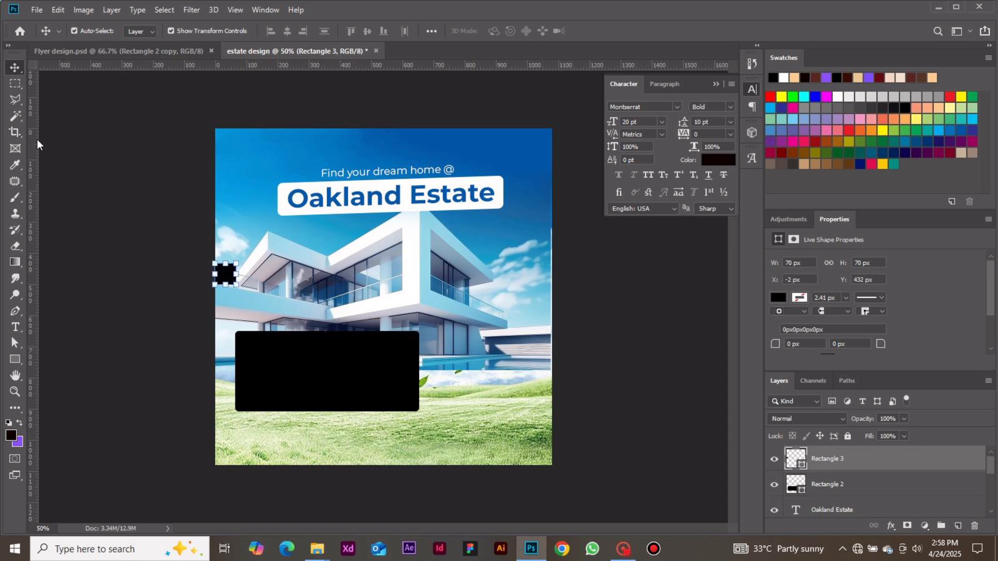
{"action": "left_click_drag", "start_coordinate": [37, 144], "coordinate": [236, 189]}
{"action": "left_click", "coordinate": [158, 235]}
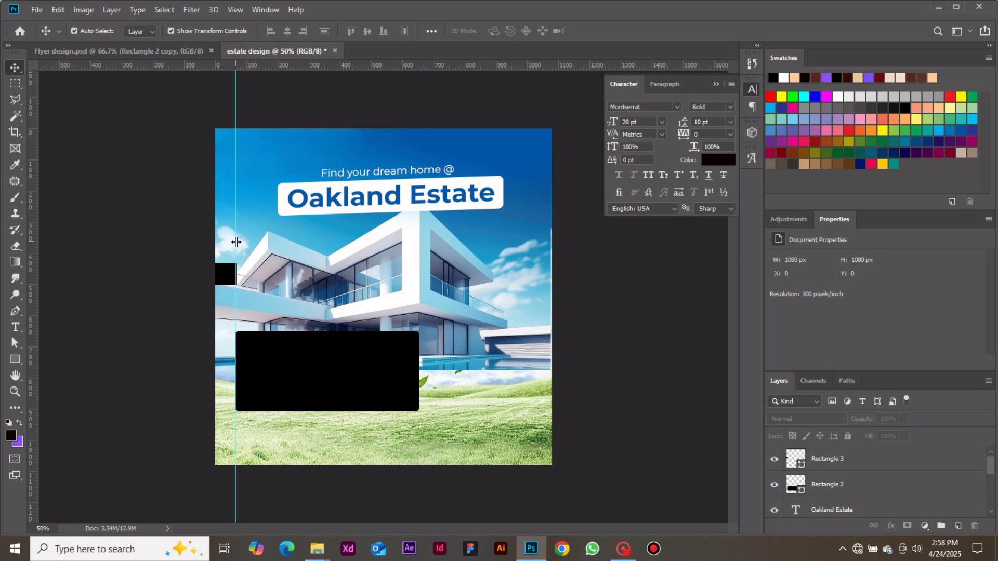
{"action": "left_click_drag", "start_coordinate": [237, 241], "coordinate": [237, 242]}
Use the small square at the canvas's right edge to place the right margin guide, nudge the left guide slightly outward and delete the square.
{"action": "left_click_drag", "start_coordinate": [229, 286], "coordinate": [543, 290]}
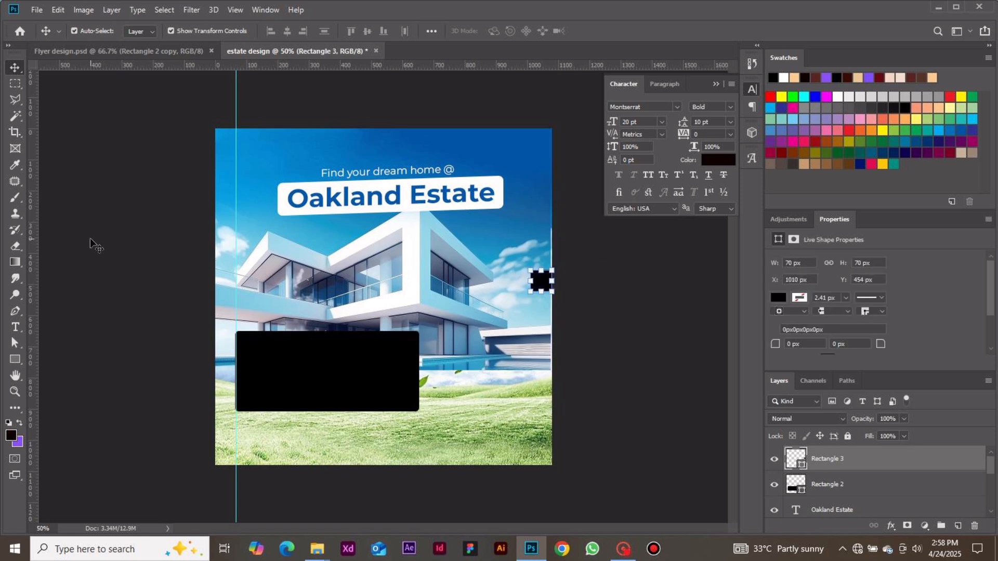
{"action": "left_click_drag", "start_coordinate": [36, 248], "coordinate": [529, 261]}
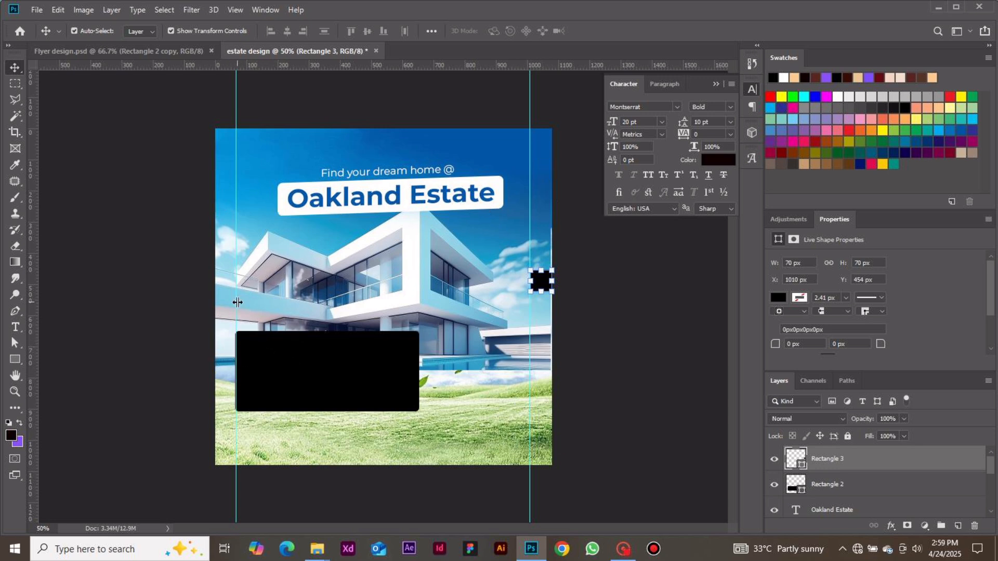
{"action": "left_click_drag", "start_coordinate": [236, 302], "coordinate": [234, 302]}
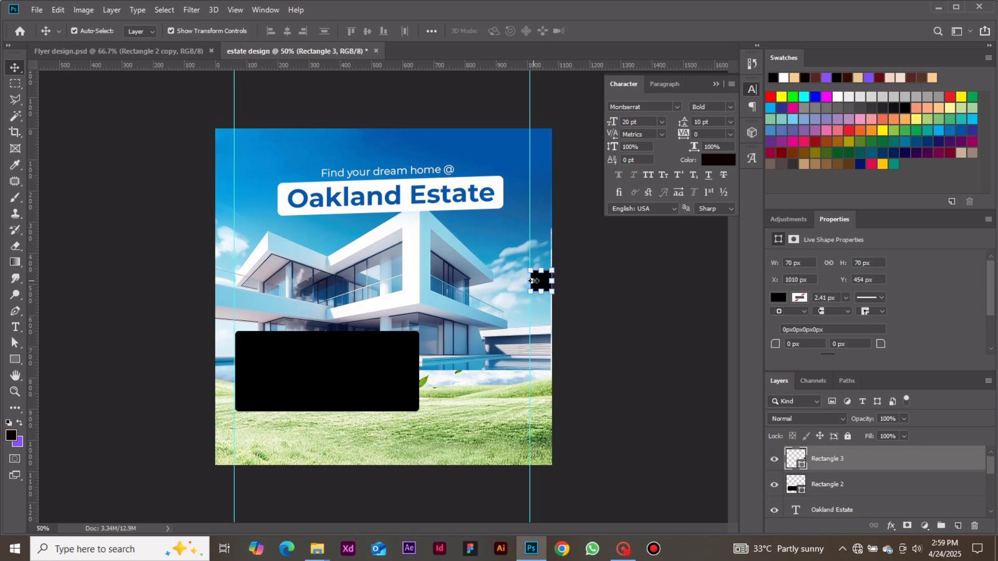
{"action": "key", "text": "Delete"}
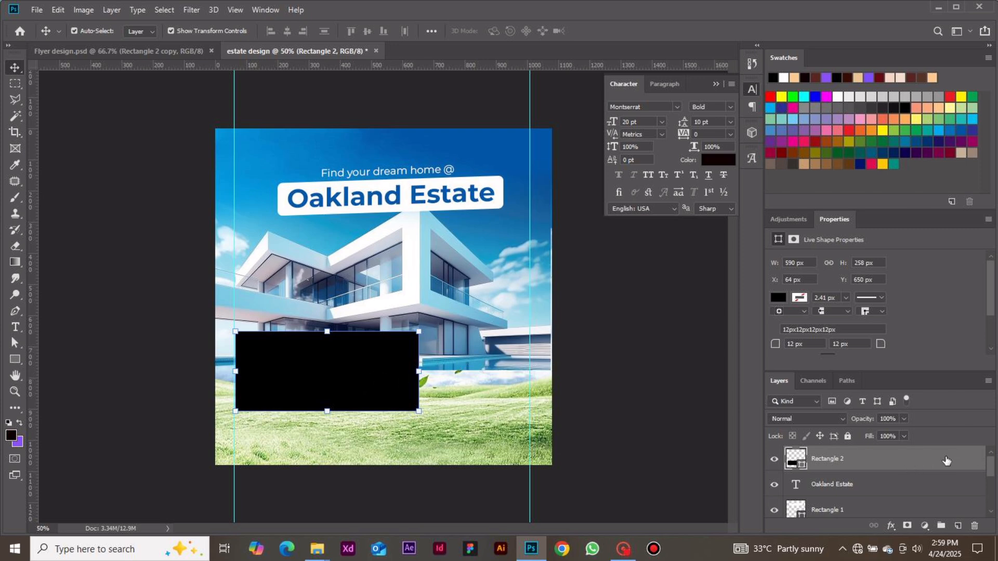
Add a gradient overlay to the large black rectangle, starting from the Foreground to Background preset.
{"action": "right_click", "coordinate": [946, 460]}
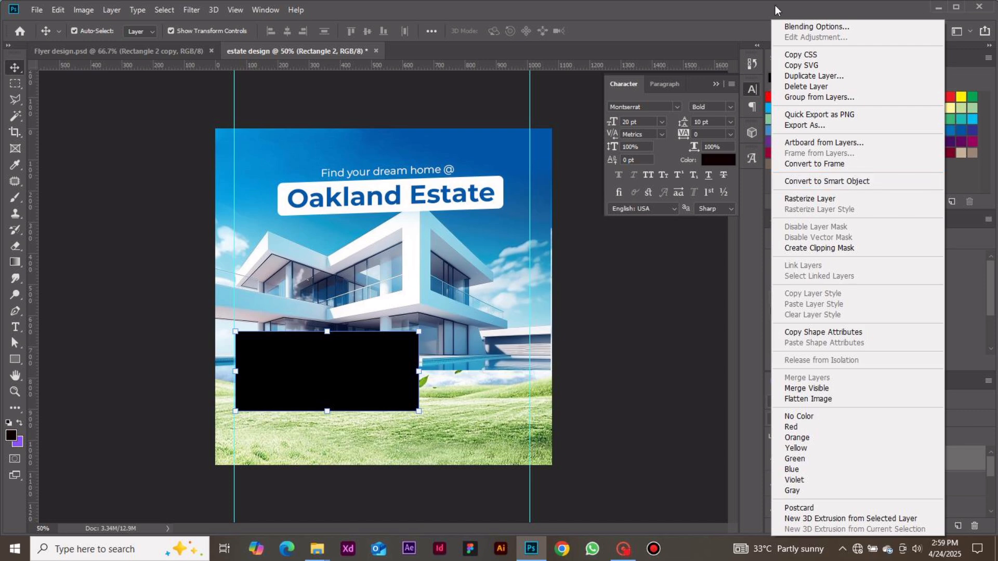
{"action": "left_click", "coordinate": [793, 27]}
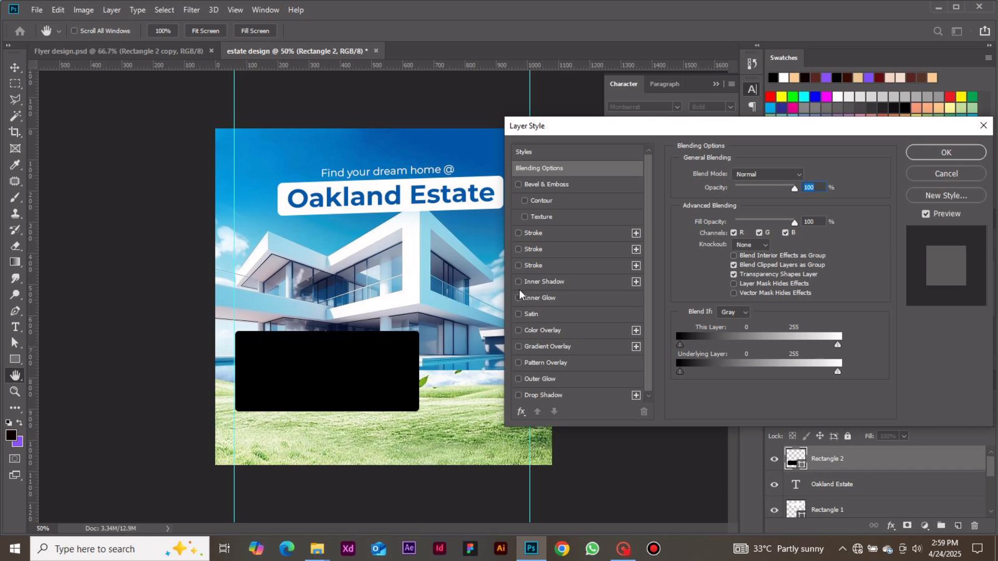
{"action": "left_click", "coordinate": [550, 347]}
{"action": "left_click", "coordinate": [759, 205]}
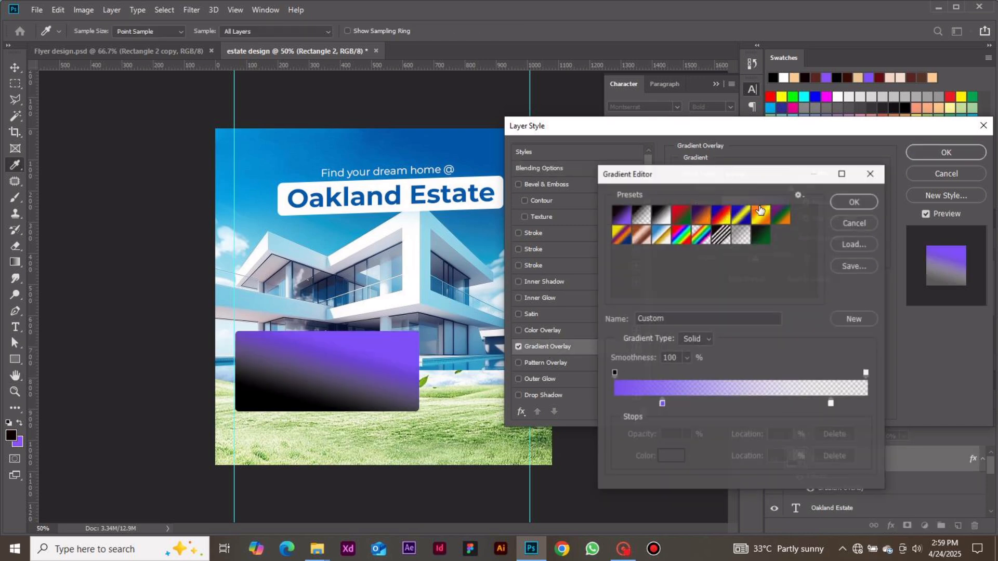
{"action": "left_click", "coordinate": [623, 218]}
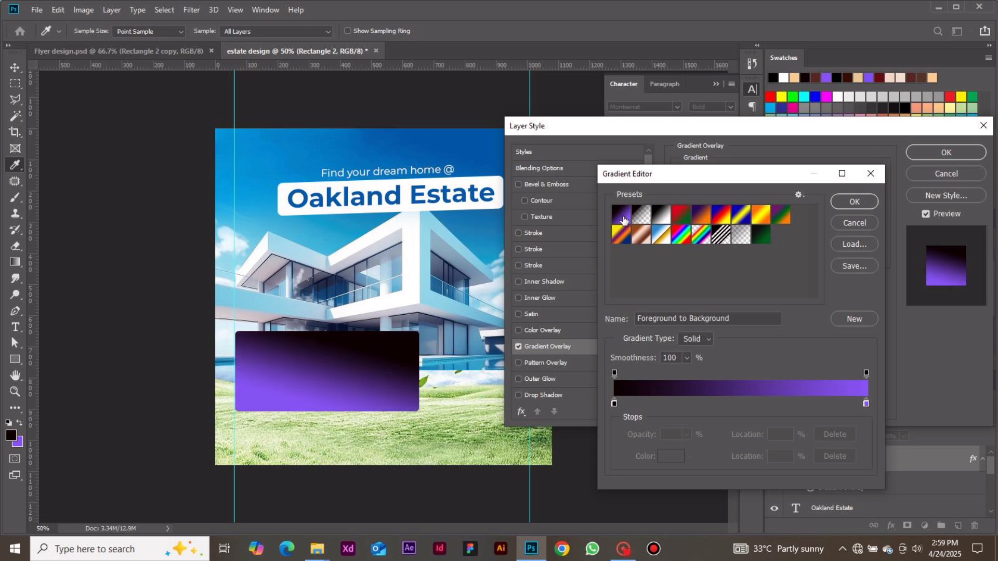
Set the color of the gradient's starting stop at 0% to #0c5ba5.
{"action": "left_click", "coordinate": [614, 404]}
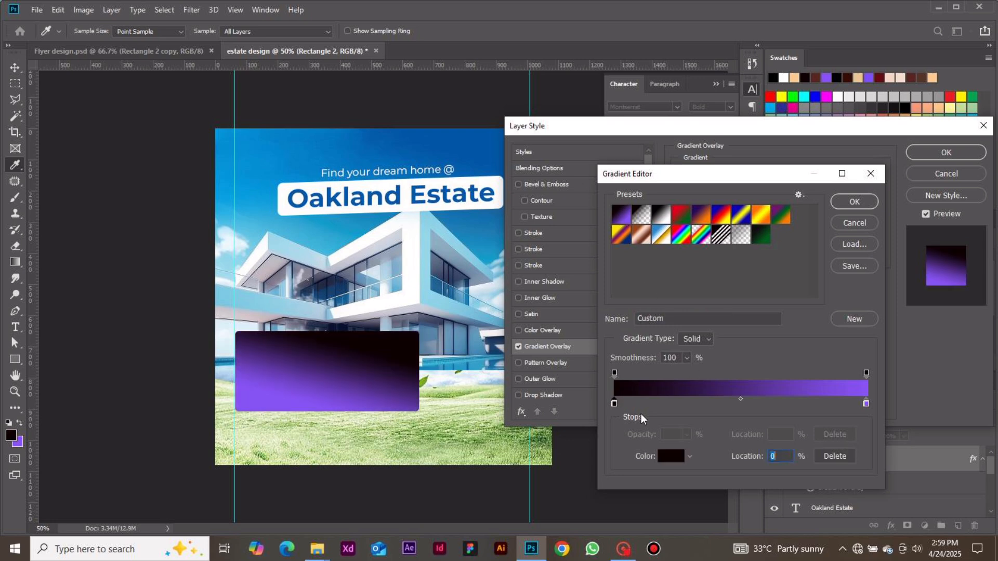
{"action": "left_click", "coordinate": [671, 456]}
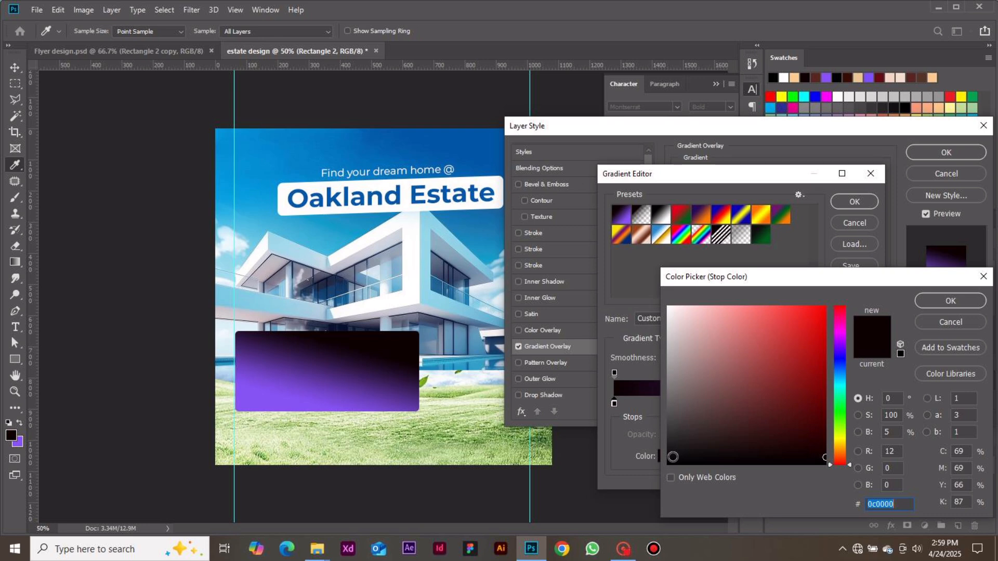
{"action": "type", "text": "0"}
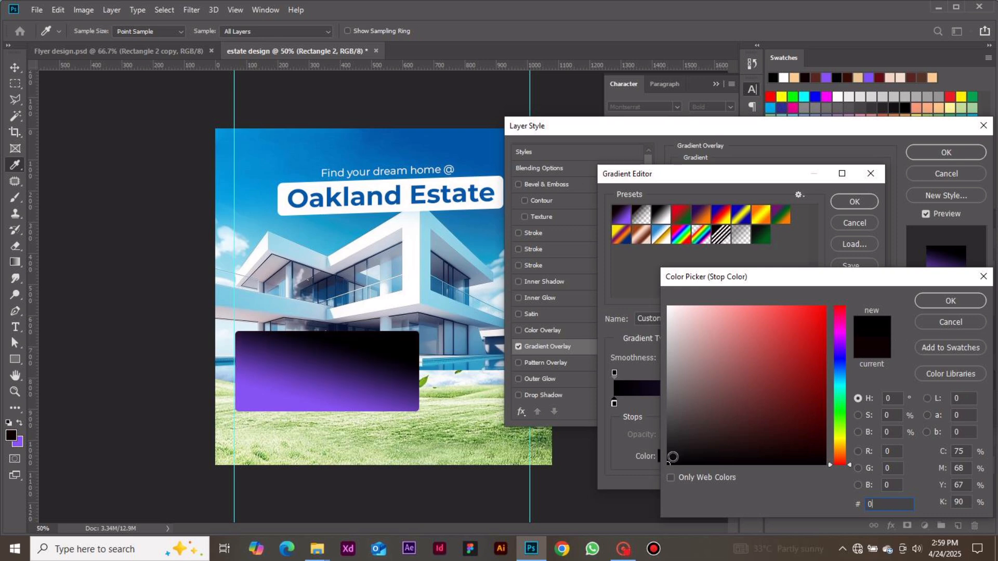
{"action": "type", "text": "c"}
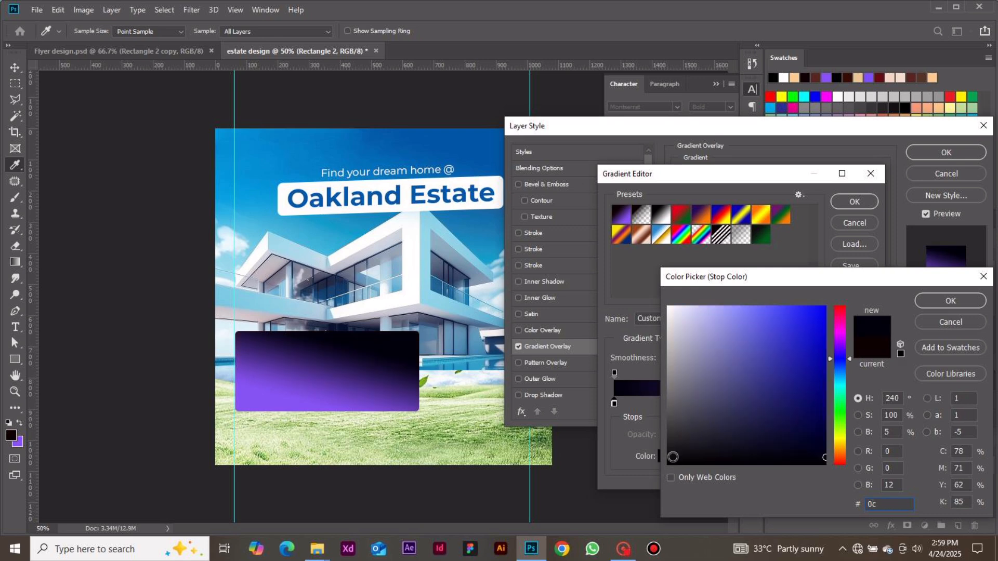
{"action": "type", "text": "5"}
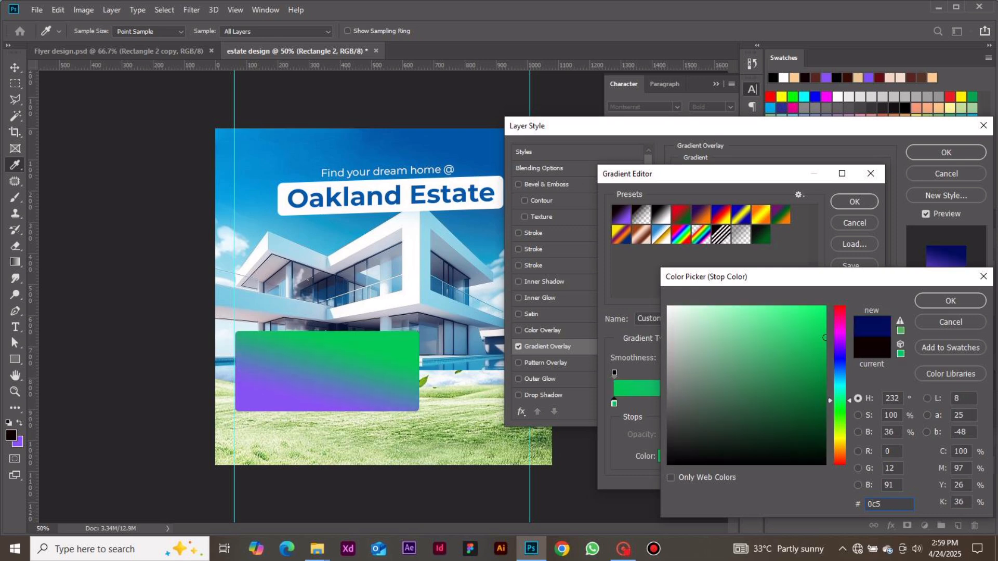
{"action": "type", "text": "ba5"}
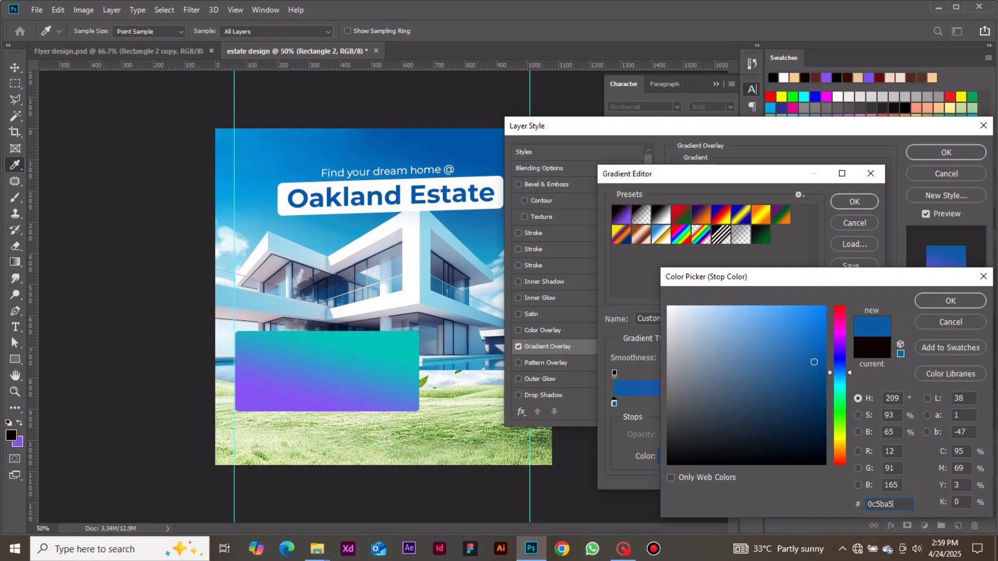
{"action": "left_click", "coordinate": [946, 302]}
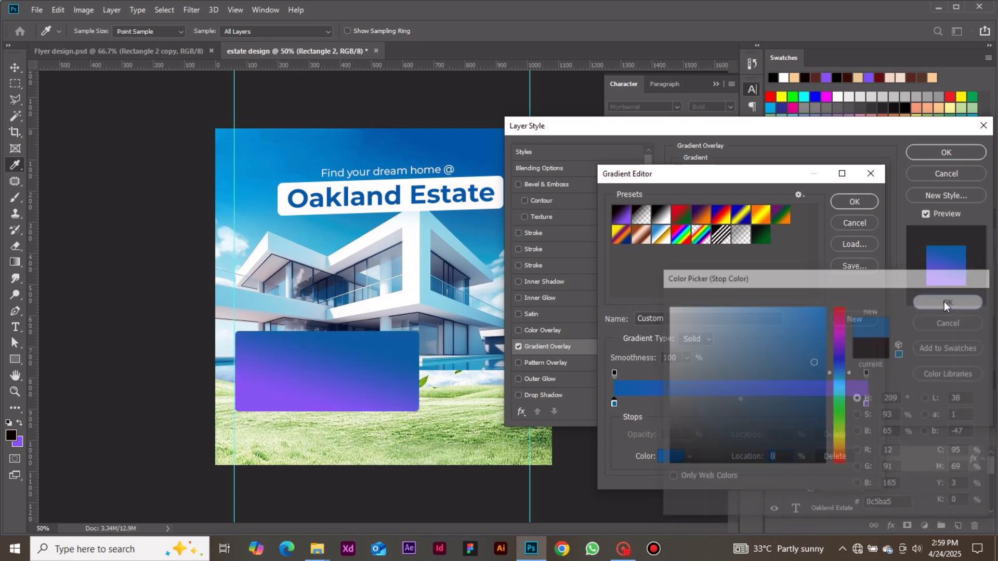
Set the gradient's end stop at 100% to #357eab and turn the overlay's angle to about -95°.
{"action": "left_click", "coordinate": [866, 404]}
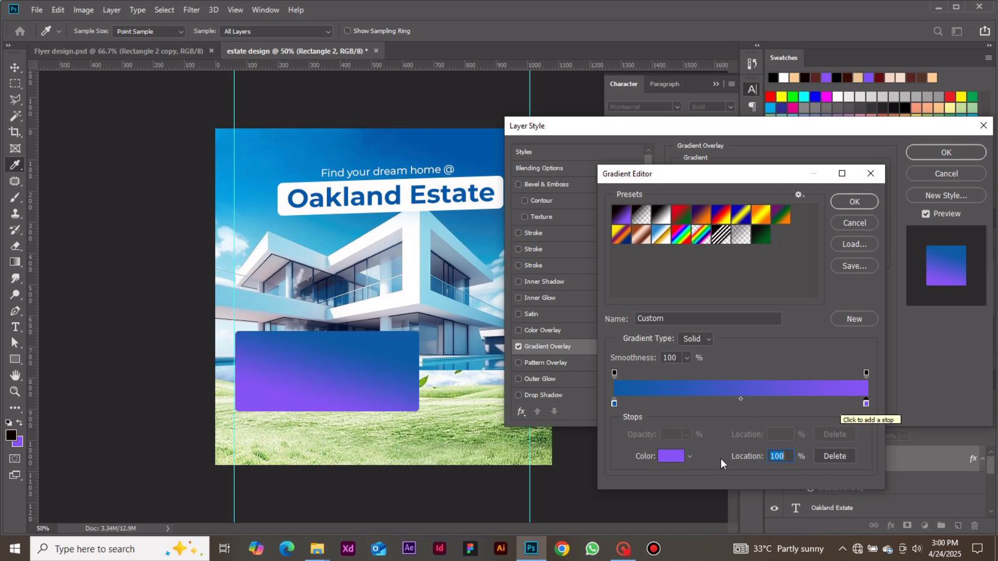
{"action": "left_click", "coordinate": [672, 457]}
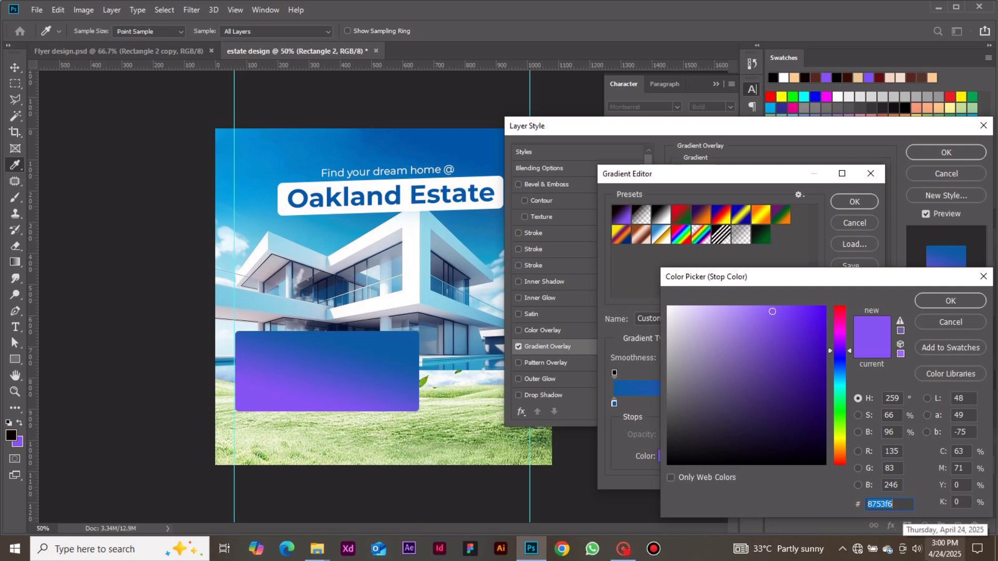
{"action": "type", "text": "37"}
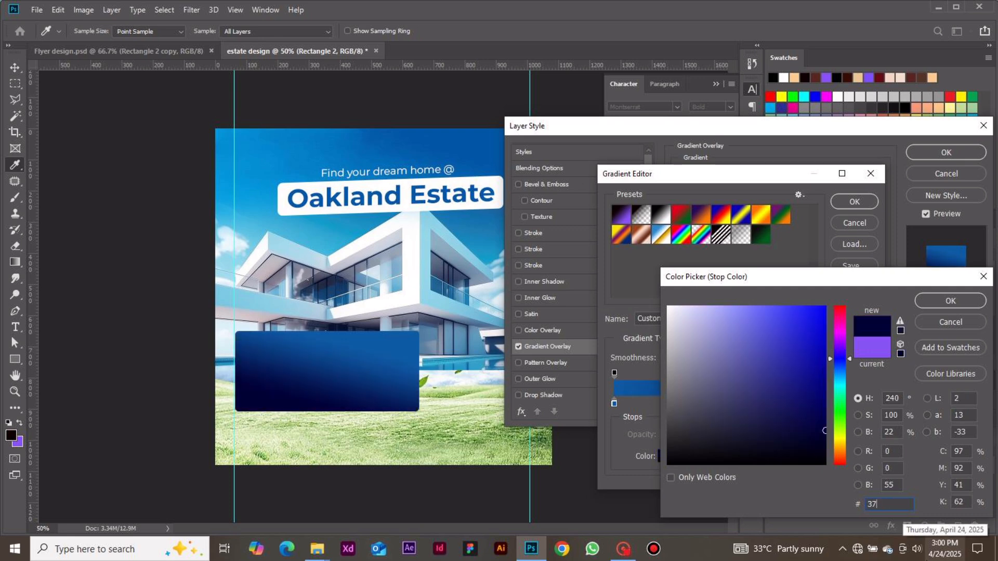
{"action": "key", "text": "BackSpace"}
{"action": "type", "text": "57"}
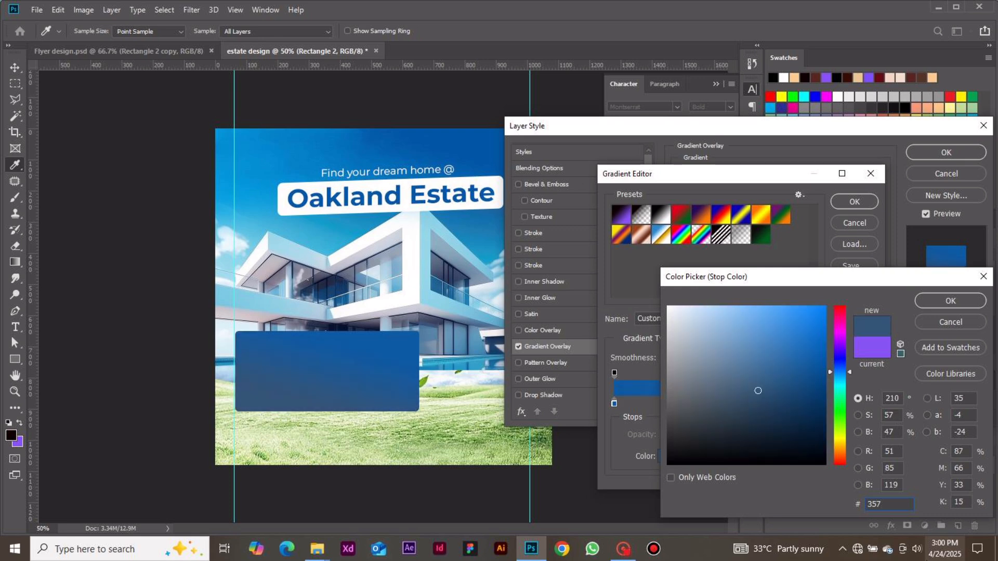
{"action": "type", "text": "eab"}
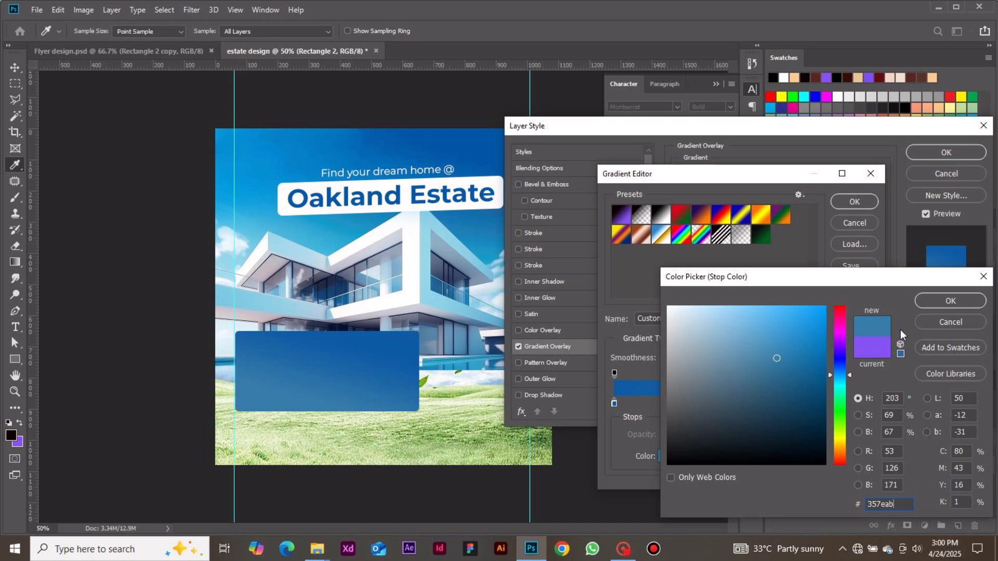
{"action": "left_click", "coordinate": [915, 301]}
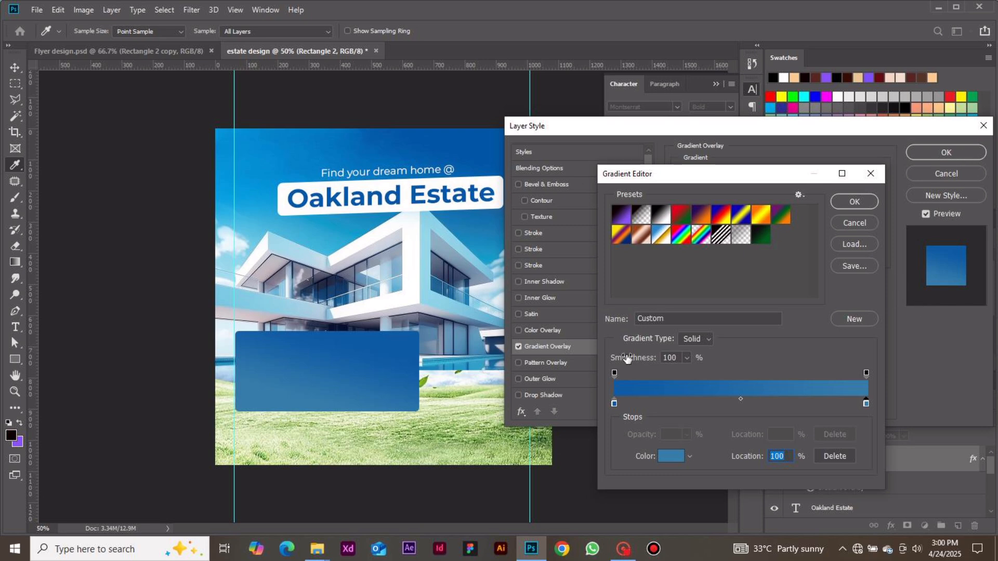
{"action": "left_click", "coordinate": [845, 200]}
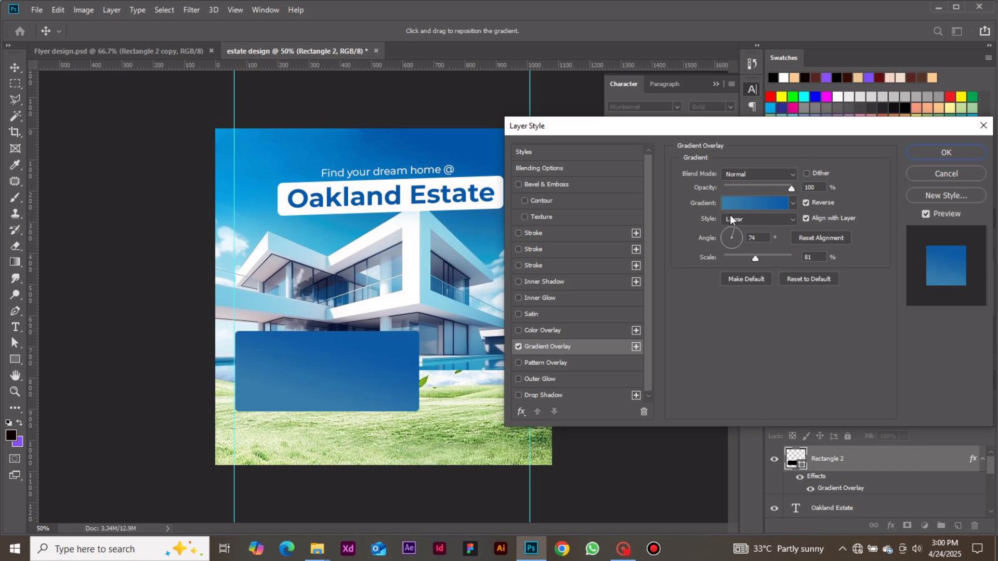
{"action": "left_click", "coordinate": [732, 245]}
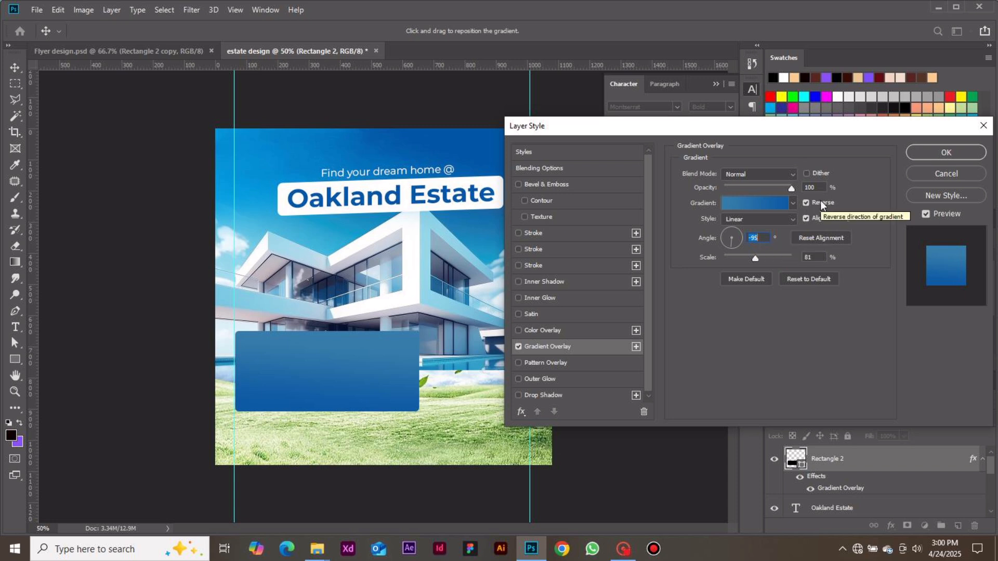
Add a 2 px inside stroke in light blue #8ac7ff to the rectangle and apply the layer style.
{"action": "left_click", "coordinate": [533, 232]}
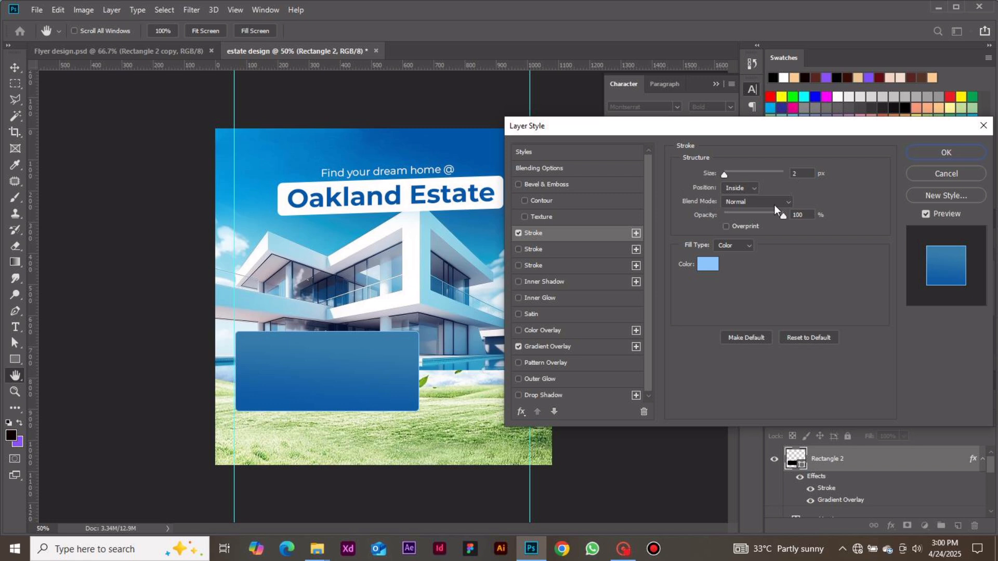
{"action": "left_click", "coordinate": [713, 266]}
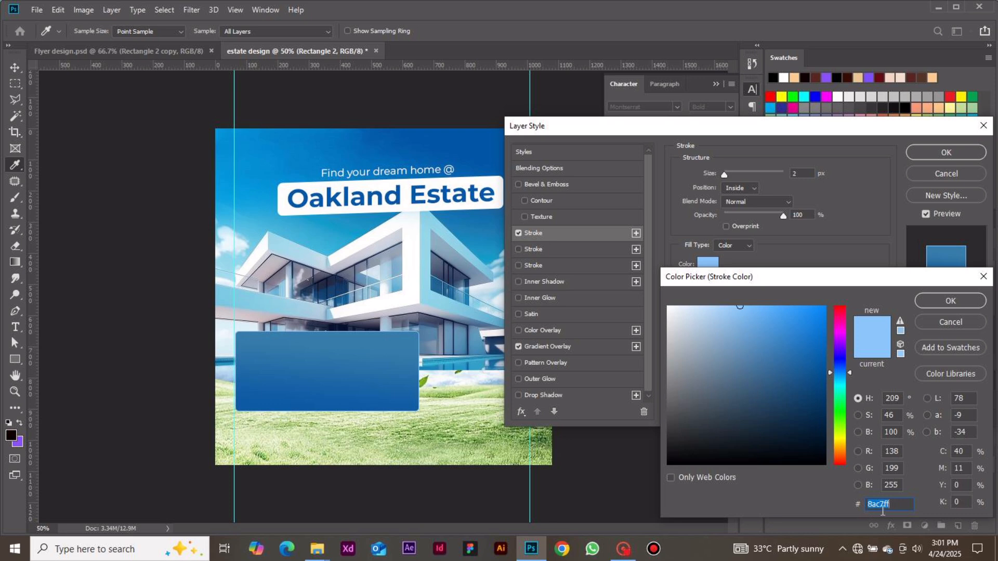
{"action": "left_click", "coordinate": [935, 301]}
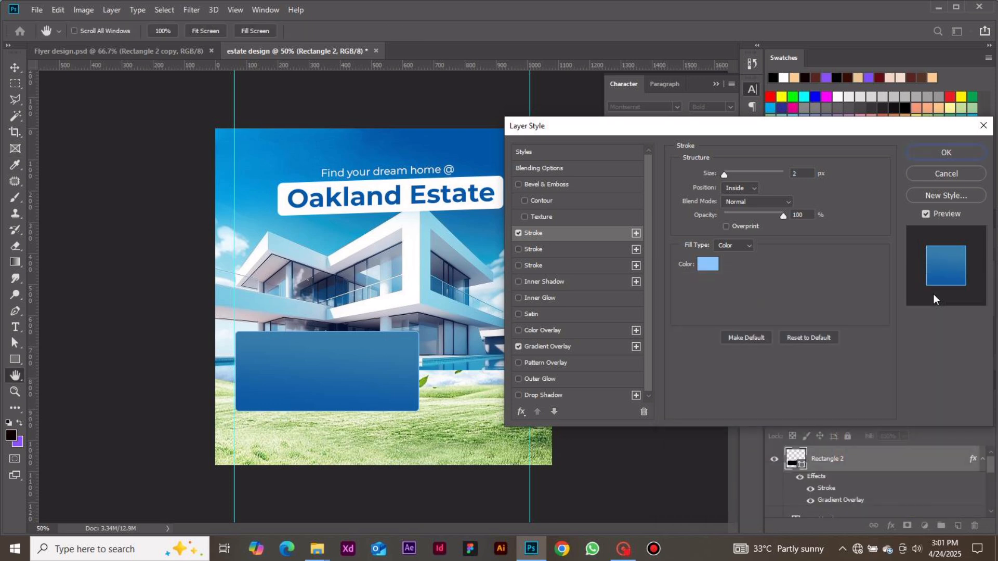
{"action": "left_click", "coordinate": [934, 156]}
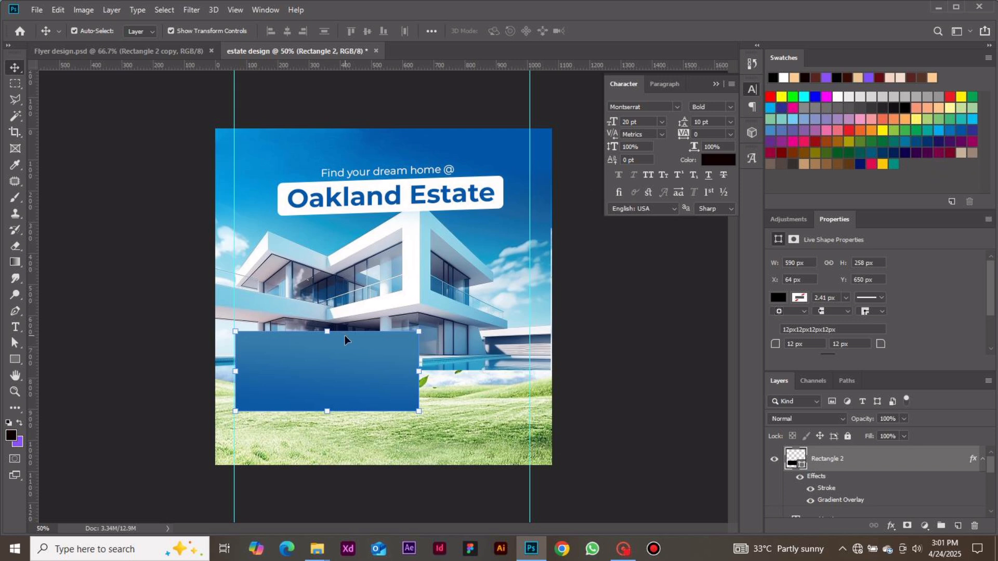
{"action": "left_click", "coordinate": [616, 402]}
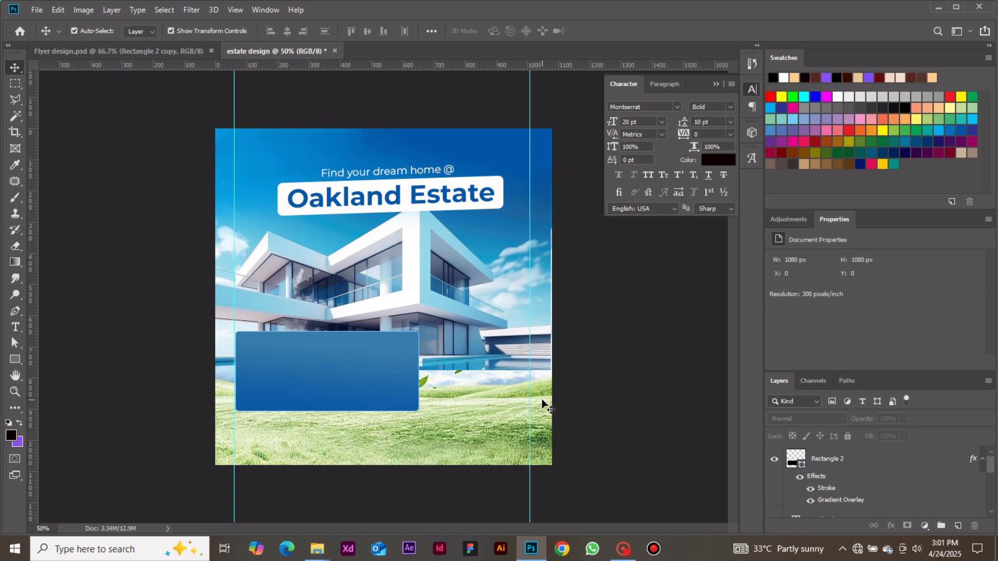
Add the text PAYMENT inside the blue gradient box and set its font size to 6 pt.
{"action": "key", "text": "t"}
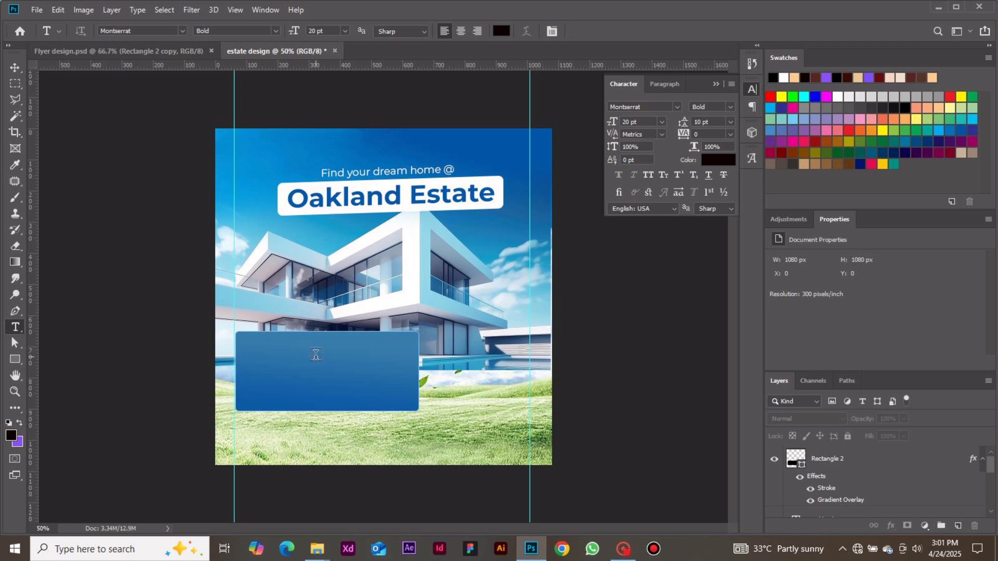
{"action": "left_click", "coordinate": [264, 367]}
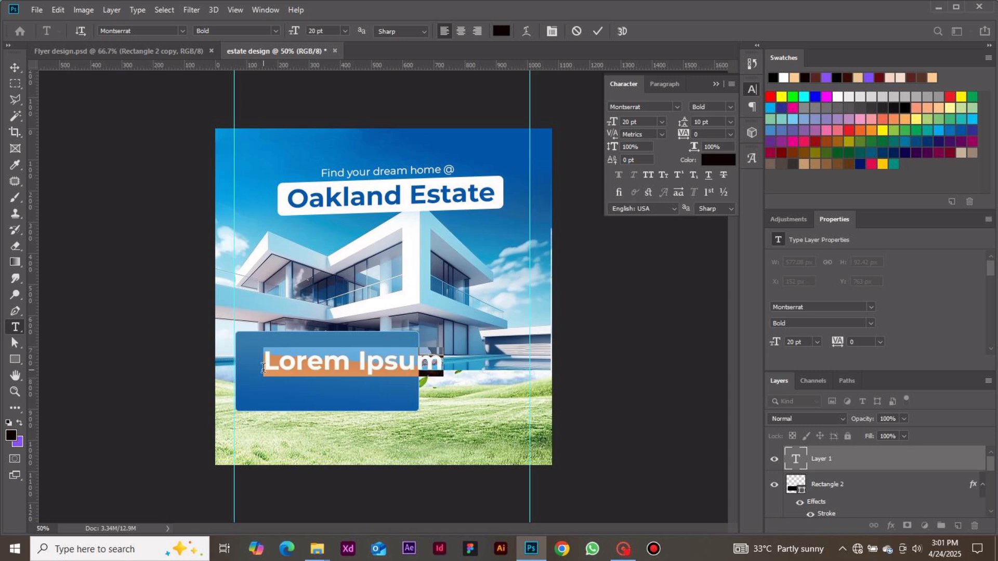
{"action": "type", "text": "P"}
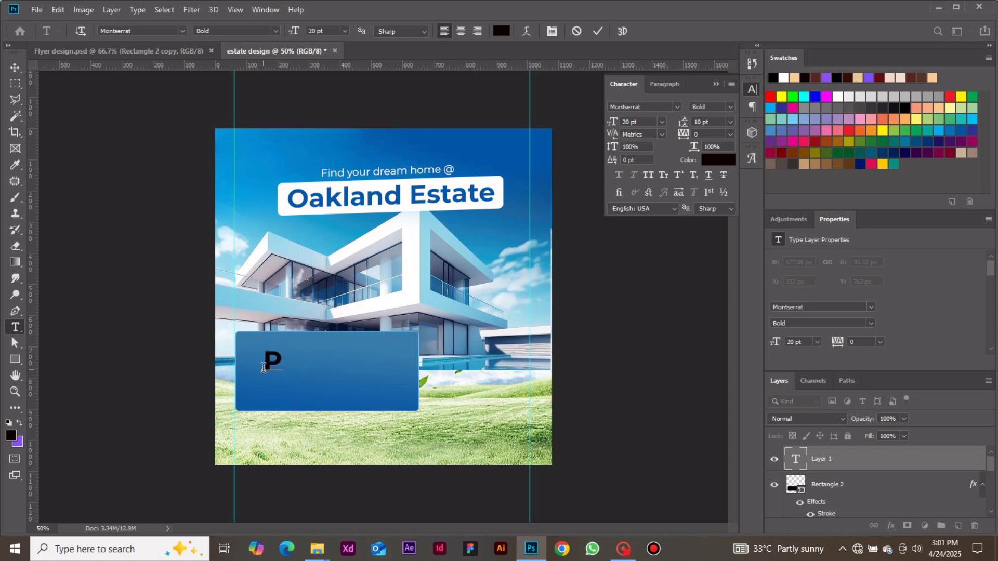
{"action": "type", "text": "AYMENT"}
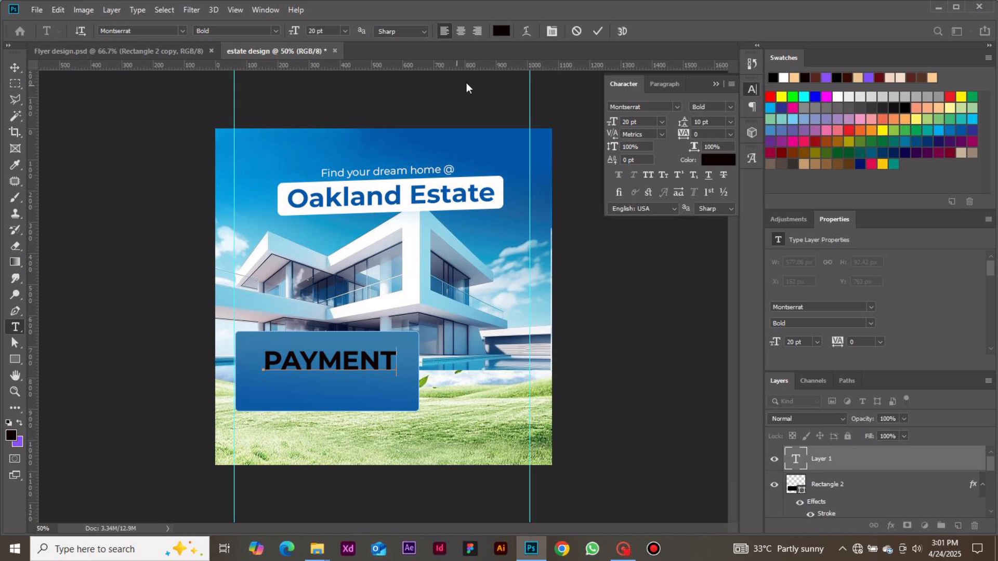
{"action": "left_click", "coordinate": [598, 32]}
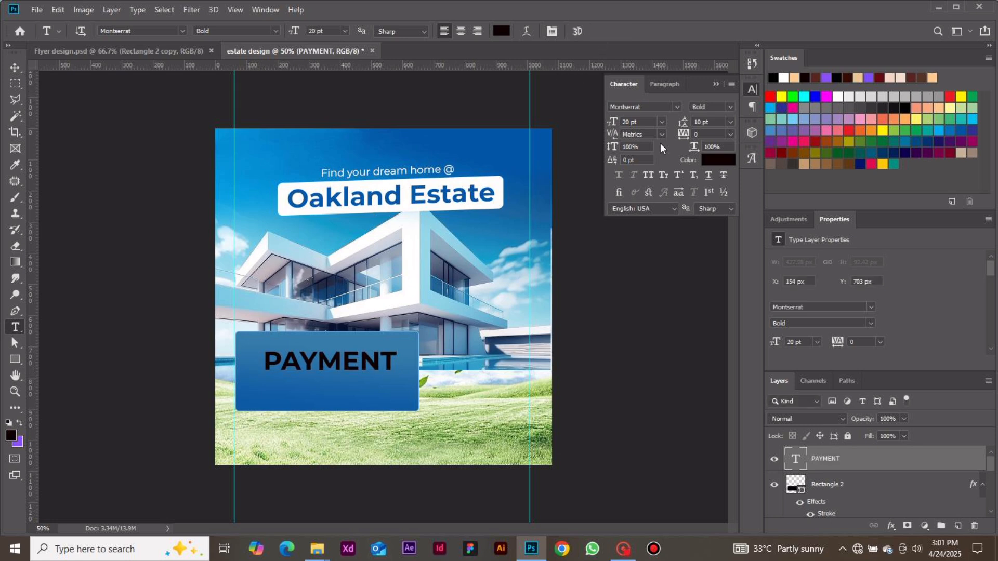
{"action": "left_click", "coordinate": [662, 120]}
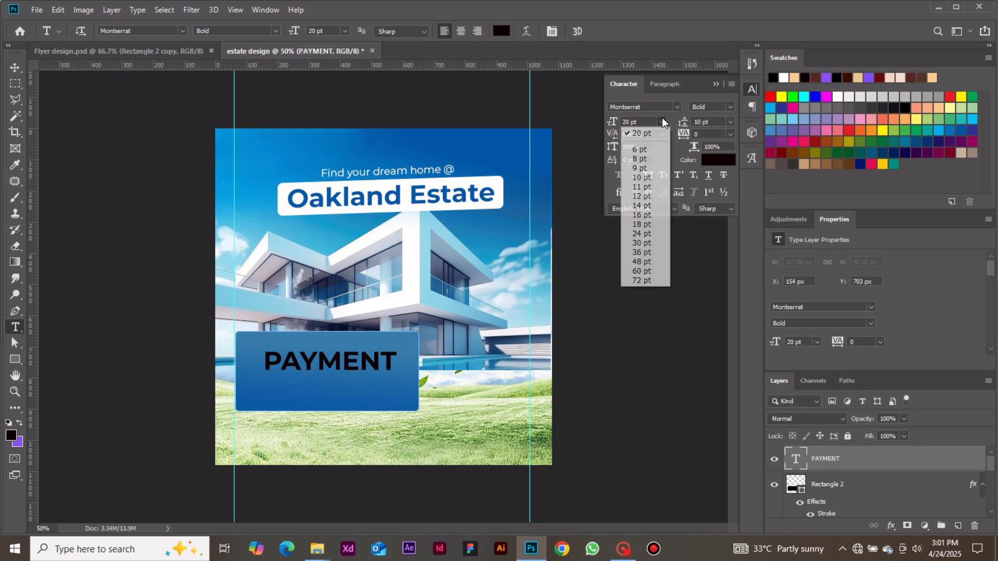
{"action": "left_click", "coordinate": [648, 148]}
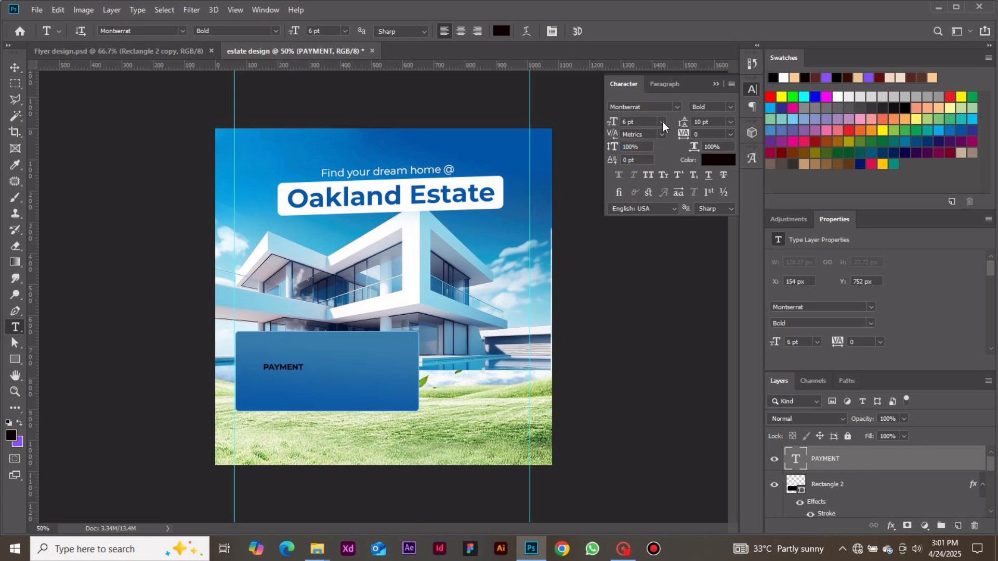
Set the PAYMENT text's color to white #ffffff.
{"action": "left_click", "coordinate": [707, 159]}
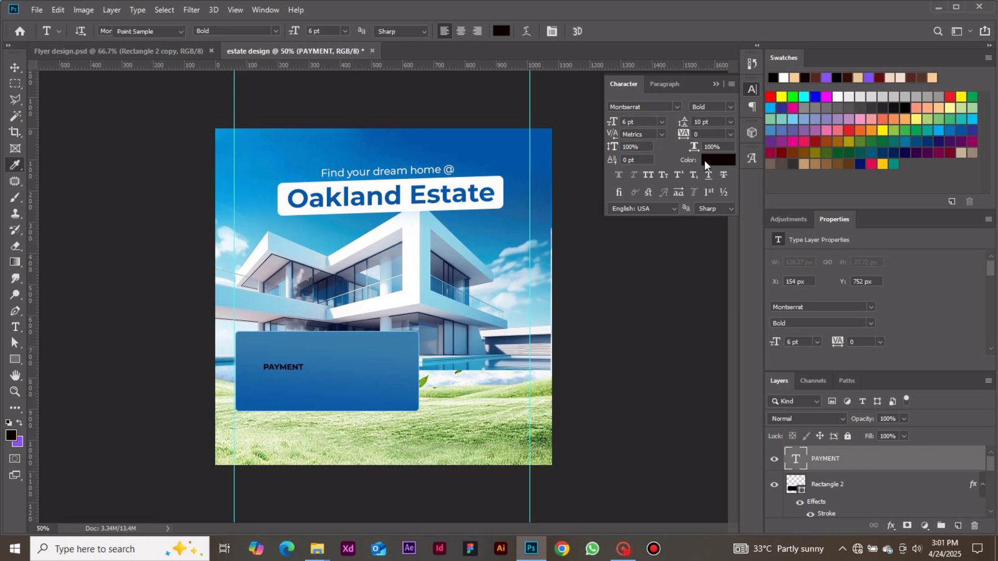
{"action": "left_click", "coordinate": [679, 314]}
{"action": "left_click_drag", "start_coordinate": [679, 314], "coordinate": [641, 285]}
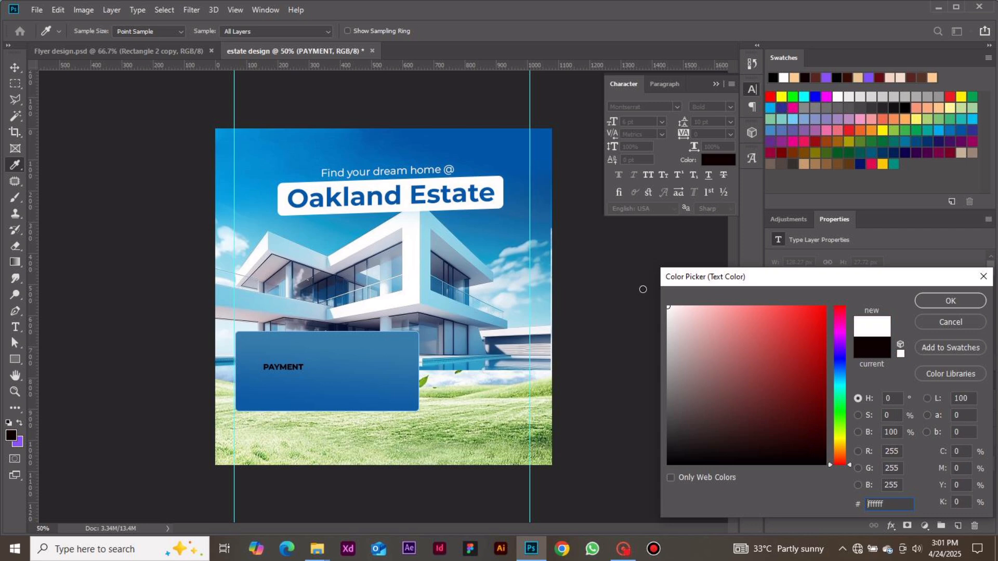
{"action": "left_click", "coordinate": [950, 300]}
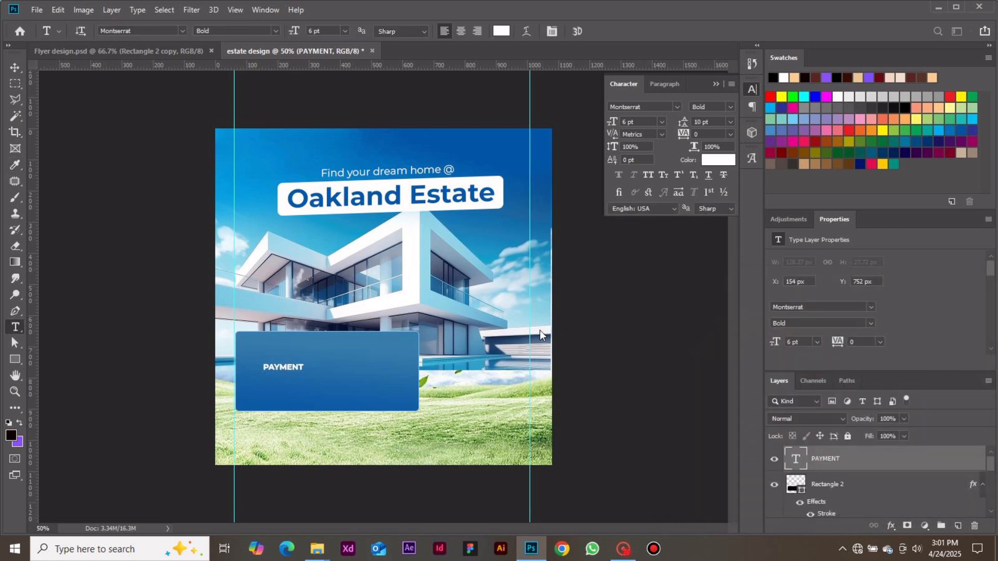
Extend the PAYMENT text to read PAYMENT OPTIONS and underline it.
{"action": "left_click", "coordinate": [301, 368]}
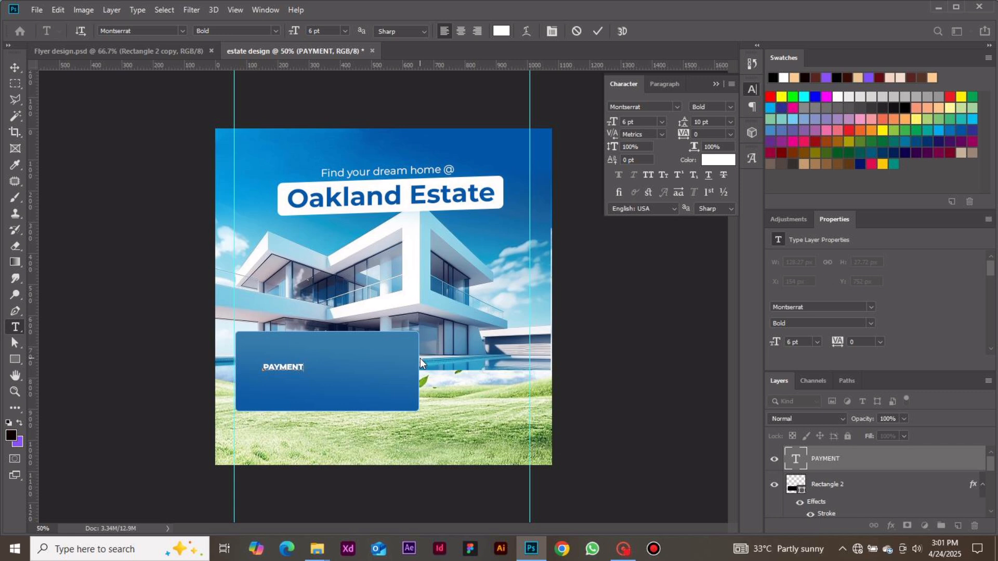
{"action": "type", "text": "OPTIONS"}
{"action": "left_click", "coordinate": [598, 31]}
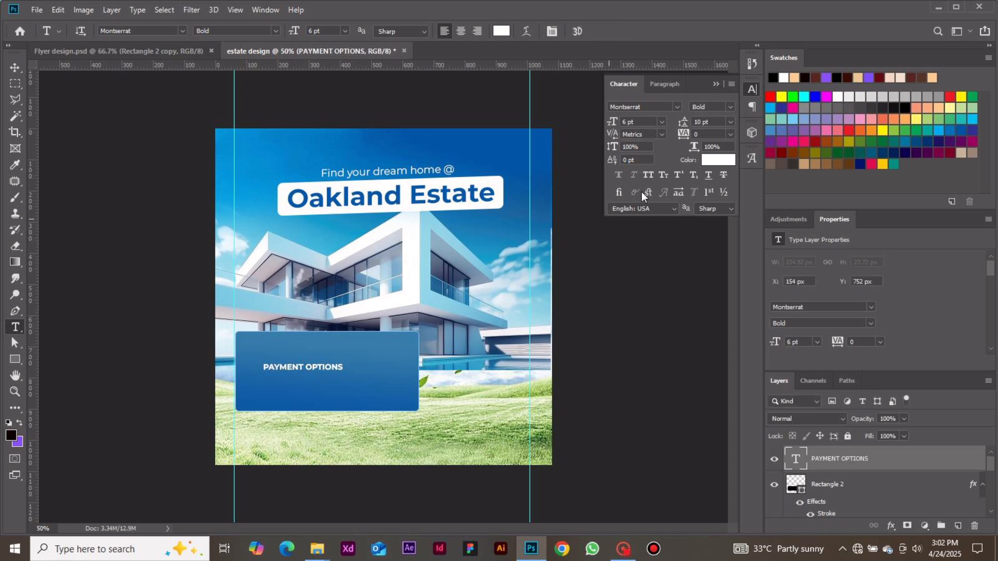
{"action": "left_click", "coordinate": [711, 178]}
Move the PAYMENT OPTIONS heading into the upper-left corner of the blue box, at about X 96 px, Y 678 px.
{"action": "left_click", "coordinate": [17, 69]}
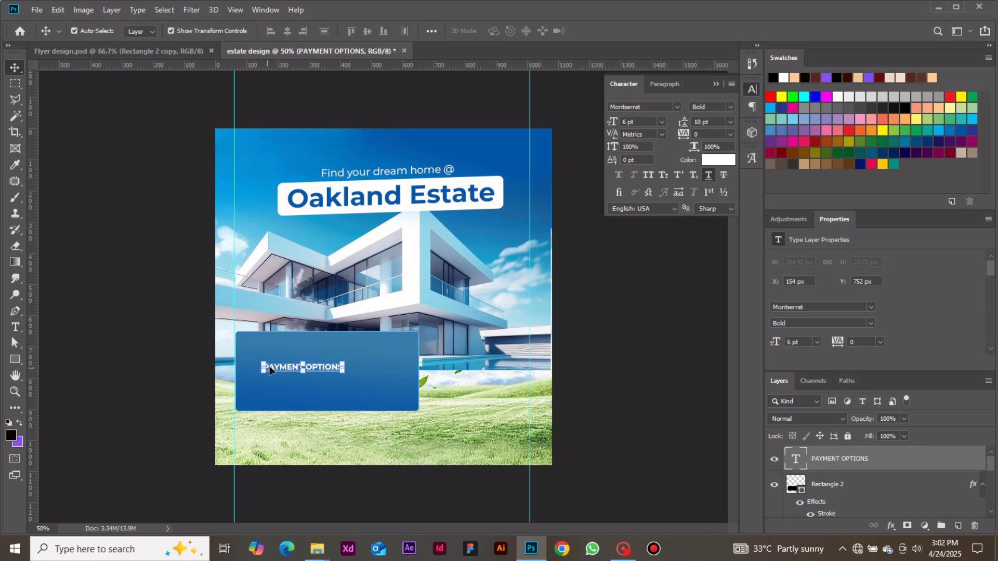
{"action": "left_click_drag", "start_coordinate": [276, 368], "coordinate": [274, 356]}
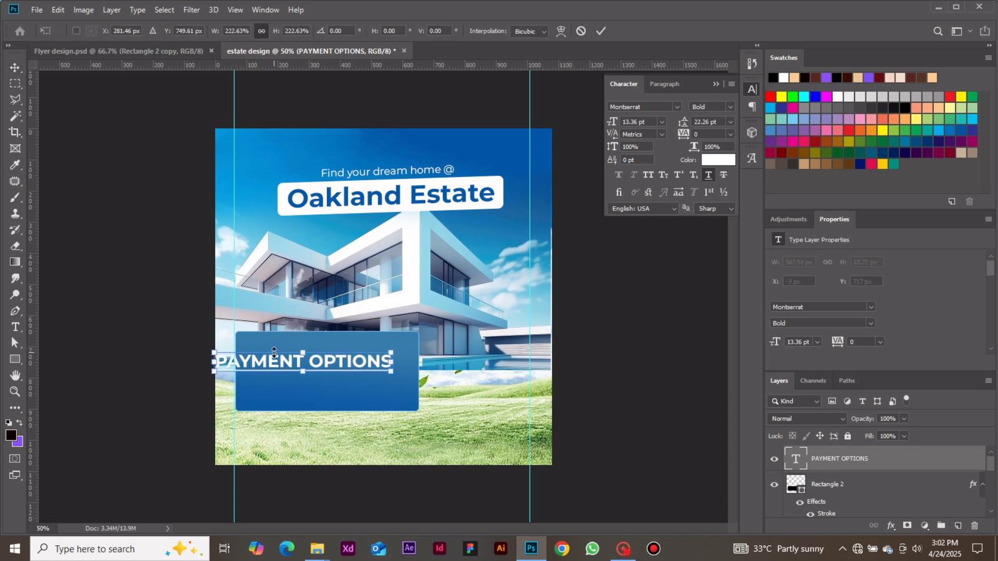
{"action": "key", "text": "ctrl+z"}
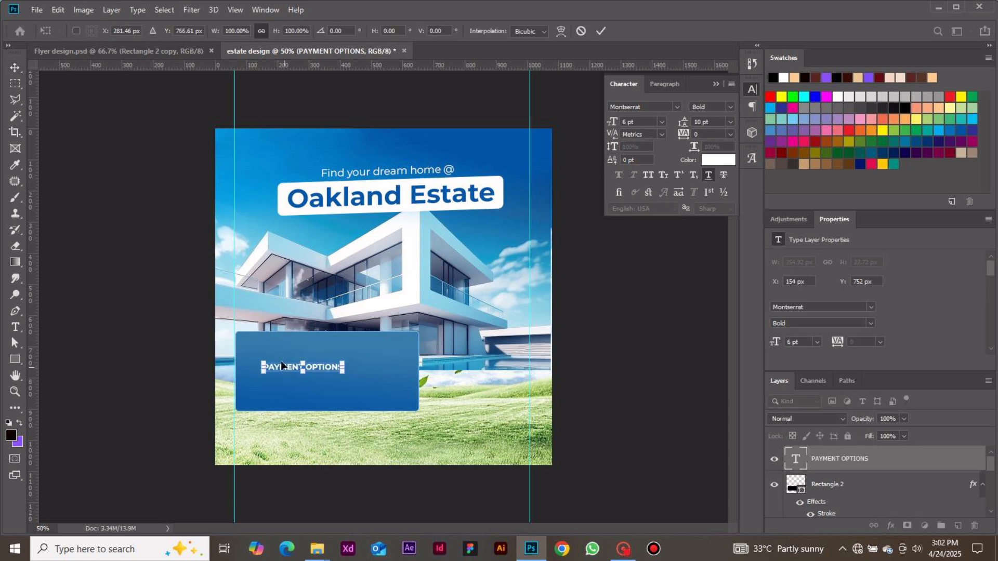
{"action": "left_click_drag", "start_coordinate": [284, 367], "coordinate": [266, 344]}
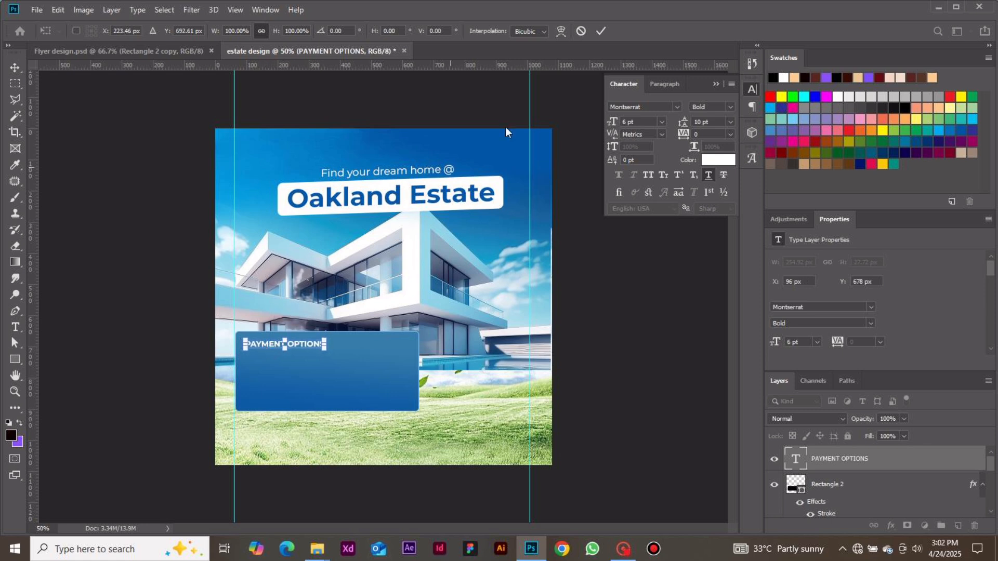
{"action": "left_click", "coordinate": [605, 30]}
{"action": "left_click", "coordinate": [668, 291]}
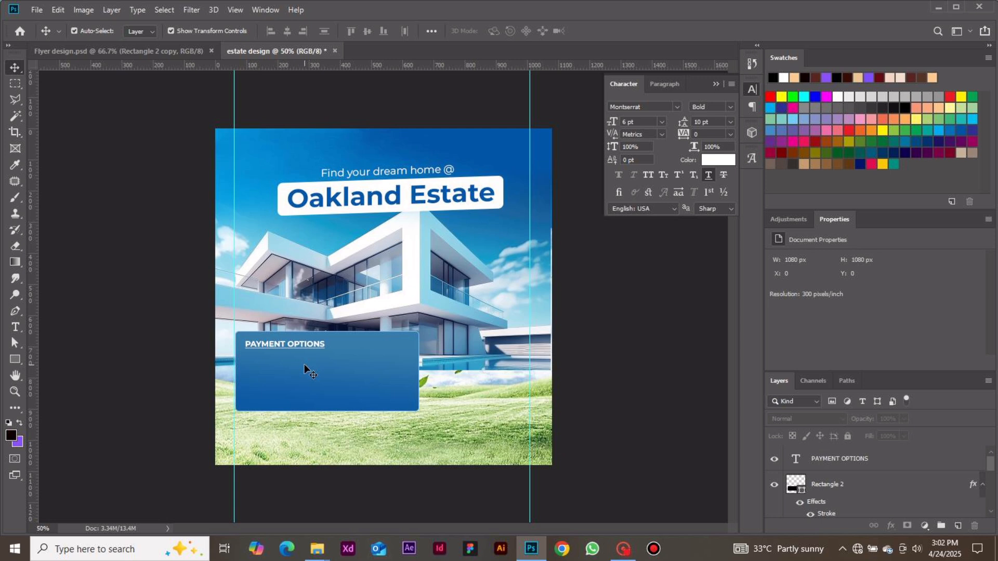
Start a new text line below the PAYMENT OPTIONS heading with the words 3 Months.
{"action": "key", "text": "t"}
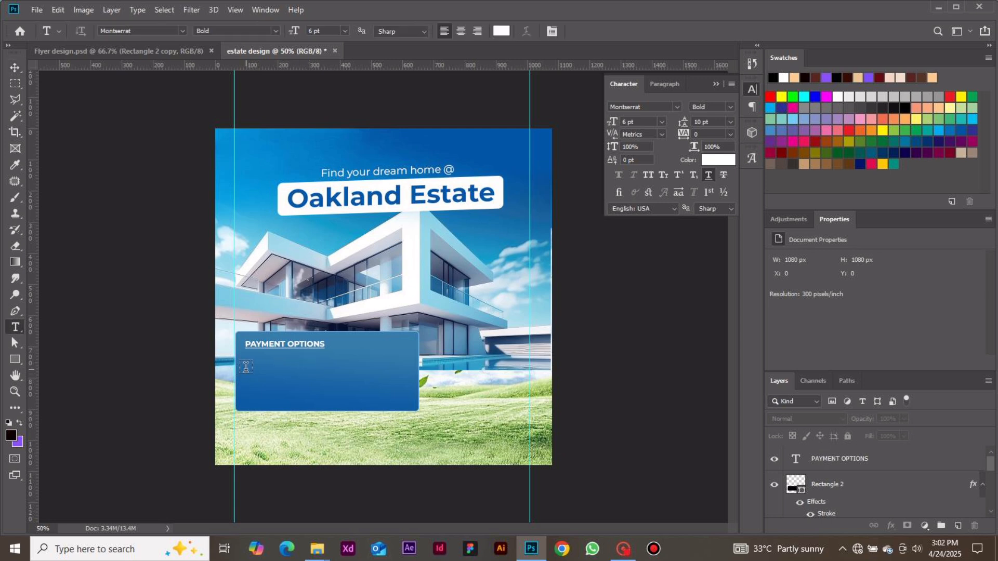
{"action": "left_click", "coordinate": [246, 366]}
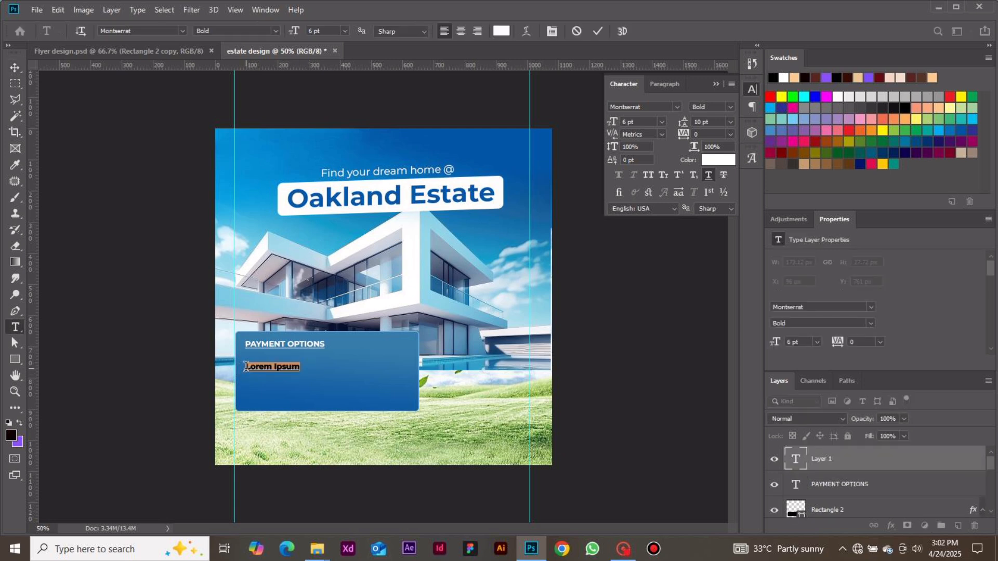
{"action": "key", "text": "BackSpace"}
{"action": "type", "text": "3 mON"}
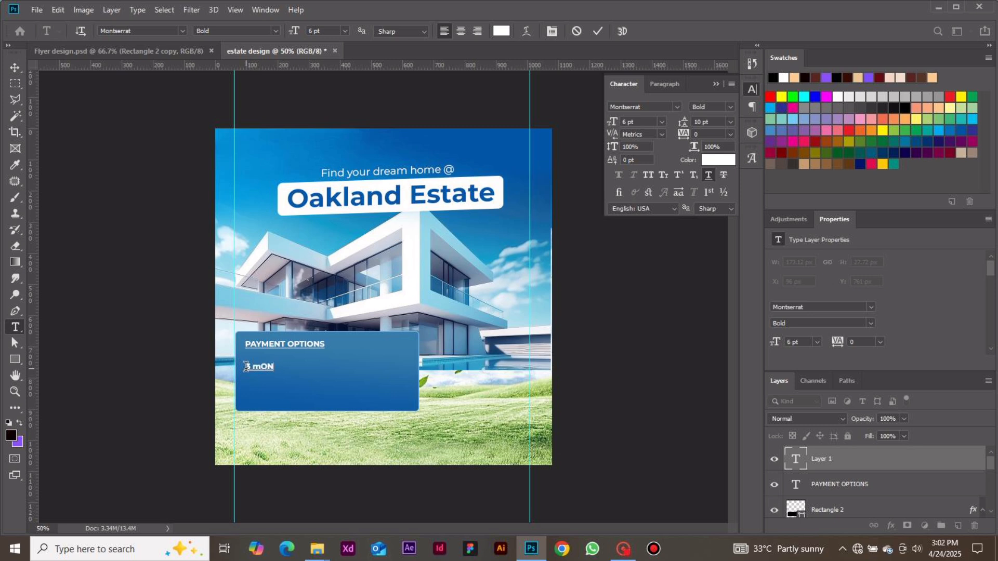
{"action": "type", "text": "THS - N"}
{"action": "key", "text": "BackSpace"}
{"action": "key", "text": "BackSpace"}
{"action": "key", "text": "BackSpace"}
{"action": "key", "text": "BackSpace"}
{"action": "key", "text": "BackSpace"}
{"action": "key", "text": "BackSpace"}
{"action": "key", "text": "BackSpace"}
{"action": "key", "text": "BackSpace"}
{"action": "key", "text": "BackSpace"}
{"action": "key", "text": "BackSpace"}
{"action": "key", "text": "BackSpace"}
{"action": "type", "text": "Months"}
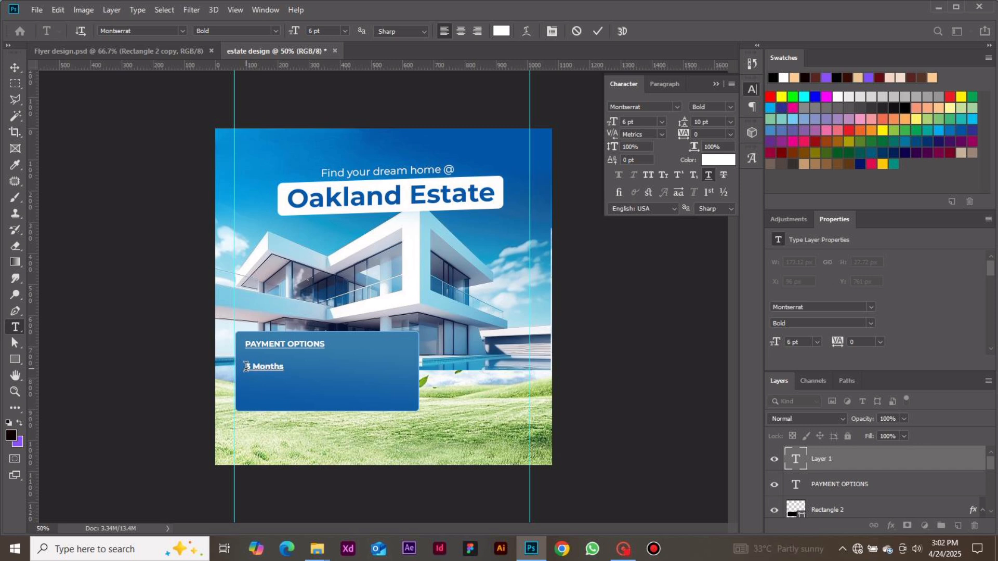
{"action": "type", "text": " - N"}
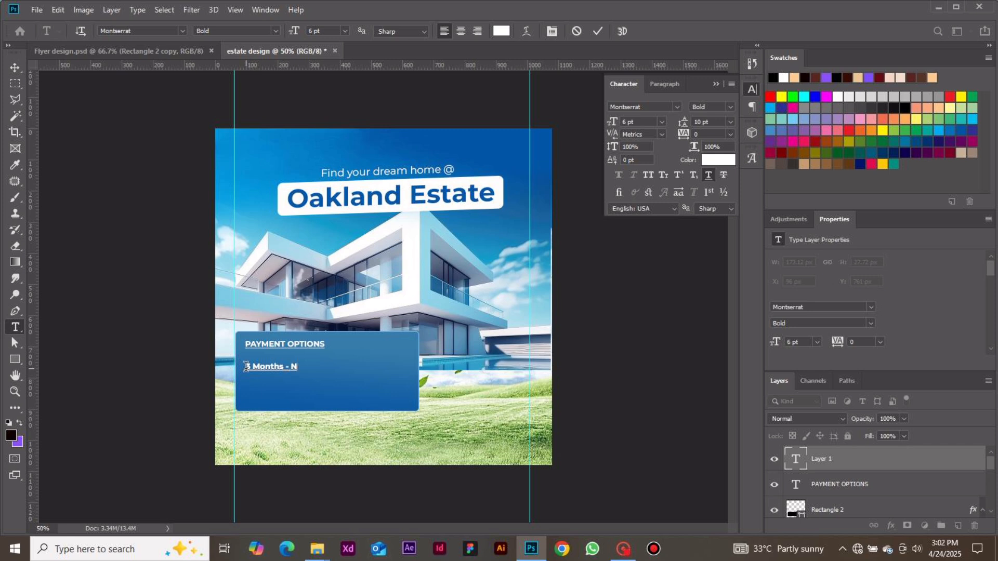
{"action": "type", "text": "1.5M now N1.2m"}
Complete the price line so that it reads 3 Months - N1.5M now N1.2M.
{"action": "key", "text": "BackSpace"}
{"action": "type", "text": "M"}
{"action": "left_click", "coordinate": [596, 31]}
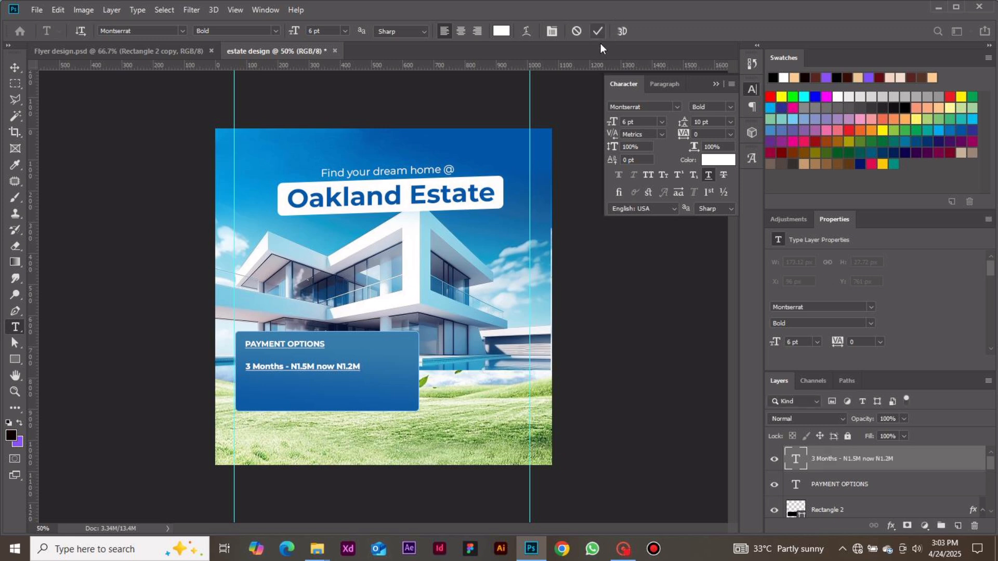
Make the 3 Months price line SemiBold without underline and move it up close beneath the PAYMENT OPTIONS heading, aligned with its left edge.
{"action": "left_click", "coordinate": [732, 108]}
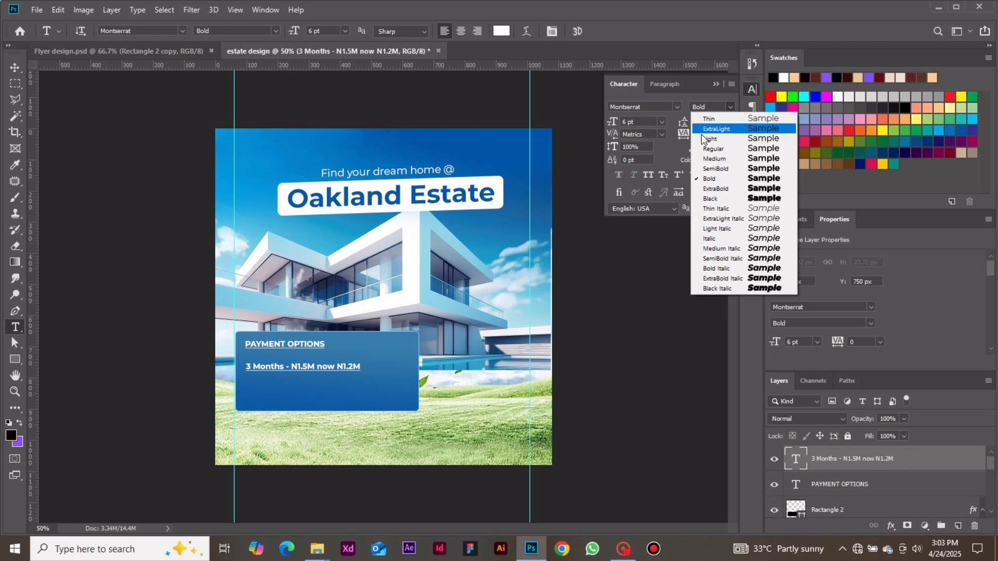
{"action": "left_click", "coordinate": [716, 168]}
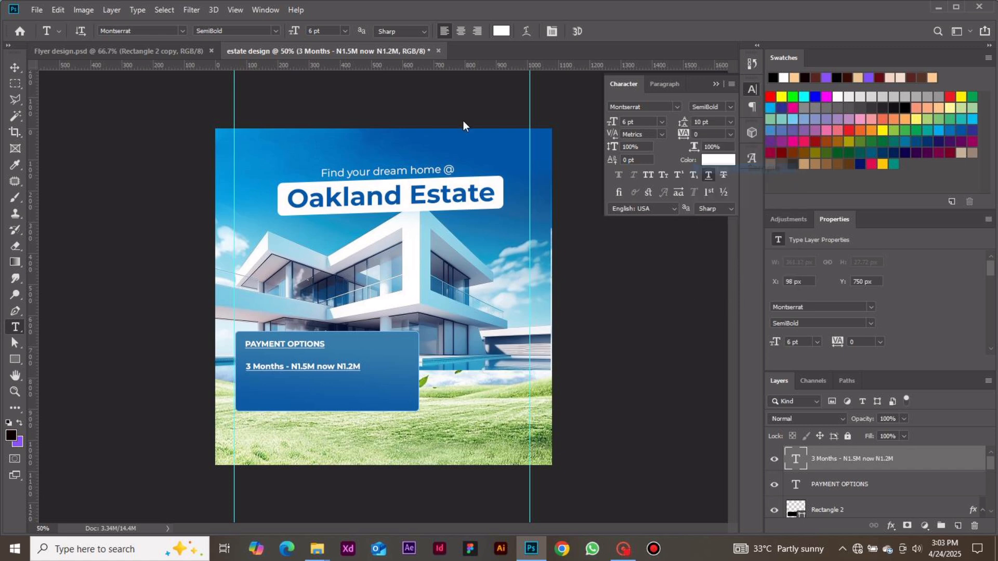
{"action": "left_click", "coordinate": [15, 68]}
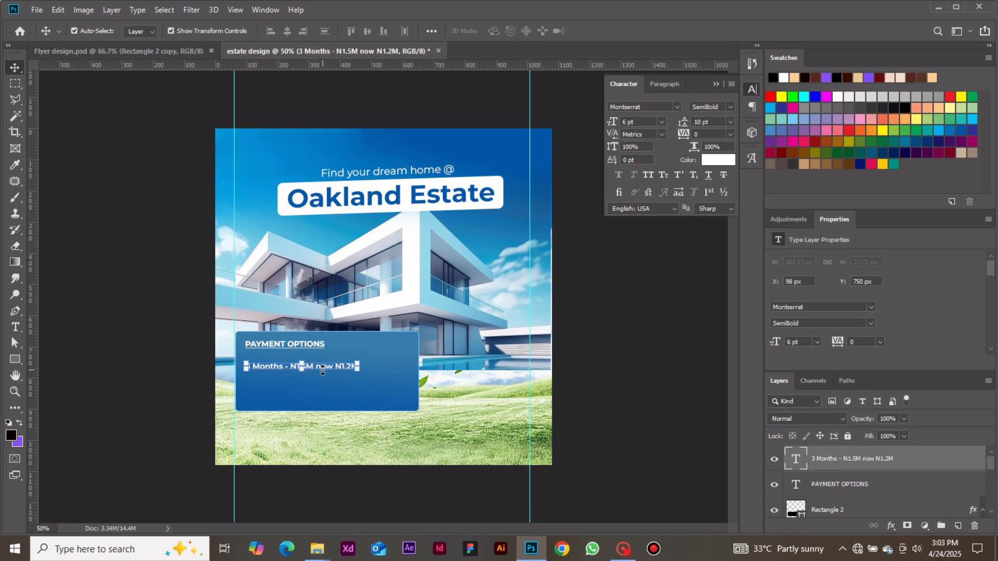
{"action": "left_click_drag", "start_coordinate": [323, 366], "coordinate": [321, 360]}
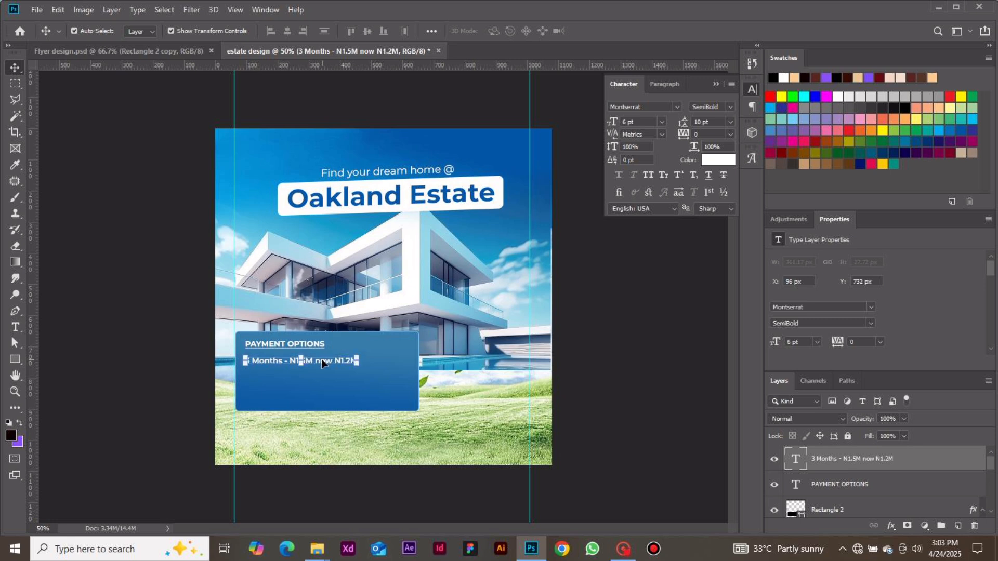
{"action": "key", "text": "Up"}
{"action": "key", "text": "Up"}
{"action": "key", "text": "Up"}
{"action": "key", "text": "Up"}
{"action": "left_click", "coordinate": [568, 397]}
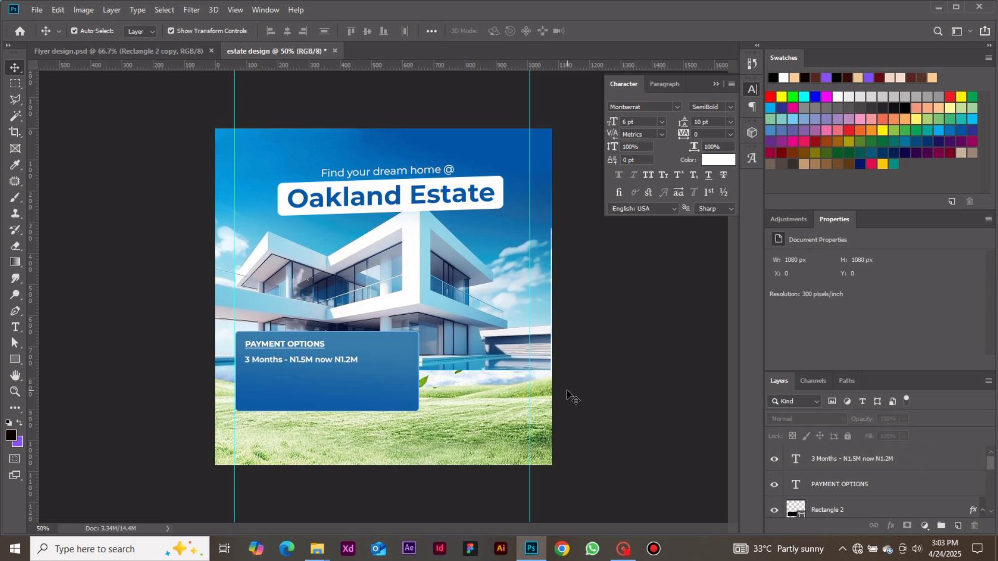
Add the text (PRICE VALID TILL 30TH AUG.) without underline and place it directly under the 3 Months price line.
{"action": "key", "text": "t"}
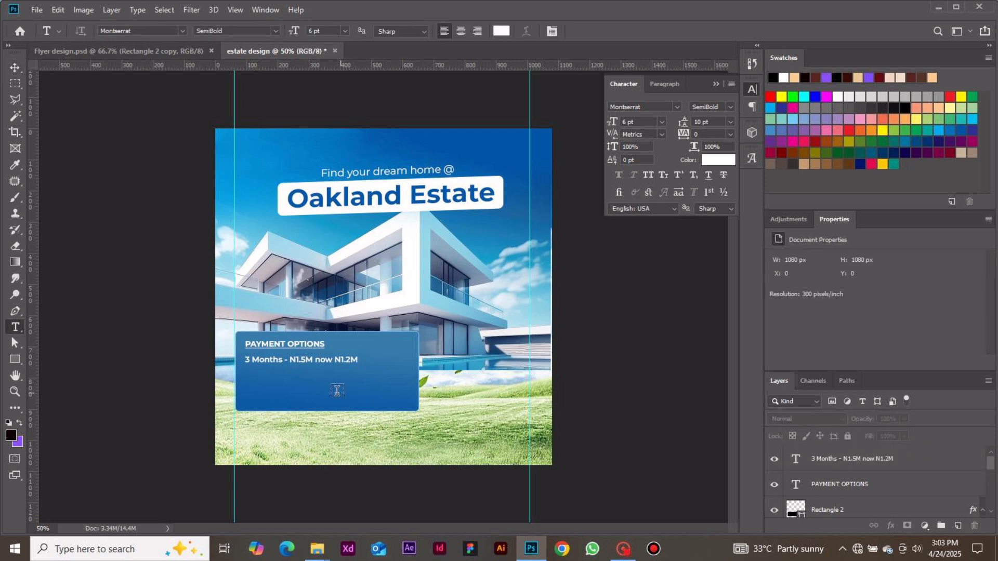
{"action": "left_click", "coordinate": [271, 384]}
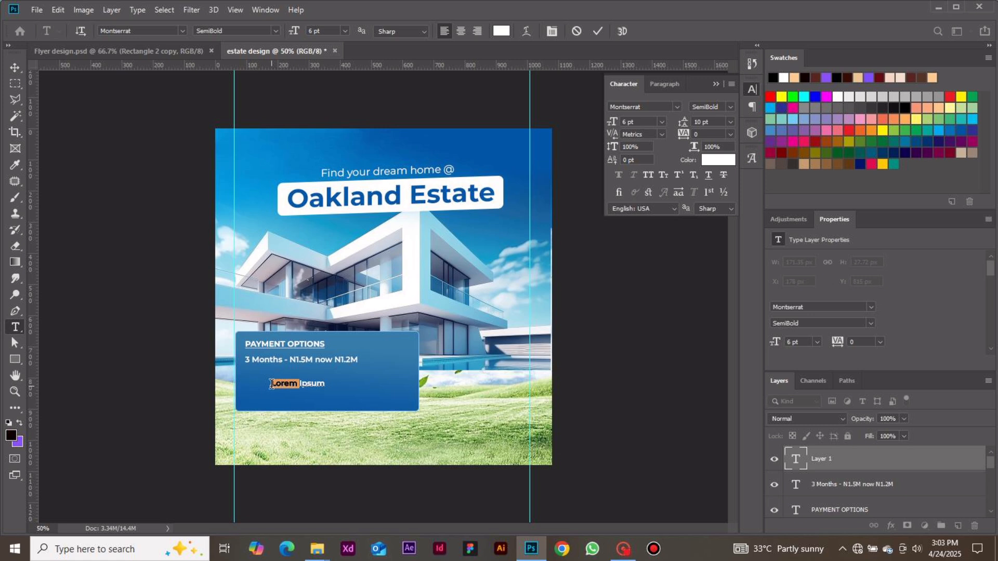
{"action": "key", "text": "BackSpace"}
{"action": "key", "text": "ctrl+a"}
{"action": "key", "text": "BackSpace"}
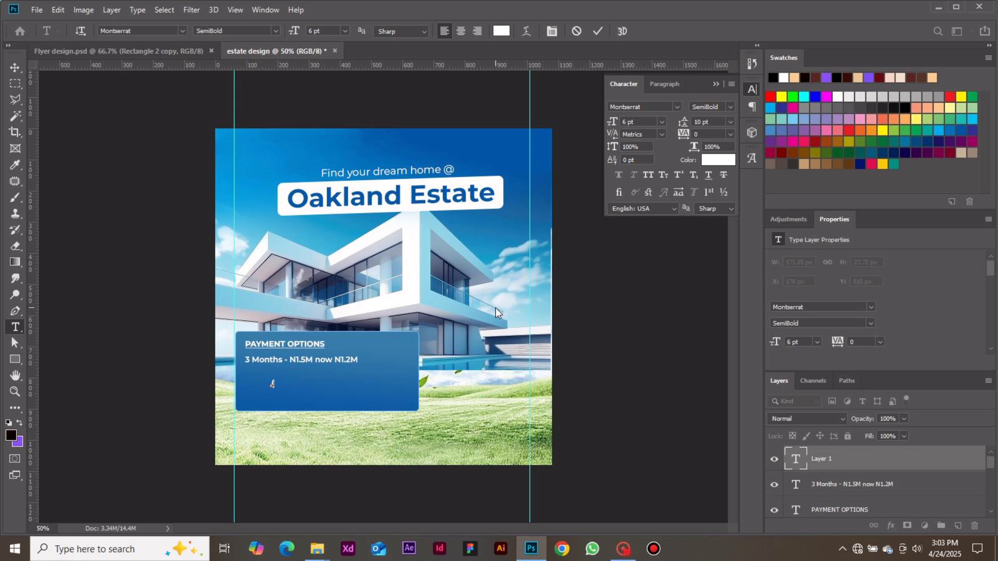
{"action": "type", "text": "(PRICE VALID"}
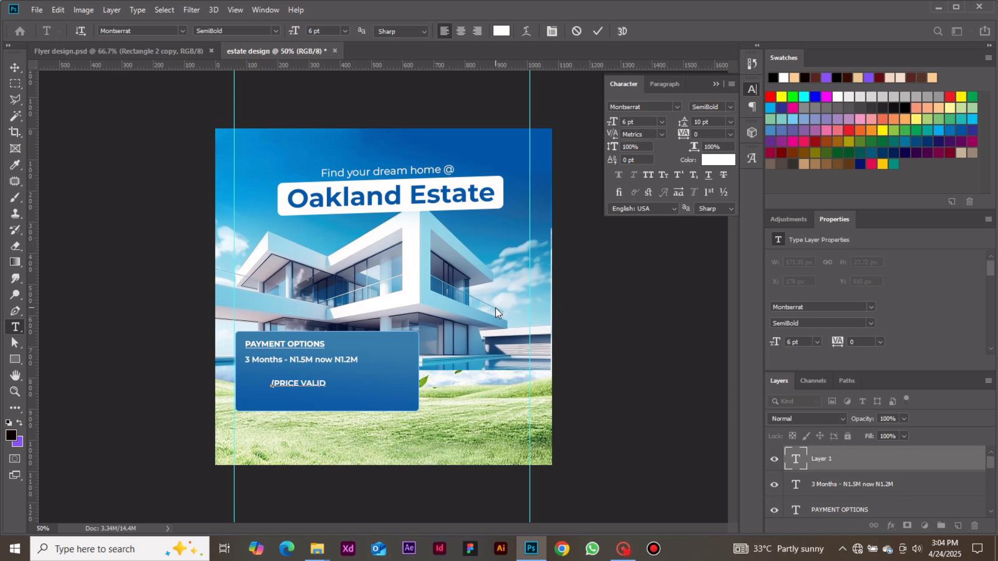
{"action": "type", "text": " TILL 30TH AUG."}
{"action": "left_click", "coordinate": [596, 31]}
{"action": "left_click", "coordinate": [16, 68]}
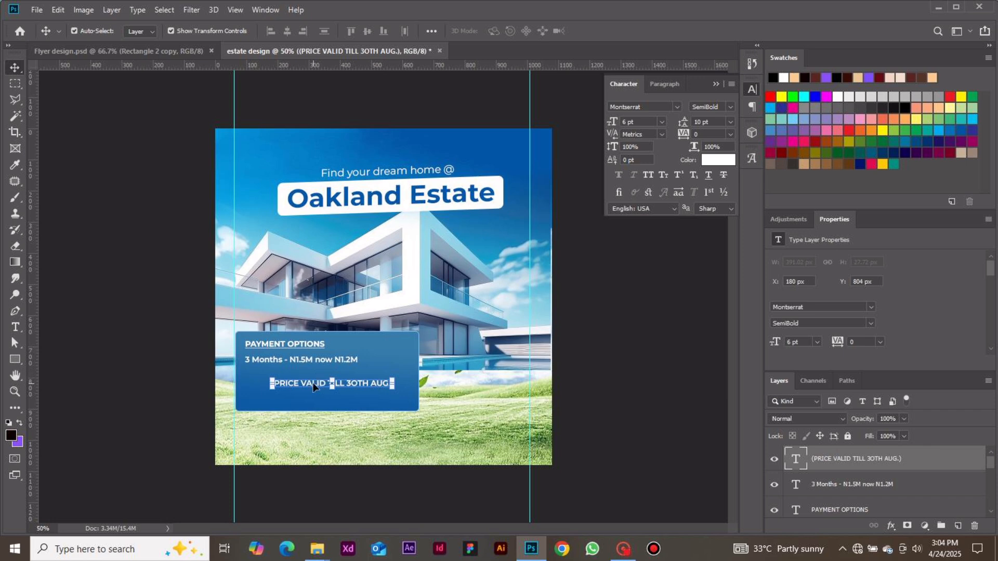
{"action": "left_click_drag", "start_coordinate": [311, 382], "coordinate": [286, 374]}
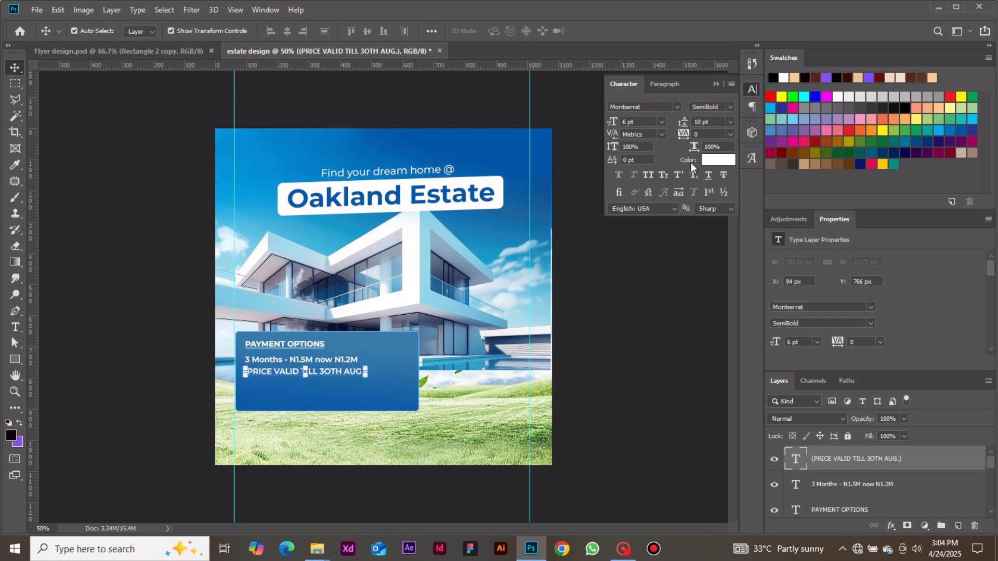
Set the price validity note to Regular weight and 5 pt font size.
{"action": "left_click", "coordinate": [728, 107]}
{"action": "left_click", "coordinate": [709, 143]}
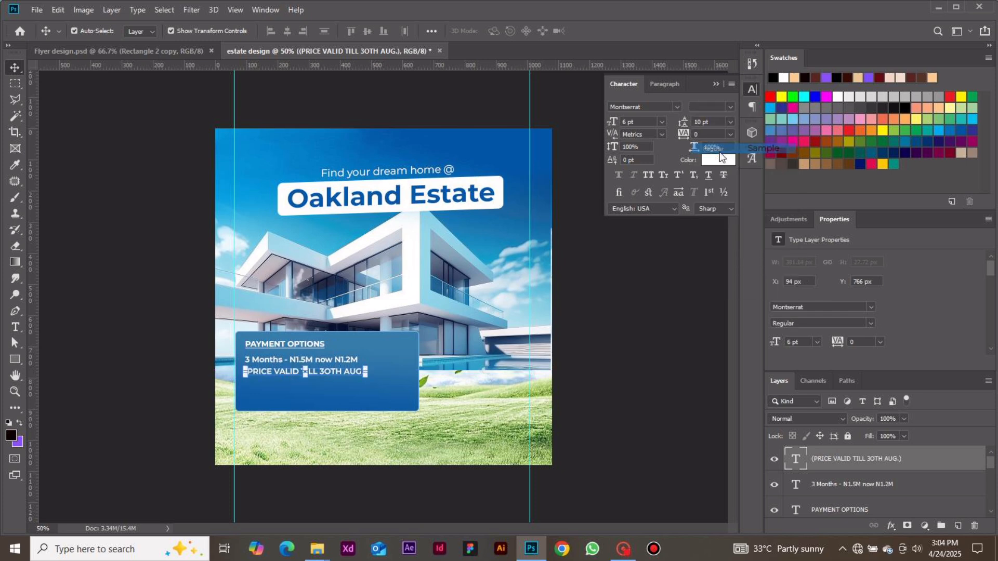
{"action": "left_click", "coordinate": [626, 123]}
{"action": "type", "text": "5"}
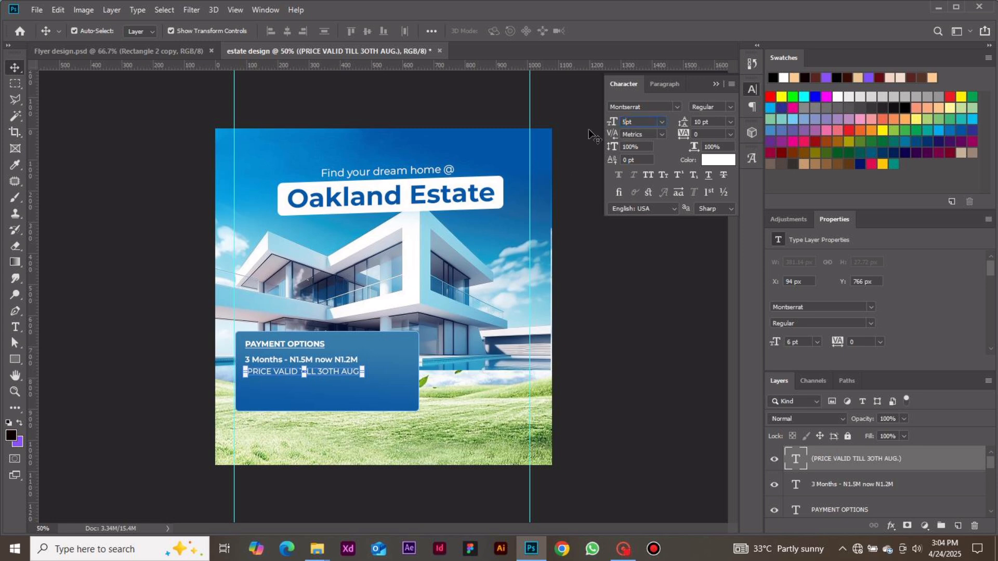
{"action": "key", "text": "Return"}
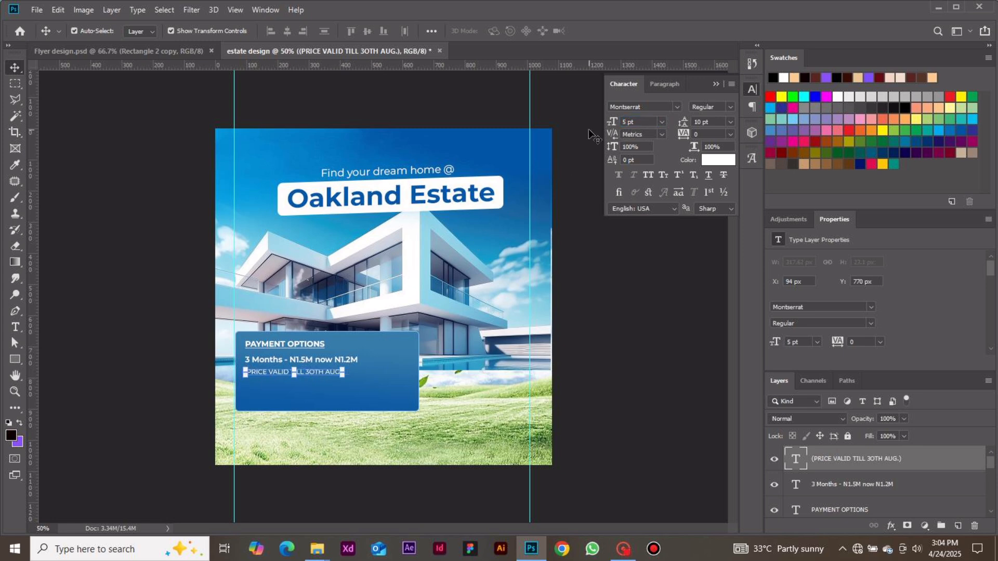
Move the price validity note about 8 px up and 2 px right, so it aligns closely under the price line.
{"action": "left_click", "coordinate": [599, 374]}
{"action": "left_click_drag", "start_coordinate": [253, 373], "coordinate": [258, 368]}
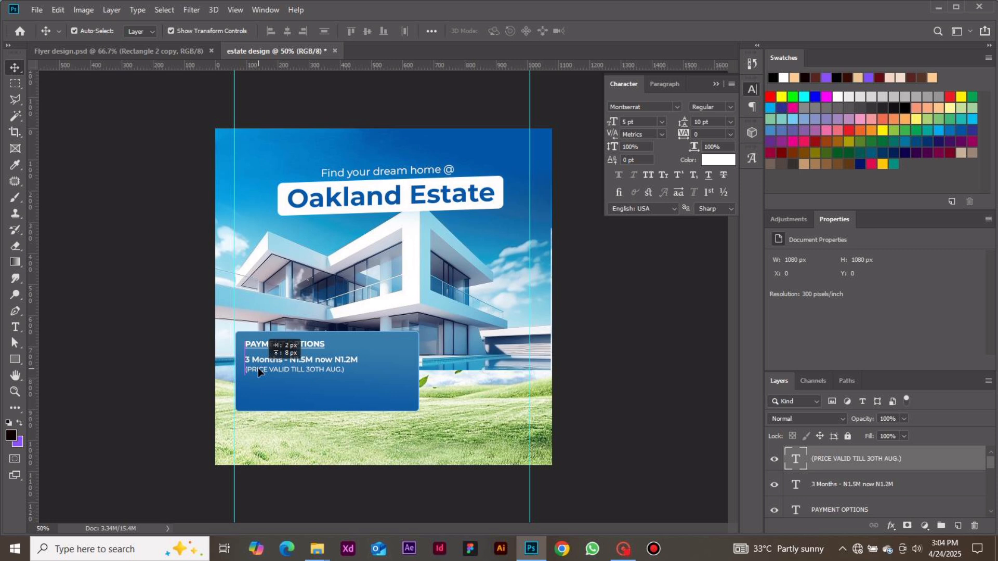
{"action": "left_click_drag", "start_coordinate": [258, 367], "coordinate": [257, 367]}
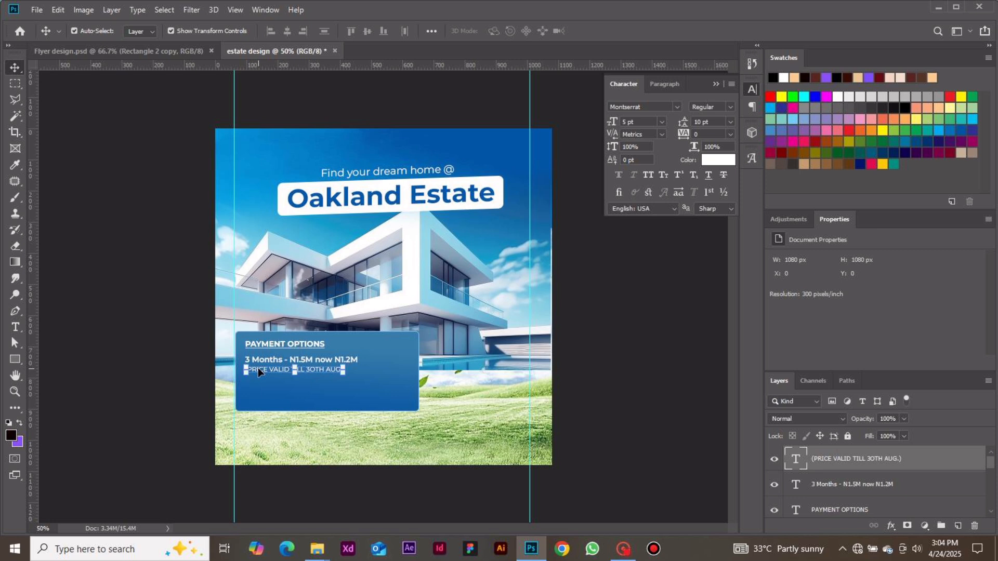
{"action": "left_click", "coordinate": [237, 11]}
{"action": "mouse_move", "coordinate": [305, 240]}
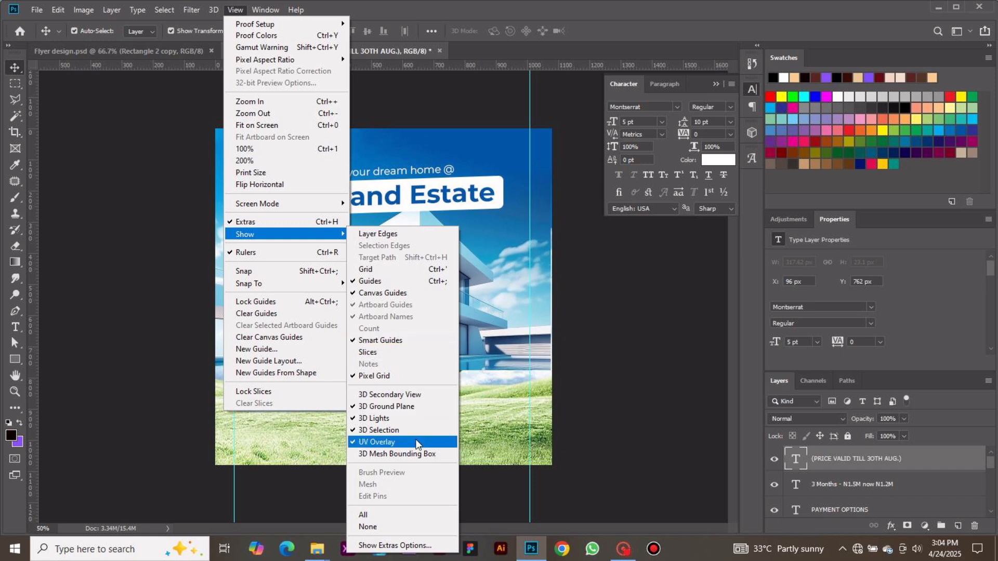
{"action": "left_click", "coordinate": [485, 468]}
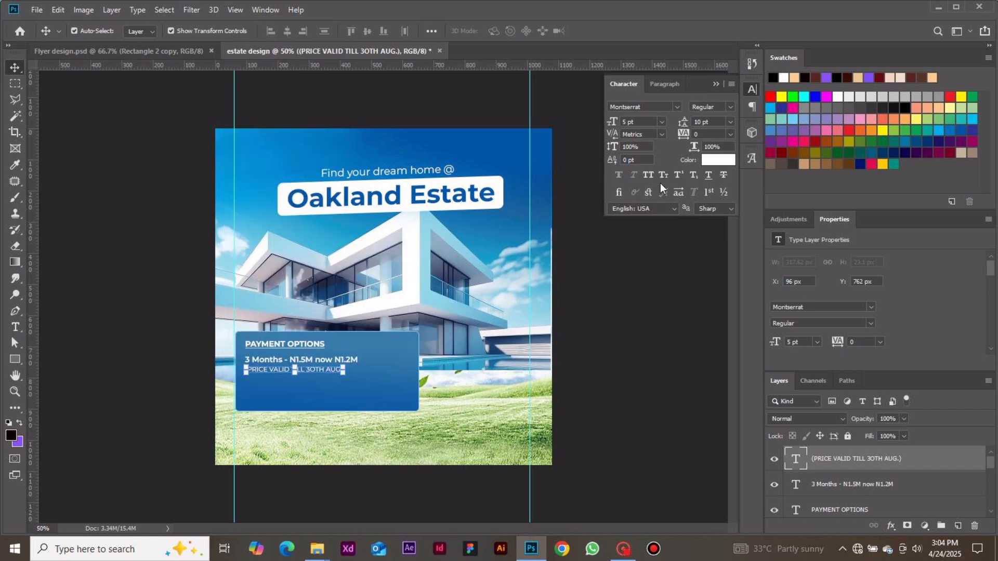
Reduce the price validity note's font size to 4 pt.
{"action": "left_click", "coordinate": [630, 122]}
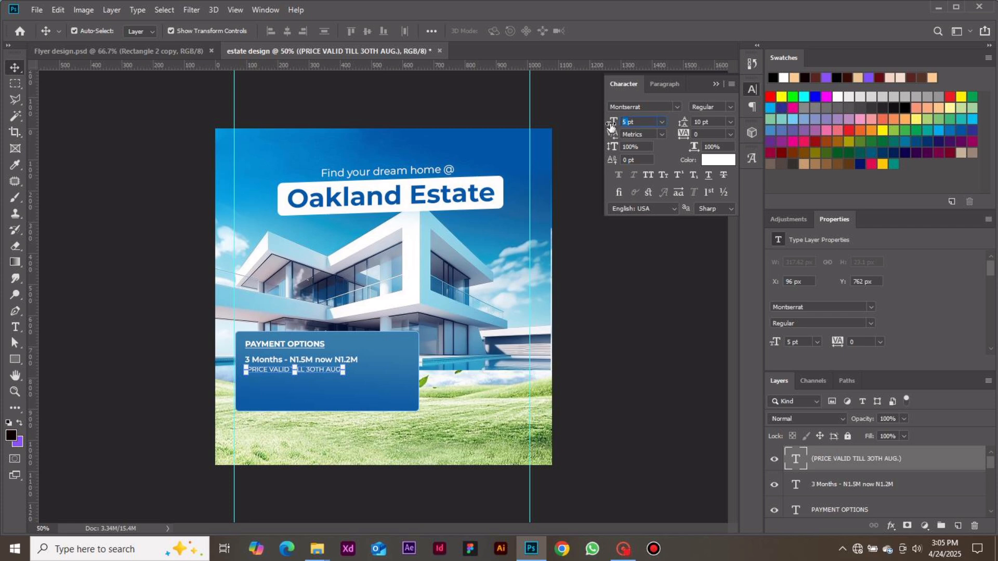
{"action": "left_click_drag", "start_coordinate": [611, 126], "coordinate": [607, 126]}
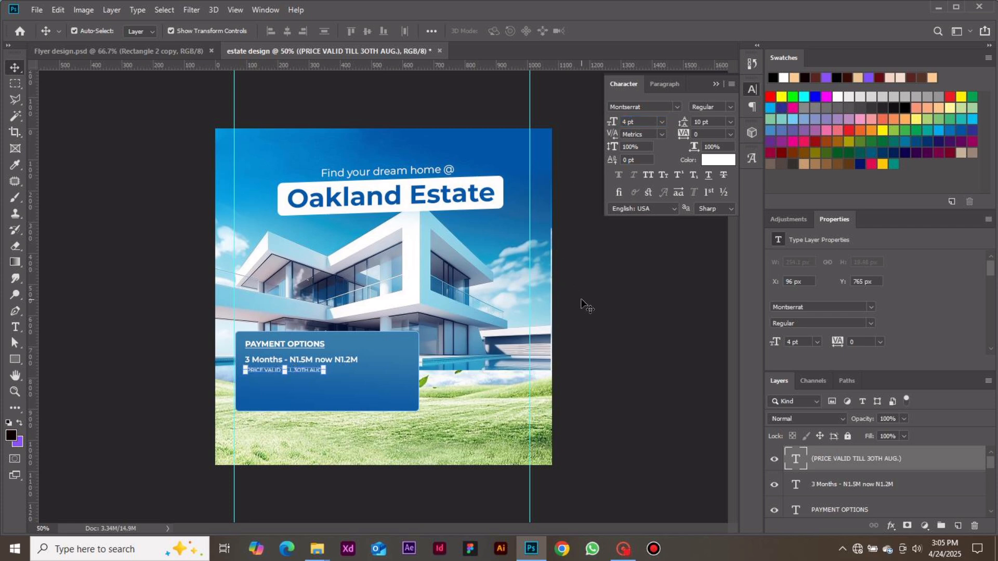
Nudge the price validity note 2 px up, closer to the 3 Months price line.
{"action": "left_click", "coordinate": [592, 351]}
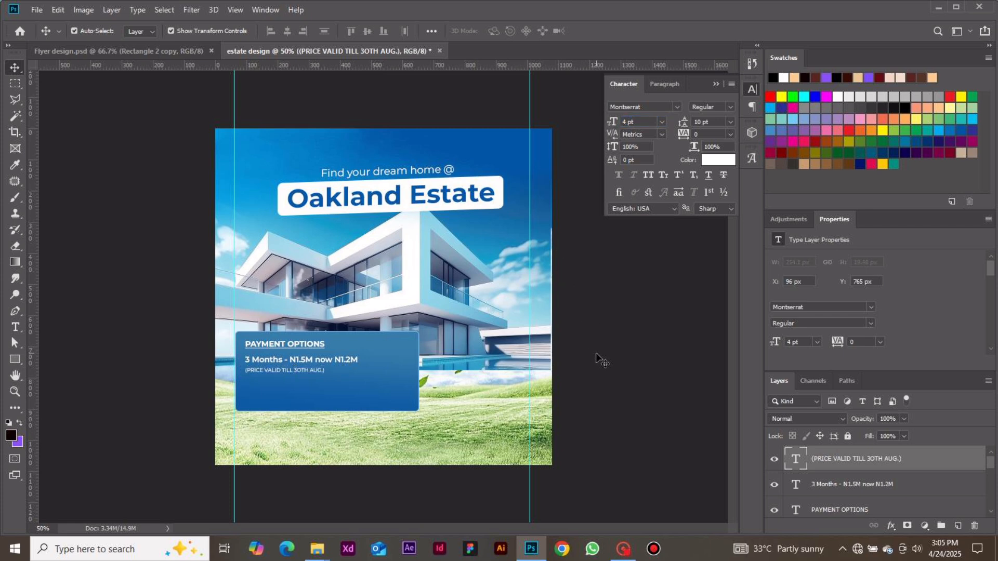
{"action": "left_click", "coordinate": [280, 368]}
{"action": "left_click", "coordinate": [587, 352]}
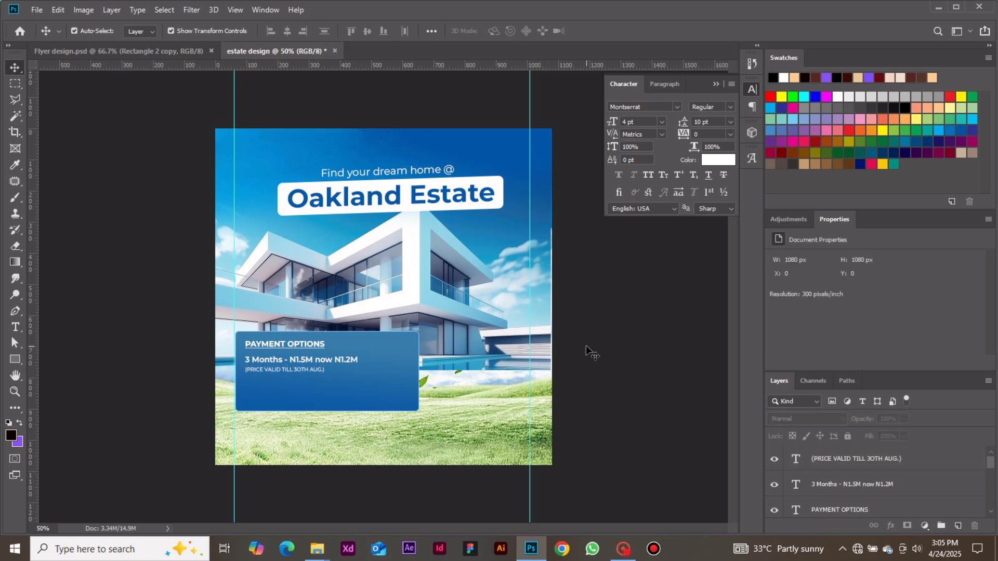
Add the text line 6 Months - N1.5M in the blue box below the price validity note.
{"action": "key", "text": "t"}
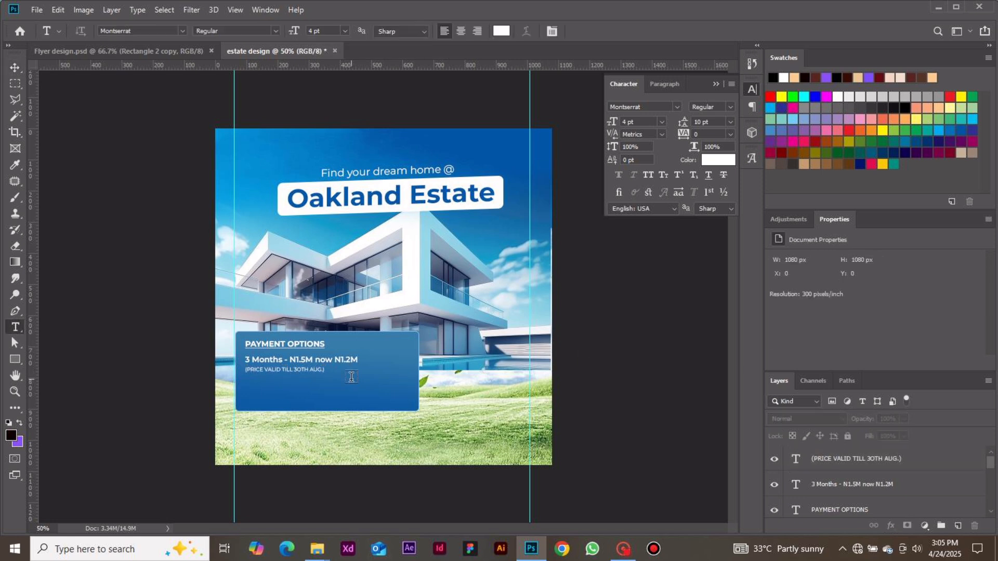
{"action": "left_click", "coordinate": [251, 386]}
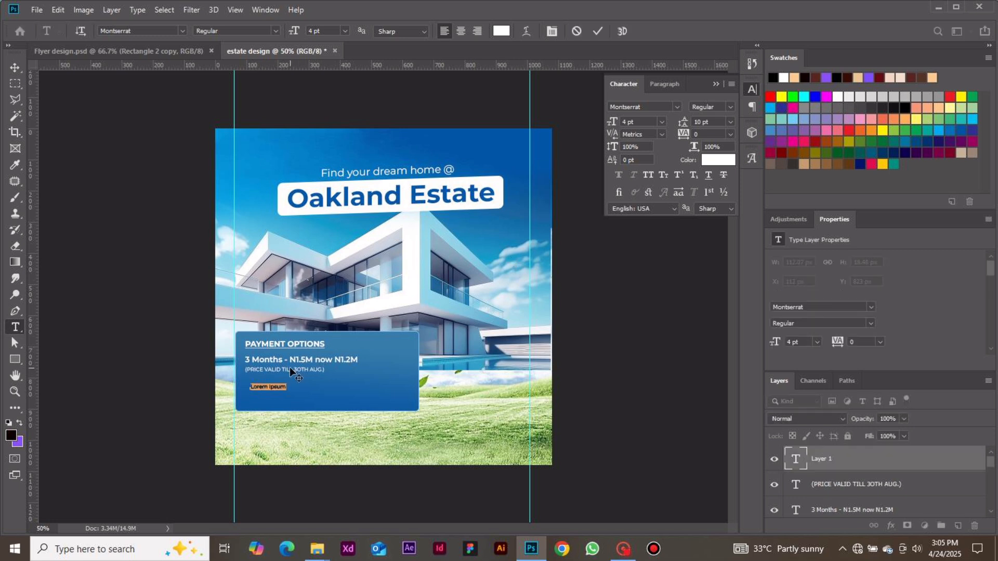
{"action": "key", "text": "BackSpace"}
{"action": "type", "text": "6 Months -"}
{"action": "type", "text": "N1.5M"}
{"action": "left_click", "coordinate": [597, 32]}
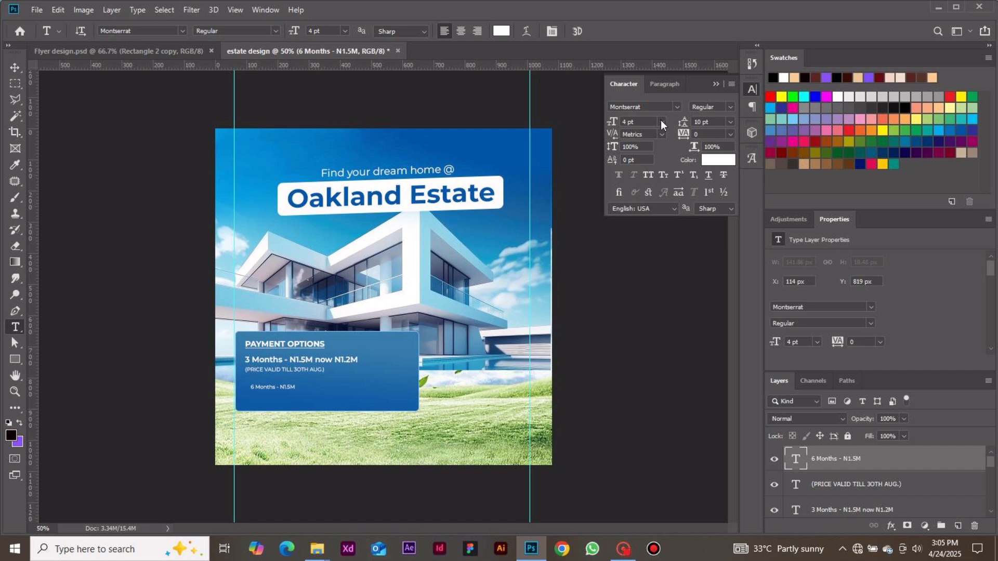
Set the 6 Months price line to 6 pt font size and SemiBold weight.
{"action": "left_click", "coordinate": [662, 122]}
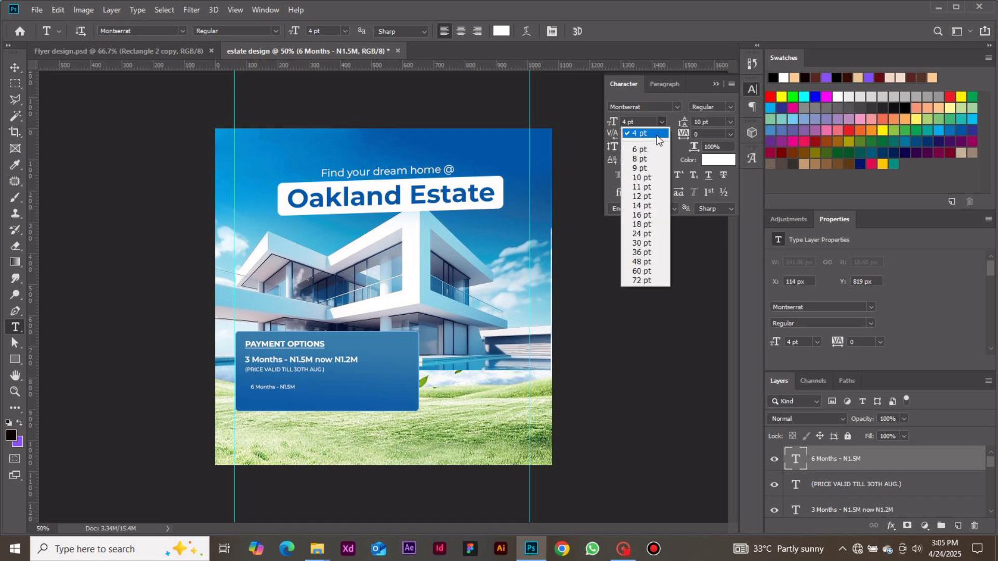
{"action": "left_click", "coordinate": [642, 150]}
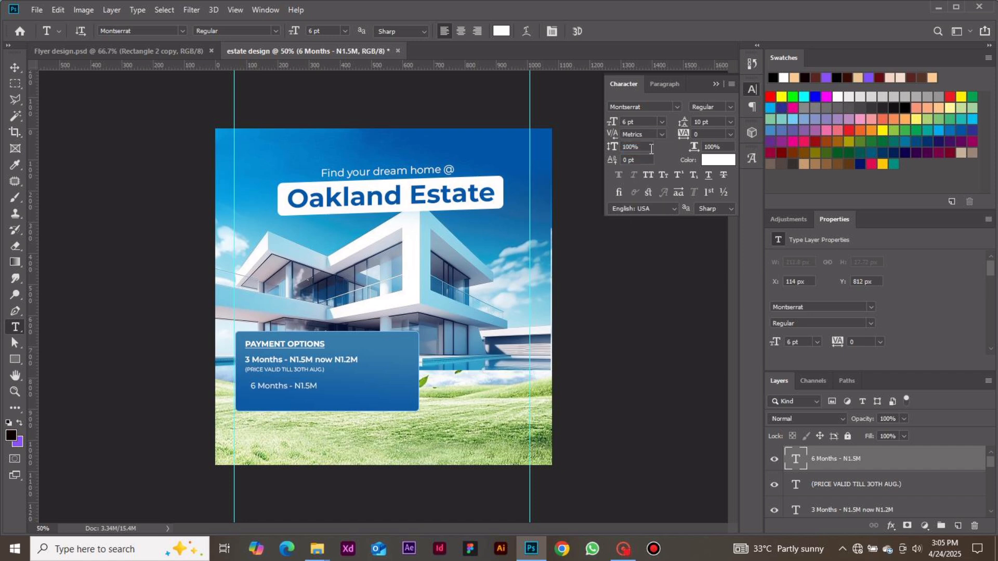
{"action": "left_click", "coordinate": [730, 105]}
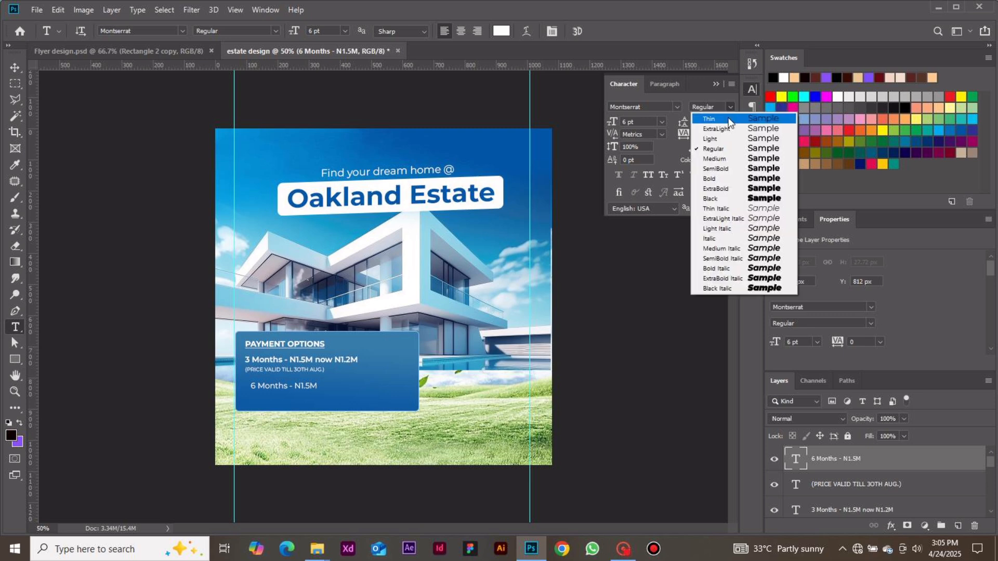
{"action": "left_click", "coordinate": [716, 170]}
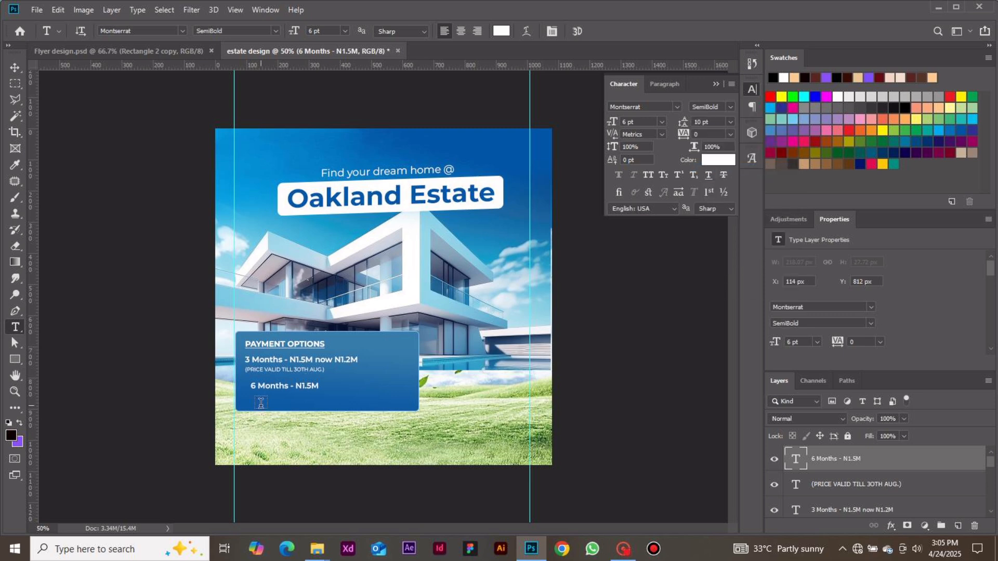
Move the 6 Months price line to X 96 px, Y 810 px, so it aligns with the left edge of the text above.
{"action": "left_click", "coordinate": [15, 67]}
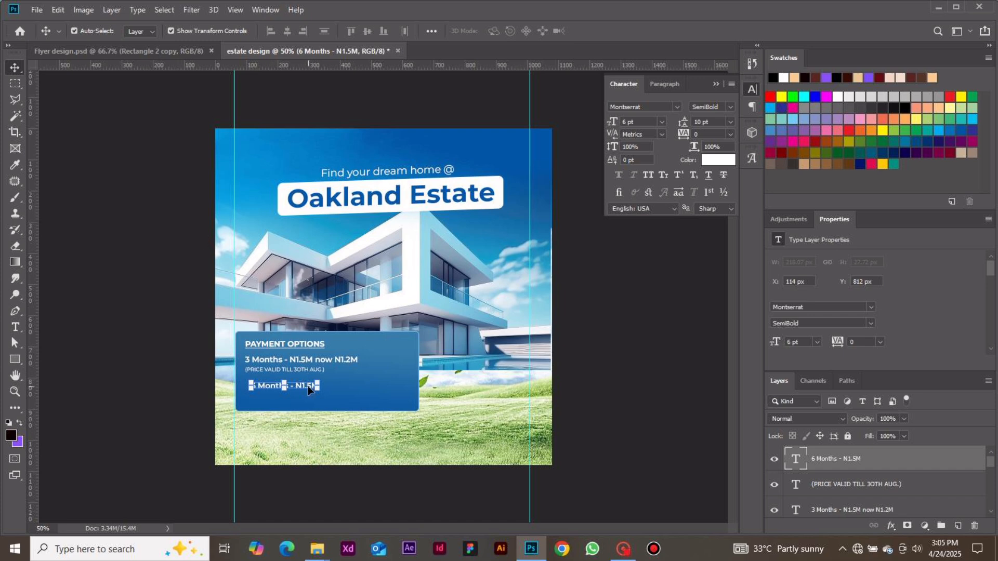
{"action": "left_click_drag", "start_coordinate": [307, 386], "coordinate": [298, 385]}
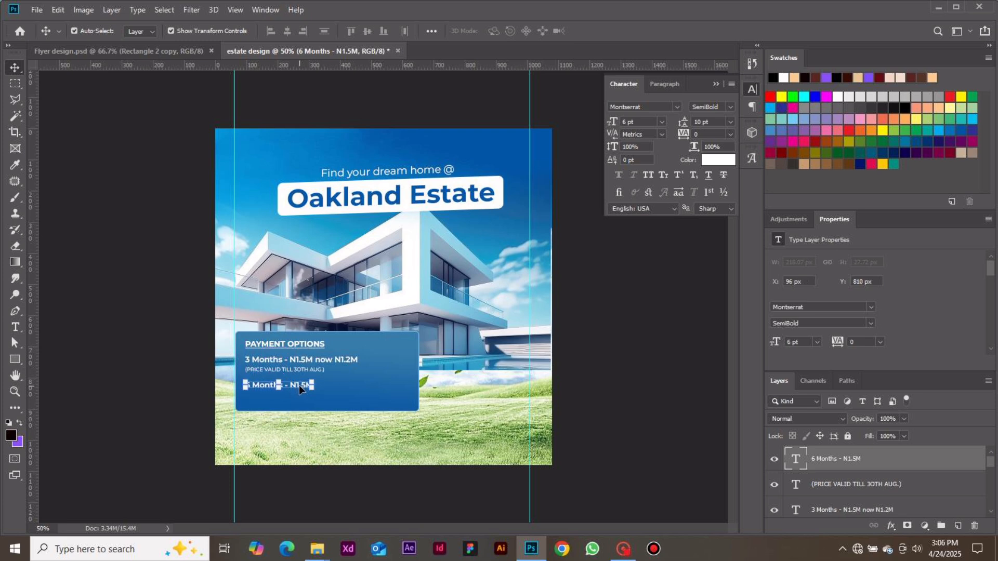
{"action": "left_click", "coordinate": [343, 511]}
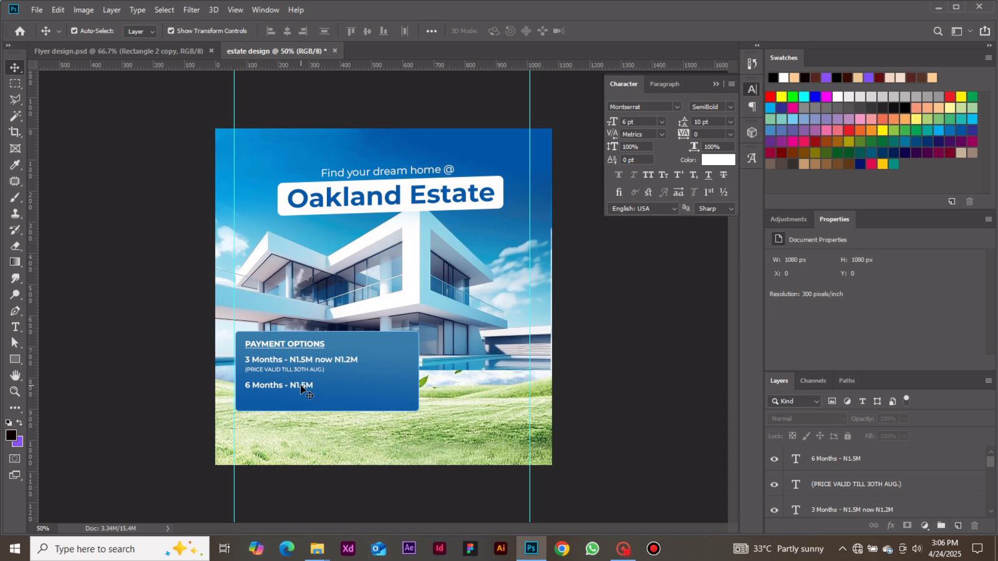
Duplicate the 6 Months price line and place the copy 36 px directly below the original.
{"action": "left_click", "coordinate": [300, 385]}
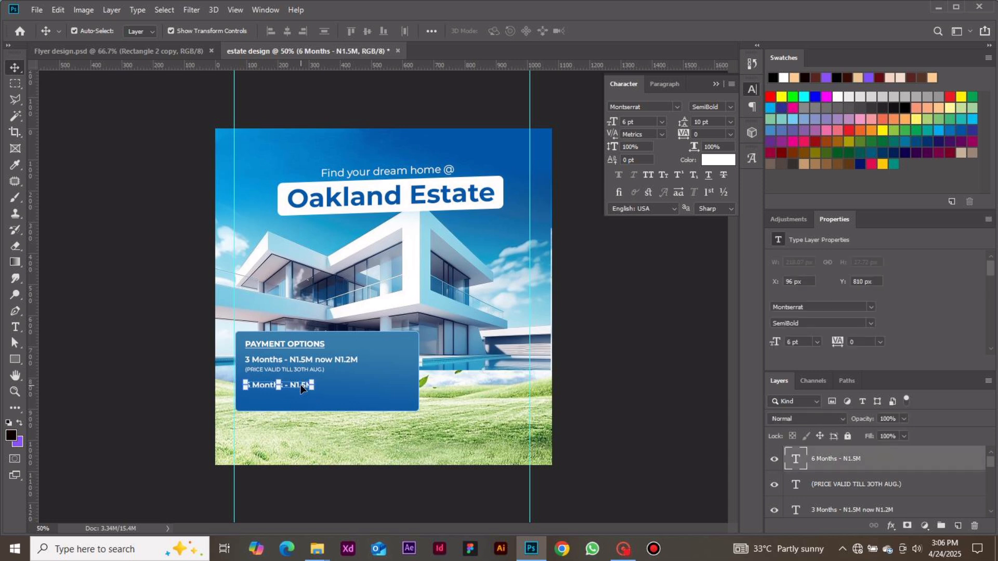
{"action": "key", "text": "ctrl+j"}
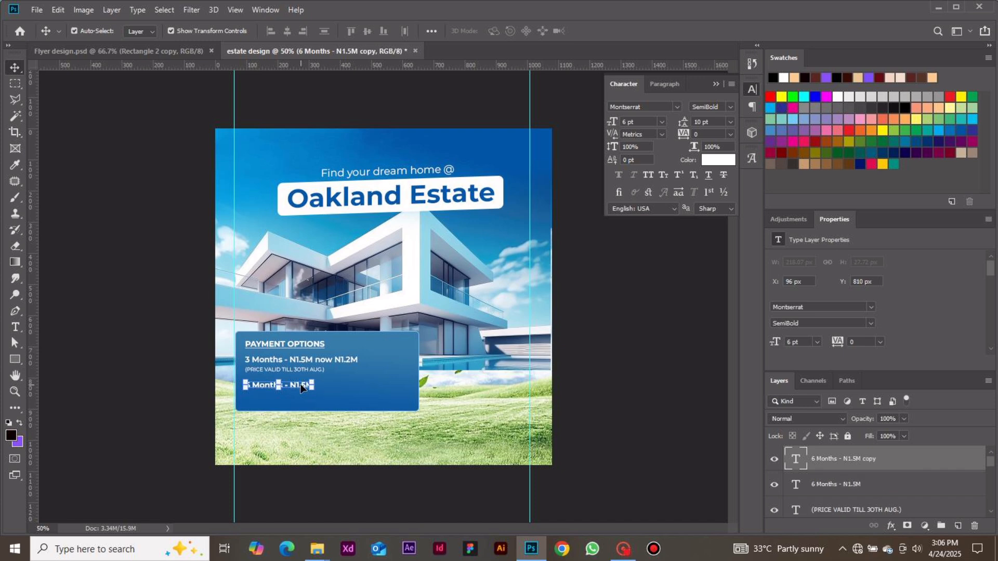
{"action": "left_click_drag", "start_coordinate": [300, 387], "coordinate": [300, 395]}
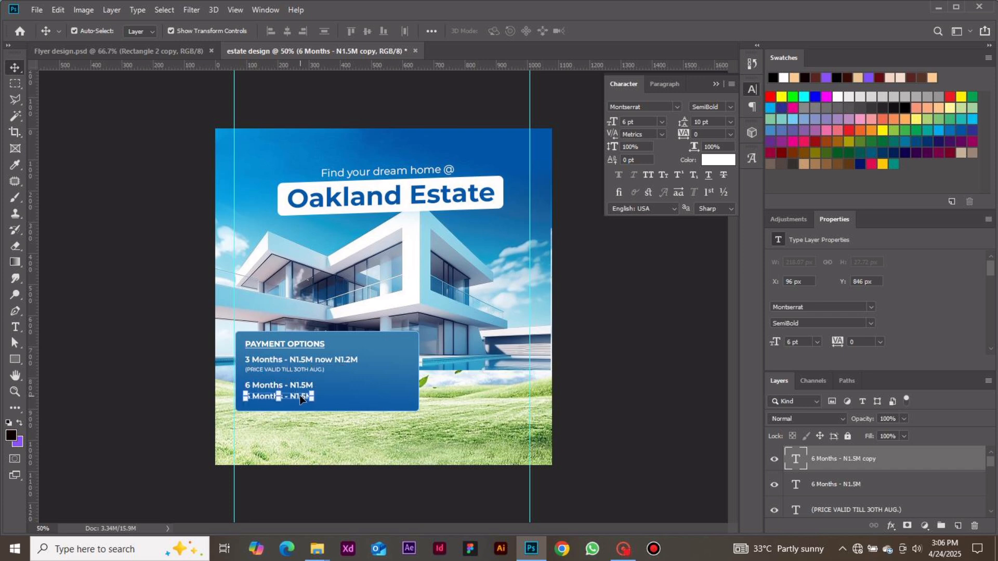
Change the number of months in the duplicated price line to 9.
{"action": "key", "text": "t"}
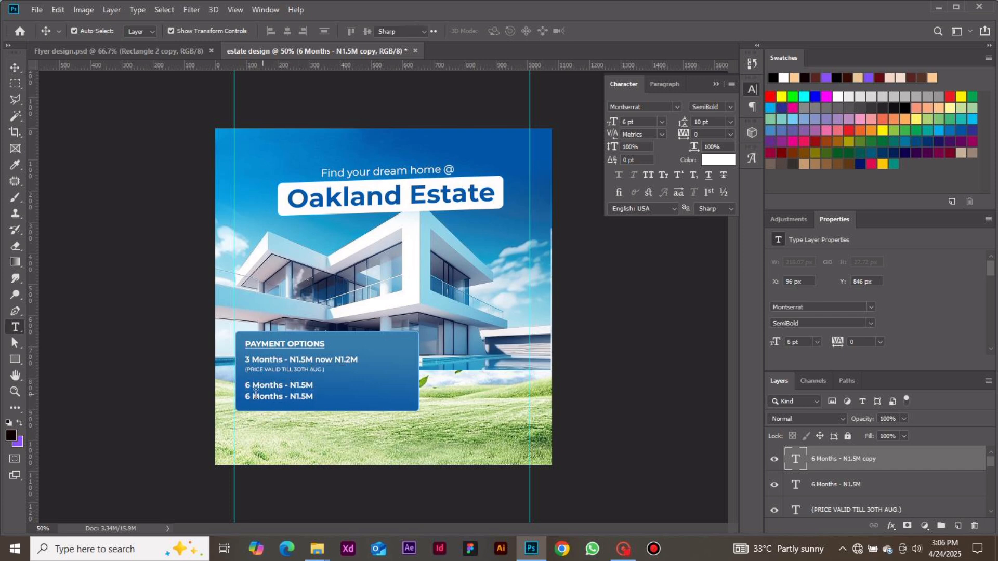
{"action": "left_click_drag", "start_coordinate": [253, 397], "coordinate": [240, 396]}
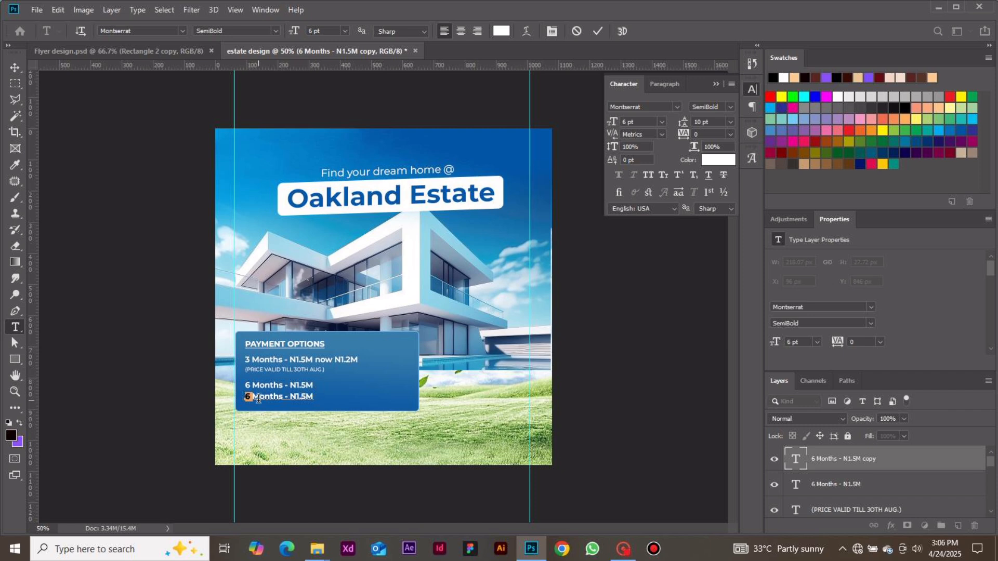
{"action": "type", "text": "9"}
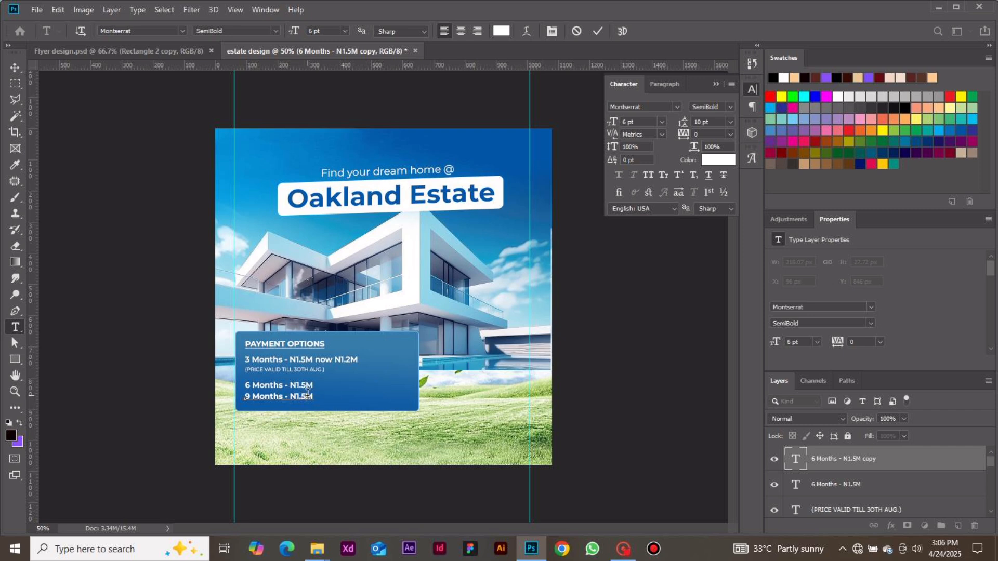
Change the price in the 9 Months line to N1.9M.
{"action": "key", "text": "Delete"}
{"action": "type", "text": "9"}
{"action": "left_click", "coordinate": [601, 29]}
{"action": "key", "text": "v"}
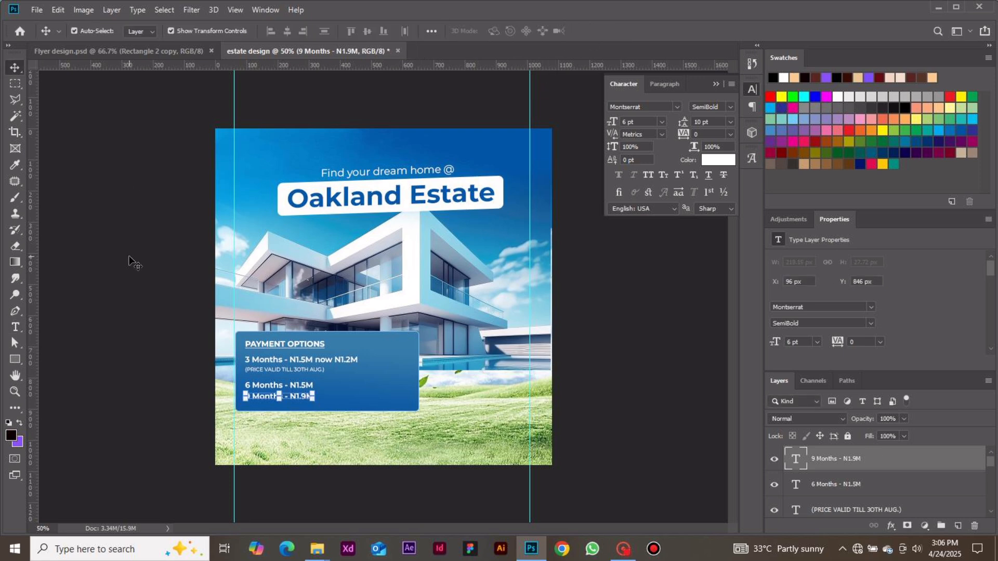
{"action": "left_click", "coordinate": [129, 257]}
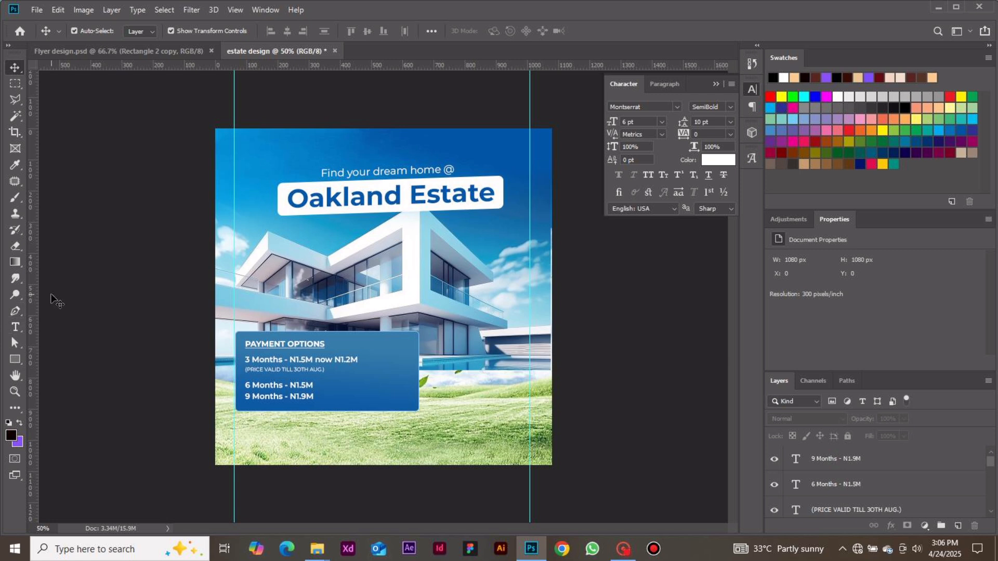
Set the Pen tool's shape options to no fill and a white (ffffff) stroke.
{"action": "key", "text": "p"}
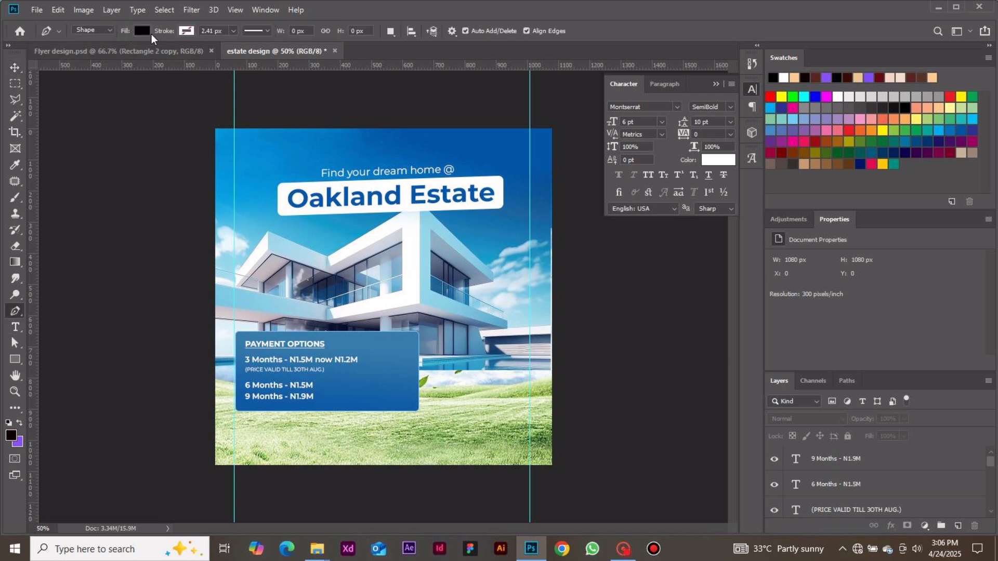
{"action": "left_click", "coordinate": [144, 33]}
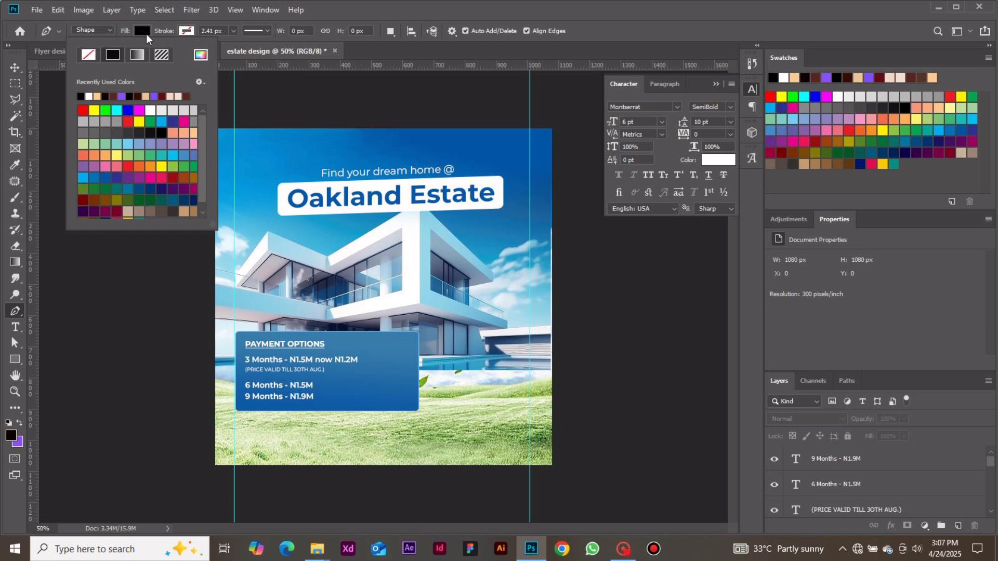
{"action": "left_click", "coordinate": [89, 55]}
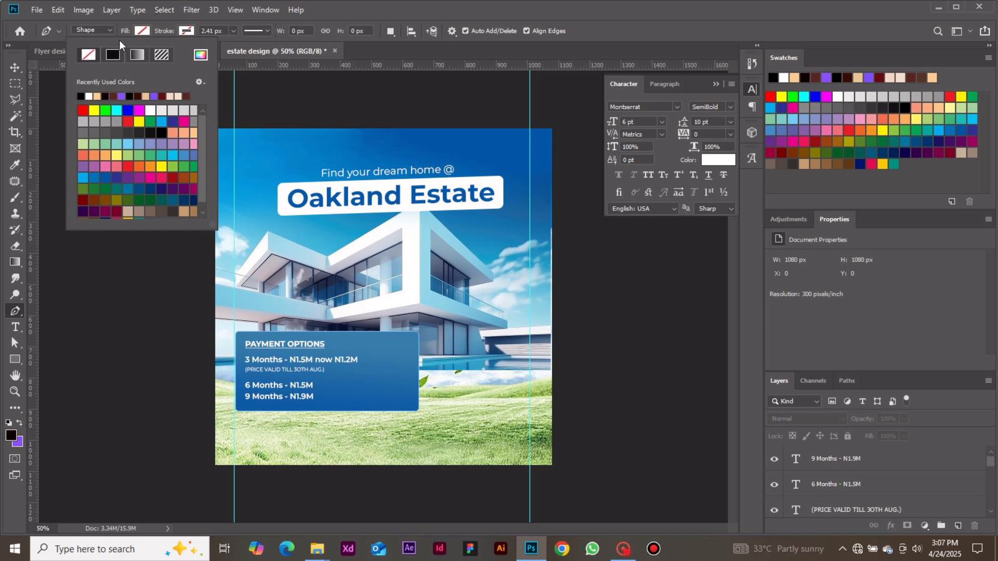
{"action": "left_click", "coordinate": [187, 30]}
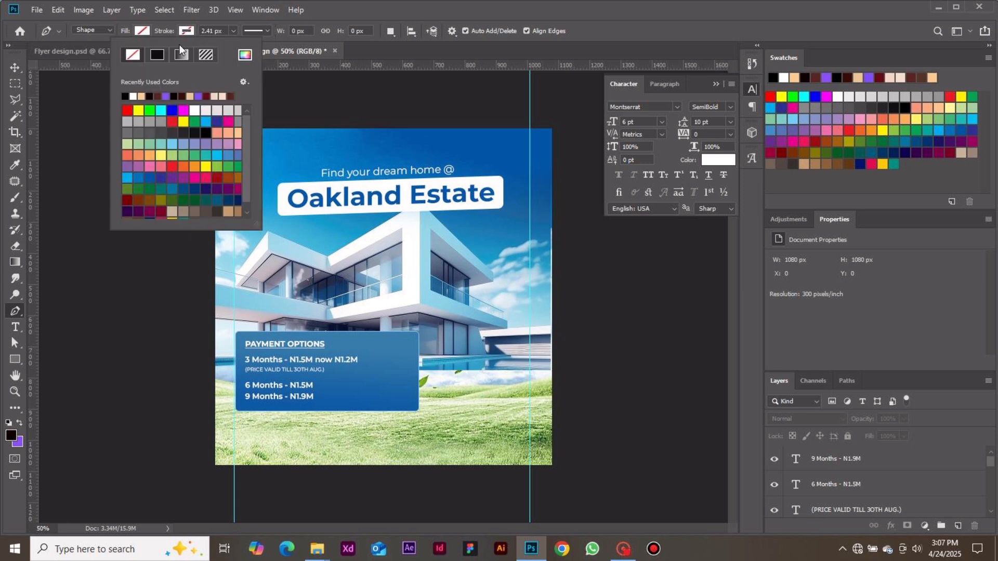
{"action": "left_click", "coordinate": [245, 54]}
{"action": "type", "text": "ffffff"}
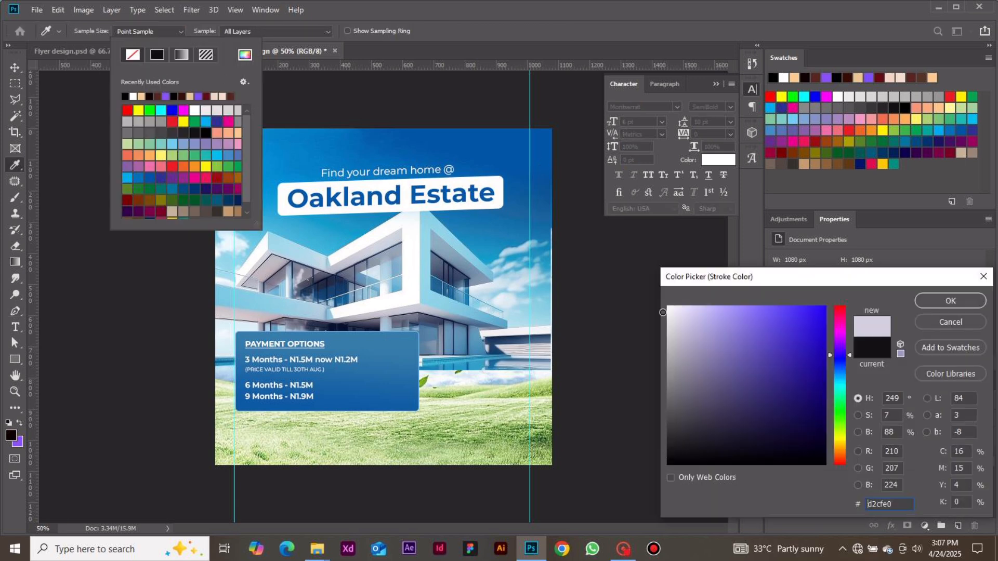
{"action": "left_click", "coordinate": [952, 306]}
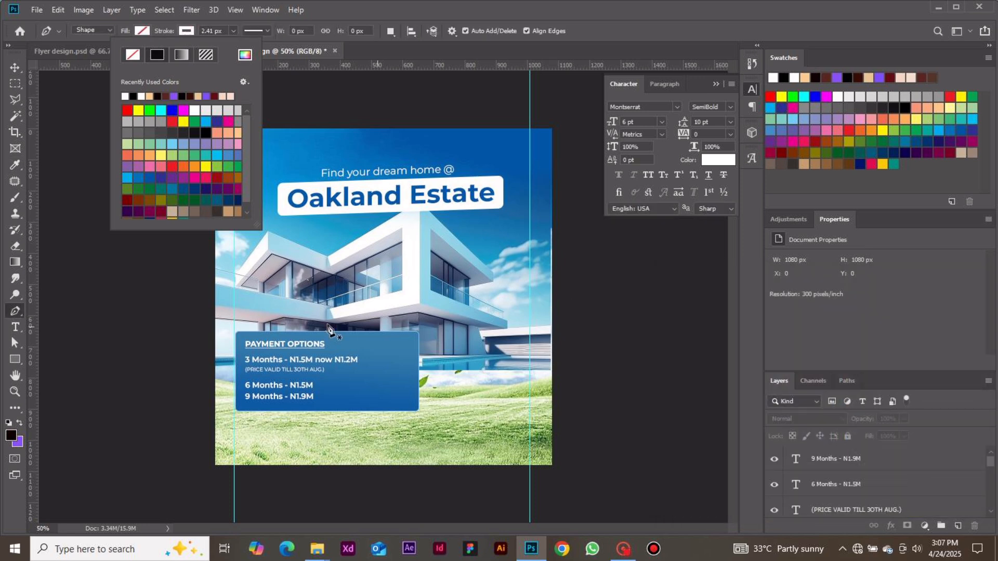
Draw a vertical divider line about 96 px tall beside the 6 and 9 Months prices and set its stroke width to 3 px.
{"action": "left_click", "coordinate": [334, 374]}
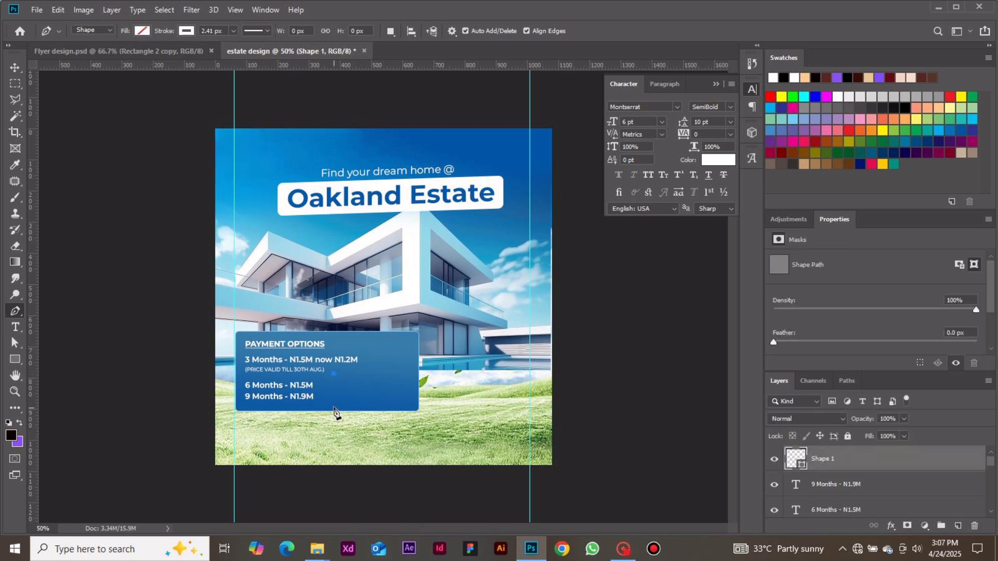
{"action": "left_click", "coordinate": [334, 404]}
{"action": "left_click", "coordinate": [203, 30]}
{"action": "key", "text": "Return"}
{"action": "left_click_drag", "start_coordinate": [213, 31], "coordinate": [205, 31]}
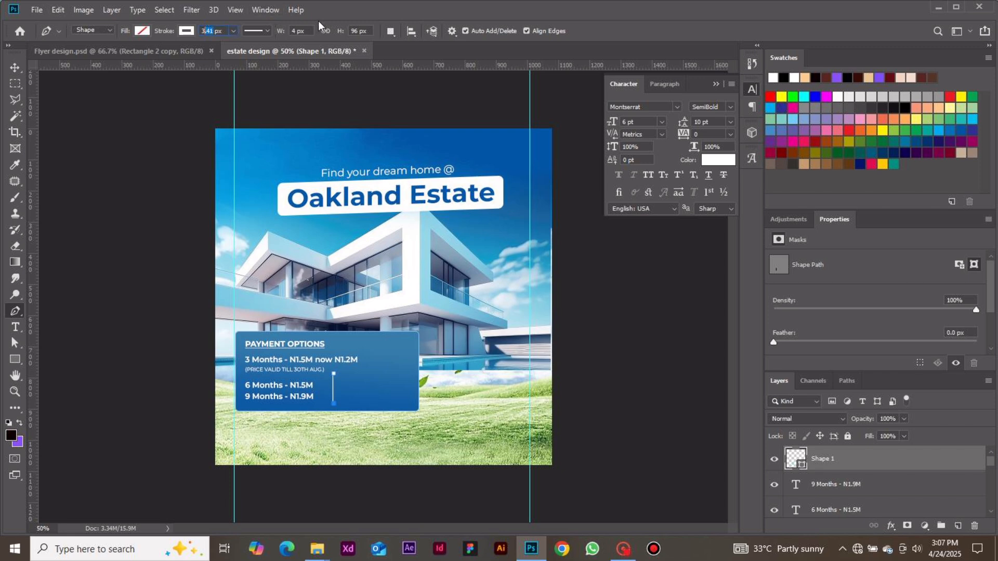
{"action": "key", "text": "BackSpace"}
{"action": "key", "text": "Return"}
{"action": "left_click", "coordinate": [15, 67]}
{"action": "left_click", "coordinate": [108, 257]}
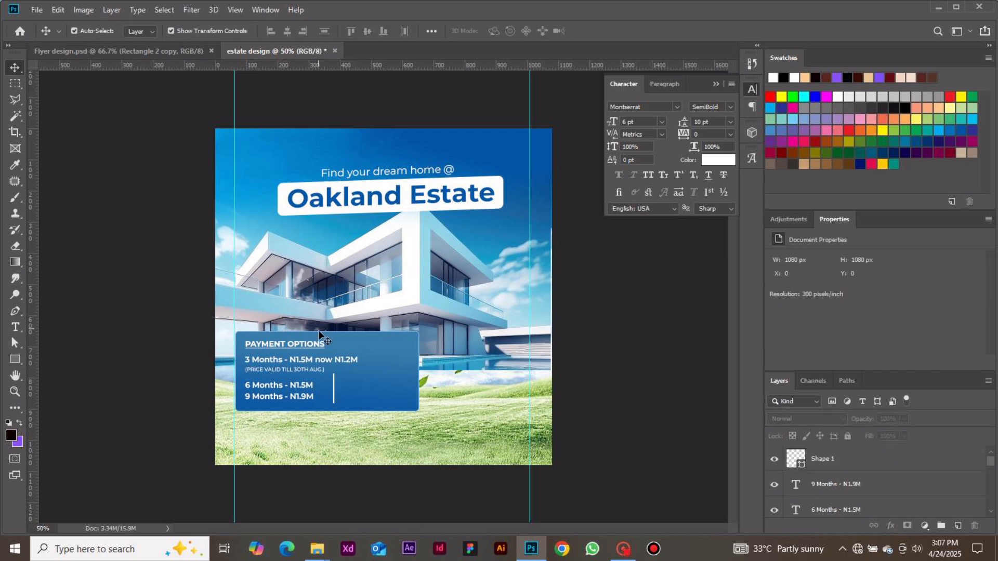
Nudge the vertical divider line slightly left, closer to the 6 and 9 Months prices.
{"action": "left_click", "coordinate": [334, 401]}
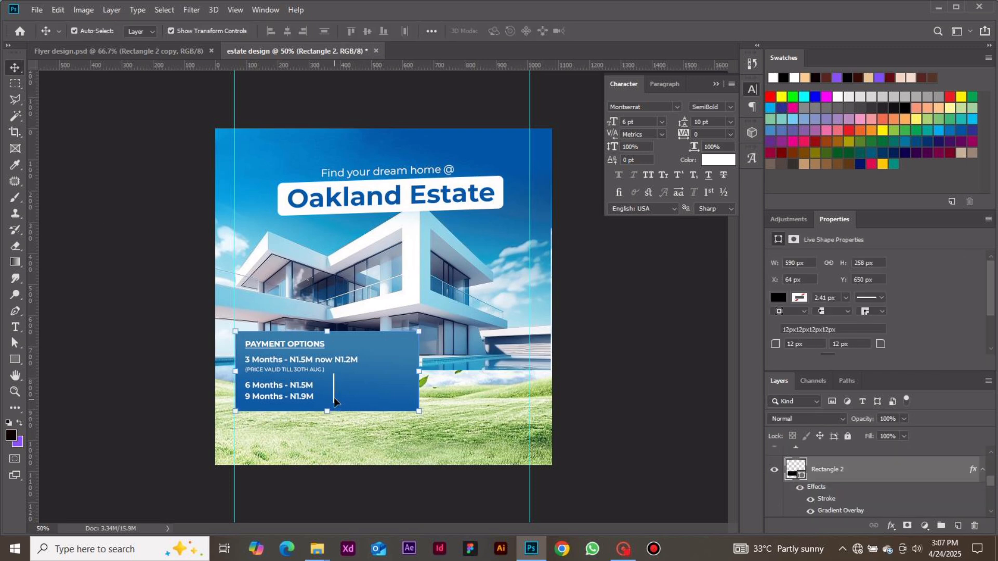
{"action": "key", "text": "Left"}
{"action": "key", "text": "Left"}
{"action": "key", "text": "Left"}
{"action": "key", "text": "Left"}
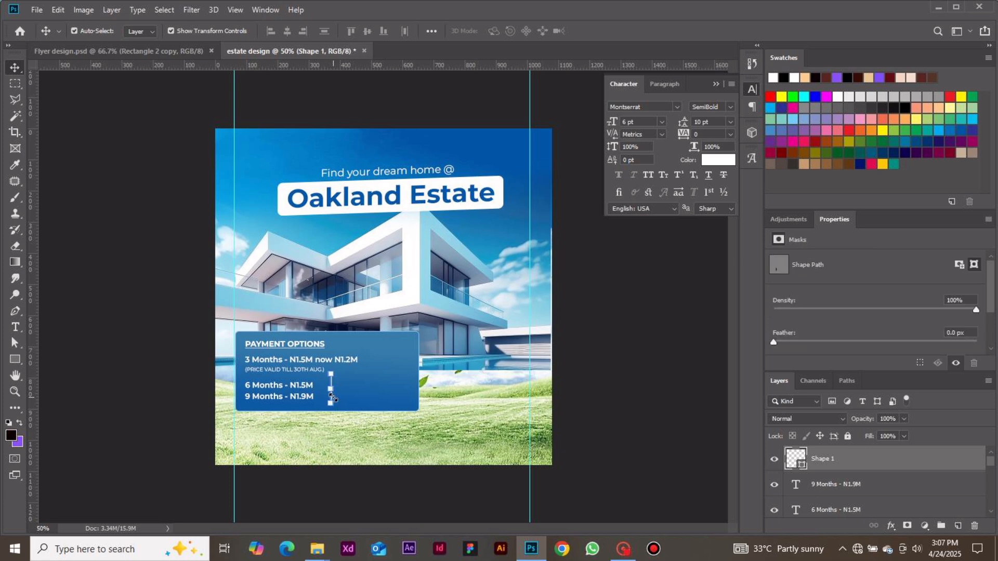
{"action": "left_click", "coordinate": [338, 497]}
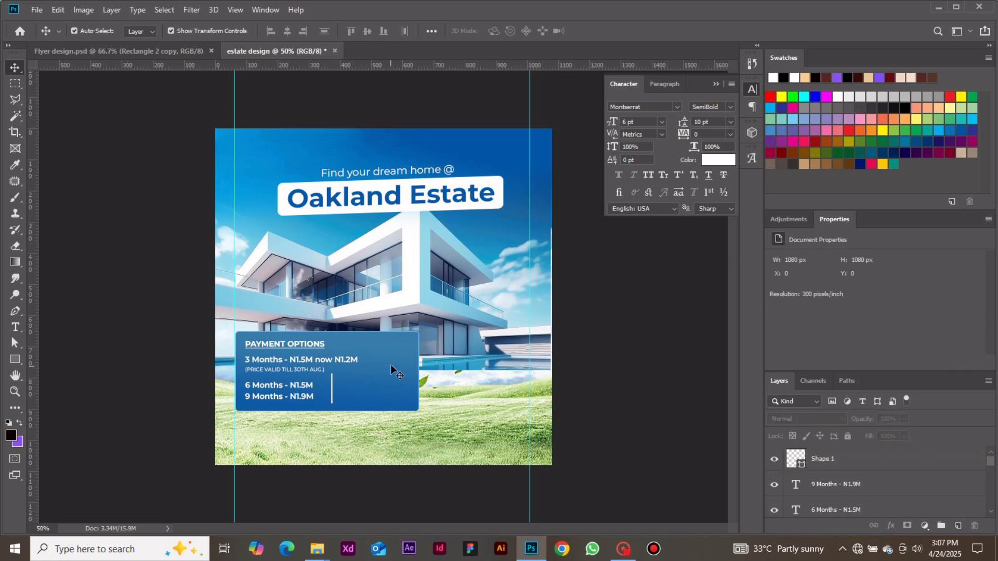
Add the text PROMO in the blue box to the right of the divider line.
{"action": "key", "text": "t"}
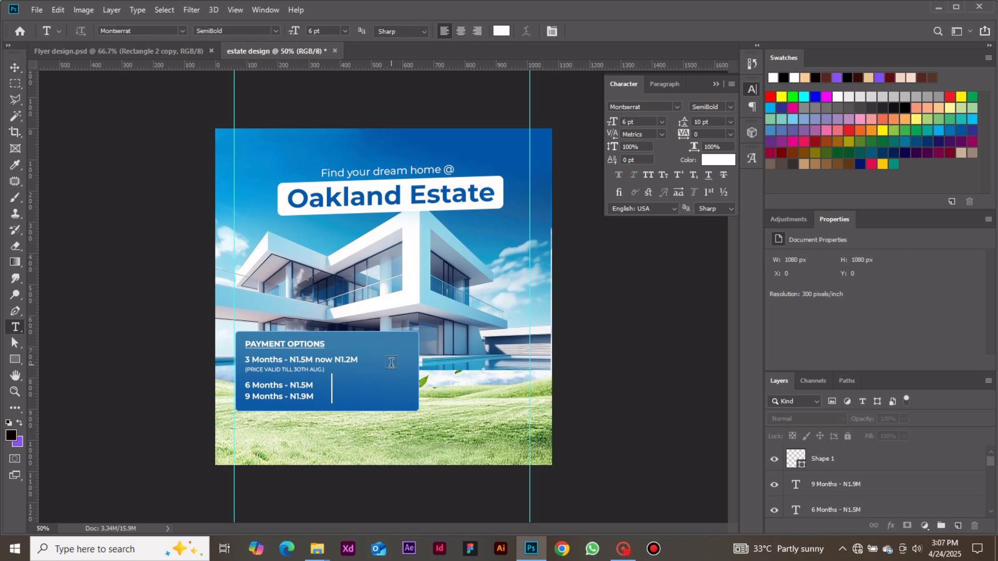
{"action": "left_click", "coordinate": [351, 376]}
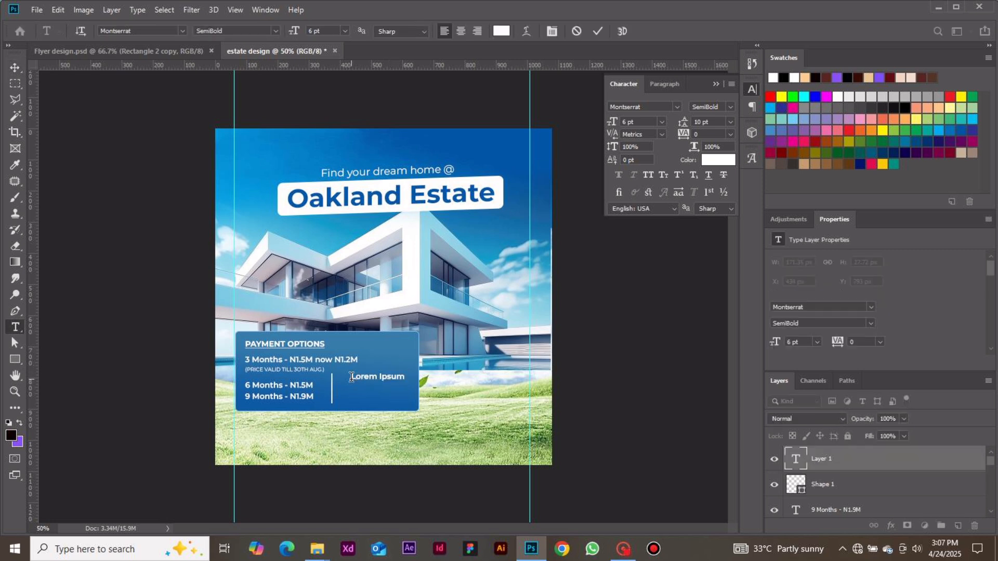
{"action": "type", "text": "PROMO"}
{"action": "left_click", "coordinate": [18, 67]}
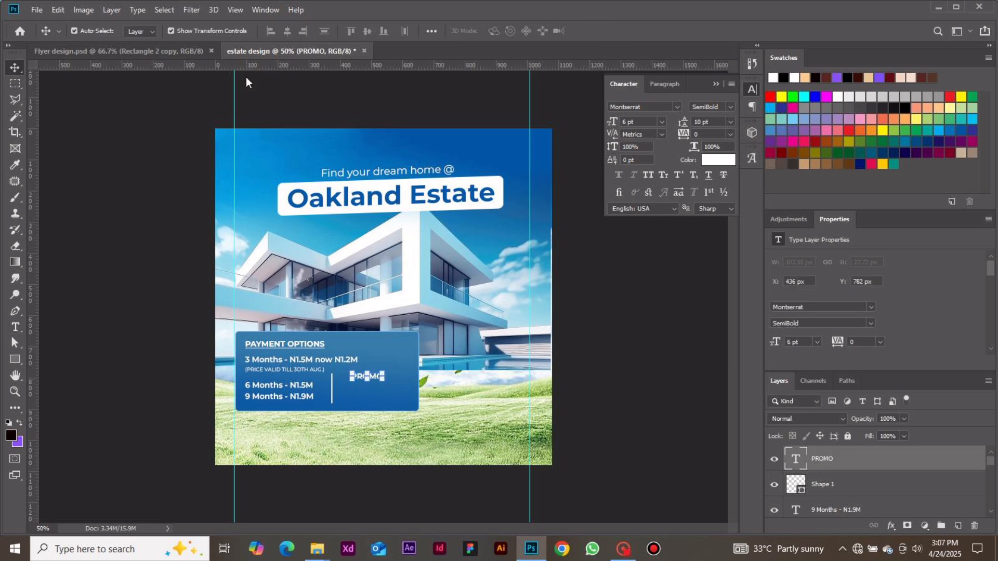
Make the PROMO heading bold and underlined, and move it closer to the divider line.
{"action": "left_click", "coordinate": [710, 176]}
{"action": "left_click", "coordinate": [731, 111]}
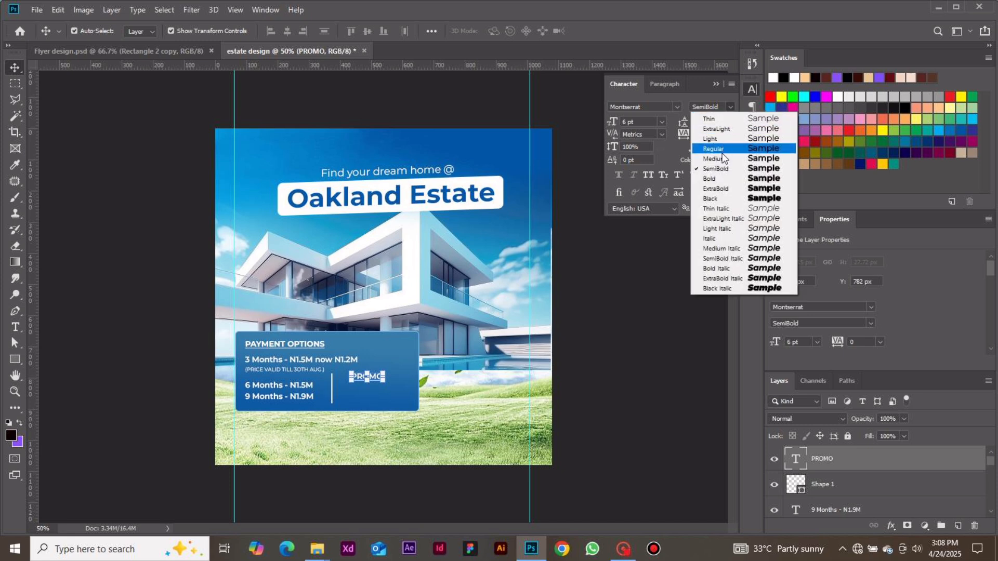
{"action": "left_click", "coordinate": [720, 177]}
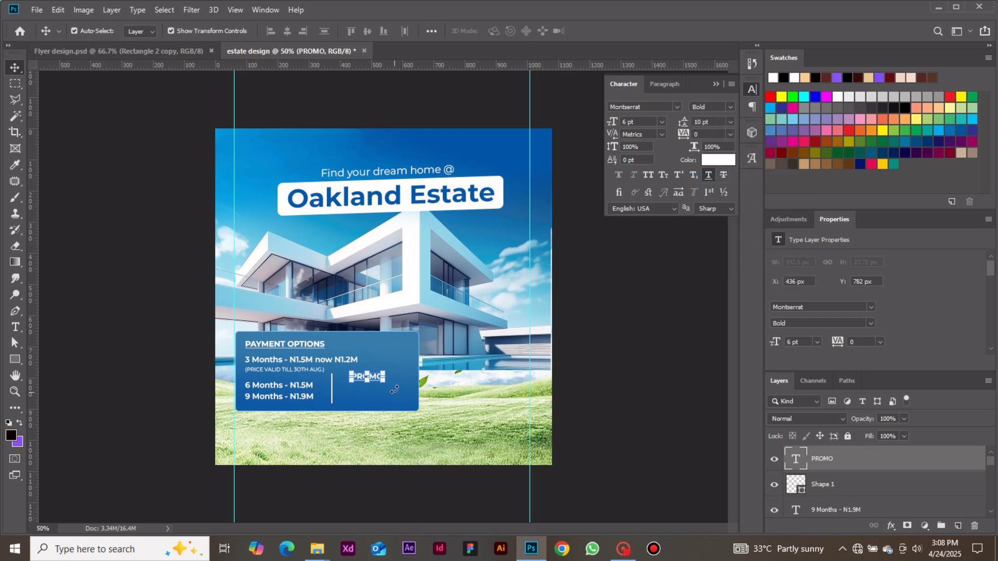
{"action": "left_click_drag", "start_coordinate": [372, 376], "coordinate": [363, 379]}
{"action": "left_click", "coordinate": [653, 330]}
Add a paragraph text box below PROMO reading "Deposite 300k & above and get a smart phone.".
{"action": "key", "text": "t"}
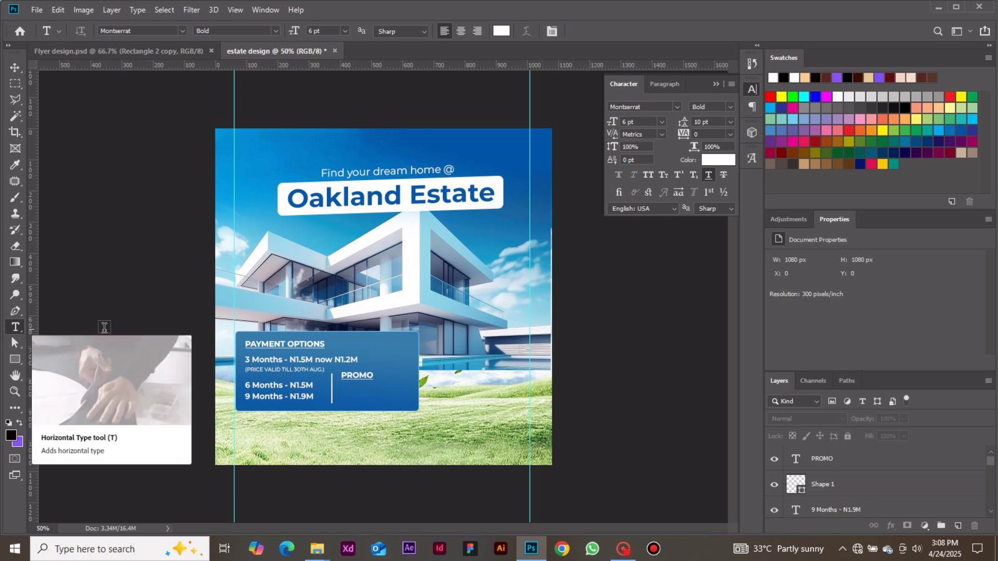
{"action": "left_click_drag", "start_coordinate": [339, 385], "coordinate": [417, 409]}
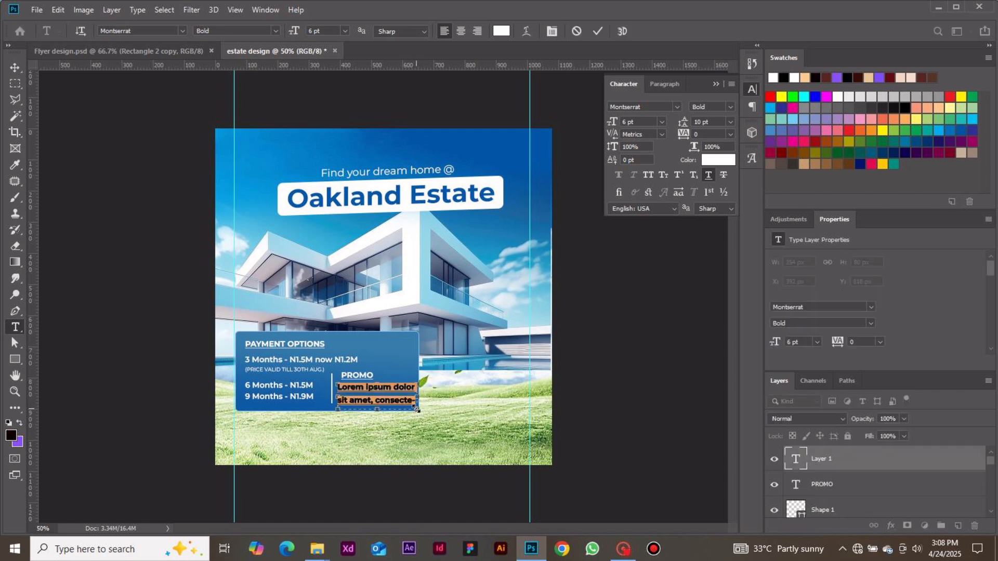
{"action": "type", "text": "Deposi"}
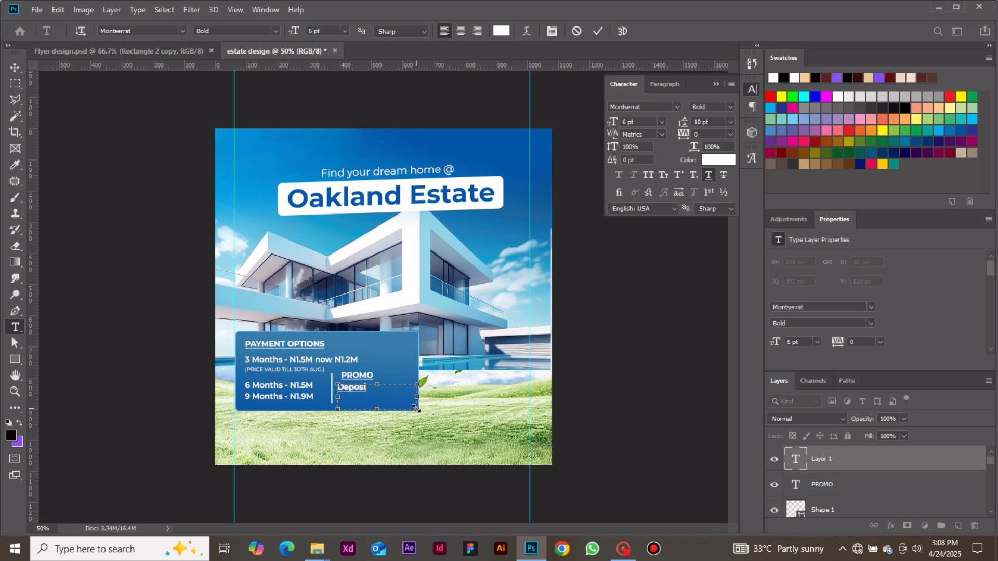
{"action": "type", "text": "te 500k & above"}
{"action": "type", "text": "and get"}
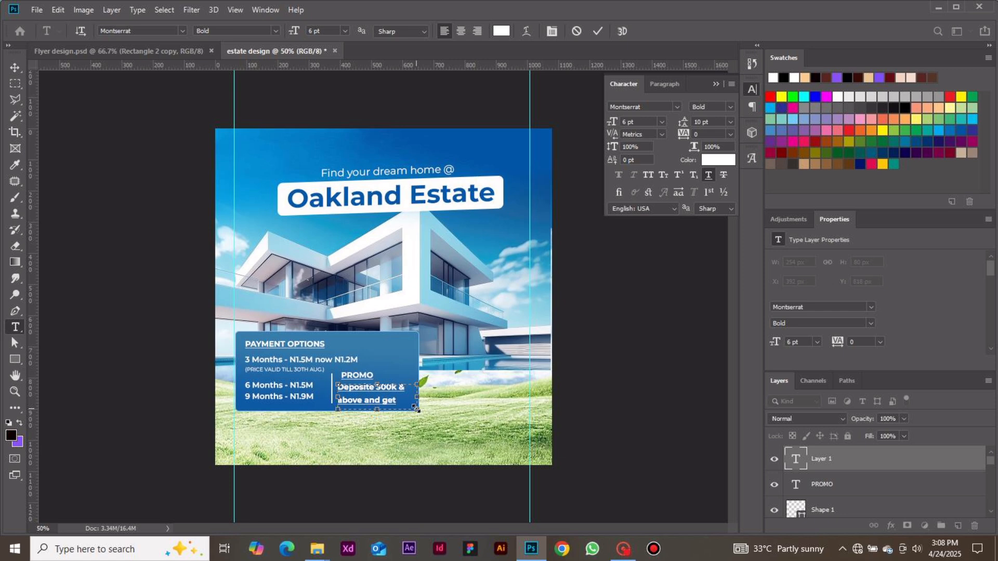
{"action": "type", "text": " a"}
Set the deposit offer paragraph to Regular weight with no underline and 6 pt leading.
{"action": "key", "text": "ctrl+a"}
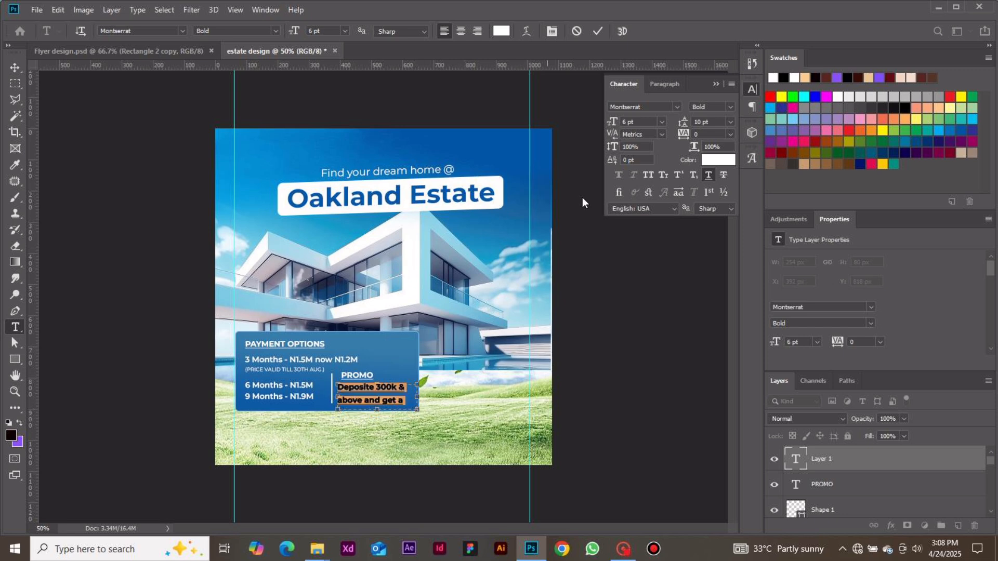
{"action": "left_click", "coordinate": [664, 121]}
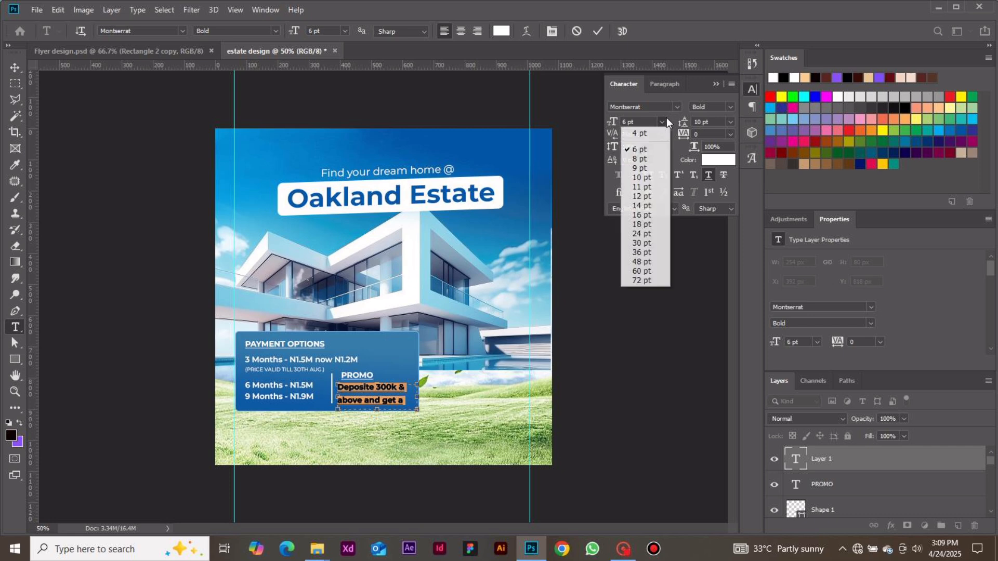
{"action": "left_click", "coordinate": [623, 122]}
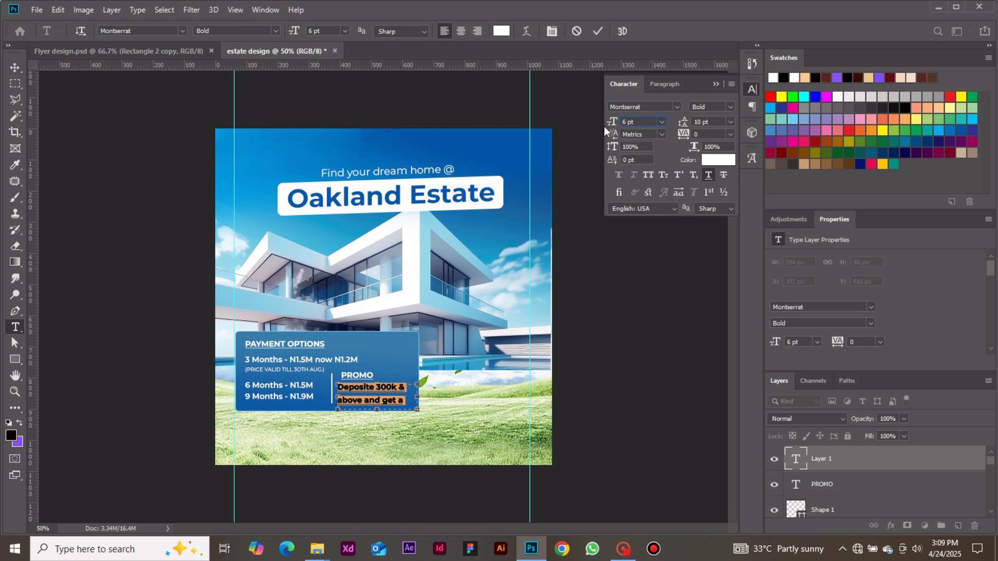
{"action": "type", "text": "5"}
{"action": "left_click", "coordinate": [729, 108]}
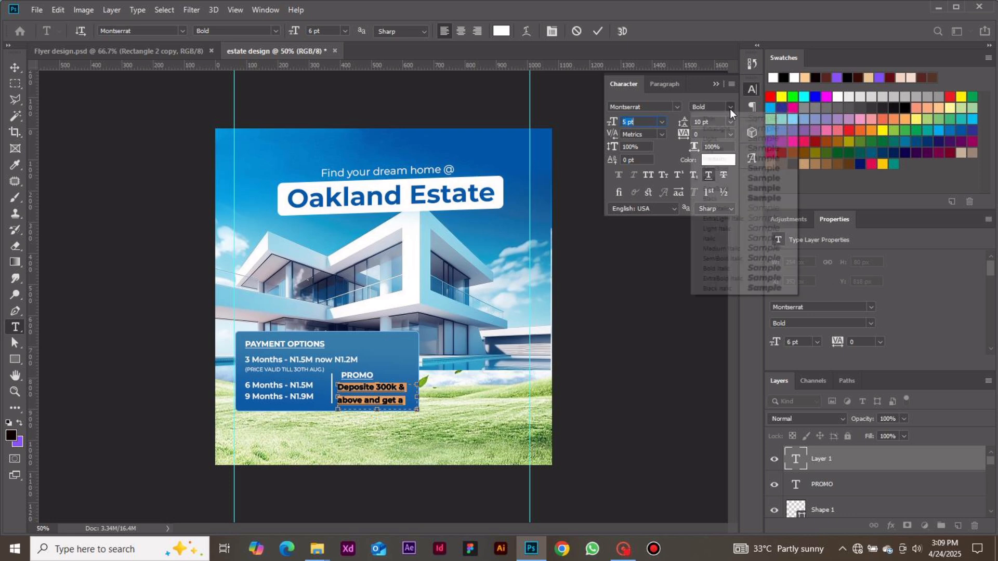
{"action": "left_click", "coordinate": [727, 150]}
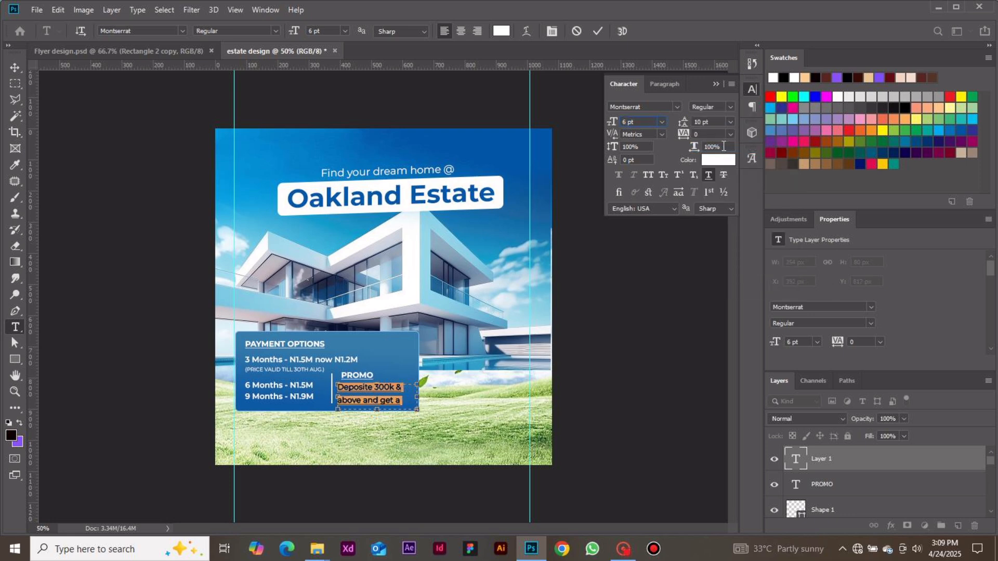
{"action": "left_click", "coordinate": [709, 176]}
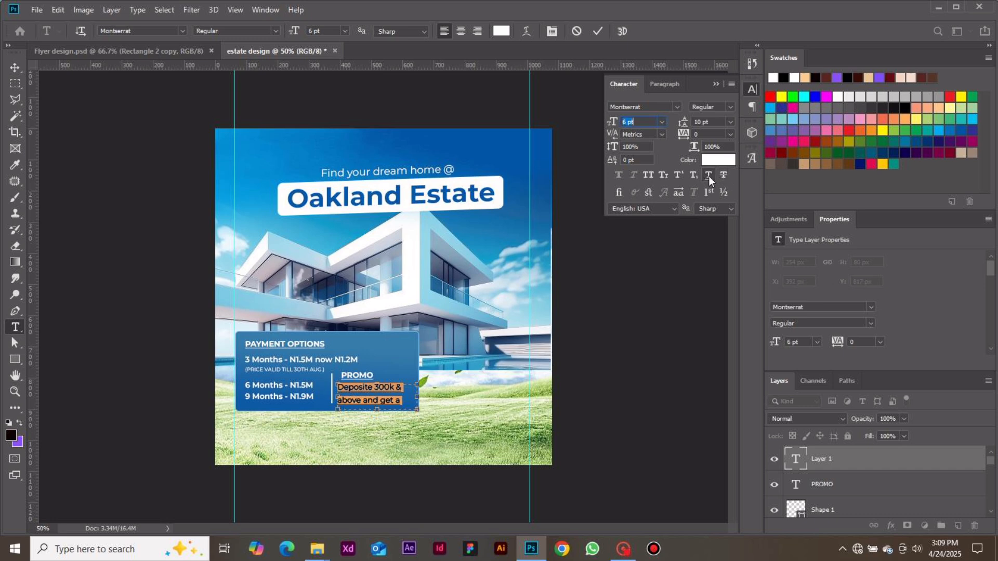
{"action": "left_click", "coordinate": [730, 122]}
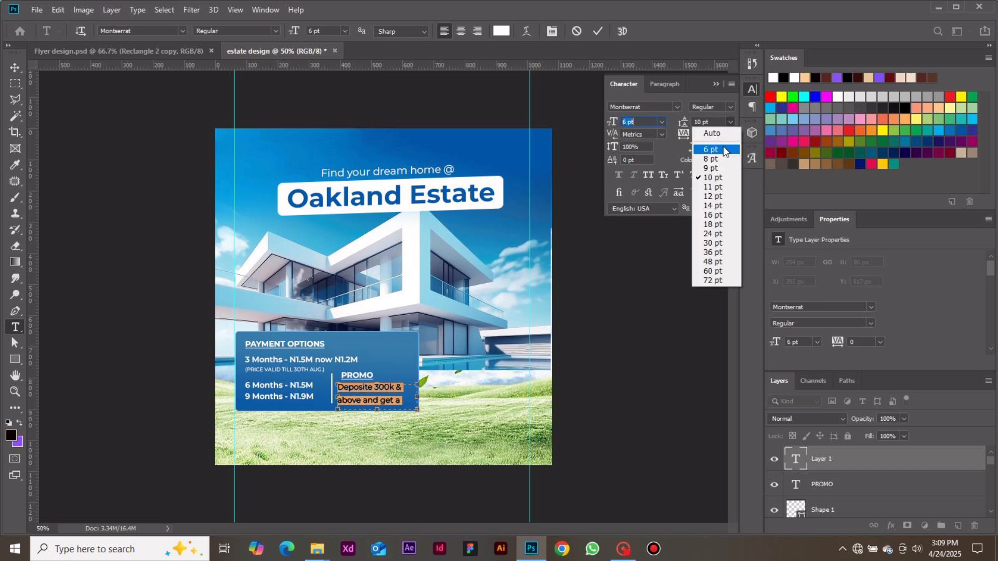
{"action": "left_click", "coordinate": [723, 146]}
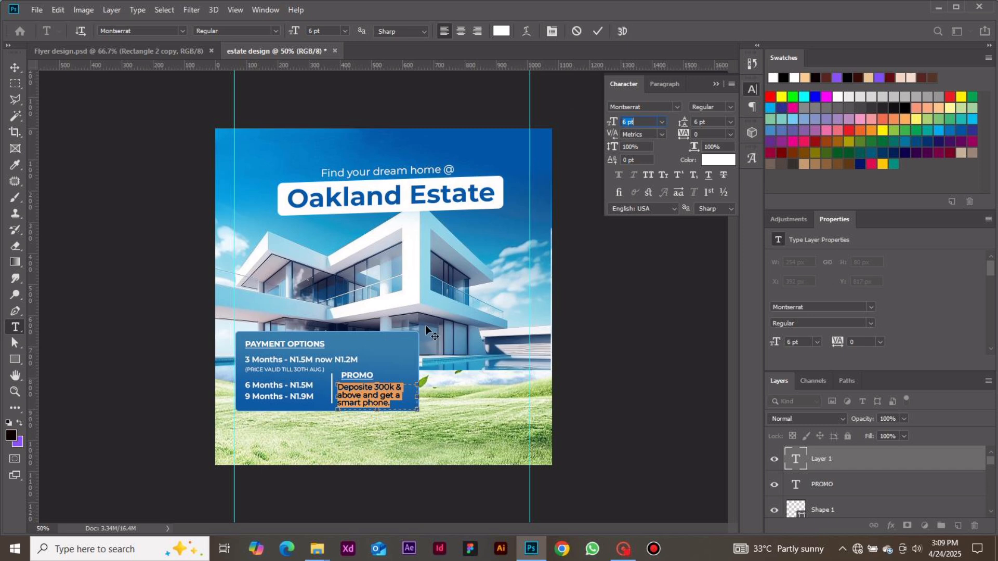
Set the deposit offer text to 5 pt and adjust its box width so the wording fits on two lines inside the blue box.
{"action": "left_click_drag", "start_coordinate": [418, 397], "coordinate": [427, 398]}
{"action": "left_click", "coordinate": [627, 122]}
{"action": "key", "text": "Down"}
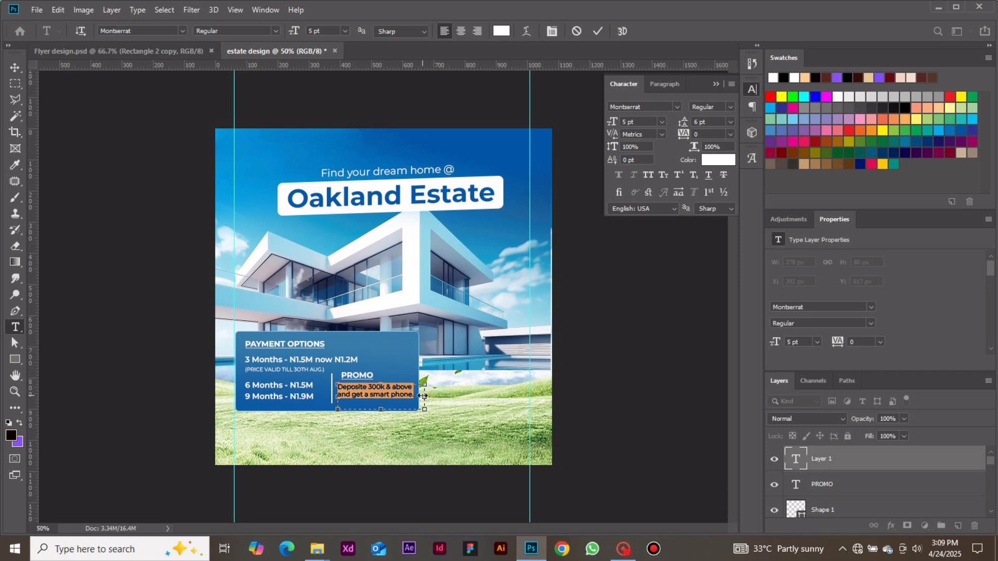
{"action": "left_click_drag", "start_coordinate": [423, 396], "coordinate": [410, 397]}
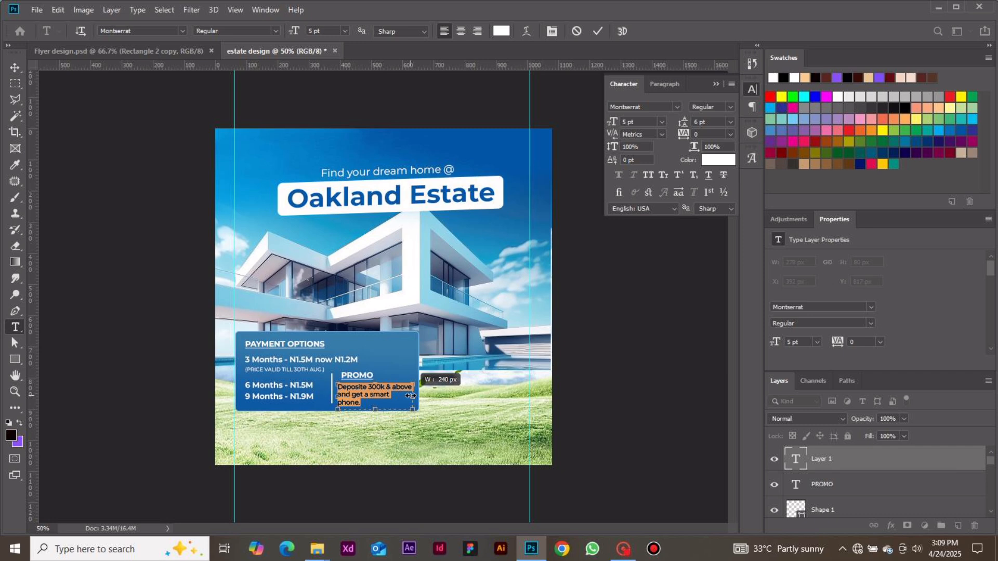
{"action": "left_click_drag", "start_coordinate": [411, 397], "coordinate": [418, 397]}
Set the font size of the whole deposit offer text to 5.5 pt.
{"action": "left_click", "coordinate": [396, 399]}
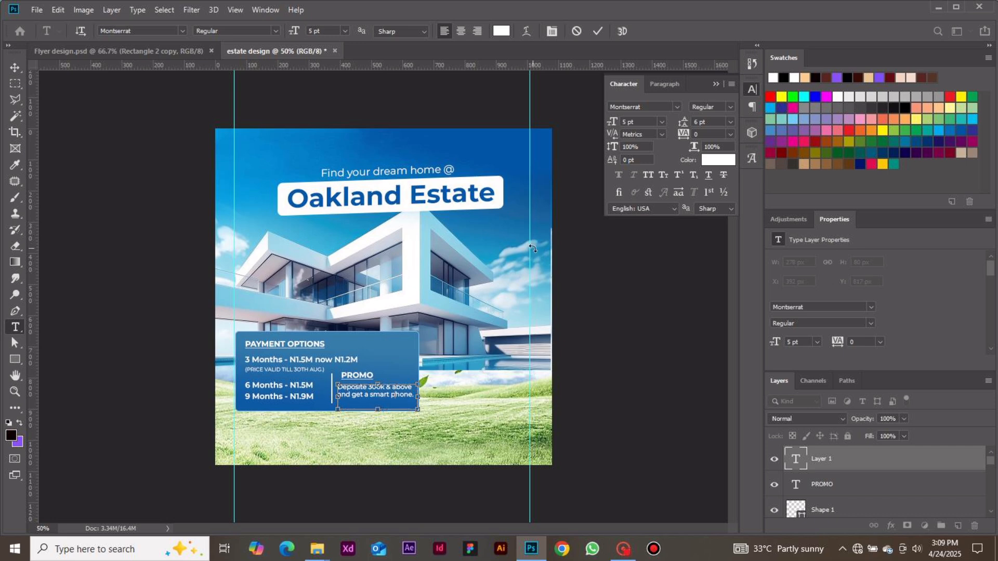
{"action": "key", "text": "ctrl+a"}
{"action": "left_click", "coordinate": [627, 121]}
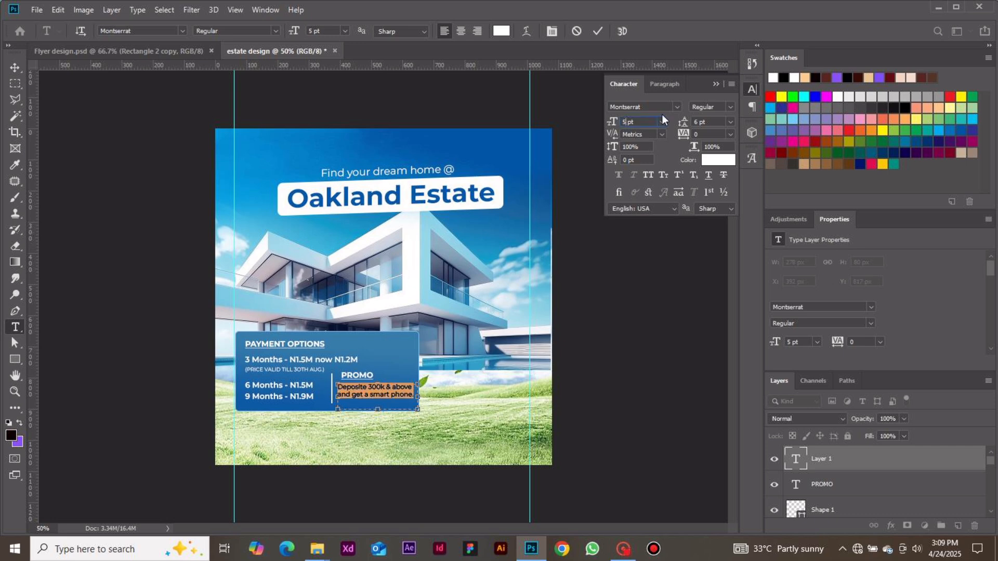
{"action": "type", "text": ".5"}
{"action": "key", "text": "Return"}
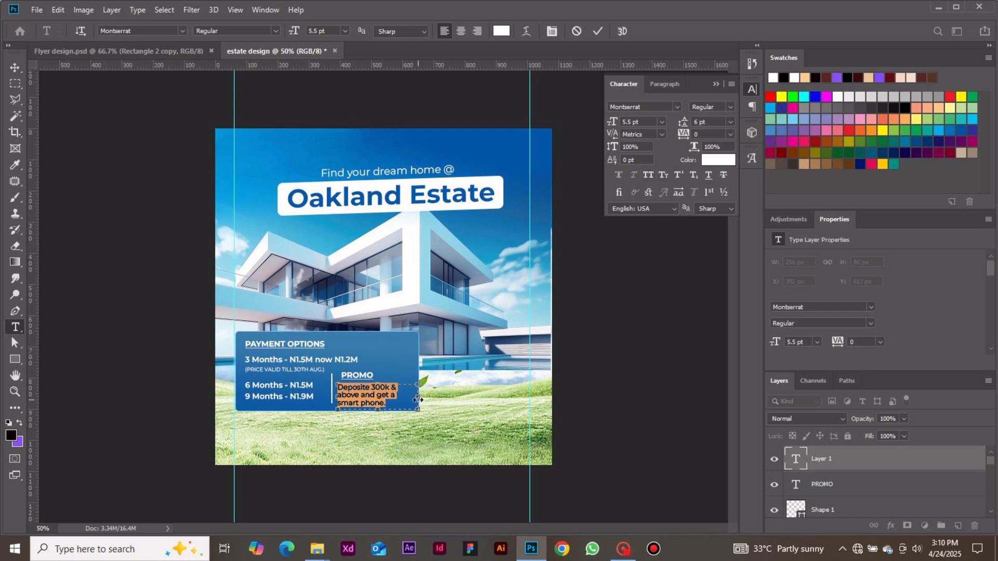
Adjust the deposit offer text box to a width of 244 px so the wording wraps evenly on three lines.
{"action": "left_click_drag", "start_coordinate": [419, 397], "coordinate": [420, 399]}
{"action": "left_click", "coordinate": [598, 36]}
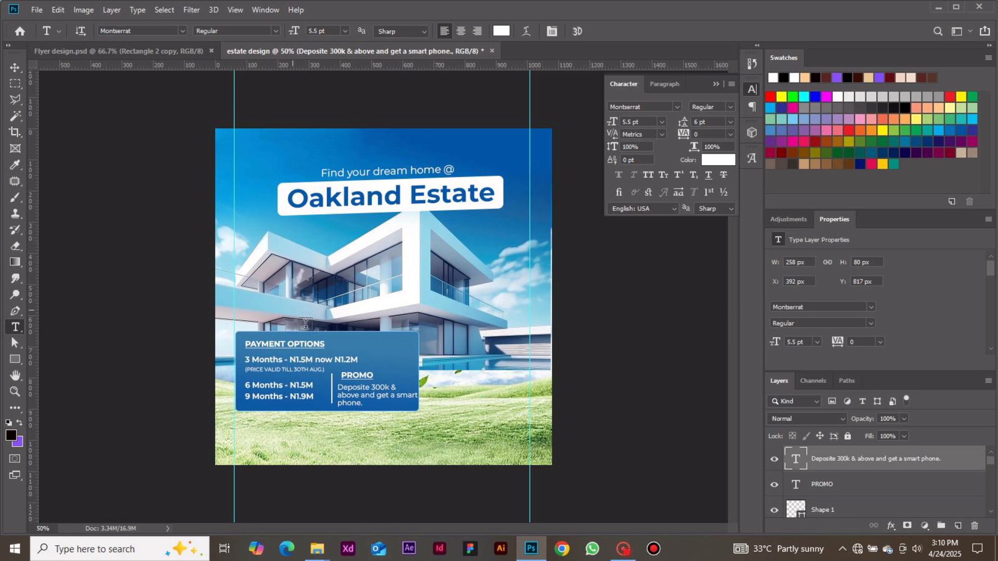
{"action": "left_click", "coordinate": [373, 400]}
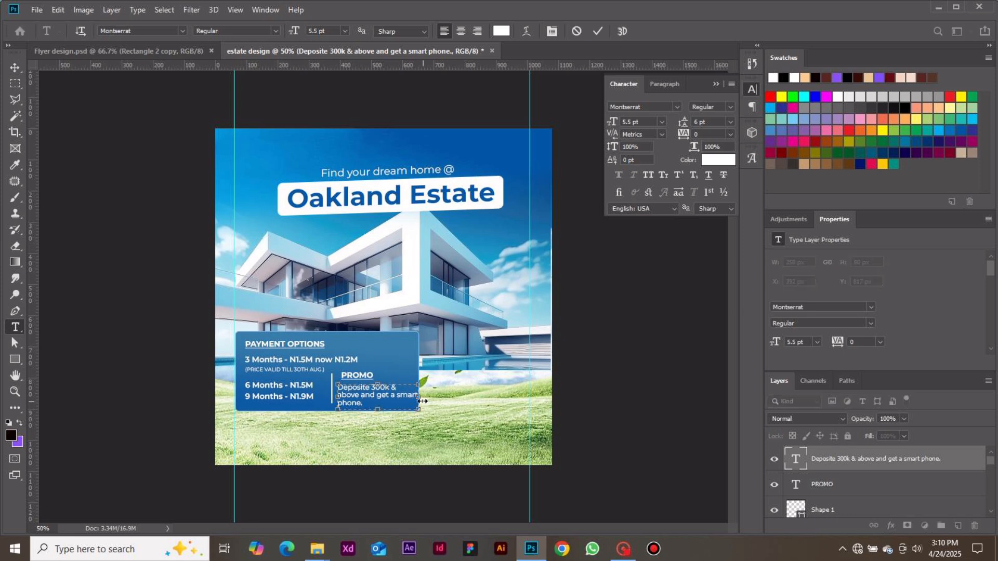
{"action": "left_click_drag", "start_coordinate": [419, 400], "coordinate": [414, 400]}
{"action": "left_click", "coordinate": [598, 31]}
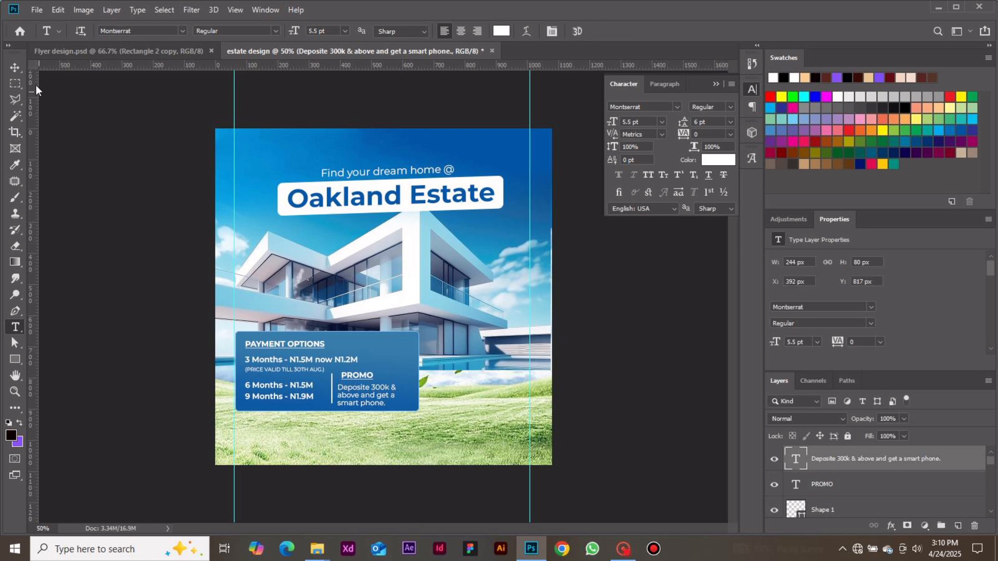
Nudge the deposit offer text slightly left and up to X 390 px, Y 813 px.
{"action": "left_click", "coordinate": [15, 67]}
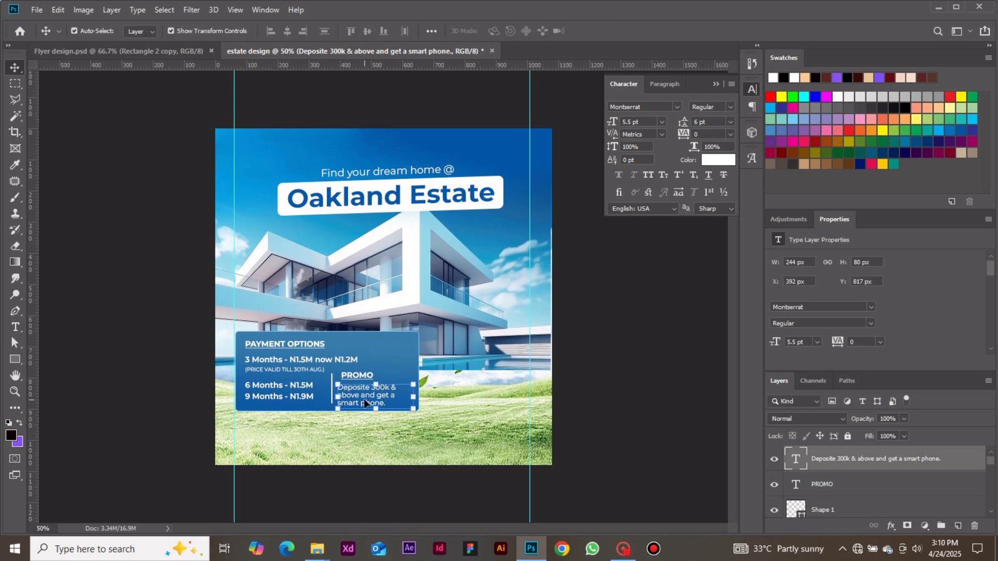
{"action": "key", "text": "Left"}
{"action": "key", "text": "Left"}
{"action": "key", "text": "Up"}
{"action": "key", "text": "Up"}
{"action": "key", "text": "Up"}
{"action": "key", "text": "Up"}
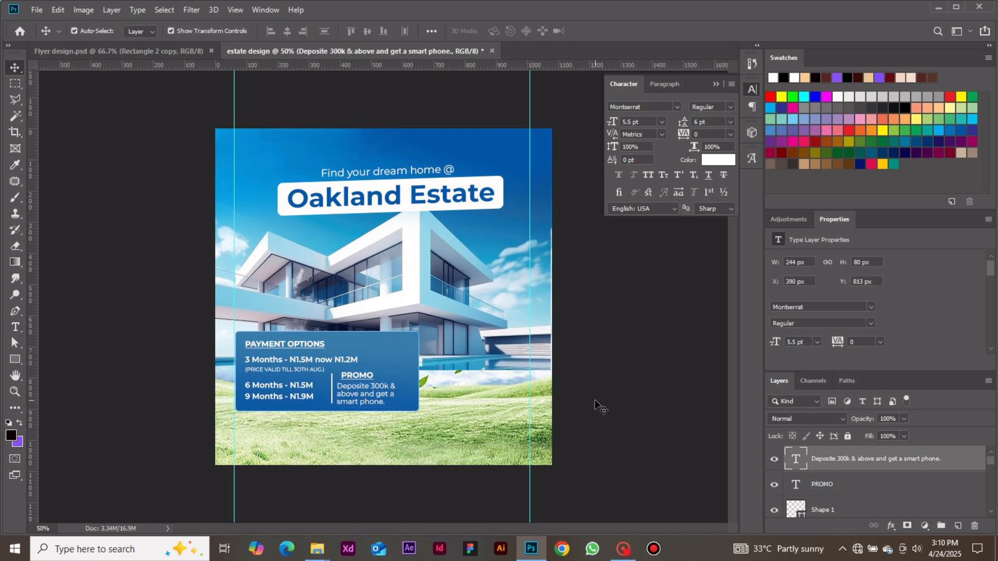
{"action": "left_click", "coordinate": [596, 401]}
Nudge the PROMO heading slightly left and up to X 396 px, Y 774 px.
{"action": "left_click", "coordinate": [346, 380]}
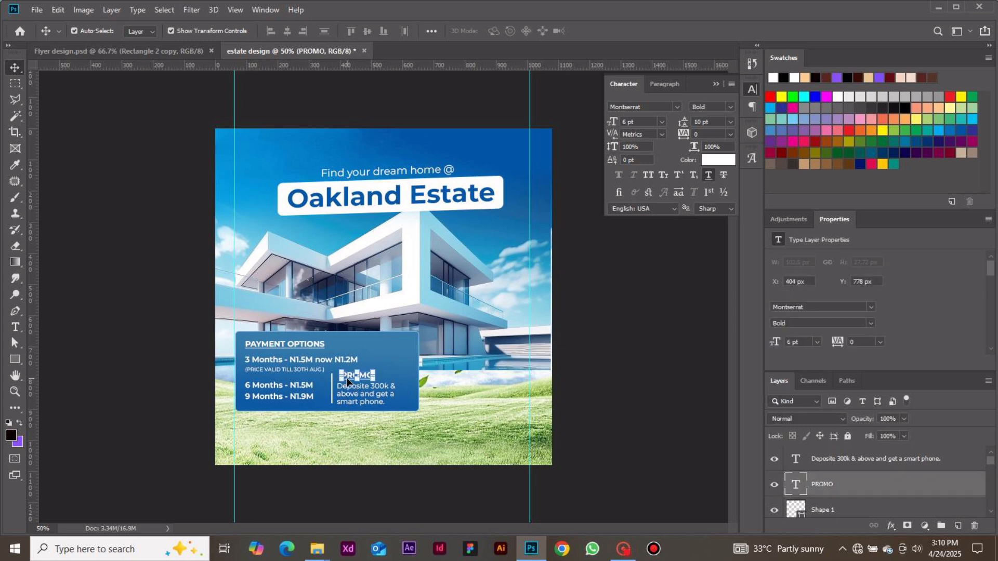
{"action": "key", "text": "Left"}
{"action": "key", "text": "Left"}
{"action": "key", "text": "Up"}
{"action": "key", "text": "Up"}
{"action": "key", "text": "Up"}
{"action": "key", "text": "Up"}
{"action": "left_click", "coordinate": [597, 402]}
Shift the PROMO heading and deposit offer text together 8 px right, and move the divider line slightly right.
{"action": "left_click", "coordinate": [359, 382]}
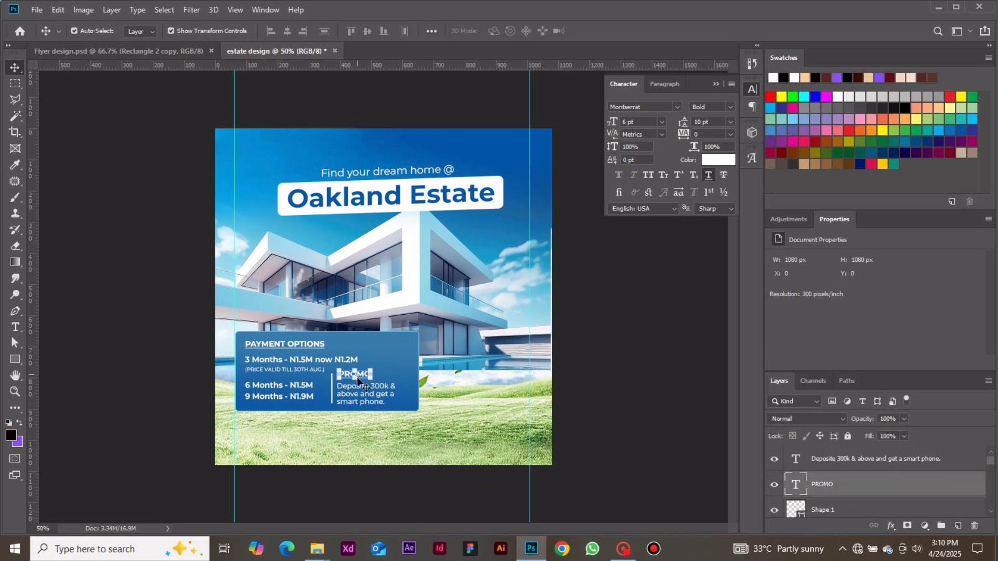
{"action": "left_click", "coordinate": [367, 399], "text": "shift"}
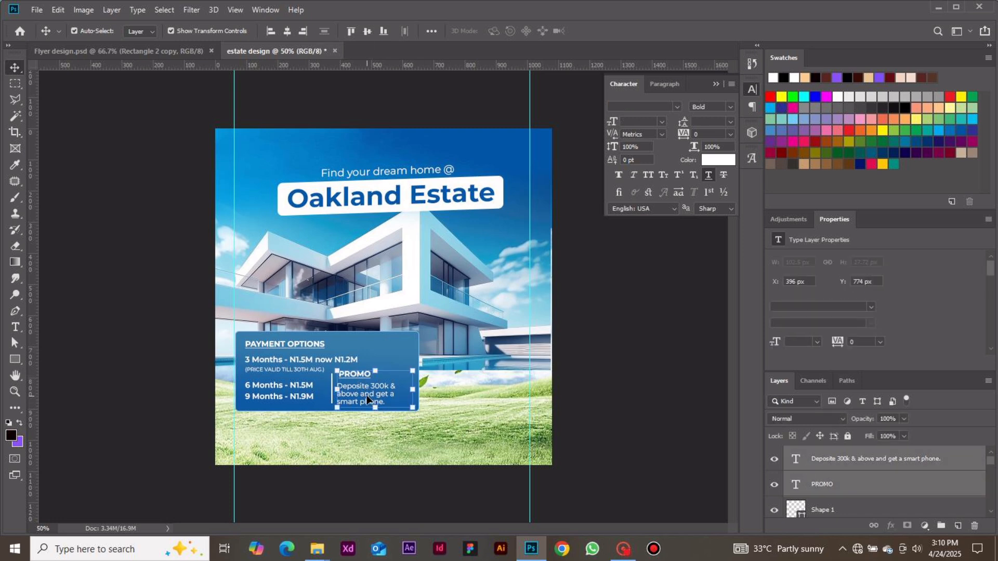
{"action": "key", "text": "Right"}
{"action": "key", "text": "Right"}
{"action": "key", "text": "Right"}
{"action": "key", "text": "Right"}
{"action": "key", "text": "Right"}
{"action": "key", "text": "Right"}
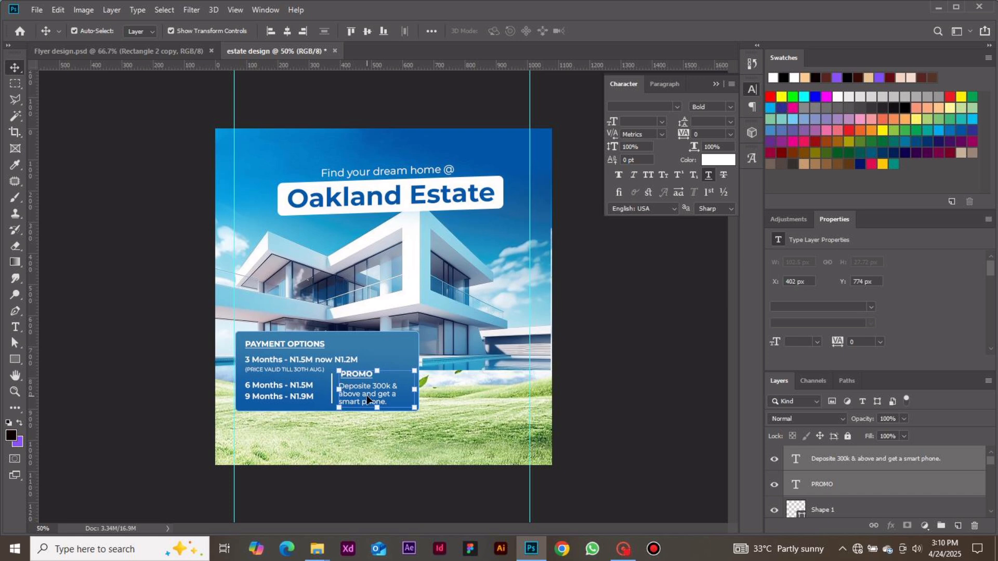
{"action": "key", "text": "Right"}
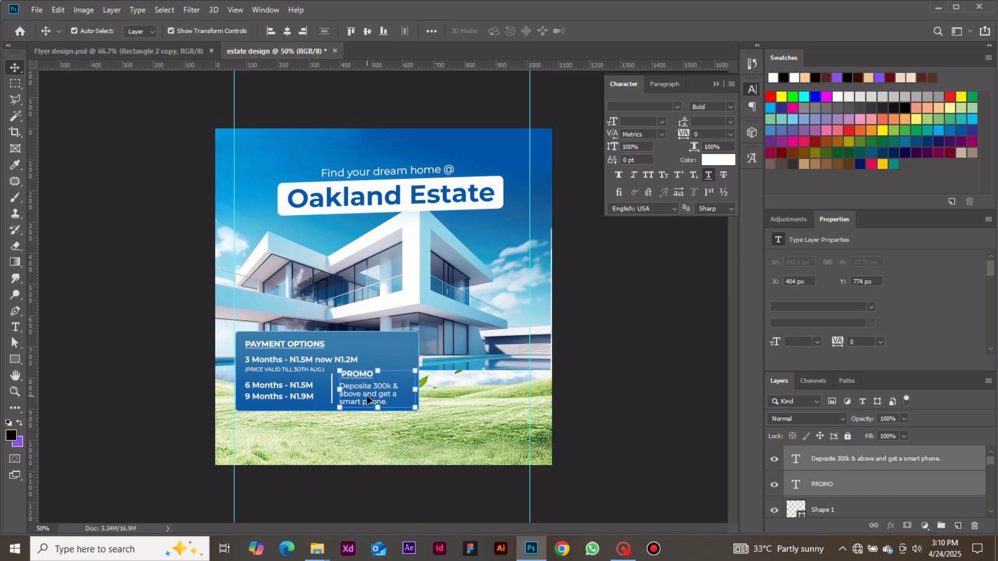
{"action": "left_click", "coordinate": [363, 494]}
{"action": "left_click", "coordinate": [331, 399]}
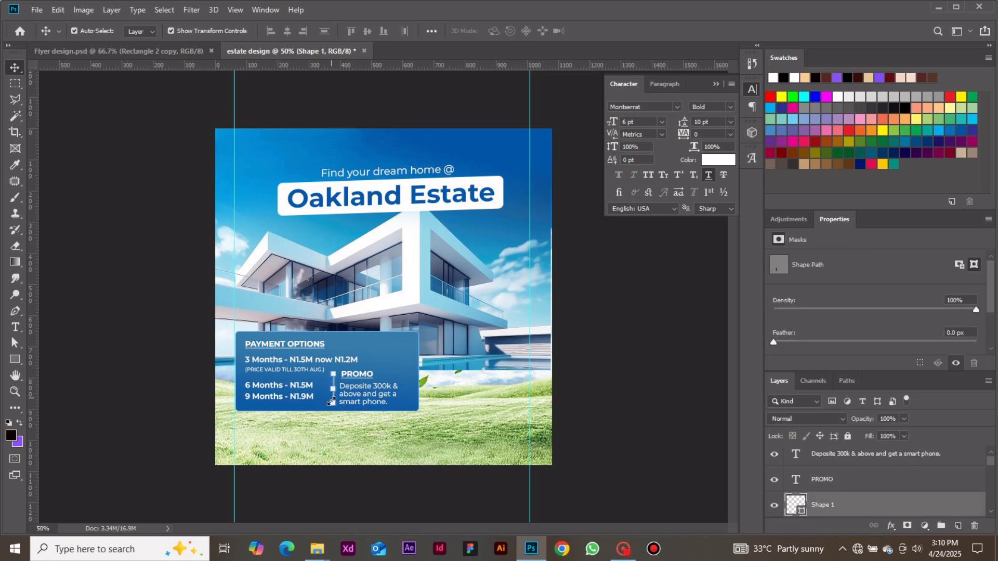
{"action": "left_click", "coordinate": [369, 489]}
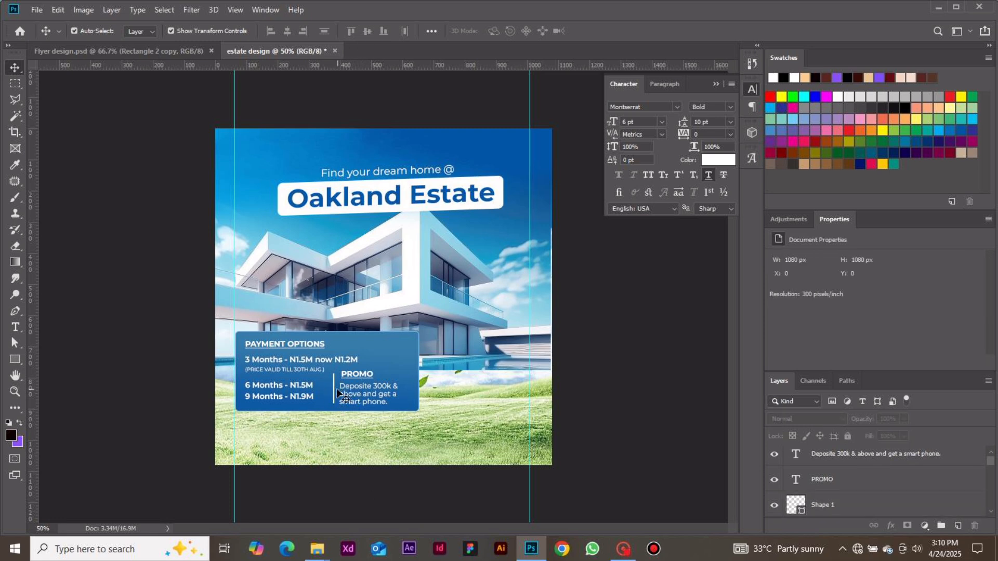
Move the PROMO heading and deposit offer text together further right from the divider line, bringing the heading to X 420 px.
{"action": "left_click", "coordinate": [354, 380]}
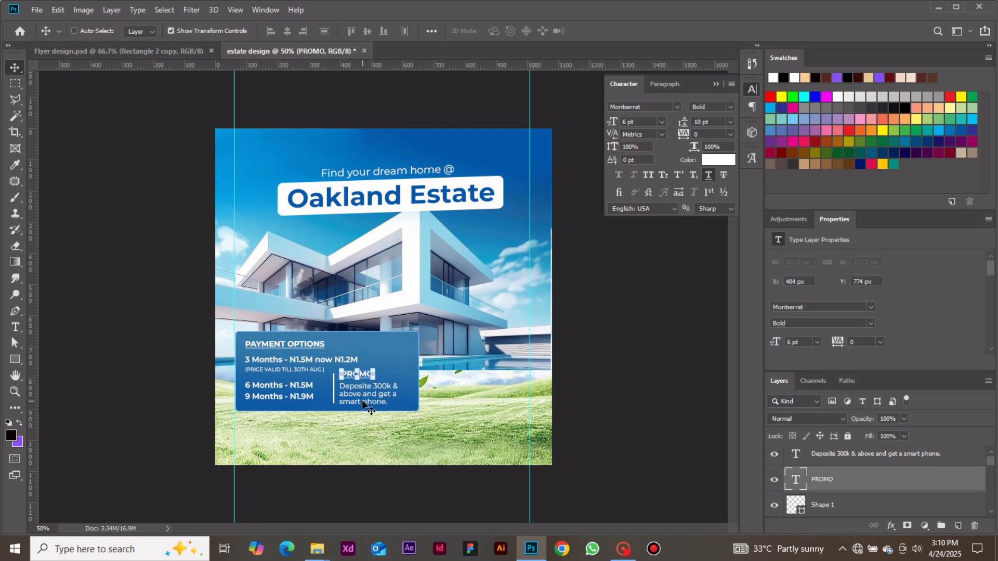
{"action": "left_click", "coordinate": [362, 400], "text": "shift"}
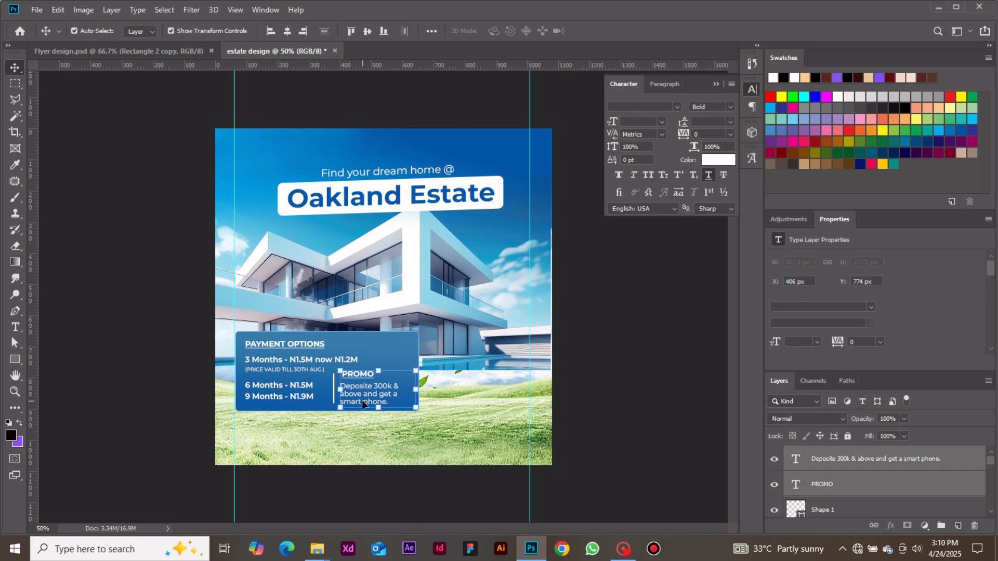
{"action": "key", "text": "Right"}
{"action": "key", "text": "Right"}
{"action": "key", "text": "Right"}
{"action": "key", "text": "Right"}
{"action": "key", "text": "Right"}
{"action": "key", "text": "Right"}
{"action": "key", "text": "Right"}
{"action": "key", "text": "Right"}
{"action": "key", "text": "Right"}
{"action": "key", "text": "Right"}
{"action": "key", "text": "Right"}
{"action": "key", "text": "Right"}
{"action": "key", "text": "Right"}
{"action": "key", "text": "Right"}
{"action": "key", "text": "Right"}
{"action": "key", "text": "Right"}
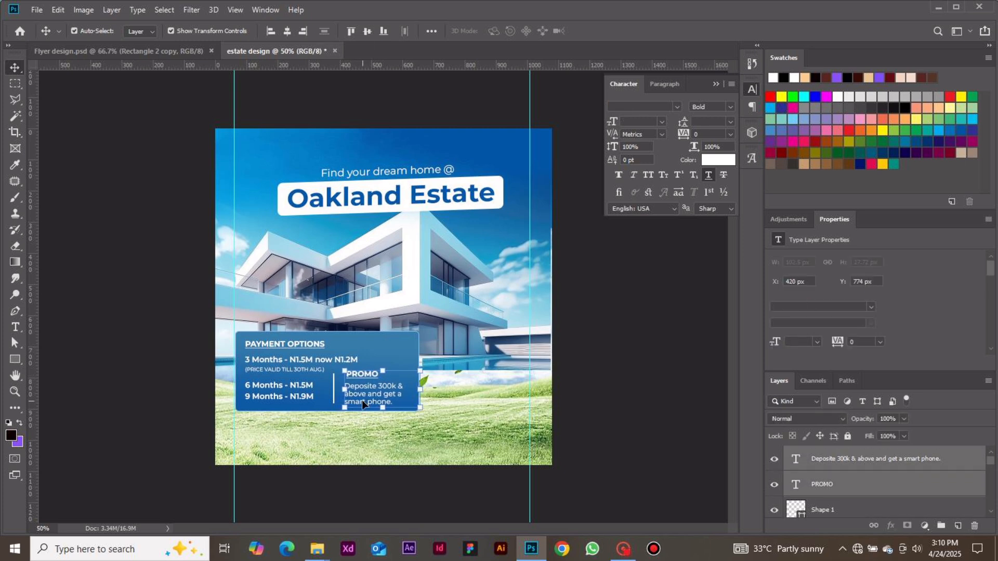
{"action": "left_click", "coordinate": [384, 491]}
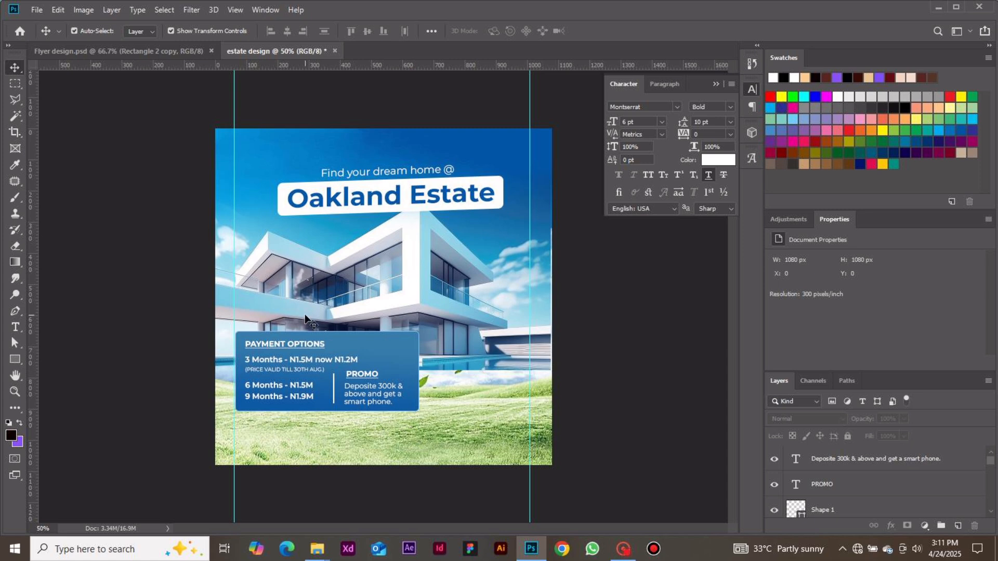
Draw a rectangle below the blue payment box and size it to 590 x 76 px.
{"action": "left_click", "coordinate": [19, 355]}
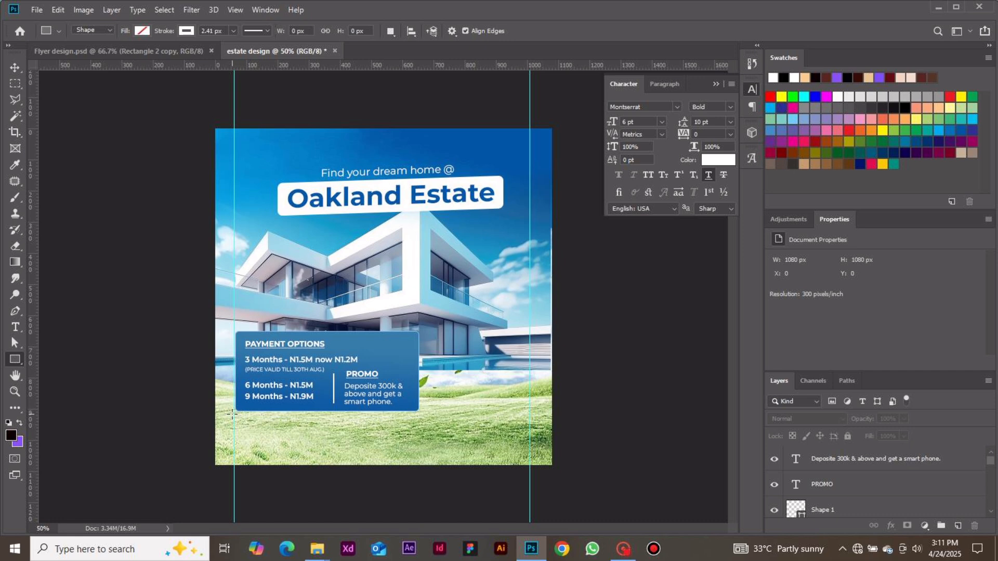
{"action": "left_click_drag", "start_coordinate": [232, 414], "coordinate": [419, 443]}
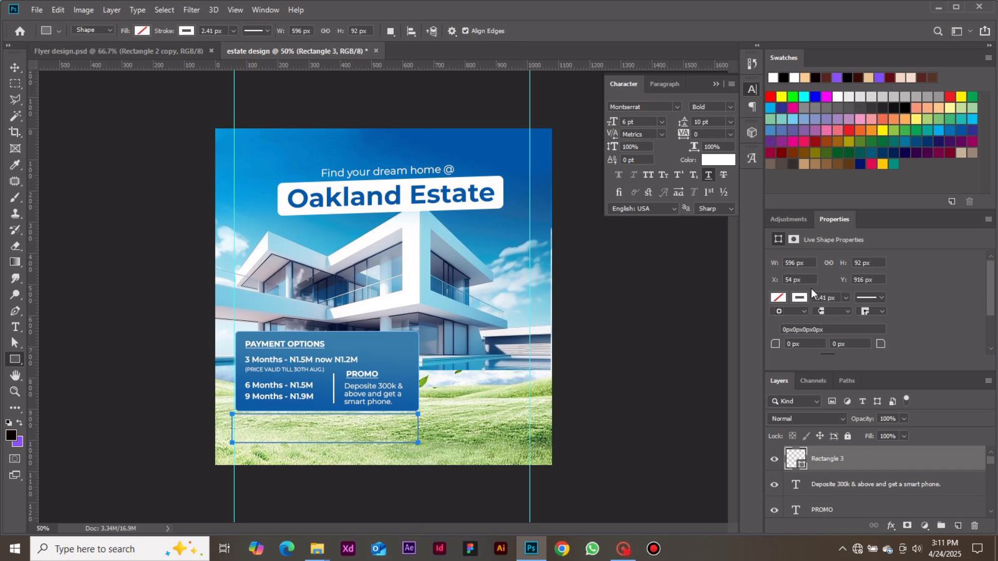
{"action": "double_click", "coordinate": [798, 261]}
{"action": "type", "text": "590"}
{"action": "key", "text": "Return"}
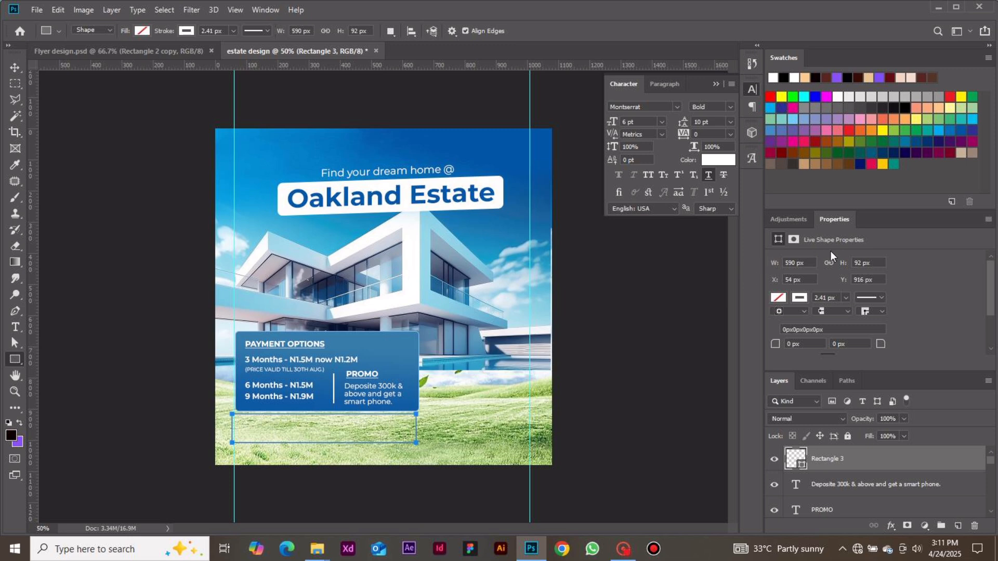
{"action": "double_click", "coordinate": [863, 264]}
{"action": "type", "text": "76"}
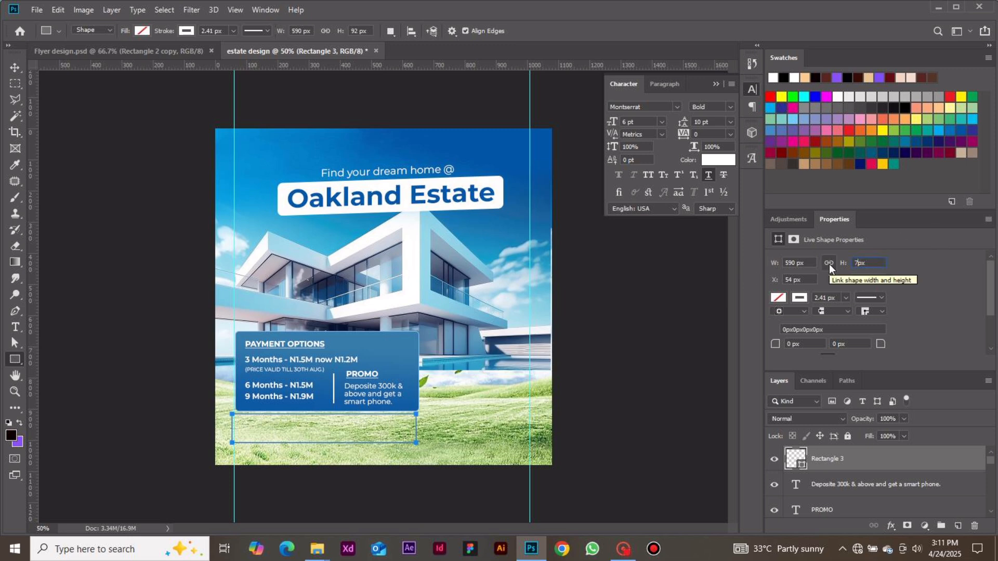
{"action": "key", "text": "Return"}
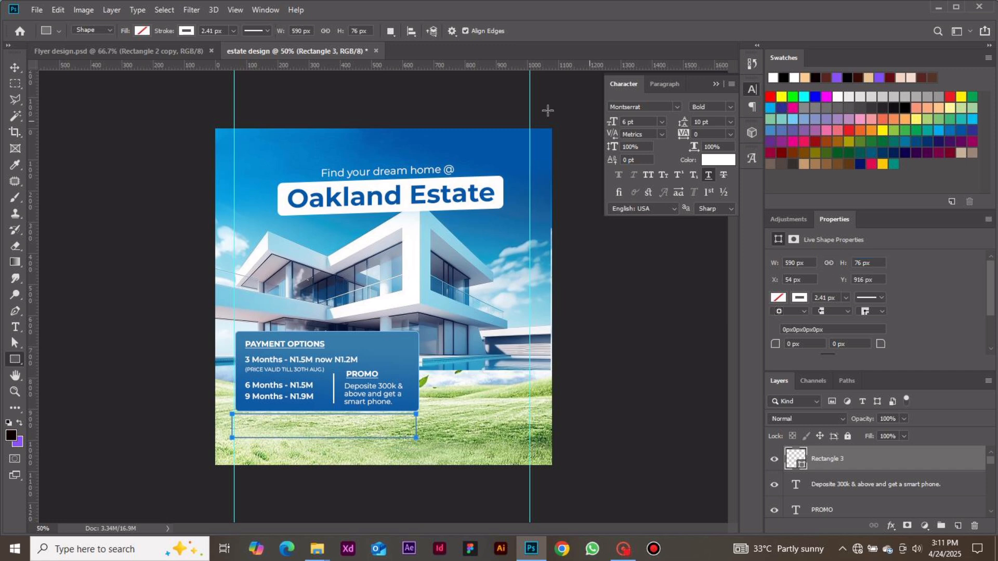
Give the new rectangle a white fill and no stroke.
{"action": "left_click", "coordinate": [187, 30]}
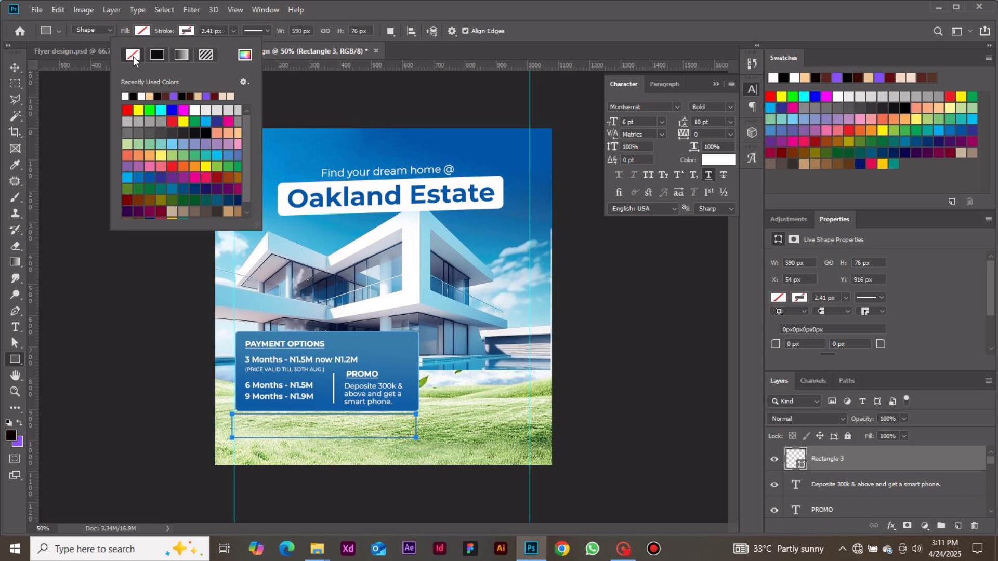
{"action": "left_click", "coordinate": [145, 31]}
{"action": "left_click", "coordinate": [145, 31]}
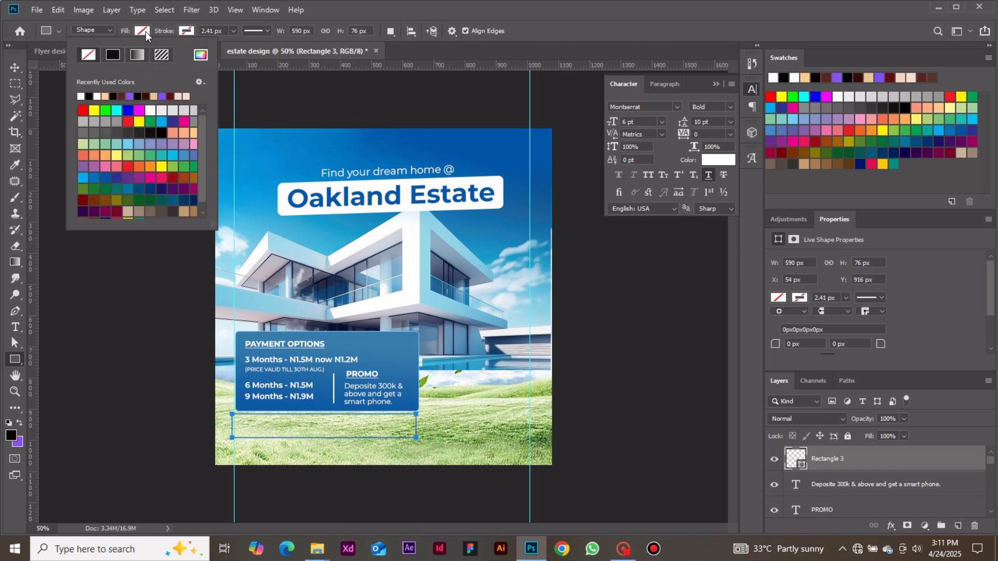
{"action": "left_click", "coordinate": [82, 97]}
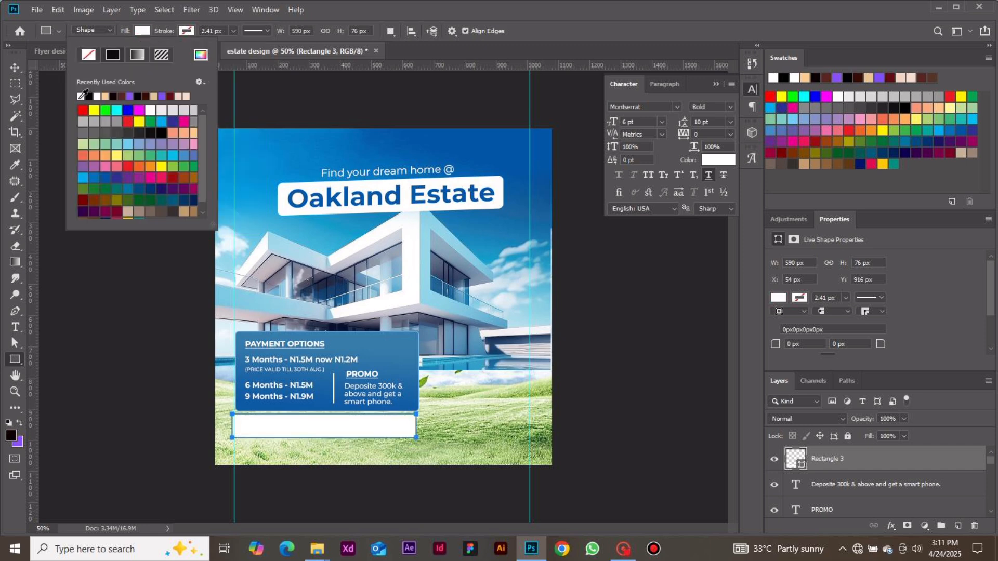
Align the white rectangle under the blue box at X 60 px, Y 930 px, and round all its corners to 12 px.
{"action": "left_click", "coordinate": [15, 67]}
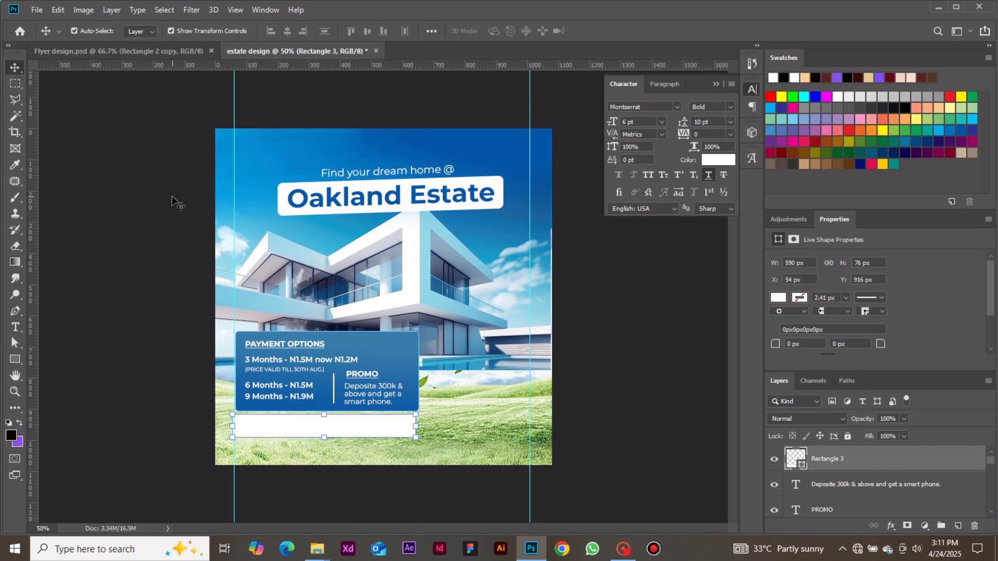
{"action": "left_click_drag", "start_coordinate": [294, 424], "coordinate": [295, 428]}
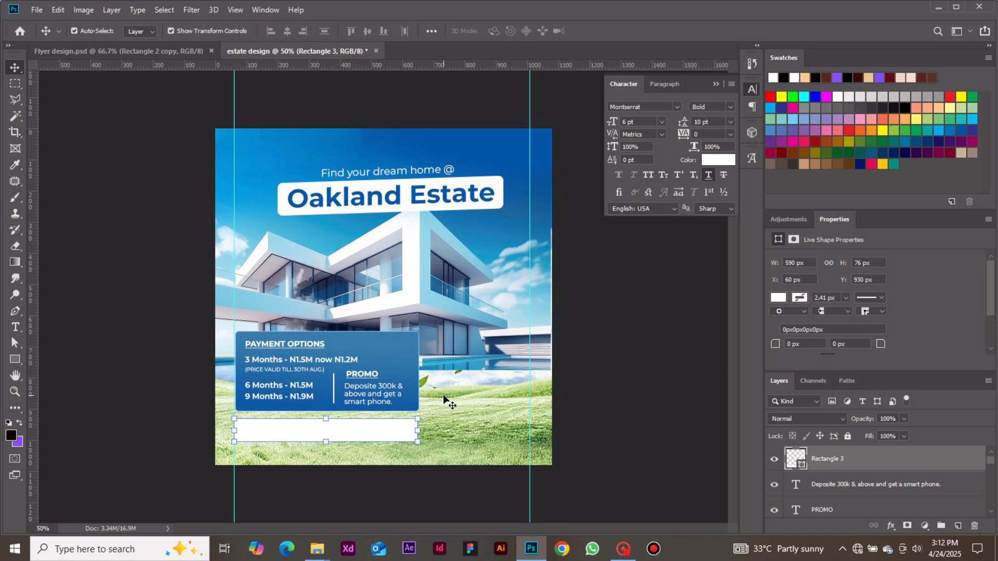
{"action": "double_click", "coordinate": [792, 343]}
{"action": "type", "text": "2.4"}
{"action": "type", "text": "12"}
{"action": "key", "text": "Return"}
{"action": "left_click", "coordinate": [682, 392]}
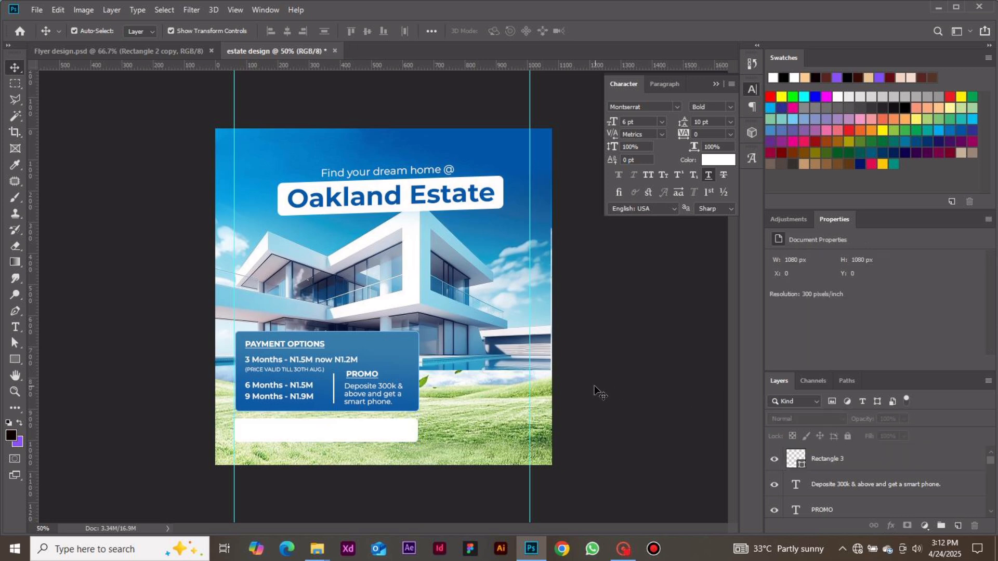
Change the fill colour of the white bar below the blue payment box to #1a1e21.
{"action": "left_click", "coordinate": [395, 431]}
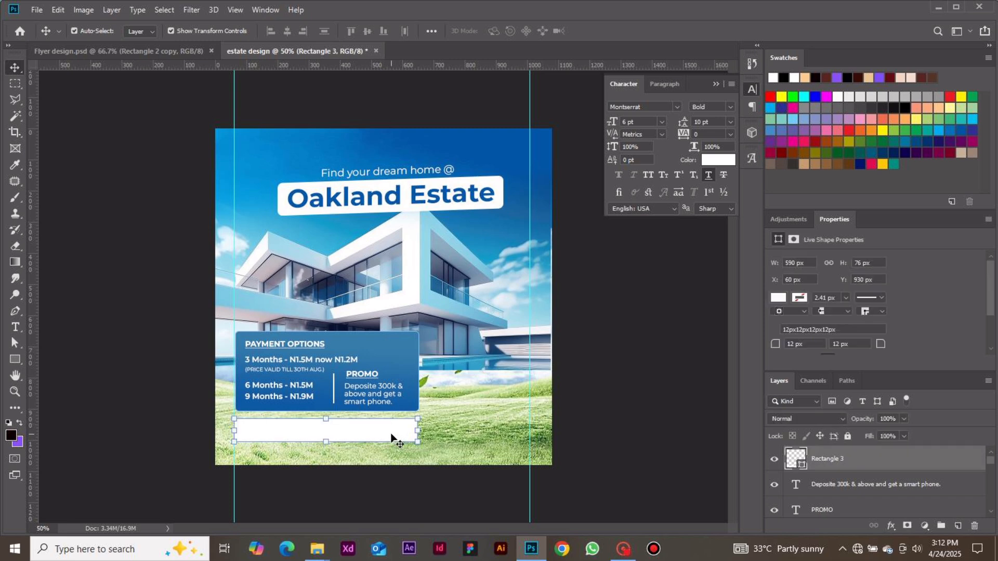
{"action": "double_click", "coordinate": [796, 452]}
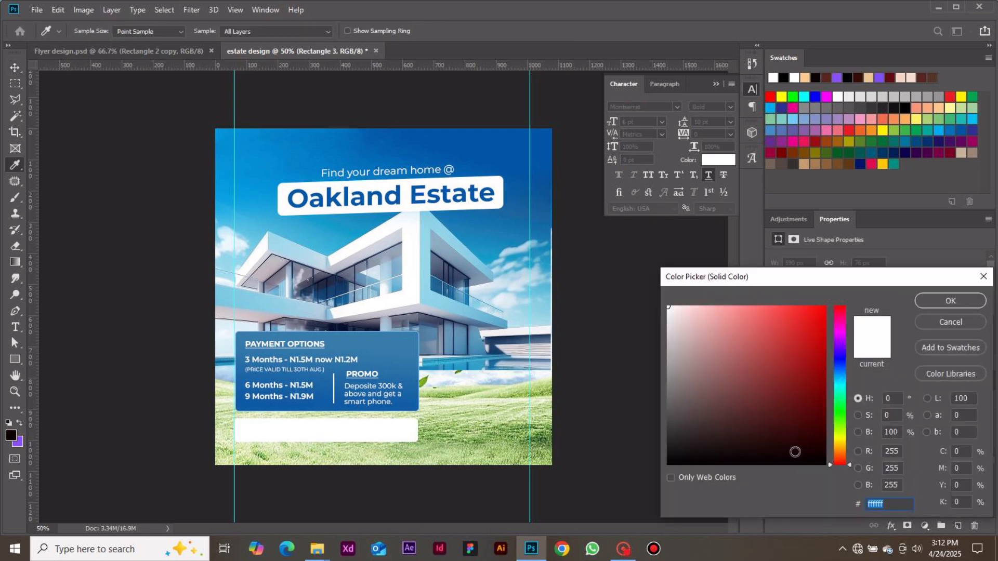
{"action": "type", "text": "1"}
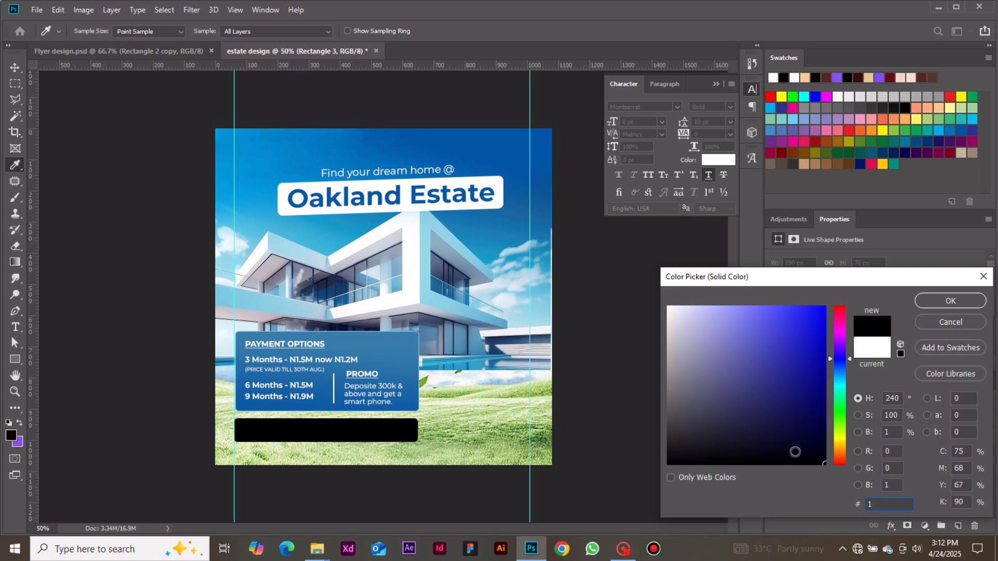
{"action": "type", "text": "a"}
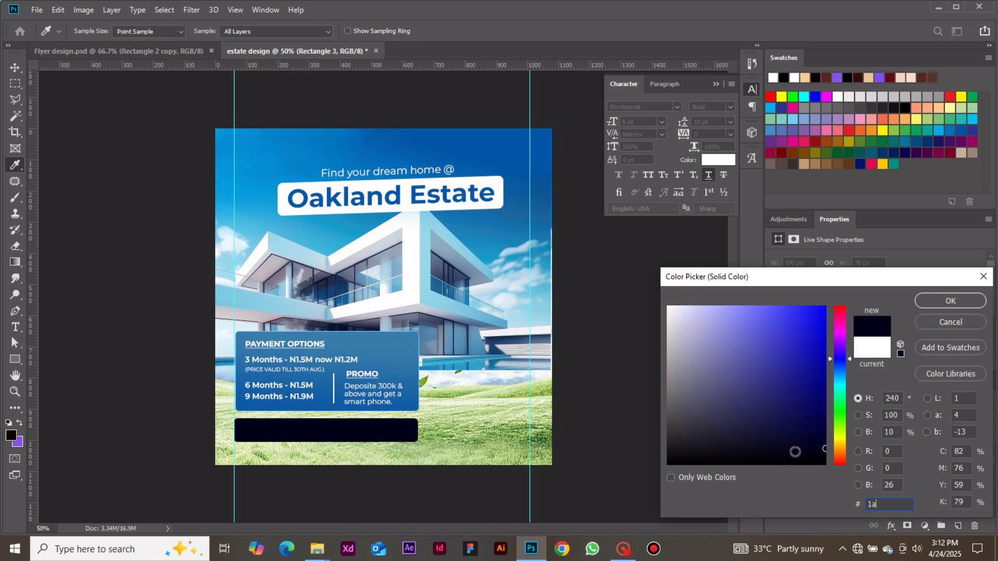
{"action": "type", "text": "1"}
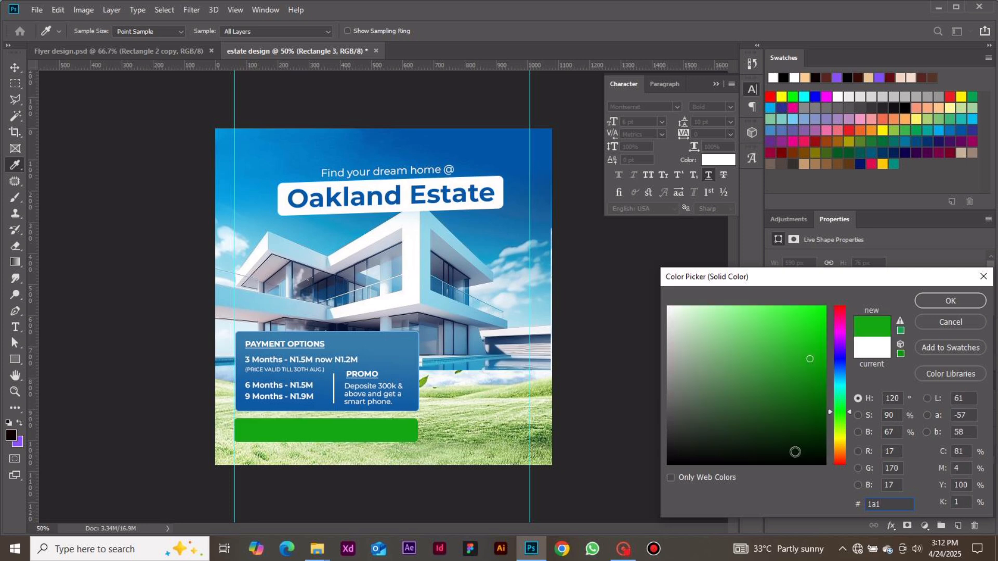
{"action": "type", "text": "e"}
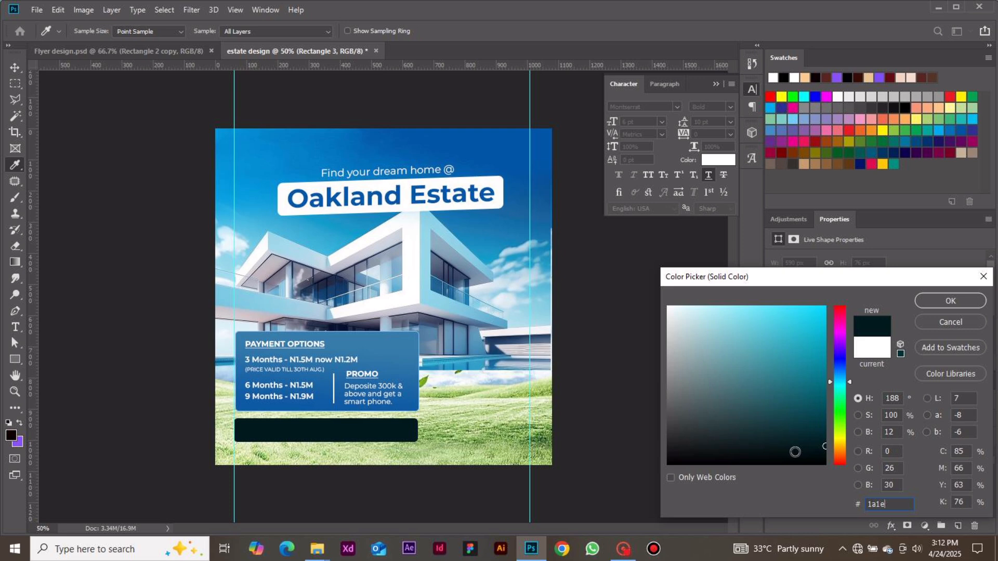
{"action": "type", "text": "21"}
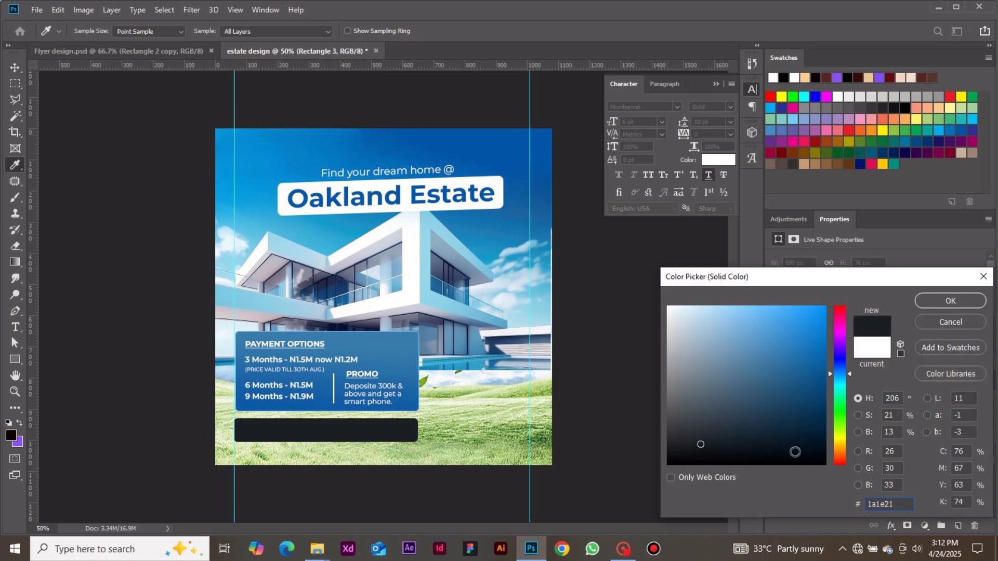
{"action": "key", "text": "Return"}
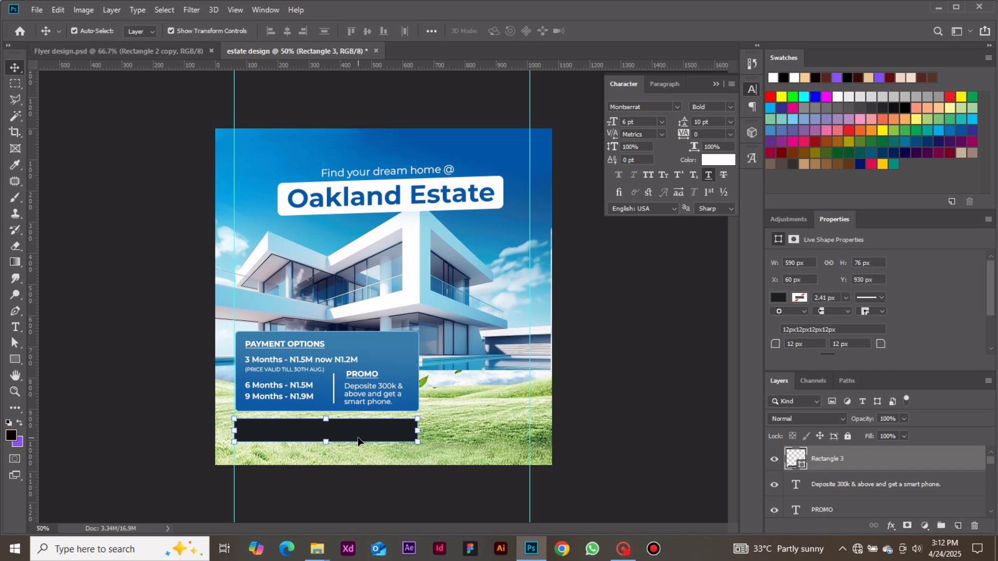
{"action": "left_click", "coordinate": [593, 391]}
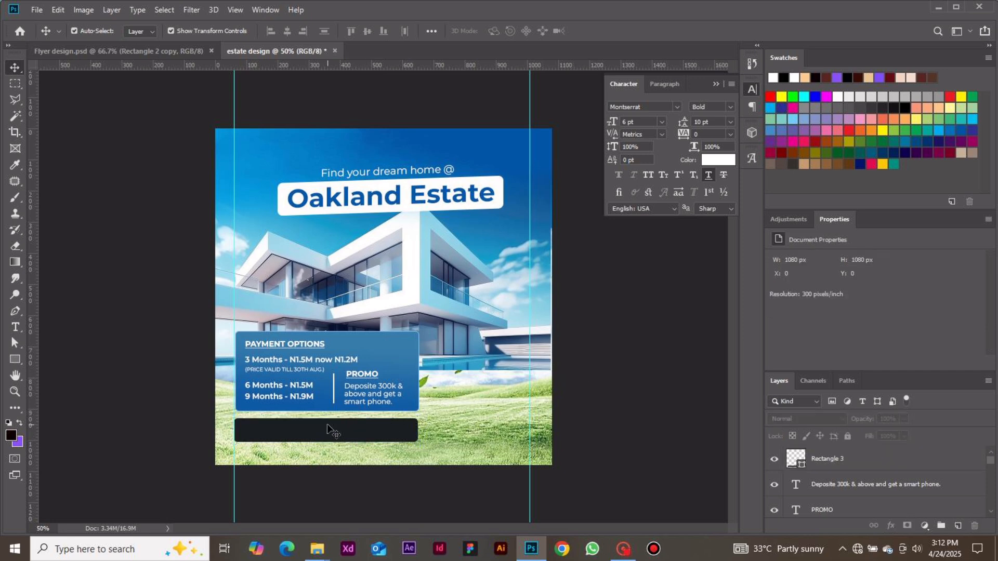
Add a text line with the contact phone number on the dark bar, keeping the current Montserrat Bold 6 pt white style.
{"action": "key", "text": "t"}
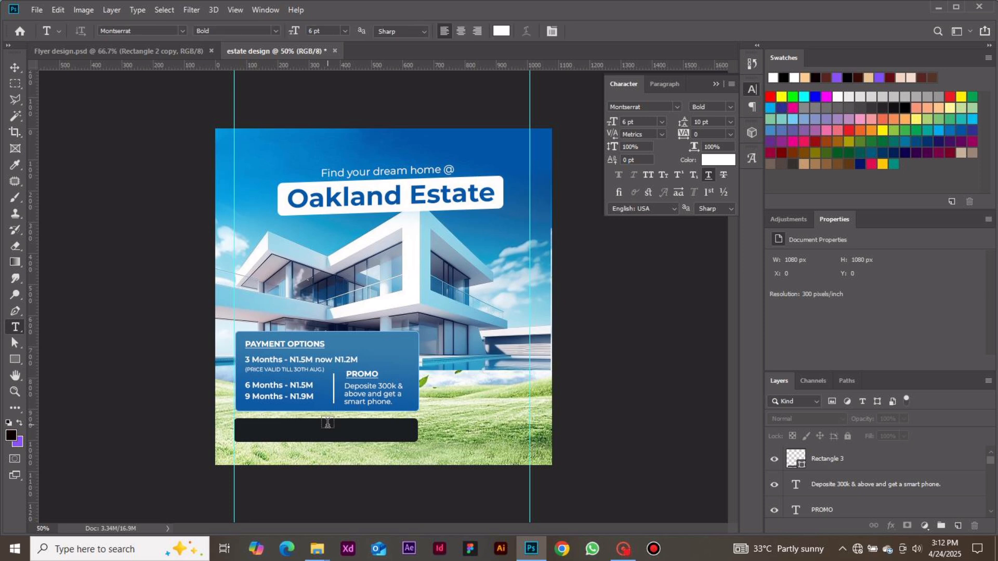
{"action": "left_click", "coordinate": [293, 429]}
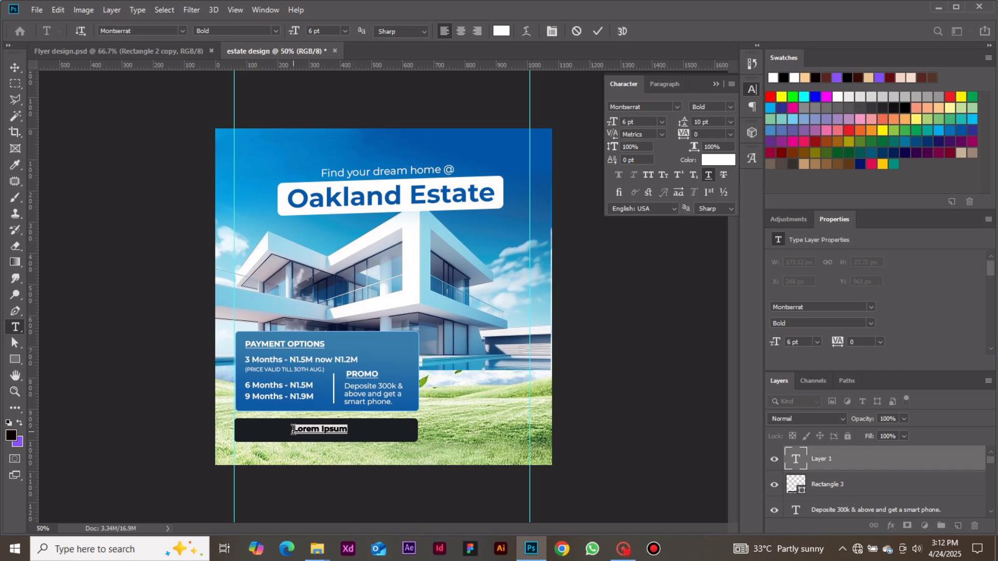
{"action": "key", "text": "BackSpace"}
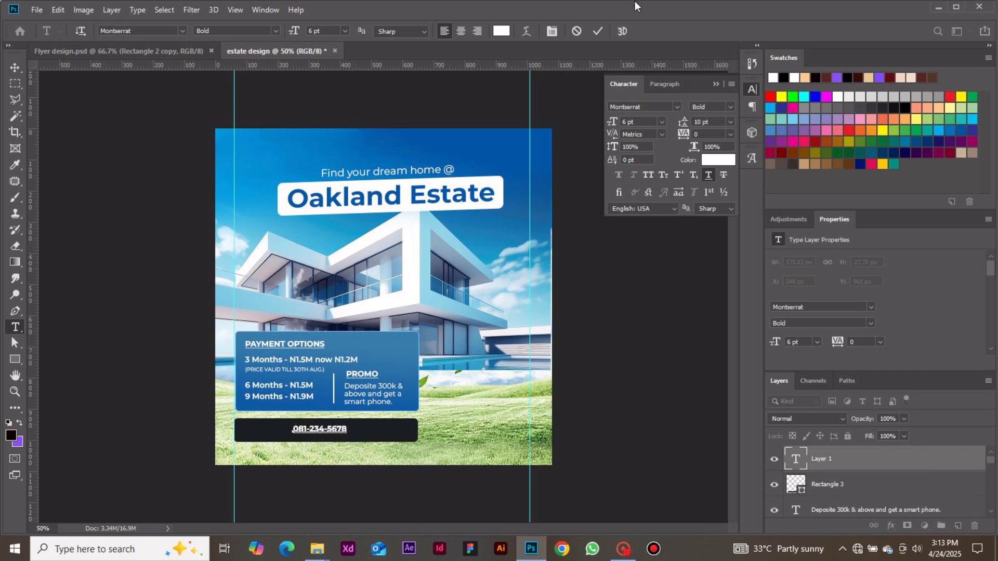
{"action": "left_click", "coordinate": [598, 30]}
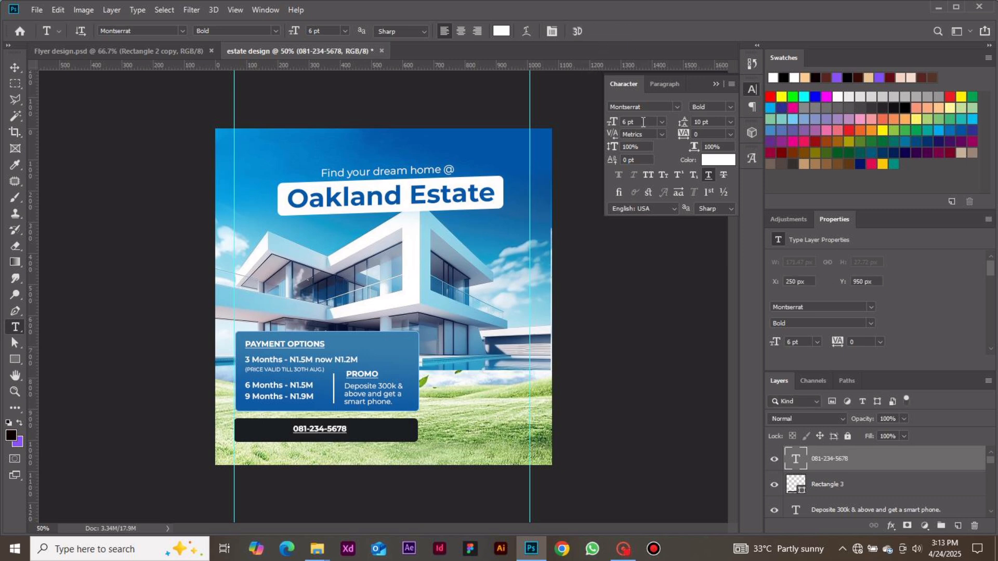
Remove the underline from the phone number and move it toward the left end of the dark bar, vertically centred.
{"action": "left_click", "coordinate": [16, 67]}
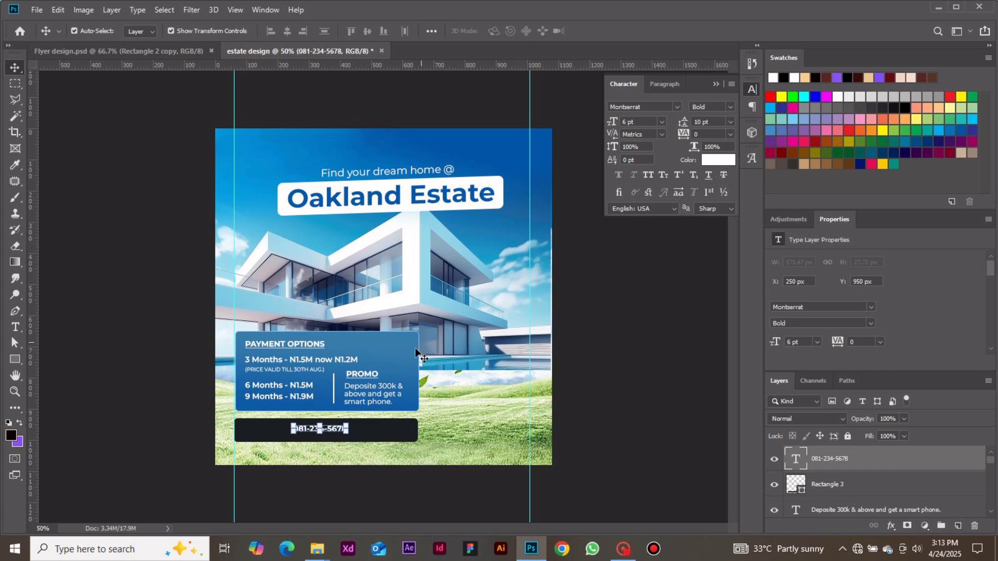
{"action": "left_click", "coordinate": [345, 476]}
{"action": "left_click_drag", "start_coordinate": [333, 432], "coordinate": [298, 436]}
{"action": "left_click", "coordinate": [352, 486]}
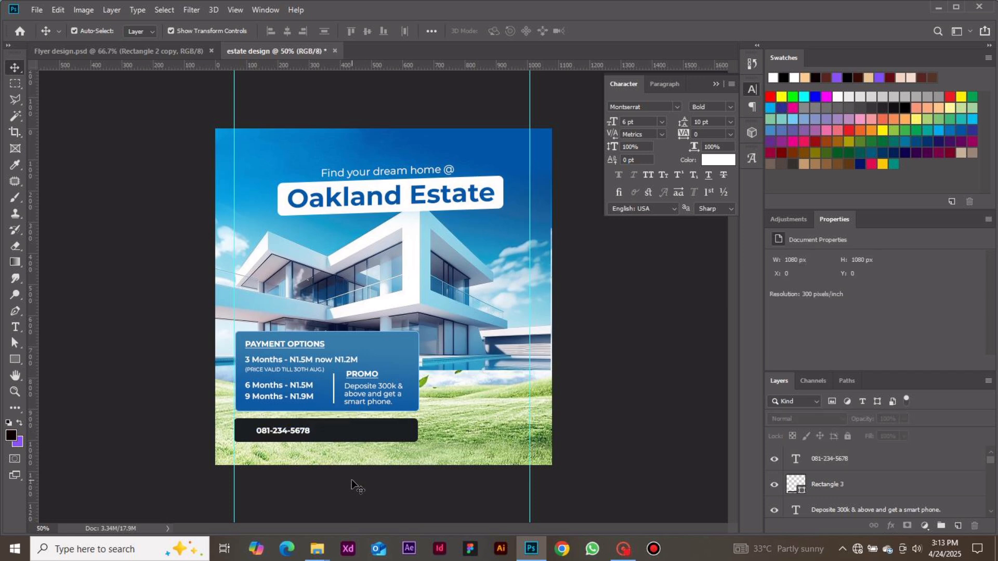
Create a circle with the Ellipse tool, 42 px wide and 42 px high, to the right of the blue box.
{"action": "left_click", "coordinate": [20, 357]}
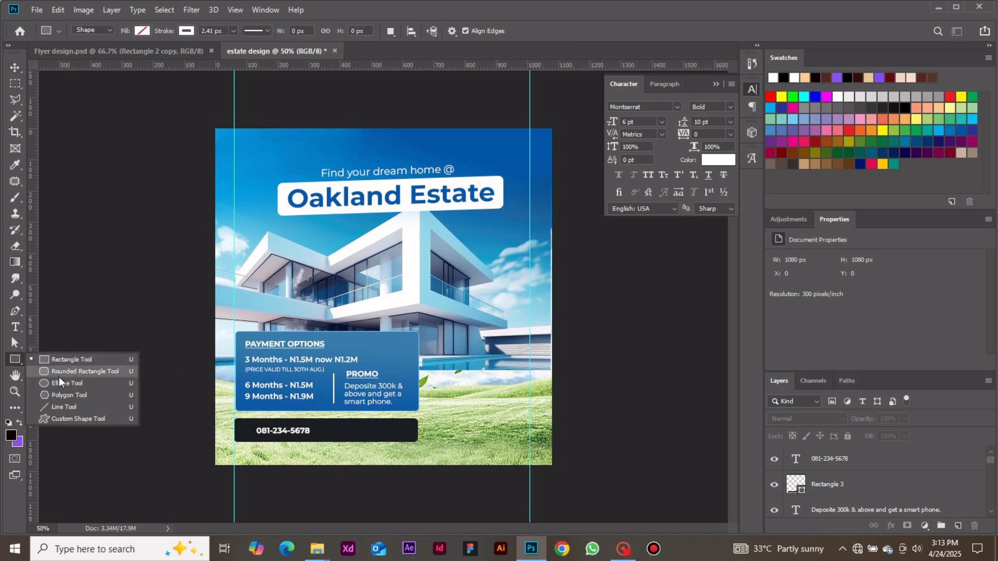
{"action": "left_click", "coordinate": [64, 384]}
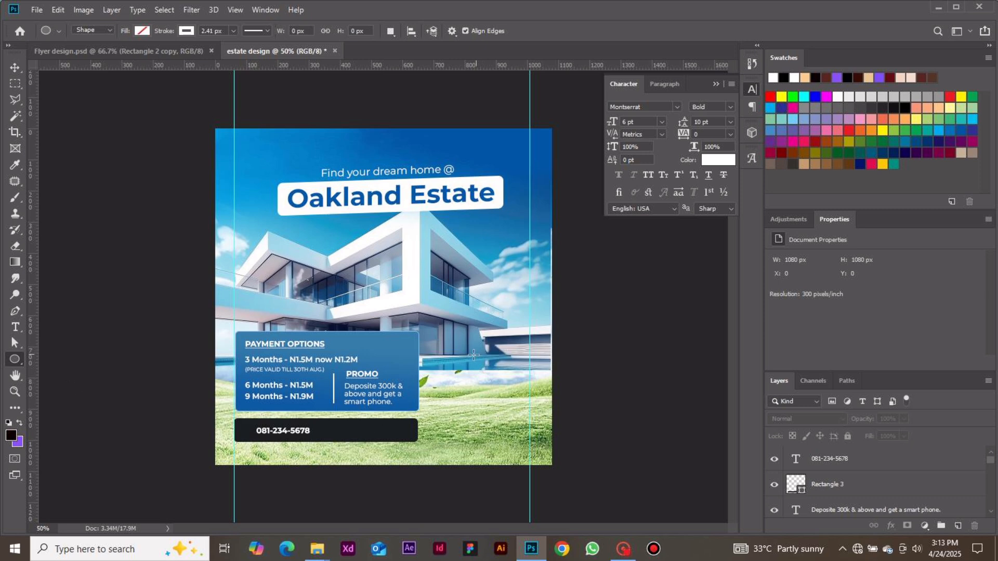
{"action": "left_click", "coordinate": [454, 359]}
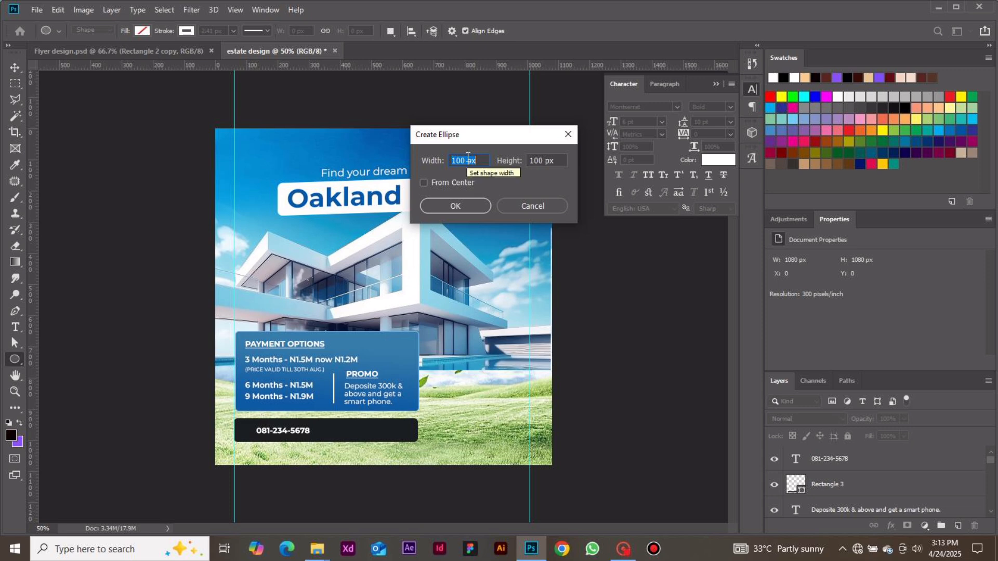
{"action": "type", "text": "42"}
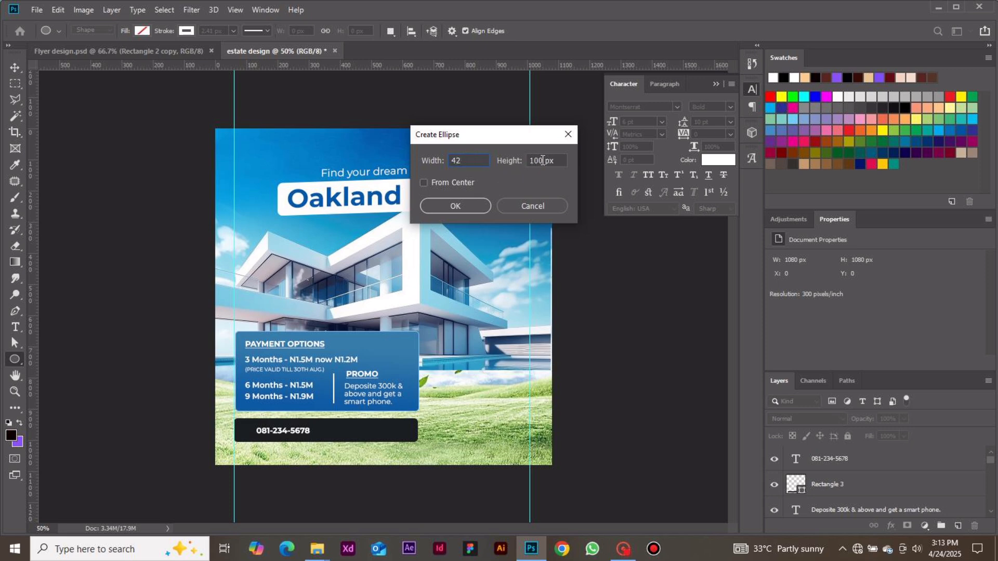
{"action": "key", "text": "Tab"}
{"action": "type", "text": "42"}
{"action": "key", "text": "Return"}
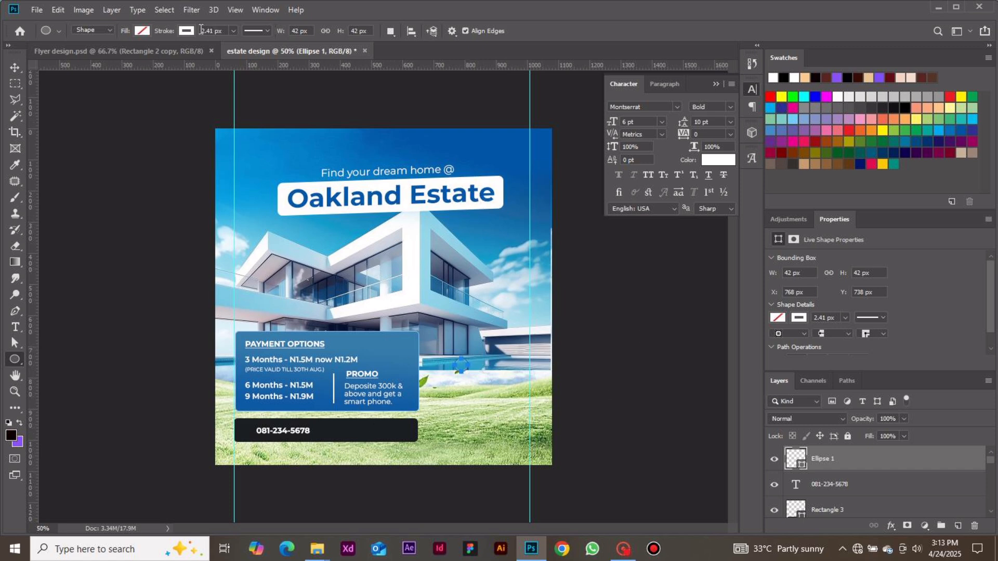
Give the new circle a white fill and no stroke.
{"action": "left_click", "coordinate": [142, 30]}
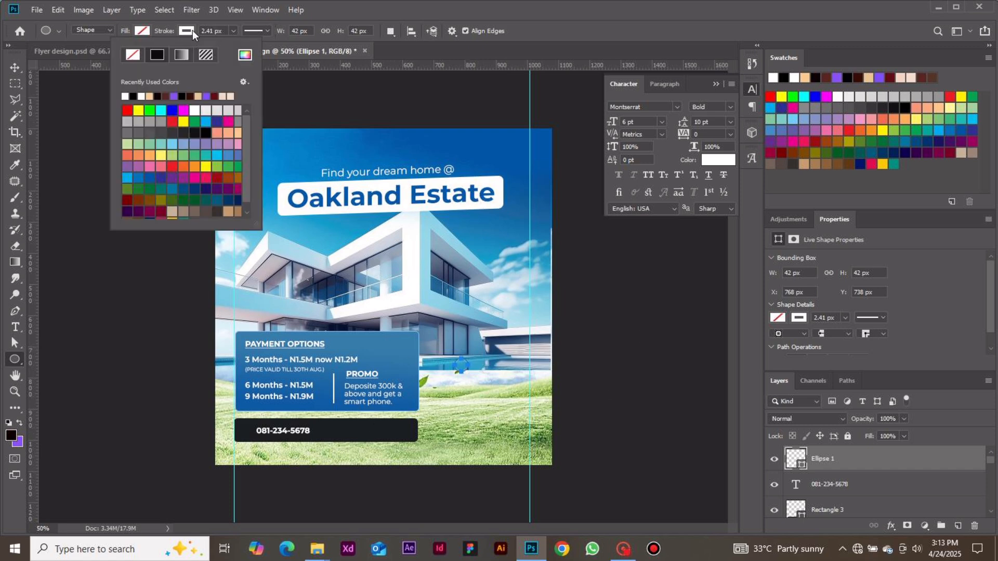
{"action": "left_click", "coordinate": [133, 55]}
{"action": "left_click", "coordinate": [126, 95]}
{"action": "left_click", "coordinate": [148, 30]}
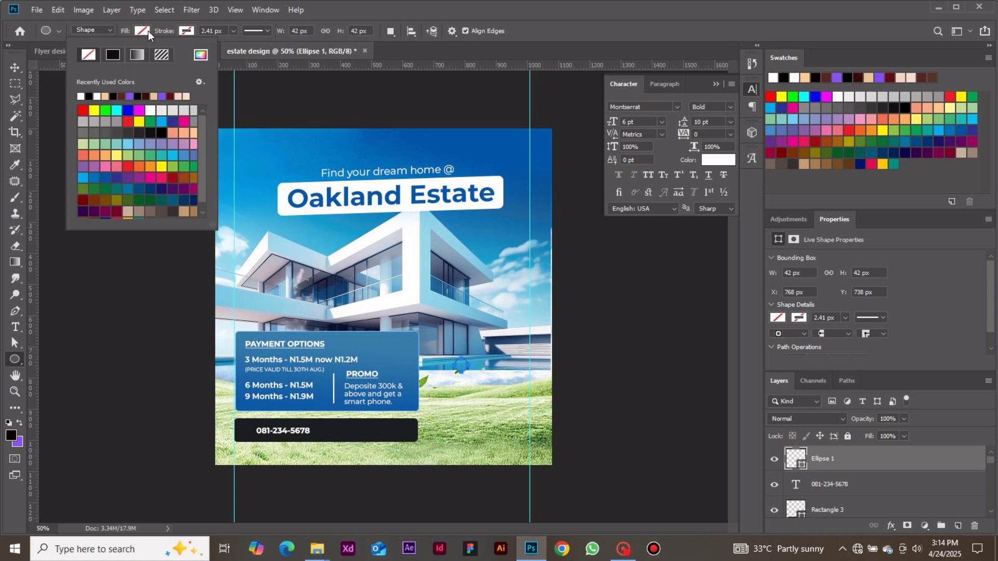
{"action": "left_click", "coordinate": [81, 95]}
{"action": "left_click", "coordinate": [12, 69]}
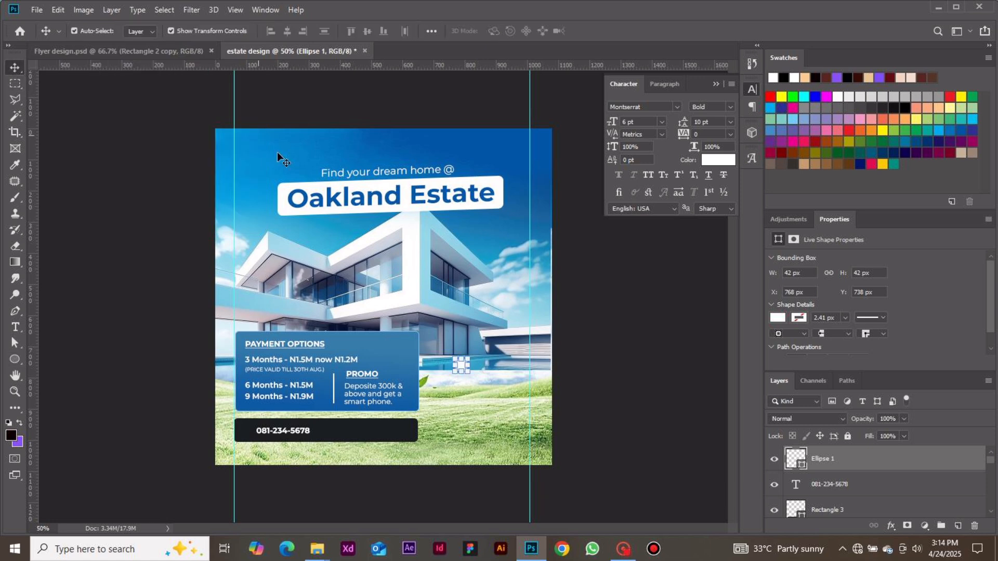
{"action": "left_click", "coordinate": [525, 359]}
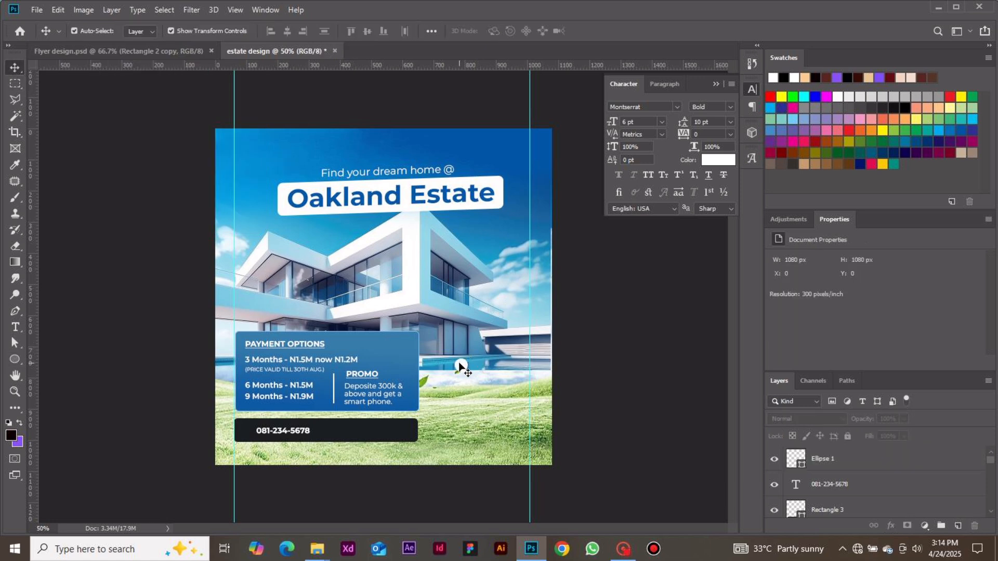
Move the white circle onto the dark bar in front of the phone number, at about X 74 px, Y 946 px.
{"action": "left_click_drag", "start_coordinate": [459, 363], "coordinate": [244, 432]}
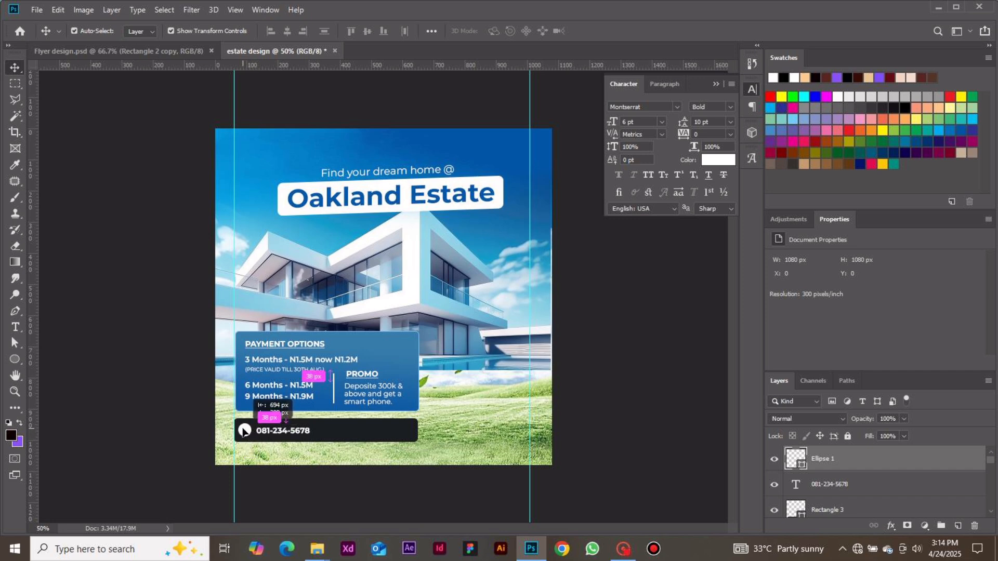
{"action": "left_click_drag", "start_coordinate": [243, 432], "coordinate": [244, 431]}
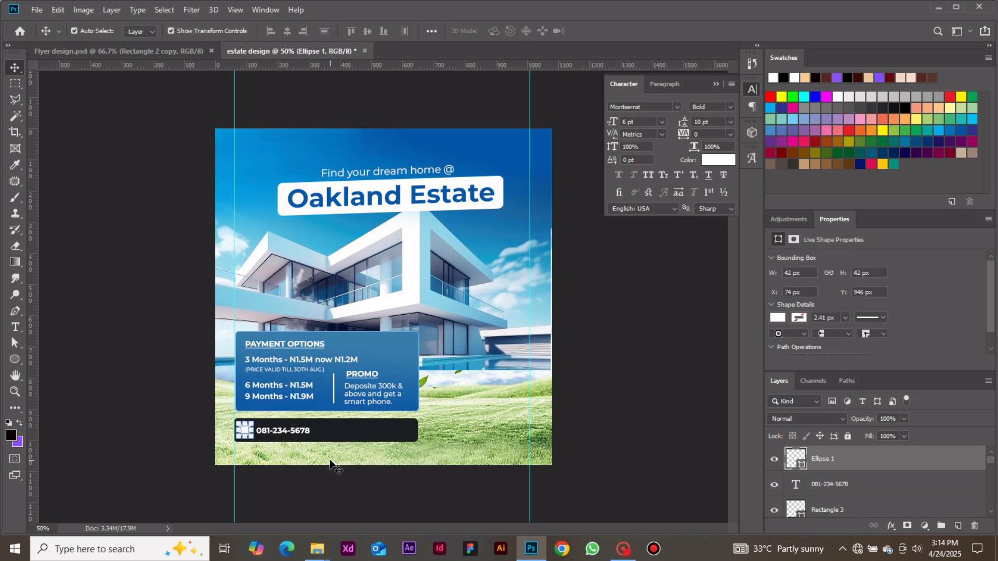
{"action": "left_click", "coordinate": [331, 484]}
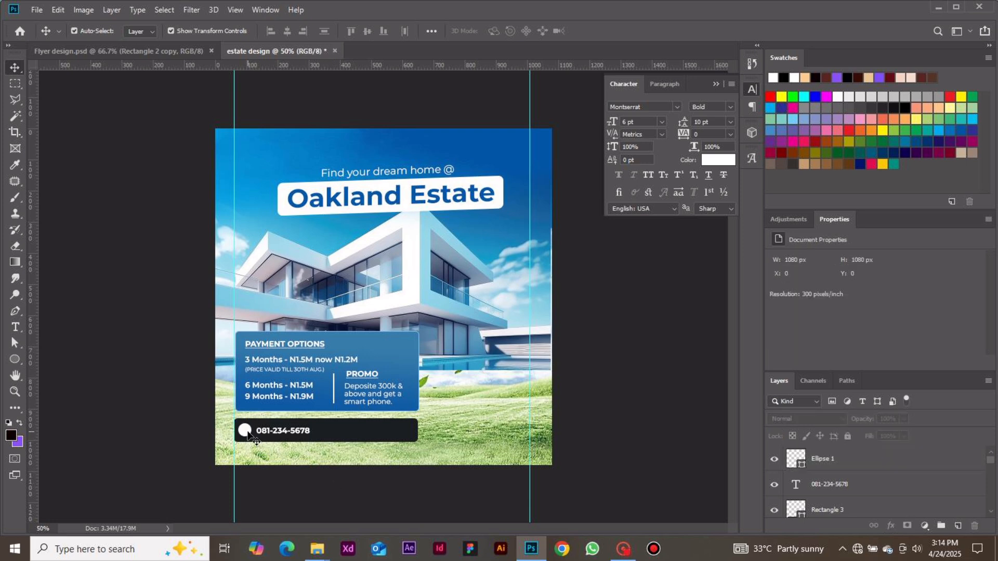
Place the 322424_call_icon image as an embedded object in the flyer.
{"action": "left_click", "coordinate": [39, 12]}
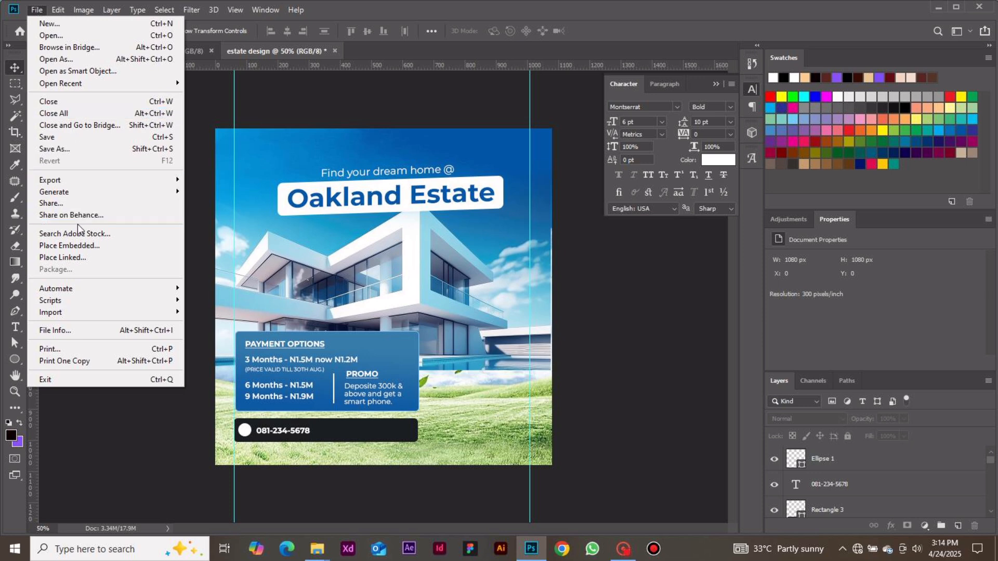
{"action": "left_click", "coordinate": [82, 242]}
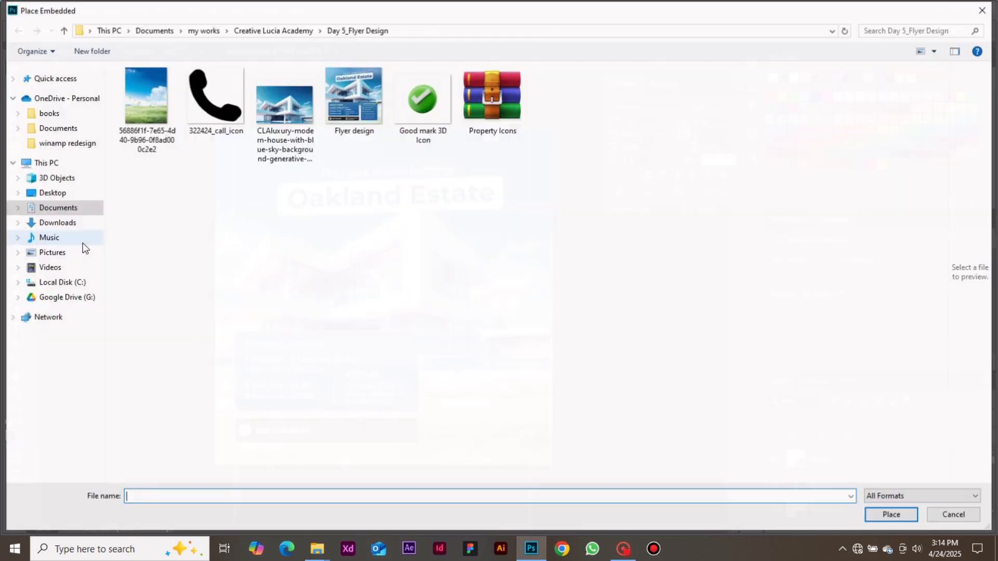
{"action": "left_click", "coordinate": [214, 114]}
{"action": "double_click", "coordinate": [214, 105]}
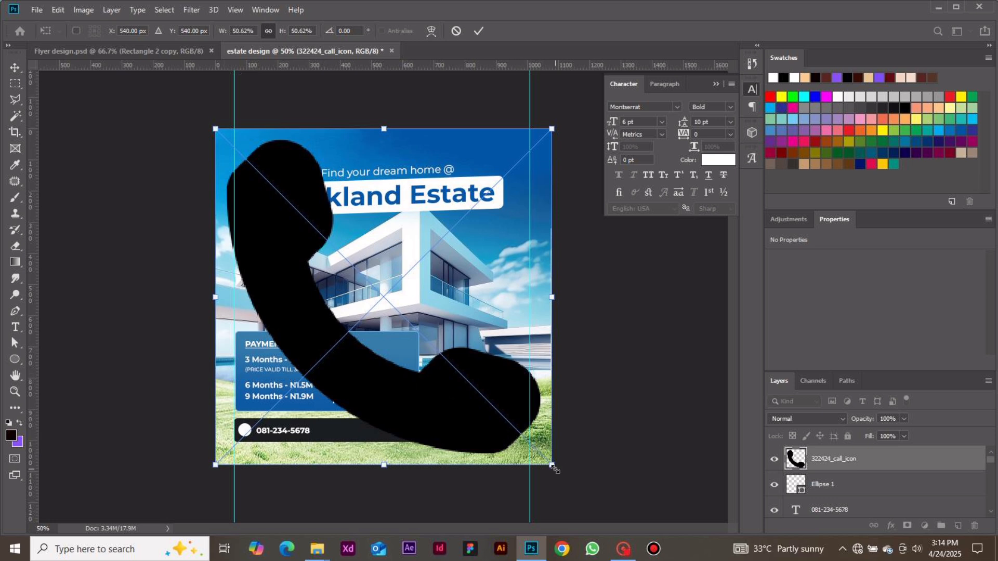
Scale the call icon down to about 33 x 33 px and position it over the white circle at about X 83 px, Y 951 px.
{"action": "left_click_drag", "start_coordinate": [552, 465], "coordinate": [341, 254]}
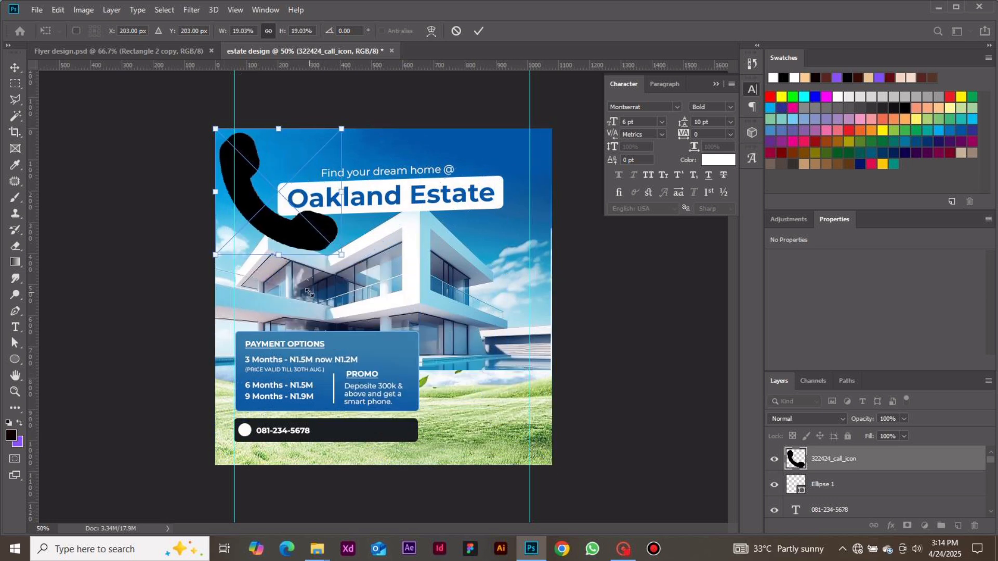
{"action": "left_click_drag", "start_coordinate": [215, 129], "coordinate": [254, 442]}
{"action": "key", "text": "Return"}
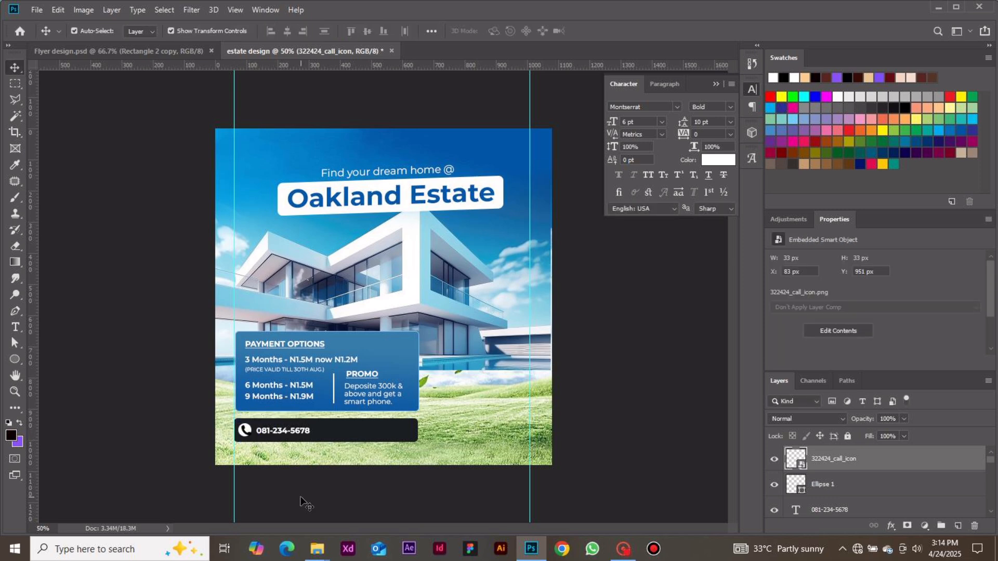
{"action": "left_click", "coordinate": [301, 498]}
Shrink the call icon to 1.22% and centre it inside the white circle beside the phone number.
{"action": "left_click", "coordinate": [250, 441]}
{"action": "key", "text": "ctrl+plus"}
{"action": "key", "text": "ctrl+plus"}
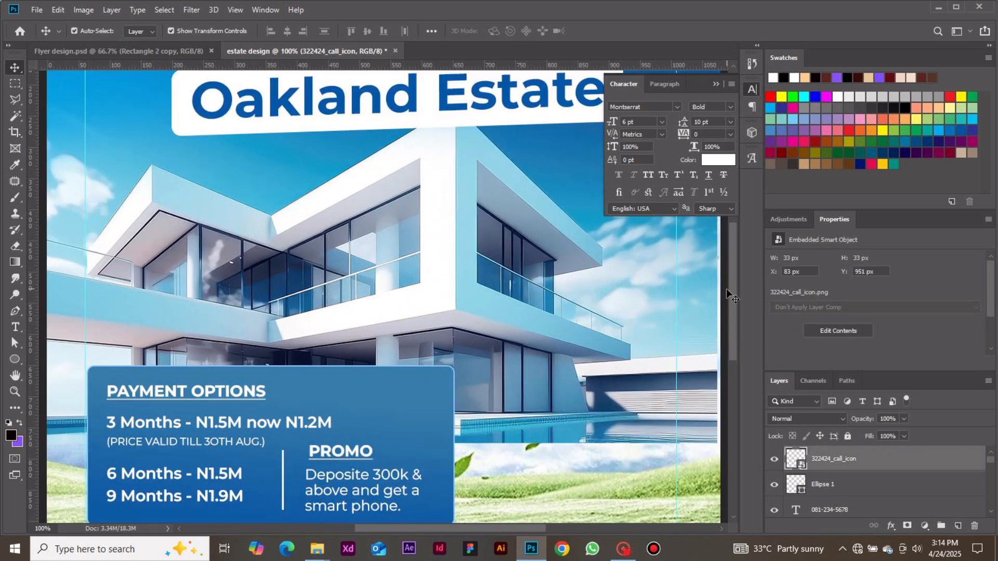
{"action": "left_click_drag", "start_coordinate": [729, 293], "coordinate": [734, 339]}
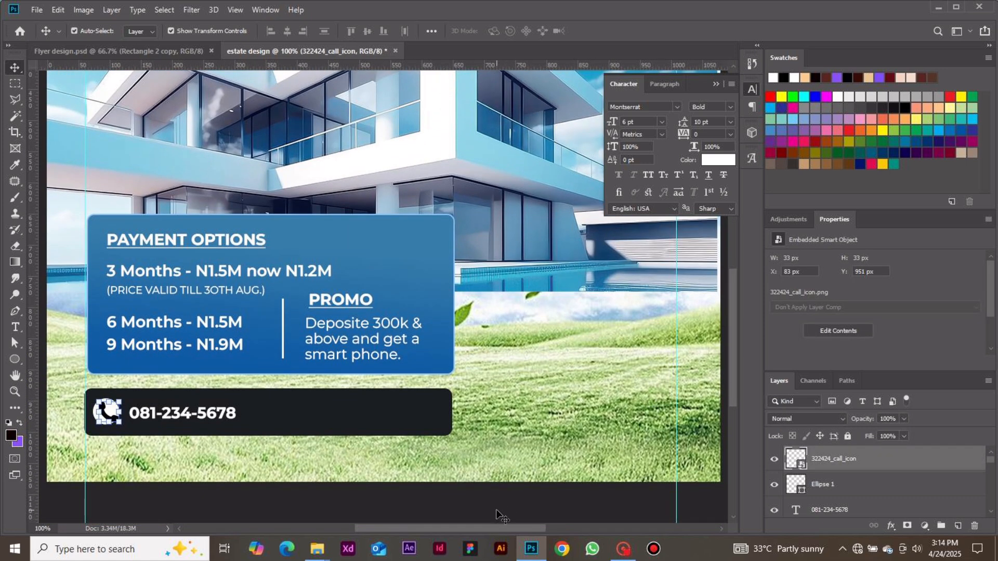
{"action": "left_click_drag", "start_coordinate": [485, 529], "coordinate": [463, 526]}
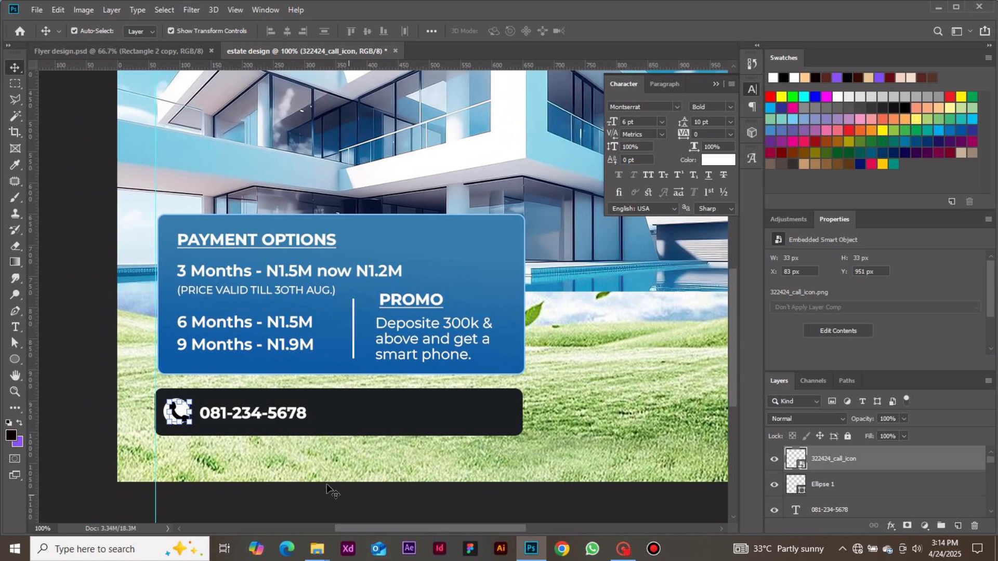
{"action": "key", "text": "ctrl+t"}
{"action": "left_click_drag", "start_coordinate": [192, 426], "coordinate": [177, 415]}
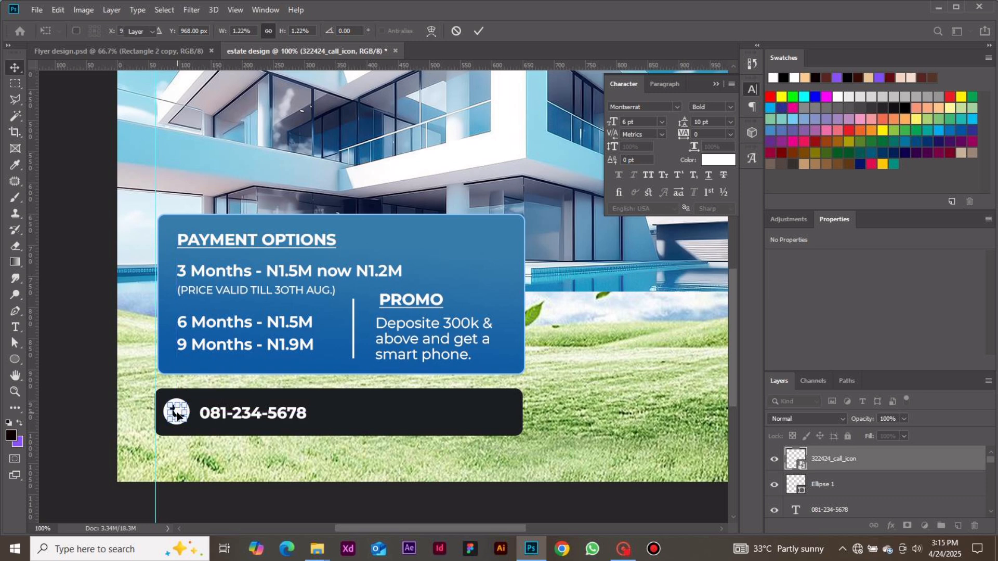
{"action": "key", "text": "Return"}
{"action": "left_click", "coordinate": [99, 405]}
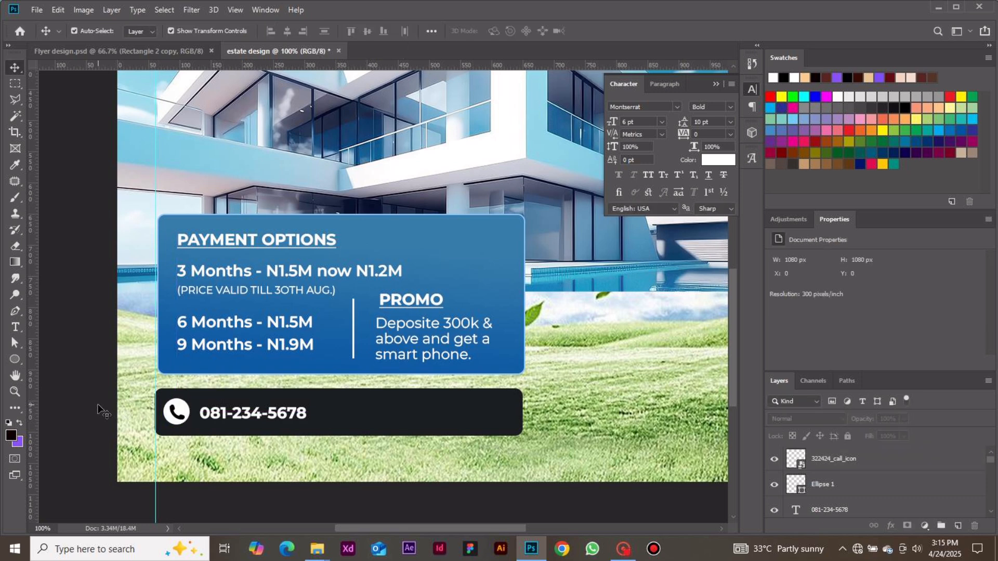
Duplicate the white circle and move the copy along the dark bar past the phone number, to X 370 px, Y 946 px.
{"action": "key", "text": "ctrl+minus"}
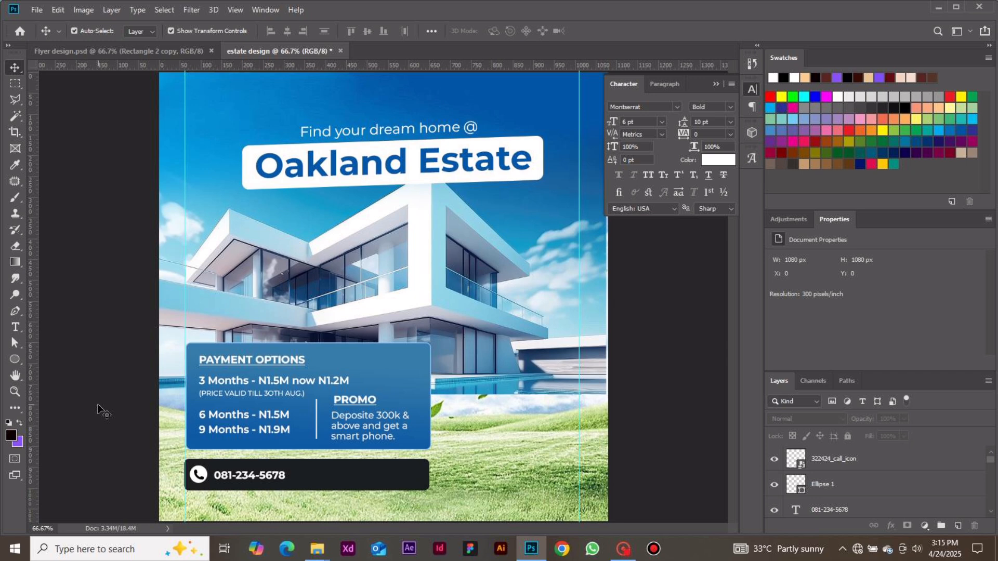
{"action": "left_click", "coordinate": [204, 473]}
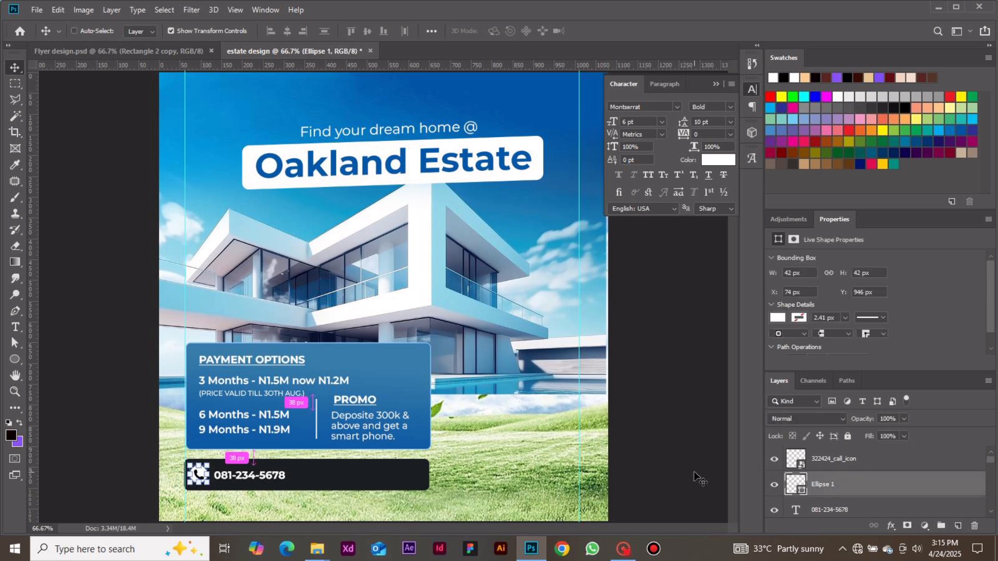
{"action": "key", "text": "ctrl+j"}
{"action": "left_click_drag", "start_coordinate": [922, 486], "coordinate": [910, 459]}
{"action": "key", "text": "shift+Right"}
{"action": "key", "text": "shift+Right"}
{"action": "key", "text": "shift+Right"}
{"action": "key", "text": "shift+Right"}
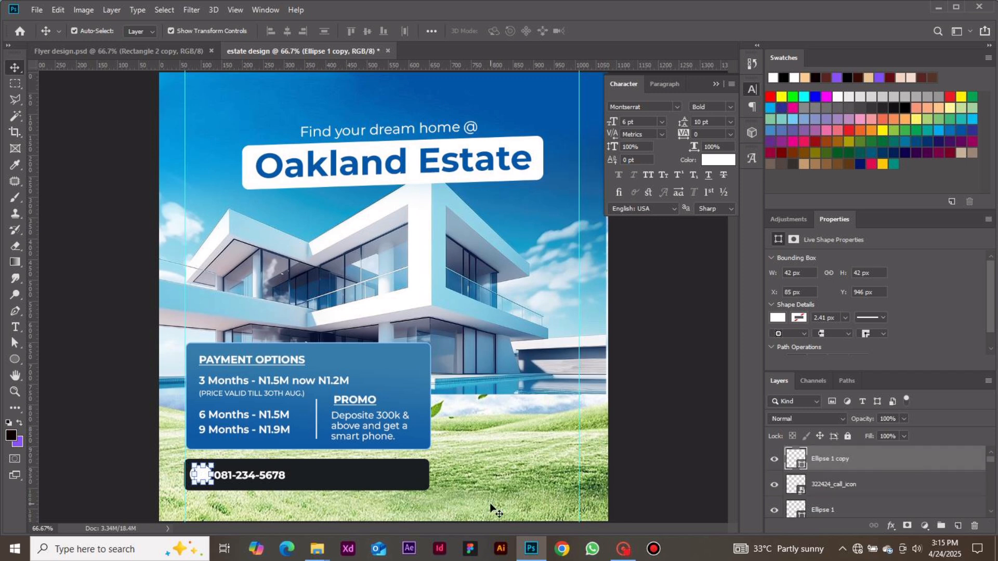
{"action": "left_click_drag", "start_coordinate": [217, 475], "coordinate": [325, 476]}
{"action": "left_click_drag", "start_coordinate": [327, 476], "coordinate": [322, 475]}
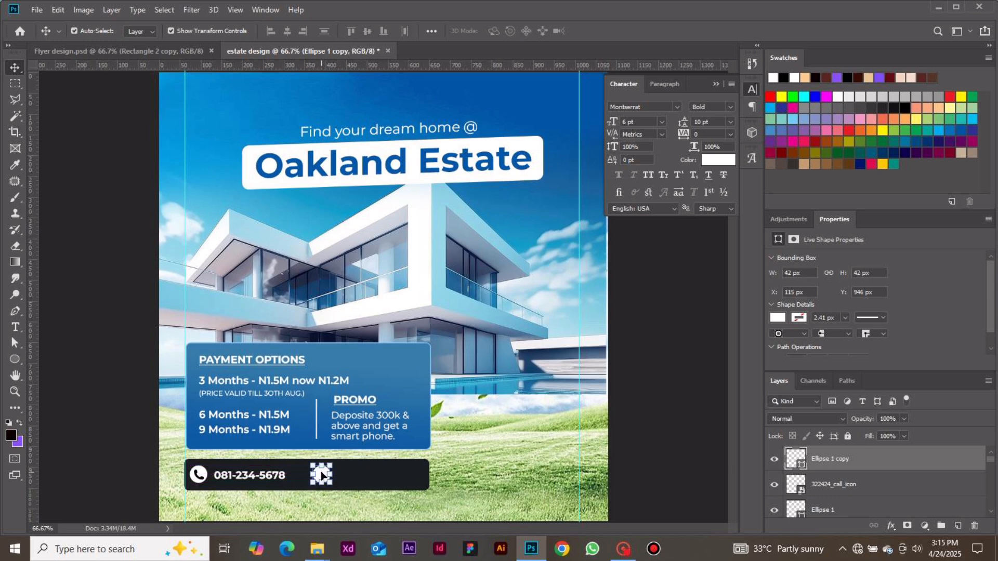
{"action": "left_click", "coordinate": [627, 434]}
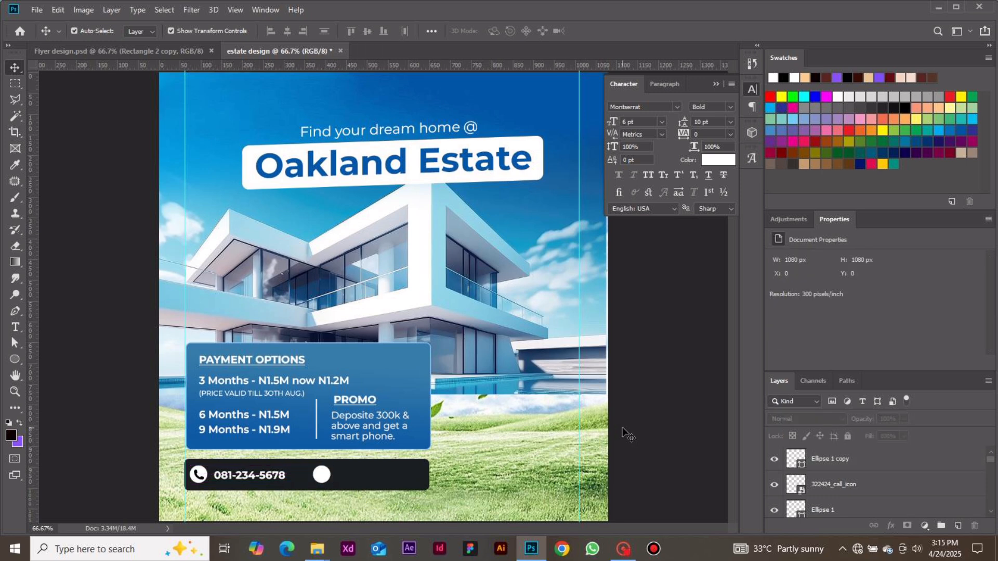
Choose the solid envelope as the shape for the Custom Shape tool.
{"action": "left_click", "coordinate": [14, 359]}
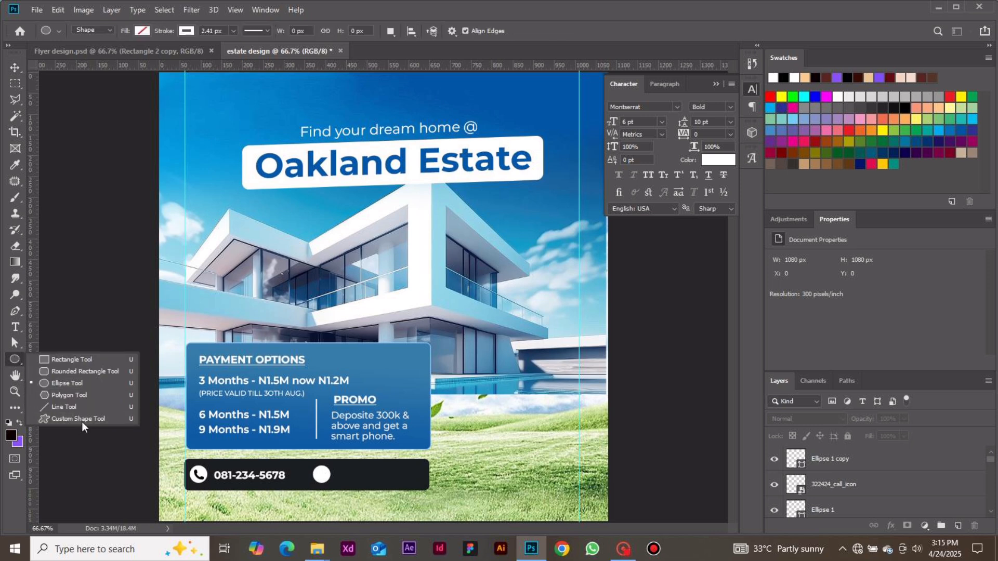
{"action": "left_click", "coordinate": [80, 420]}
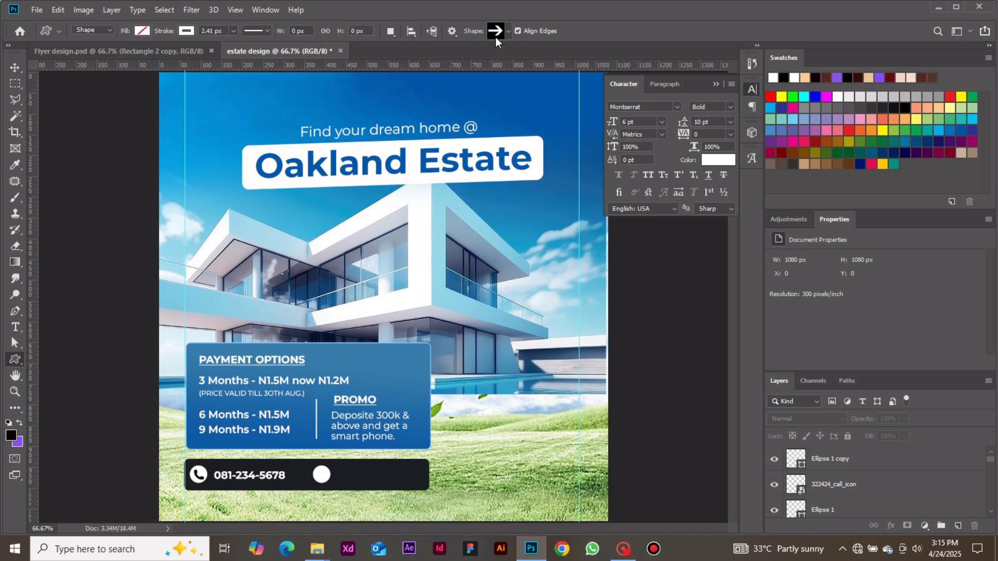
{"action": "left_click", "coordinate": [507, 30]}
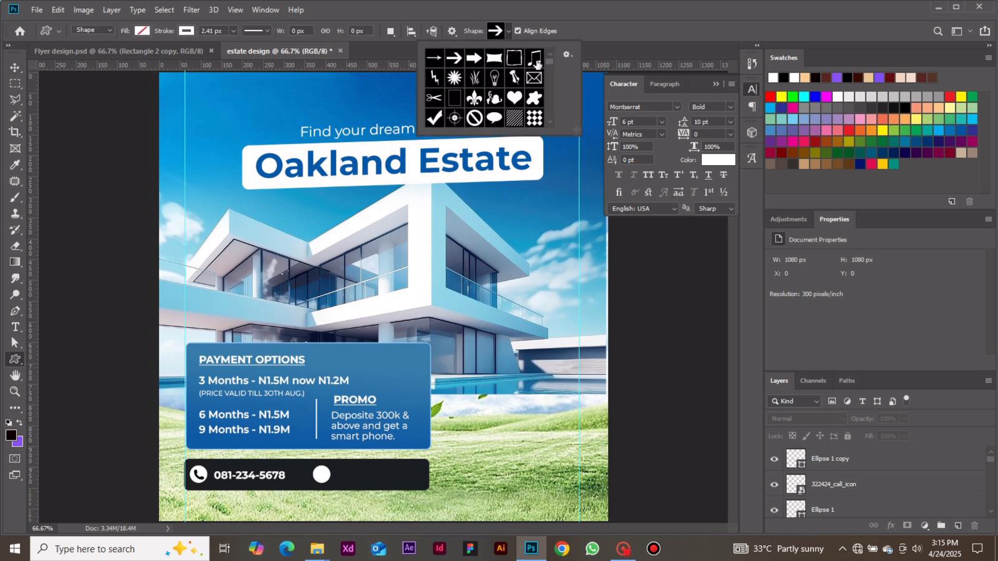
{"action": "scroll", "coordinate": [548, 72], "scroll_direction": "down", "scroll_amount": 6}
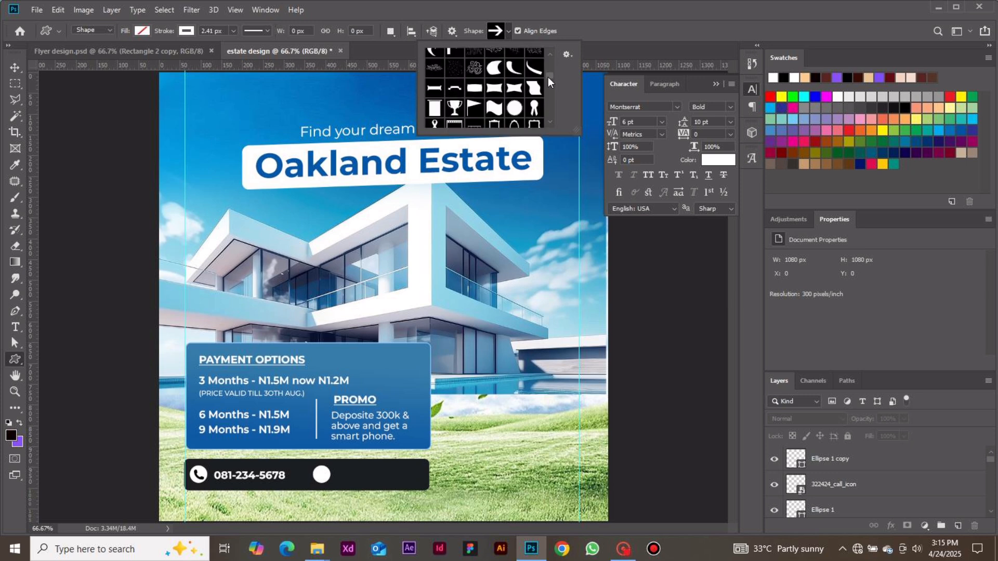
{"action": "mouse_move", "coordinate": [551, 82]}
{"action": "left_mouse_down"}
{"action": "mouse_move", "coordinate": [553, 117]}
{"action": "mouse_move", "coordinate": [547, 91]}
{"action": "left_mouse_up"}
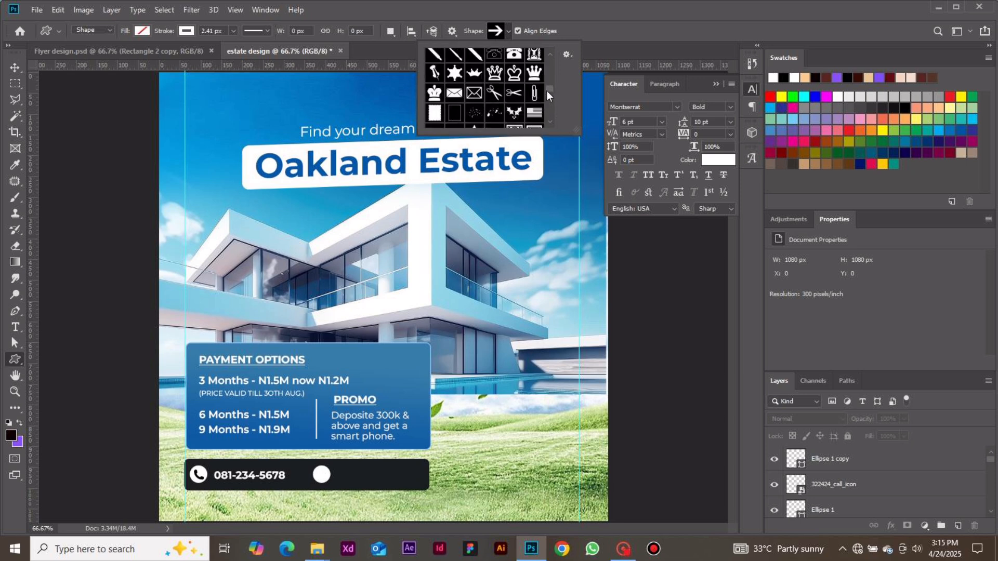
{"action": "left_click", "coordinate": [454, 92]}
Draw an envelope about 19 x 17 px on the dark bar, filled with the bar's sampled colour and without a stroke.
{"action": "left_click", "coordinate": [142, 31]}
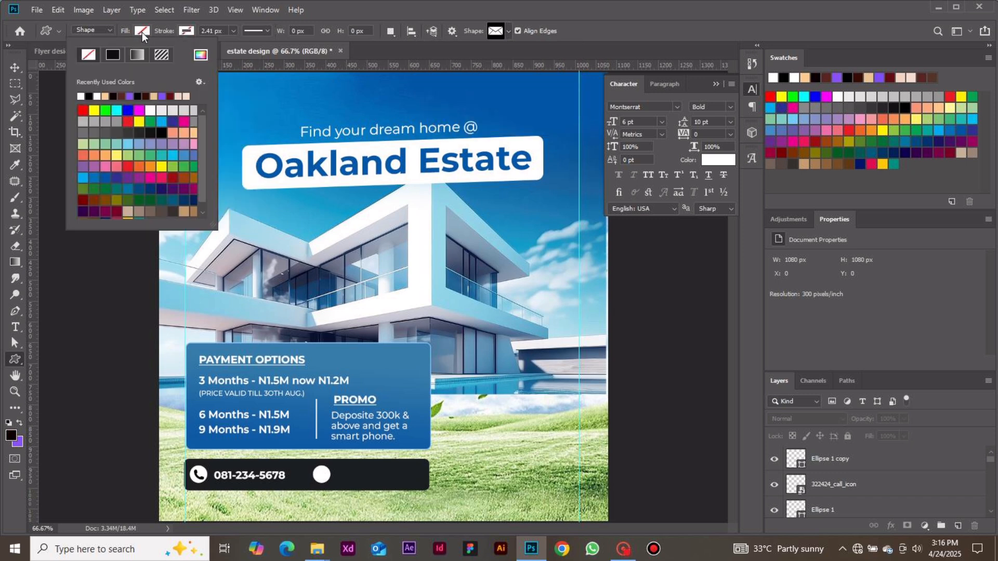
{"action": "left_click", "coordinate": [80, 96]}
{"action": "left_click", "coordinate": [201, 55]}
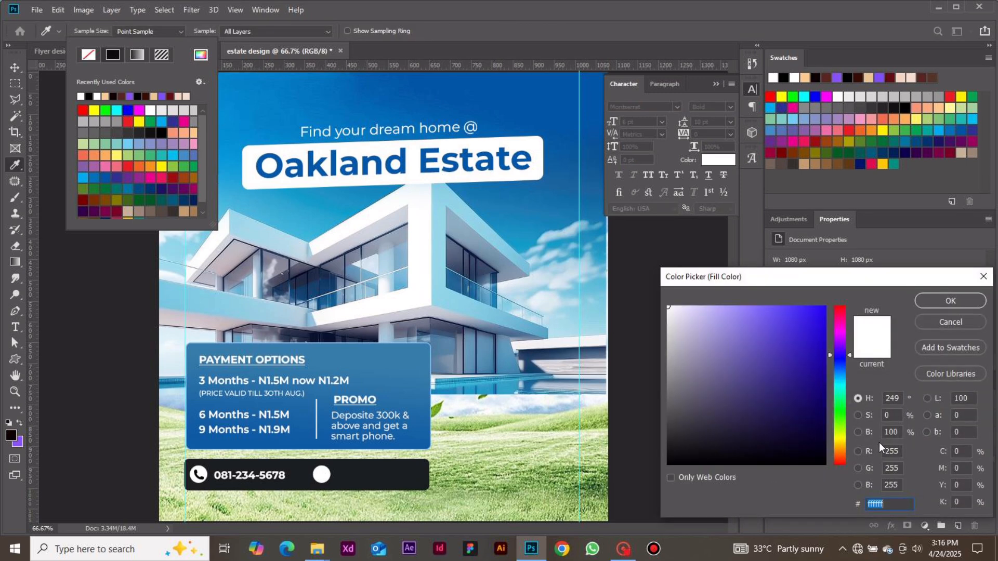
{"action": "left_click", "coordinate": [365, 468]}
{"action": "left_click", "coordinate": [950, 302]}
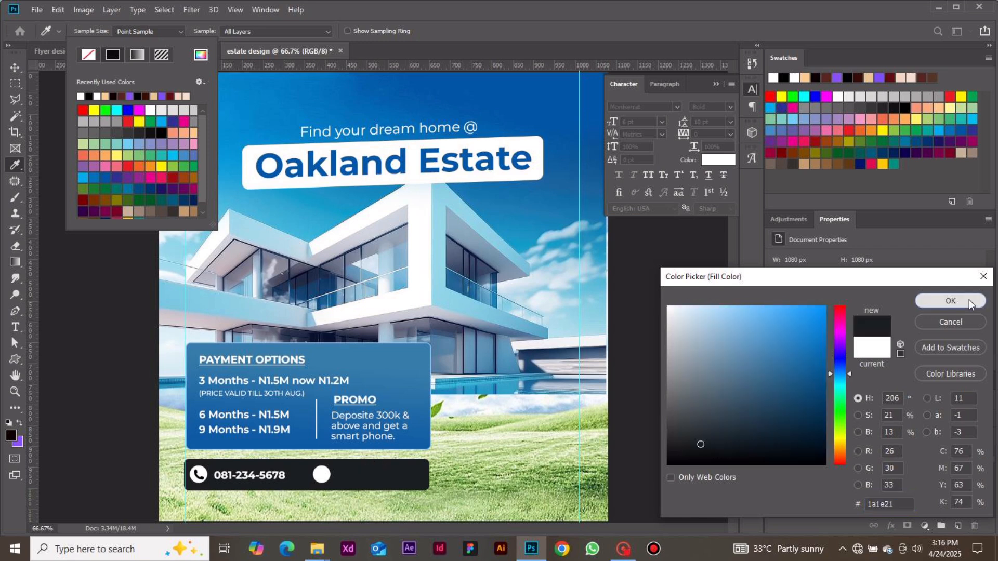
{"action": "left_click", "coordinate": [375, 467]}
{"action": "left_click_drag", "start_coordinate": [374, 467], "coordinate": [382, 473]}
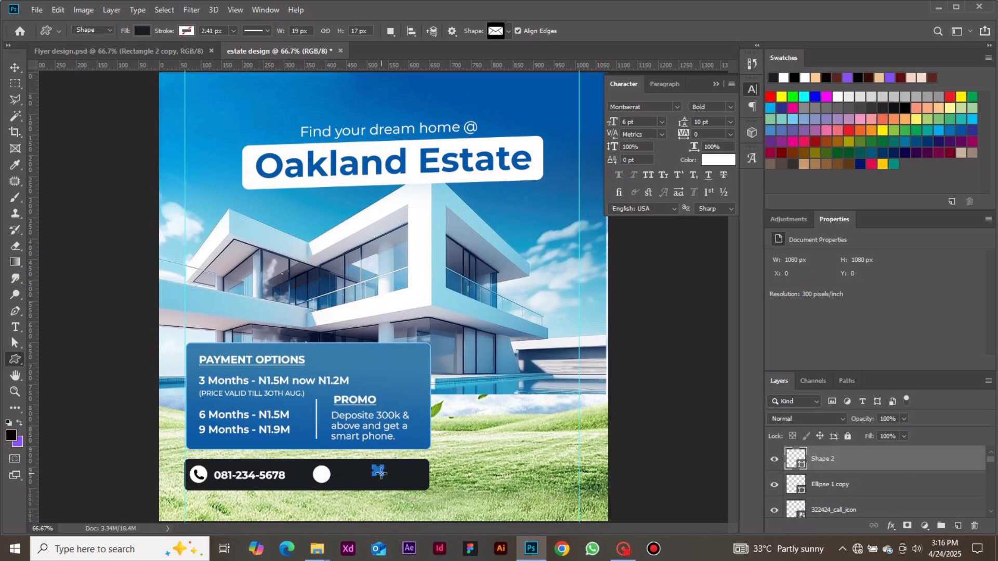
Move the envelope onto the second white circle and nudge it until it is centred.
{"action": "left_click", "coordinate": [15, 67]}
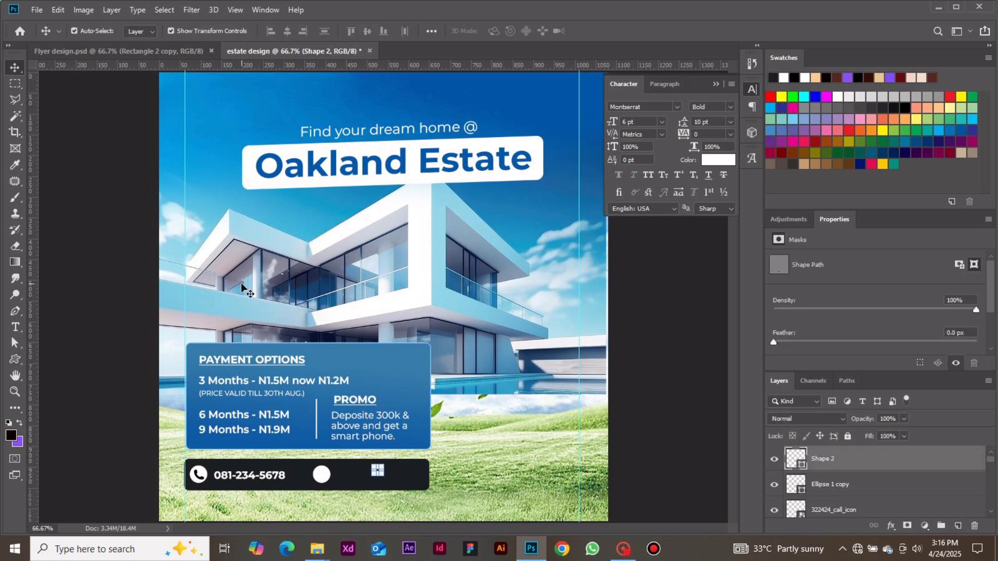
{"action": "key", "text": "shift+Left"}
{"action": "key", "text": "shift+Left"}
{"action": "key", "text": "shift+Left"}
{"action": "key", "text": "shift+Left"}
{"action": "key", "text": "shift+Left"}
{"action": "key", "text": "shift+Left"}
{"action": "key", "text": "shift+Left"}
{"action": "key", "text": "shift+Left"}
{"action": "key", "text": "shift+Left"}
{"action": "key", "text": "shift+Left"}
{"action": "key", "text": "shift+Left"}
{"action": "key", "text": "shift+Left"}
{"action": "key", "text": "shift+Left"}
{"action": "key", "text": "shift+Left"}
{"action": "key", "text": "shift+Left"}
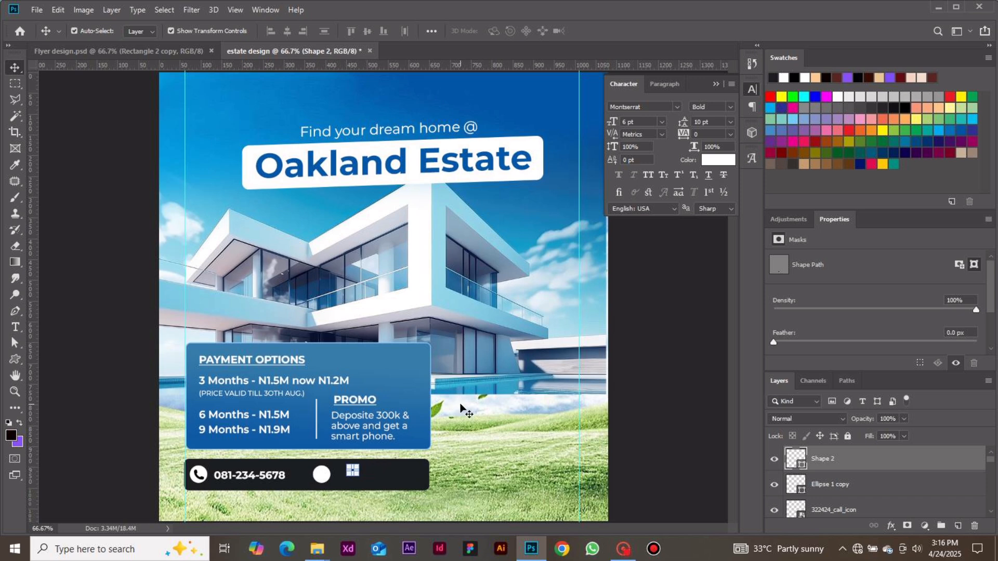
{"action": "key", "text": "shift+Left"}
{"action": "key", "text": "Down"}
{"action": "key", "text": "Down"}
{"action": "key", "text": "Down"}
{"action": "key", "text": "Down"}
{"action": "key", "text": "Down"}
{"action": "key", "text": "Down"}
{"action": "key", "text": "Down"}
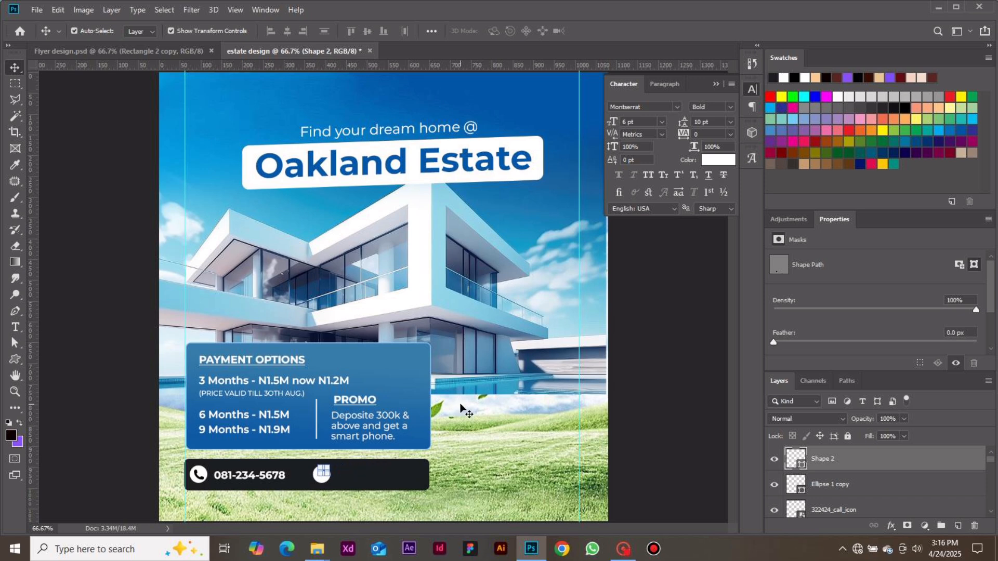
{"action": "key", "text": "Down"}
{"action": "key", "text": "Down"}
{"action": "key", "text": "Down"}
{"action": "key", "text": "Down"}
{"action": "key", "text": "Left"}
{"action": "key", "text": "Left"}
{"action": "key", "text": "Up"}
{"action": "left_click", "coordinate": [626, 429]}
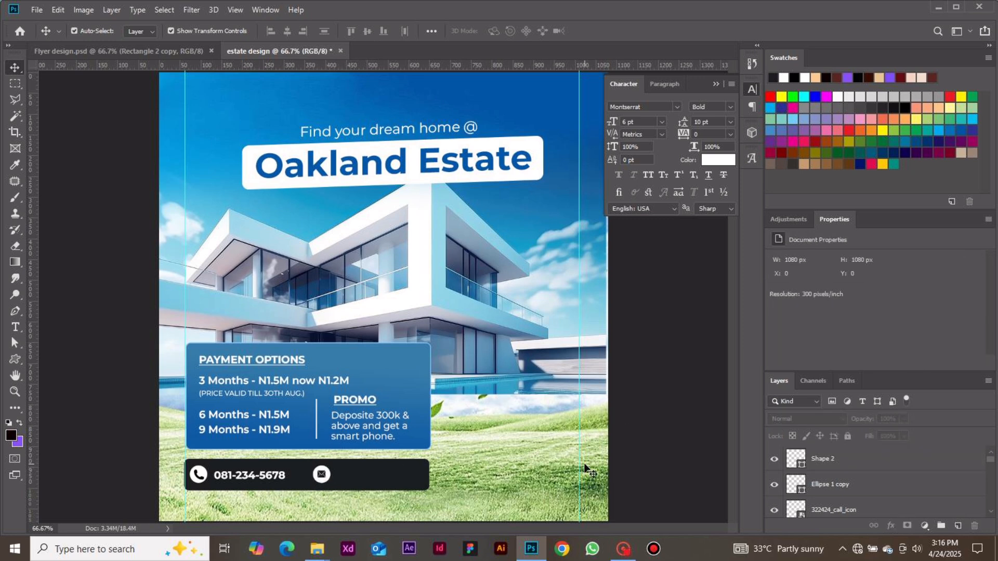
Add a text with the estate's contact e-mail address beside the envelope icon on the dark bar.
{"action": "key", "text": "t"}
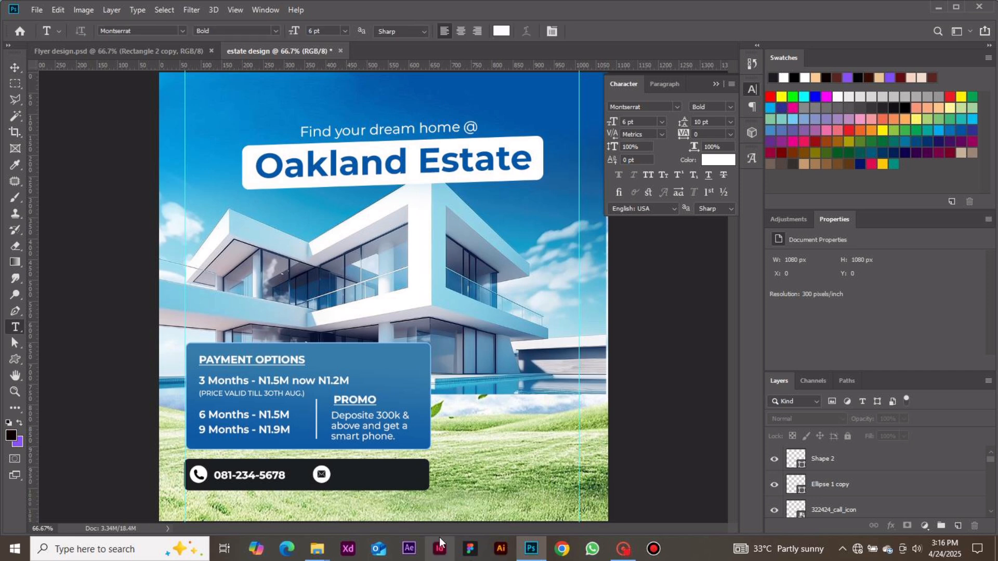
{"action": "left_click", "coordinate": [338, 469]}
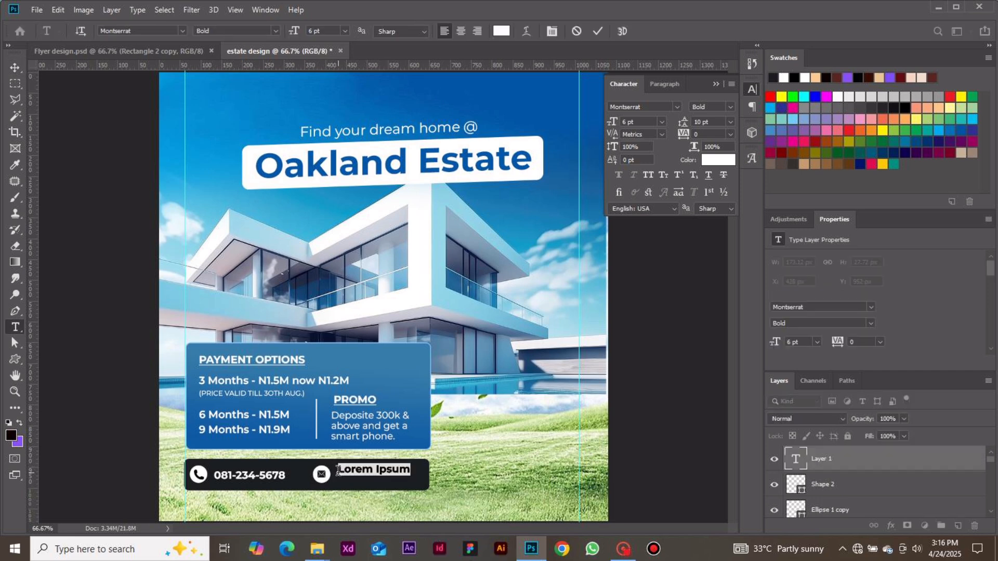
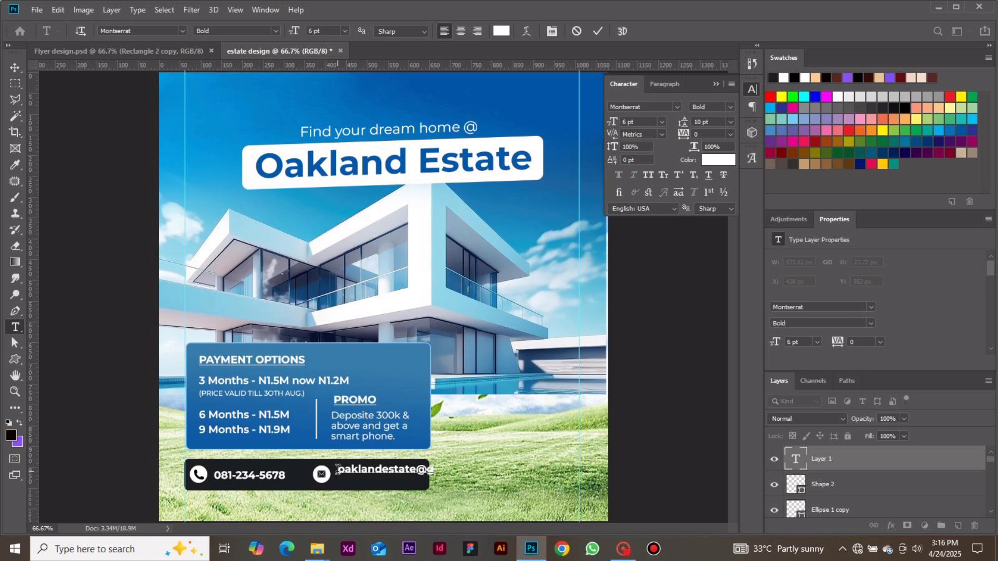
{"action": "left_click", "coordinate": [602, 29]}
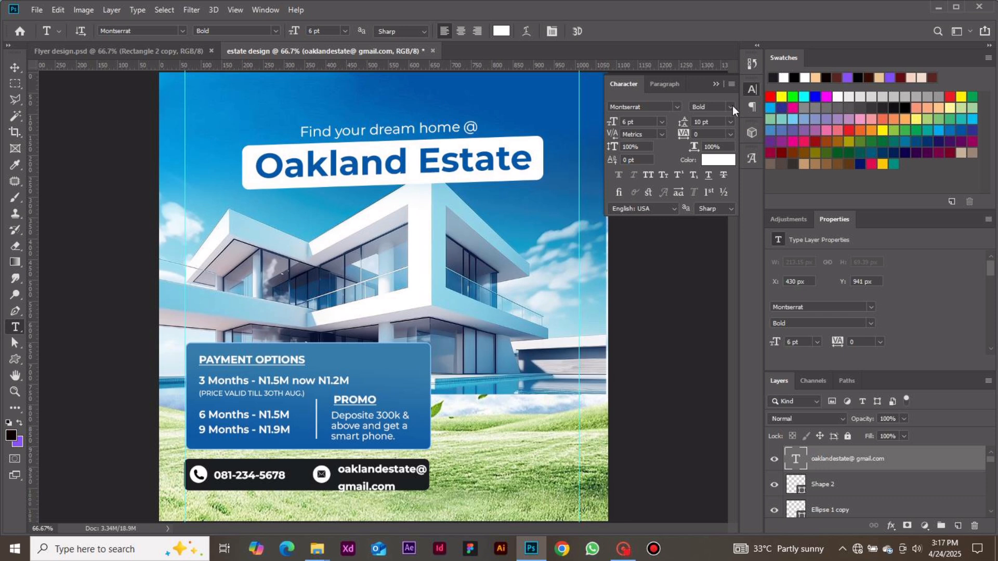
Set the e-mail text to Montserrat Medium, 5 pt size and 5 pt leading.
{"action": "left_click", "coordinate": [732, 106]}
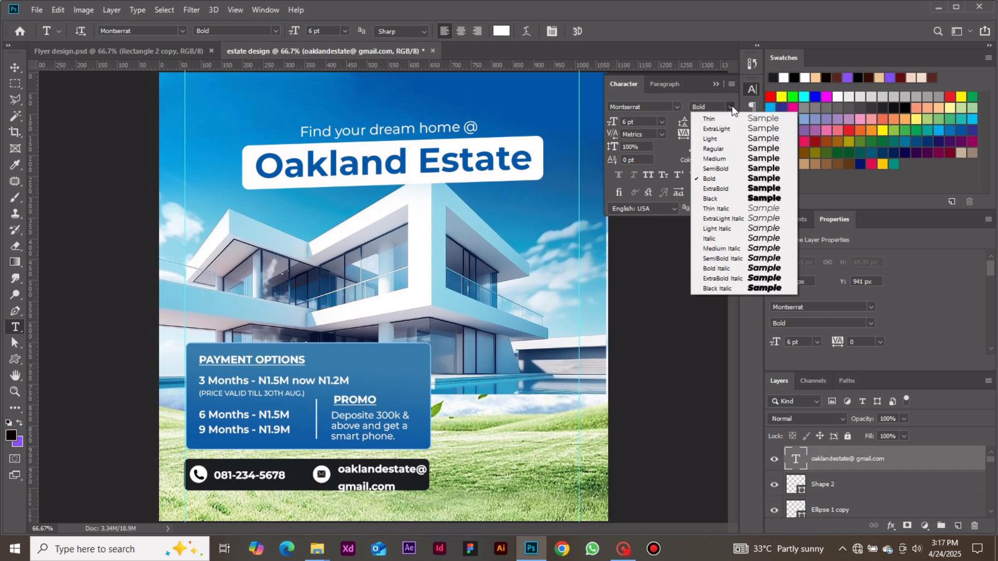
{"action": "left_click", "coordinate": [726, 159]}
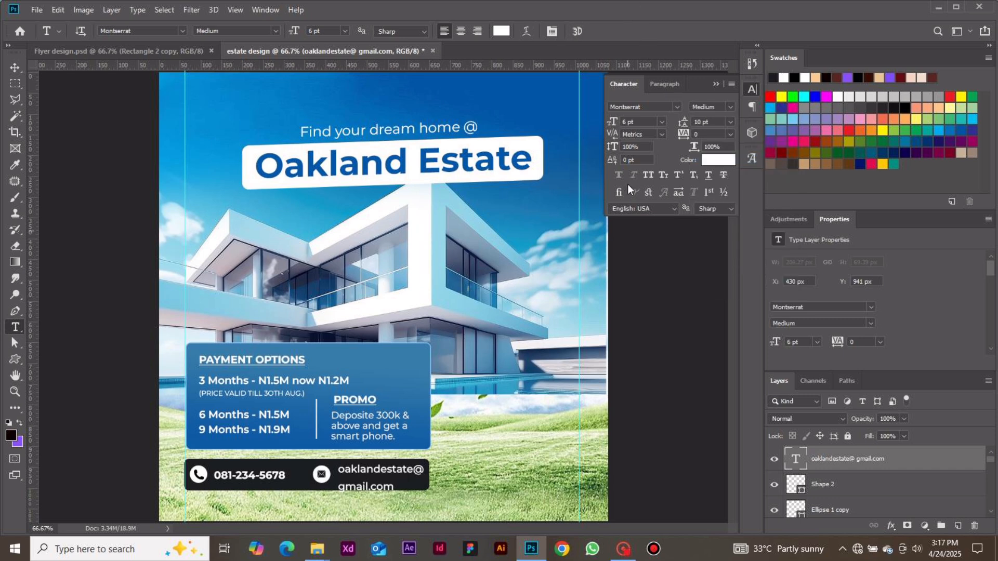
{"action": "left_click", "coordinate": [635, 122]}
{"action": "type", "text": "5"}
{"action": "key", "text": "Return"}
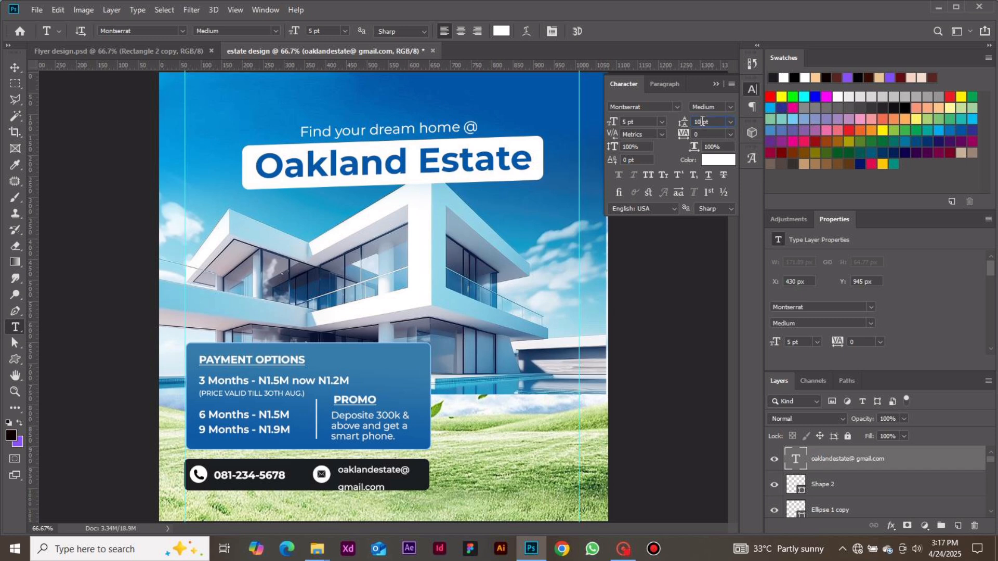
{"action": "key", "text": "BackSpace"}
{"action": "type", "text": "5"}
{"action": "key", "text": "Return"}
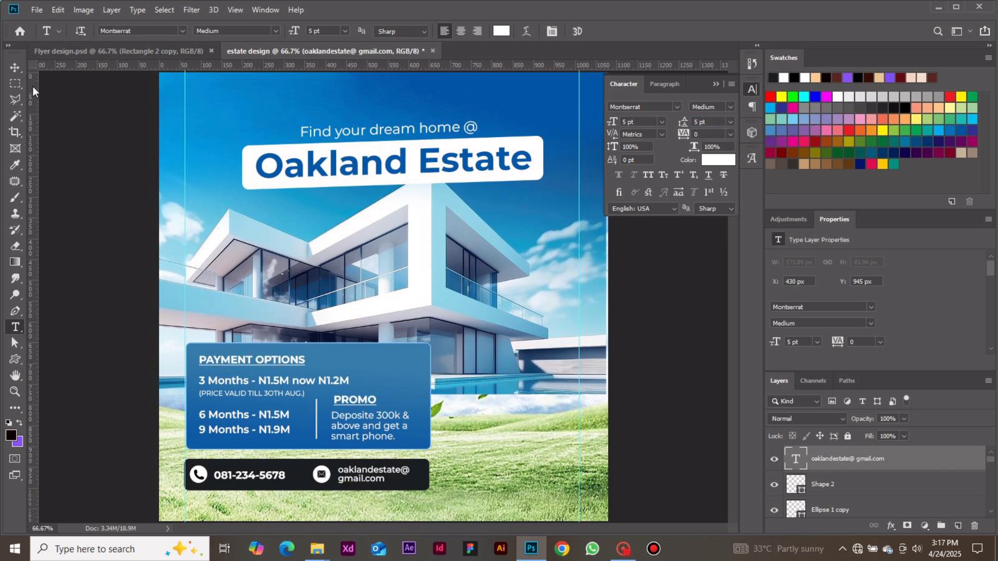
Move the e-mail text within the dark bar to about X 444 px, Y 948 px.
{"action": "left_click", "coordinate": [17, 73]}
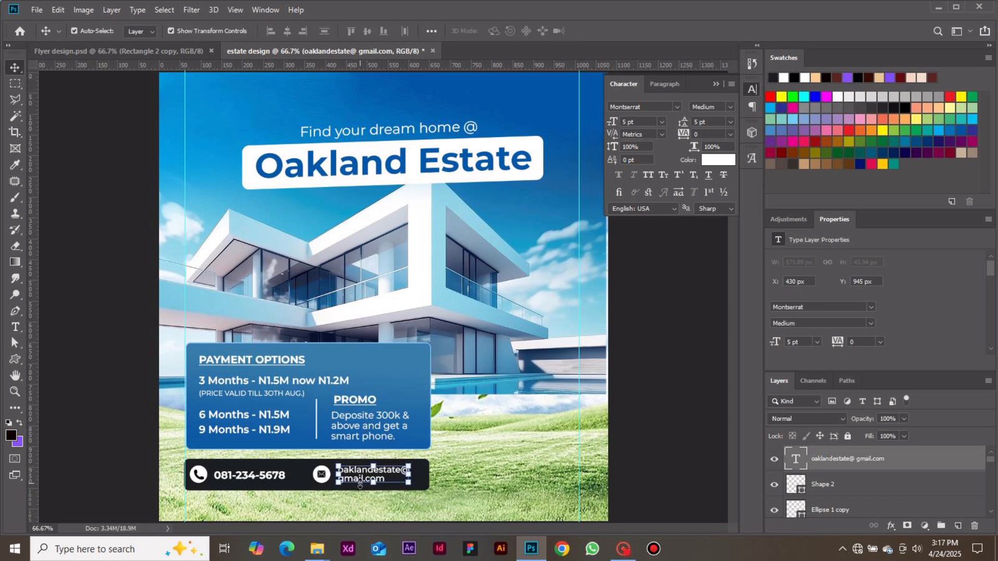
{"action": "left_click_drag", "start_coordinate": [360, 481], "coordinate": [365, 482]}
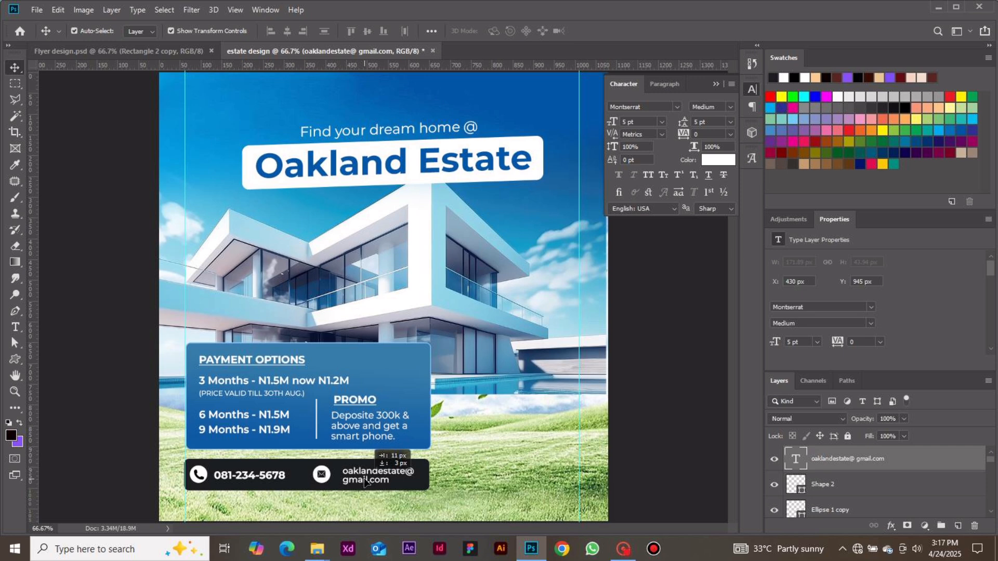
Select the envelope icon together with its white circle and shift both 20 px towards the e-mail text.
{"action": "left_click", "coordinate": [323, 477]}
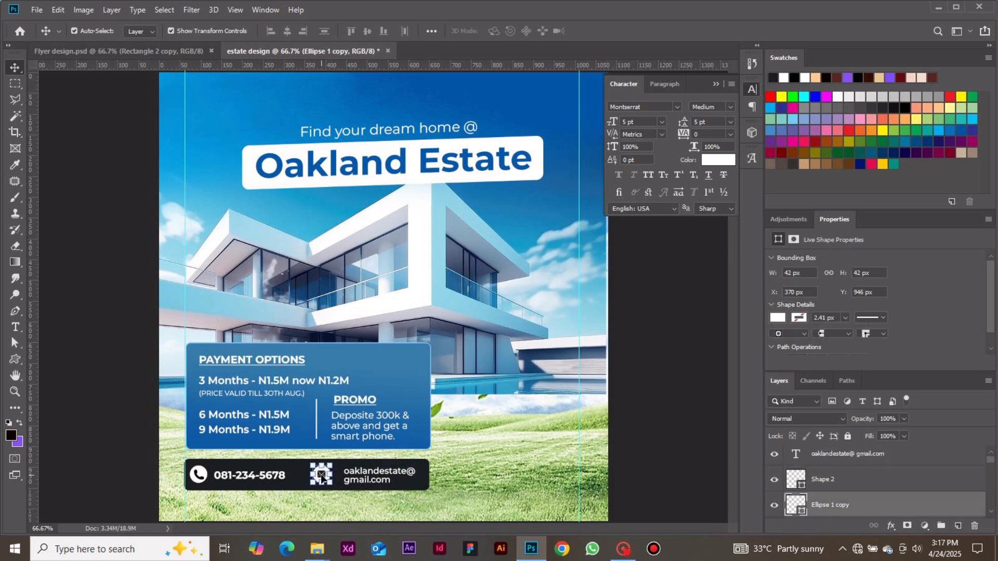
{"action": "left_click", "coordinate": [321, 477], "text": "shift"}
{"action": "key", "text": "shift+Right"}
{"action": "key", "text": "shift+Right"}
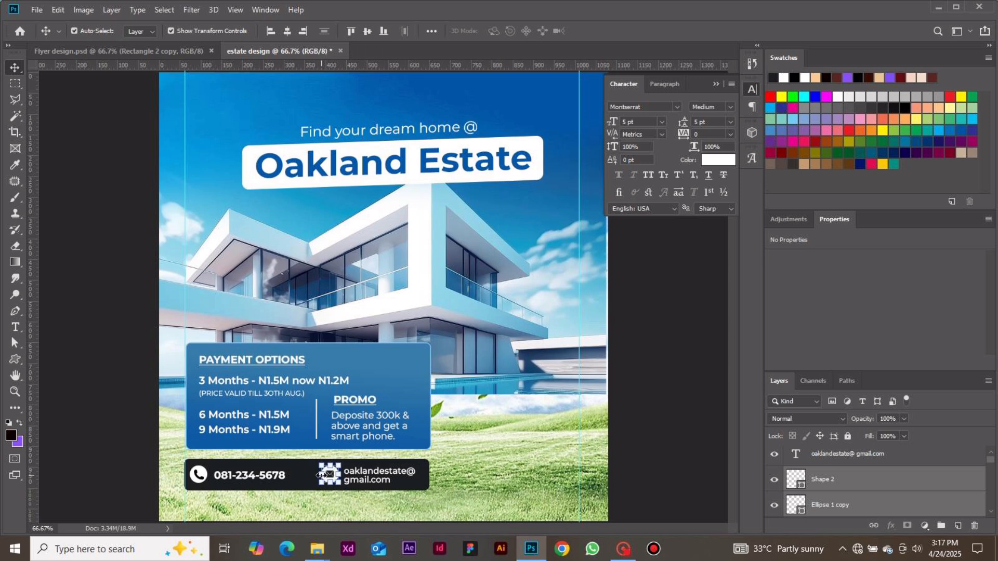
{"action": "left_click", "coordinate": [655, 366]}
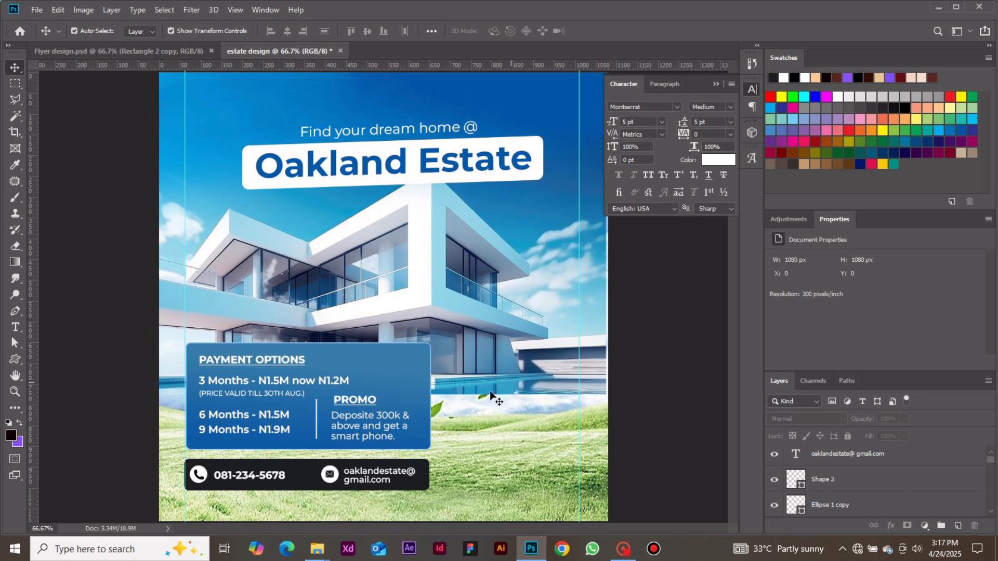
Duplicate the blue payment box, align the copy with the right guide and stack it above the payment and promo texts.
{"action": "key", "text": "ctrl+minus"}
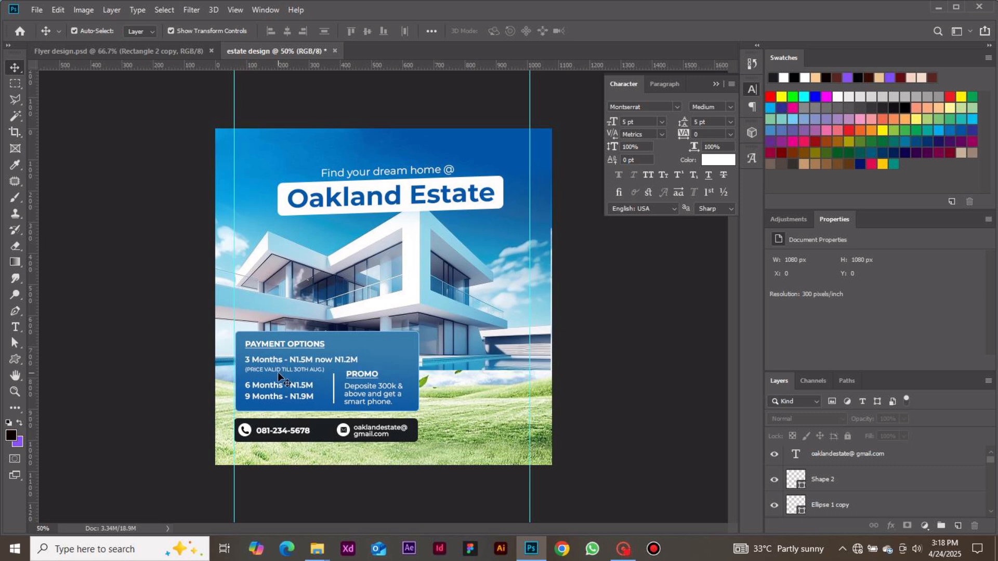
{"action": "left_click", "coordinate": [379, 342]}
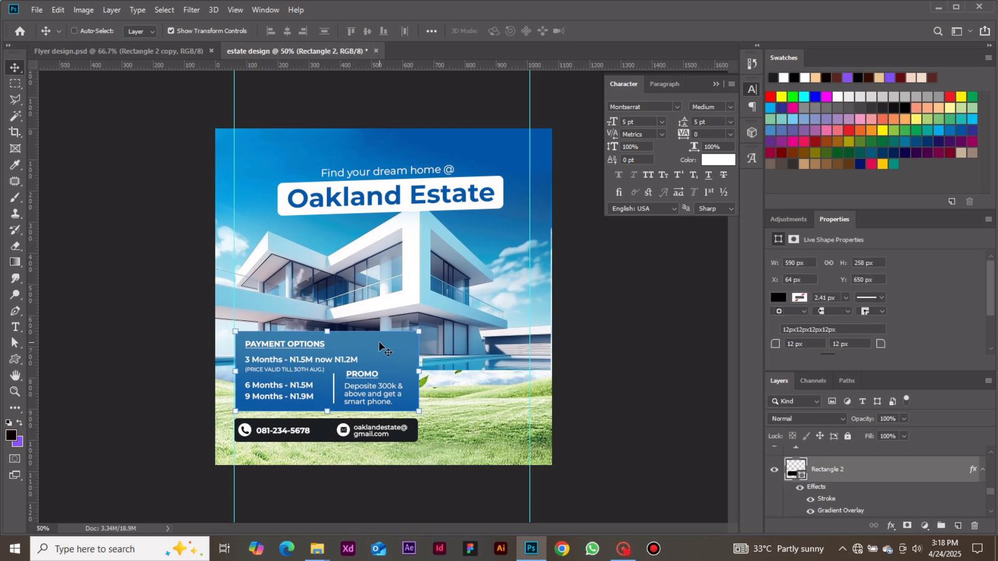
{"action": "key", "text": "ctrl+j"}
{"action": "left_click_drag", "start_coordinate": [381, 346], "coordinate": [494, 346]}
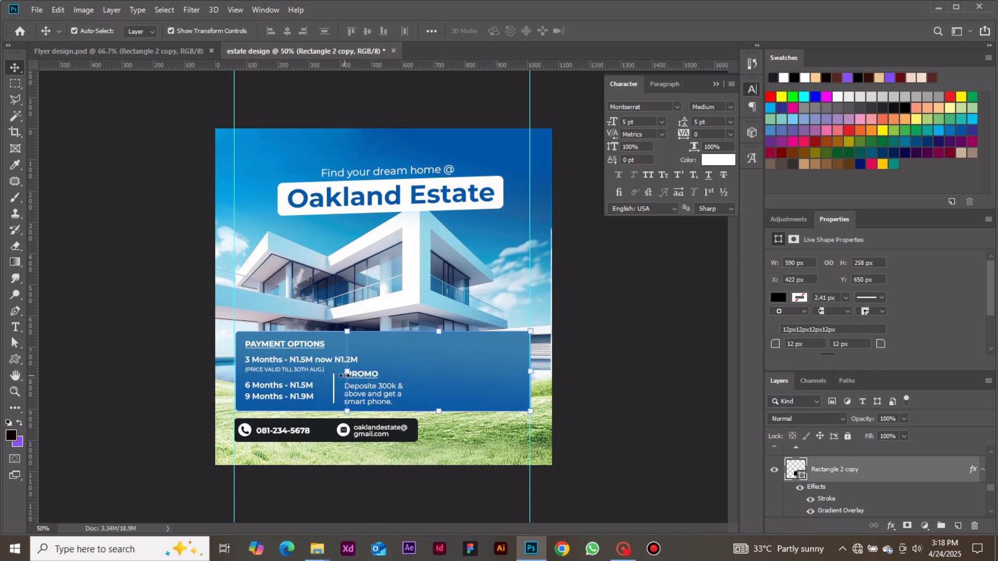
{"action": "mouse_move", "coordinate": [834, 471]}
{"action": "left_mouse_down"}
{"action": "mouse_move", "coordinate": [828, 423]}
{"action": "mouse_move", "coordinate": [828, 459]}
{"action": "left_mouse_up"}
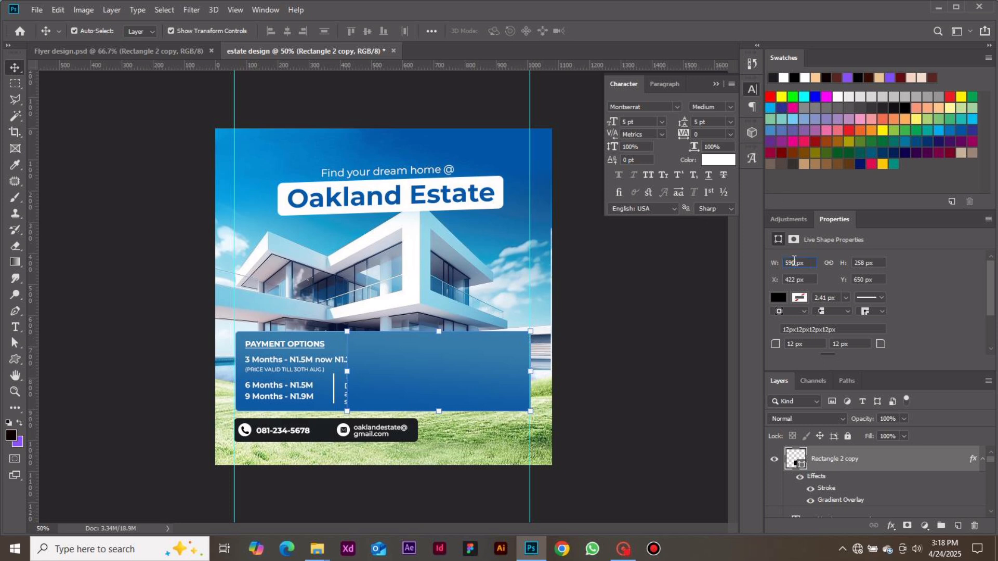
Resize the copied blue box to 317 x 357 px and move it to about X 690 px, Y 650 px.
{"action": "key", "text": "BackSpace"}
{"action": "key", "text": "BackSpace"}
{"action": "key", "text": "BackSpace"}
{"action": "type", "text": "313"}
{"action": "key", "text": "Return"}
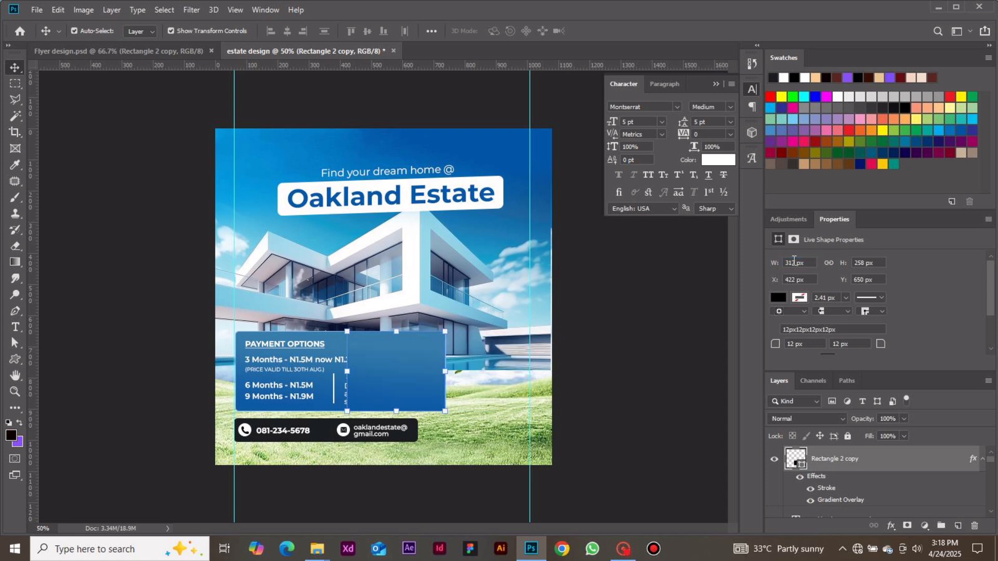
{"action": "left_click", "coordinate": [864, 263]}
{"action": "type", "text": "357"}
{"action": "key", "text": "Return"}
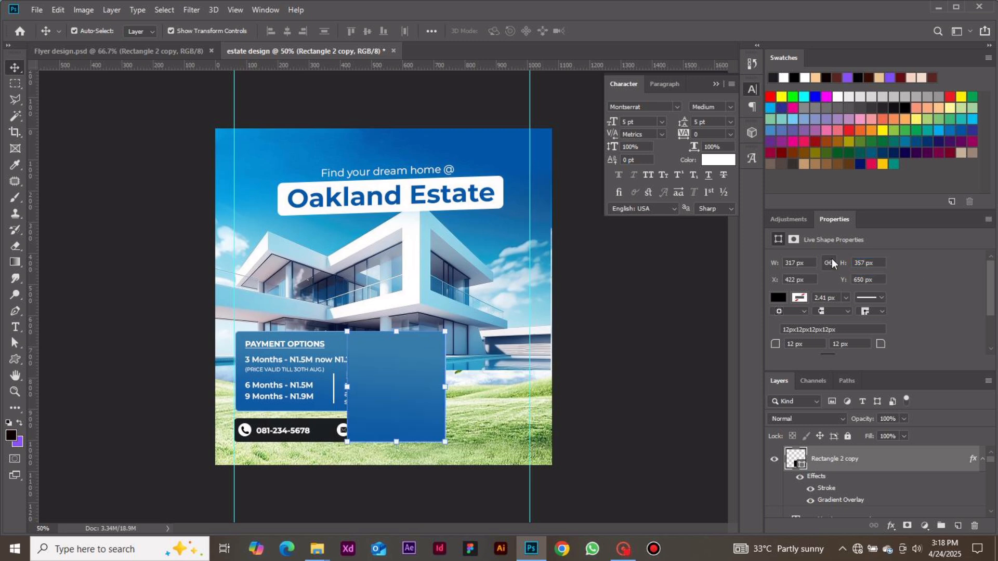
{"action": "left_click_drag", "start_coordinate": [376, 377], "coordinate": [456, 377]}
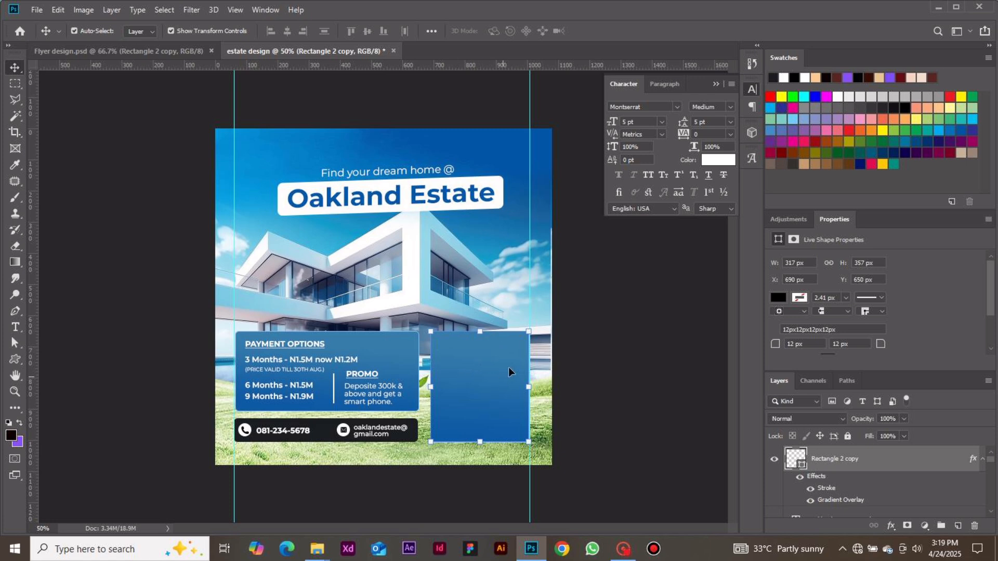
{"action": "left_click", "coordinate": [606, 380]}
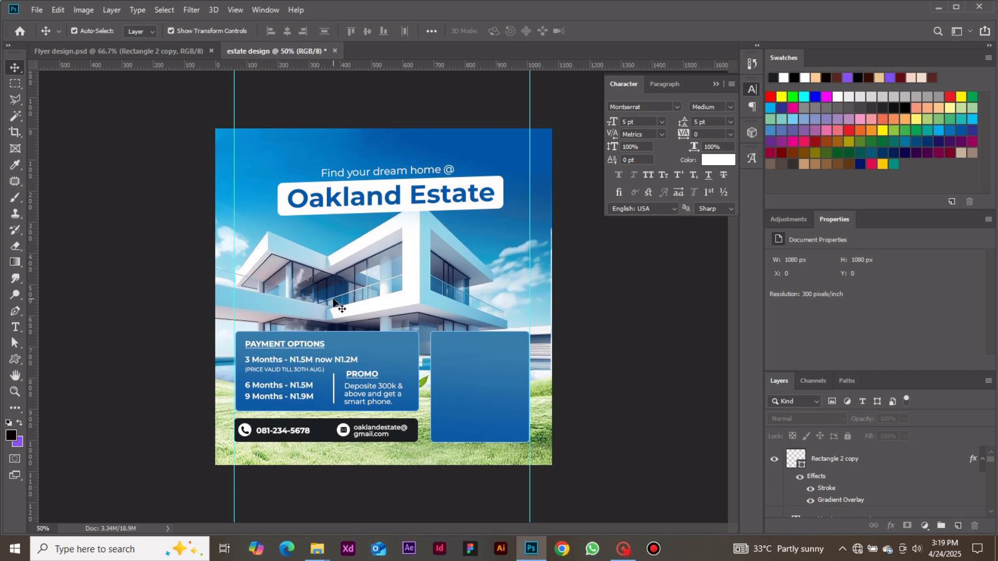
Add the heading text "ESTATE FEATURES" near the upper edge of the new blue box.
{"action": "key", "text": "t"}
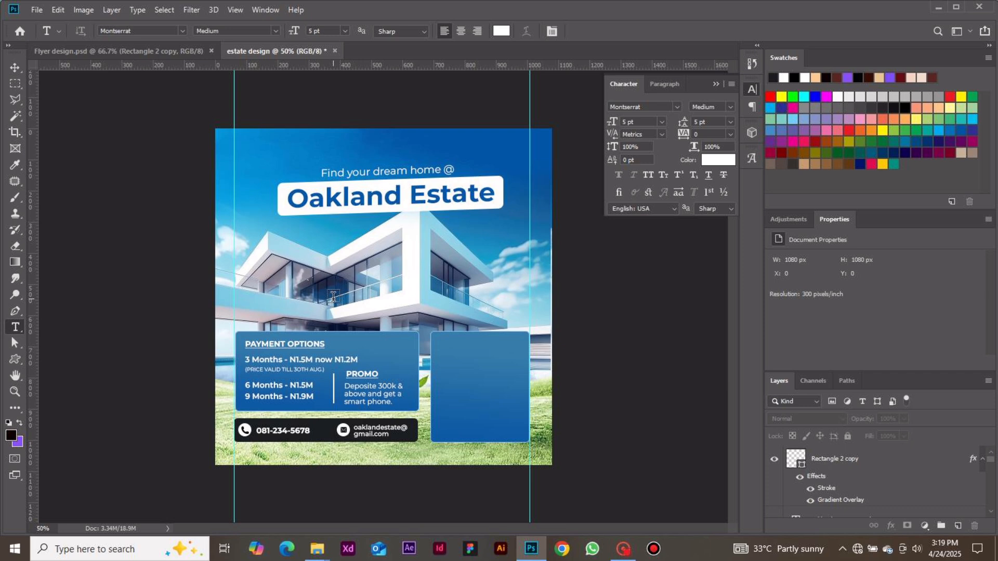
{"action": "left_click", "coordinate": [453, 346]}
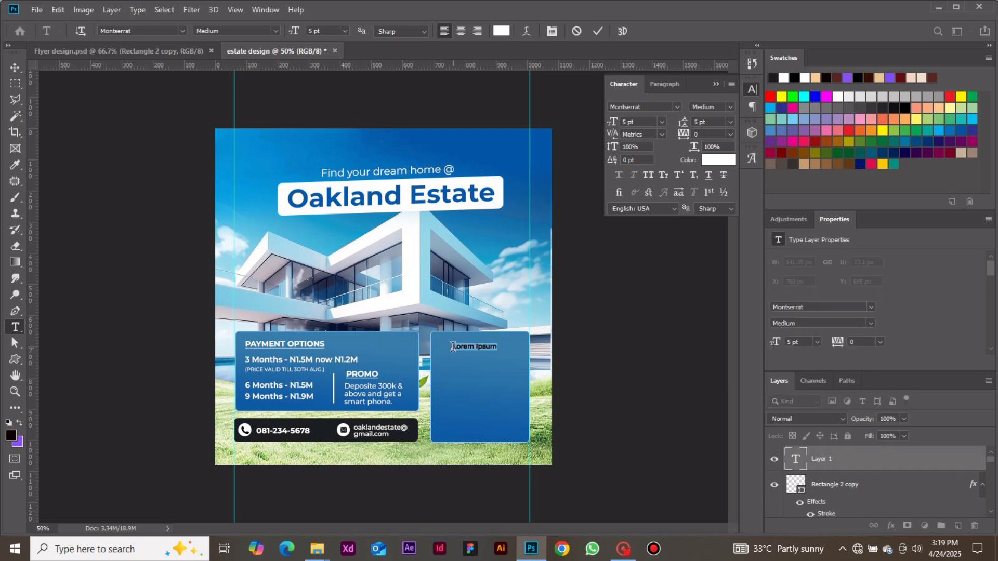
{"action": "type", "text": "ESTAT"}
{"action": "type", "text": "E FA"}
{"action": "type", "text": "EA "}
{"action": "type", "text": "URES"}
{"action": "left_click", "coordinate": [599, 35]}
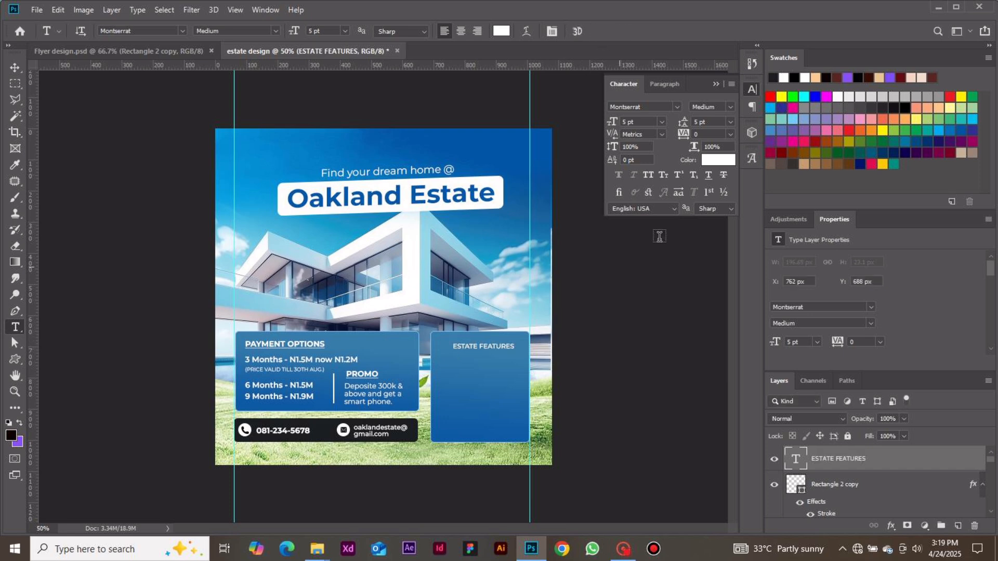
Format the ESTATE FEATURES heading as underlined 6 pt Montserrat Bold and move it to about X 734 px, Y 684 px.
{"action": "left_click", "coordinate": [707, 175]}
{"action": "left_click", "coordinate": [663, 122]}
{"action": "left_click", "coordinate": [647, 151]}
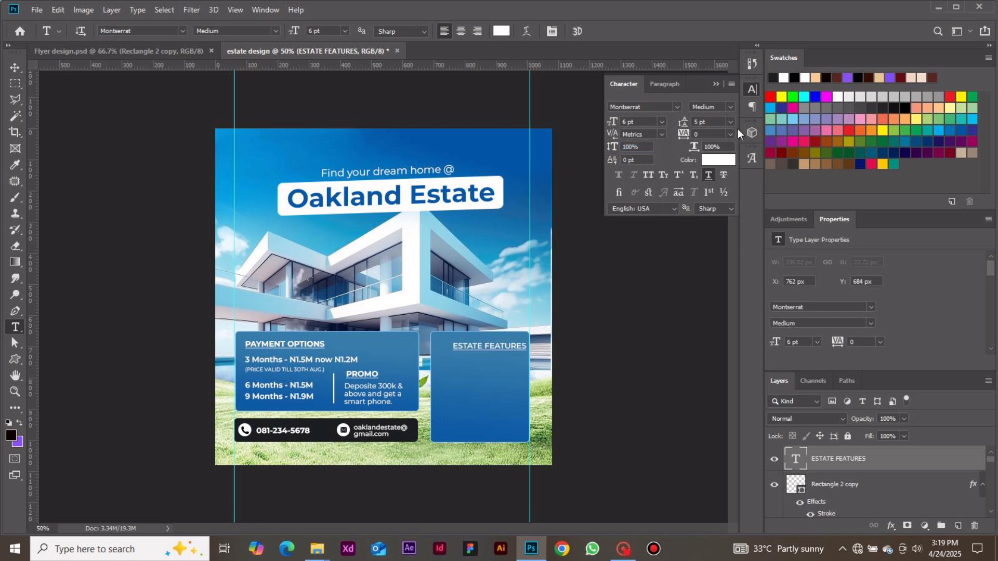
{"action": "left_click", "coordinate": [731, 107]}
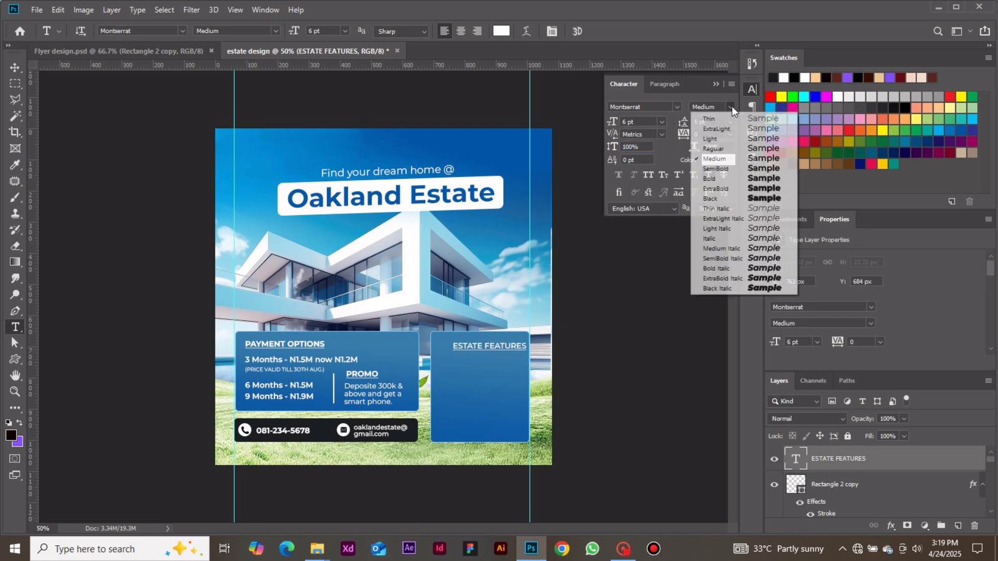
{"action": "left_click", "coordinate": [723, 178]}
{"action": "left_click", "coordinate": [16, 68]}
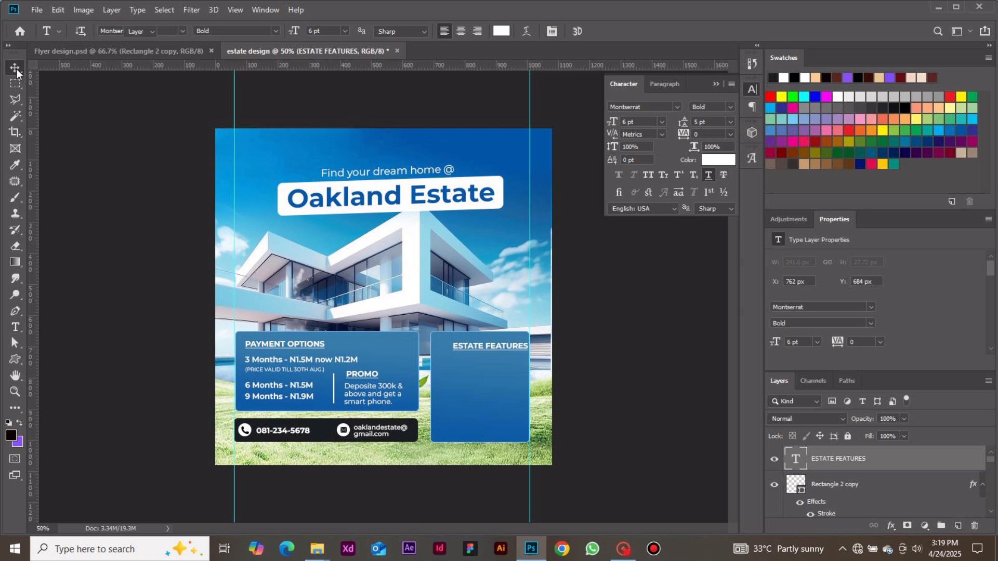
{"action": "left_click_drag", "start_coordinate": [511, 344], "coordinate": [501, 344]}
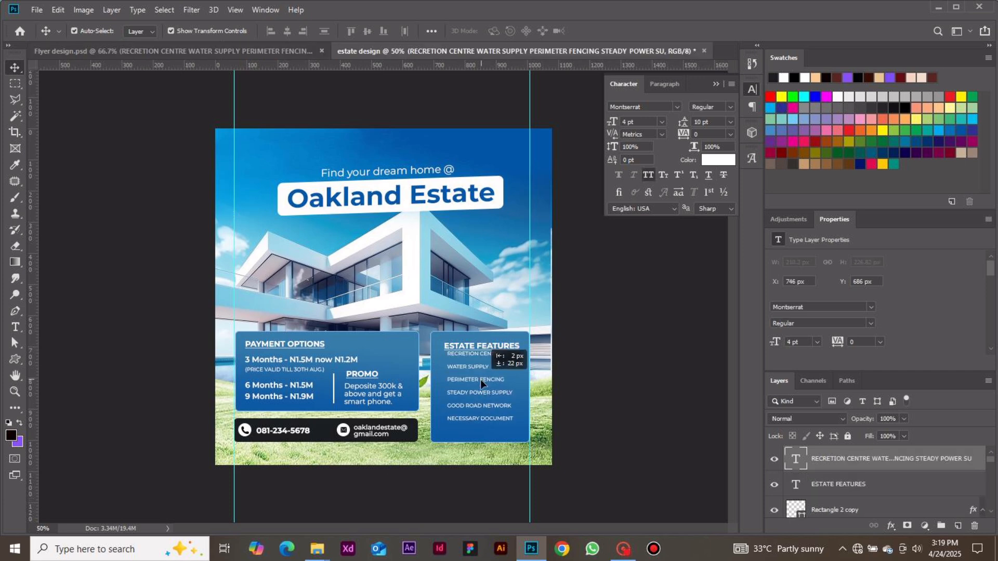
Position the white feature list text below the ESTATE FEATURES heading at about X 752 px, Y 734 px.
{"action": "left_click_drag", "start_coordinate": [480, 380], "coordinate": [482, 385]}
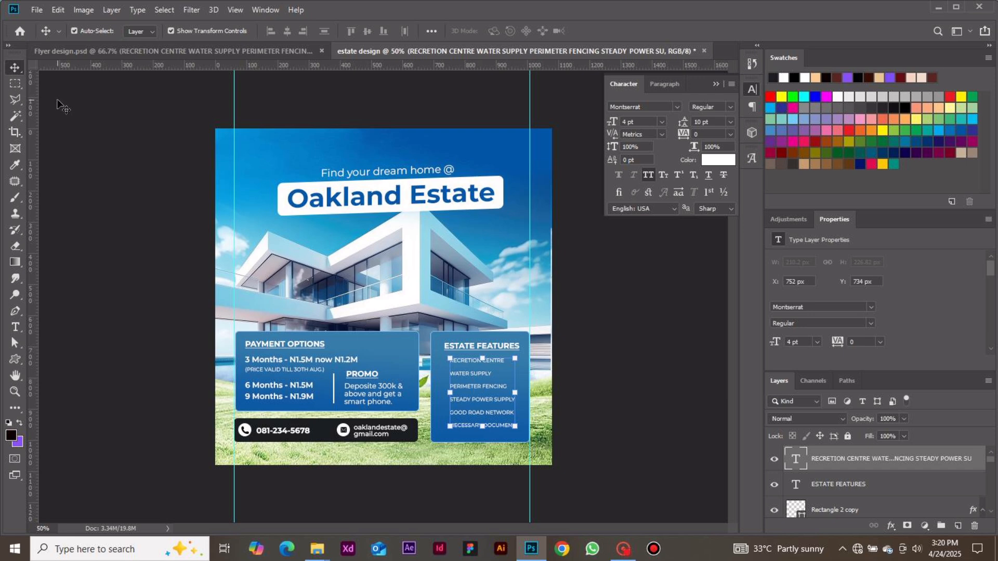
{"action": "left_click", "coordinate": [37, 9]}
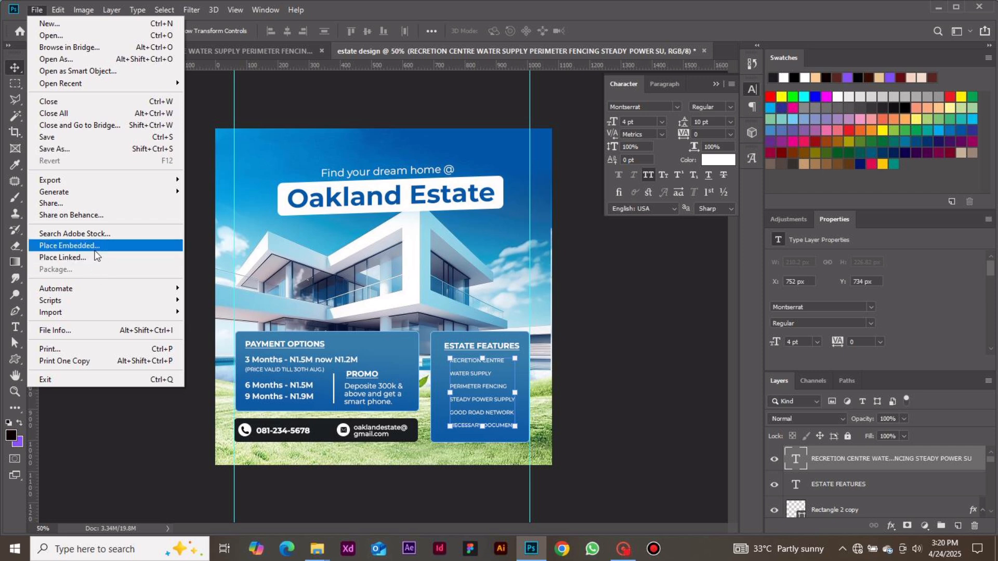
{"action": "left_click", "coordinate": [156, 413]}
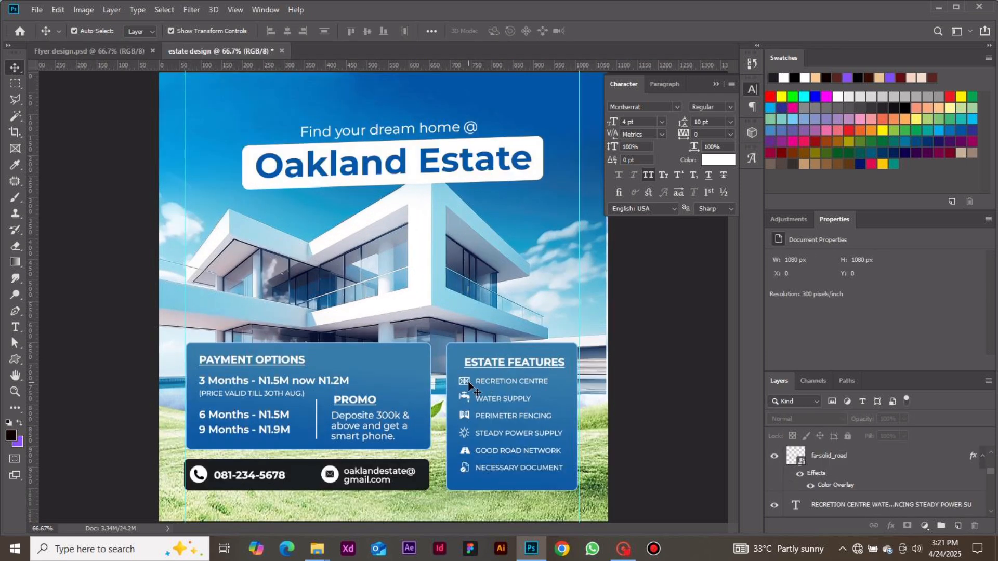
Select the basketball-field icon beside RECRETION CENTRE and open the Color Overlay settings of its layer style.
{"action": "left_click", "coordinate": [470, 385]}
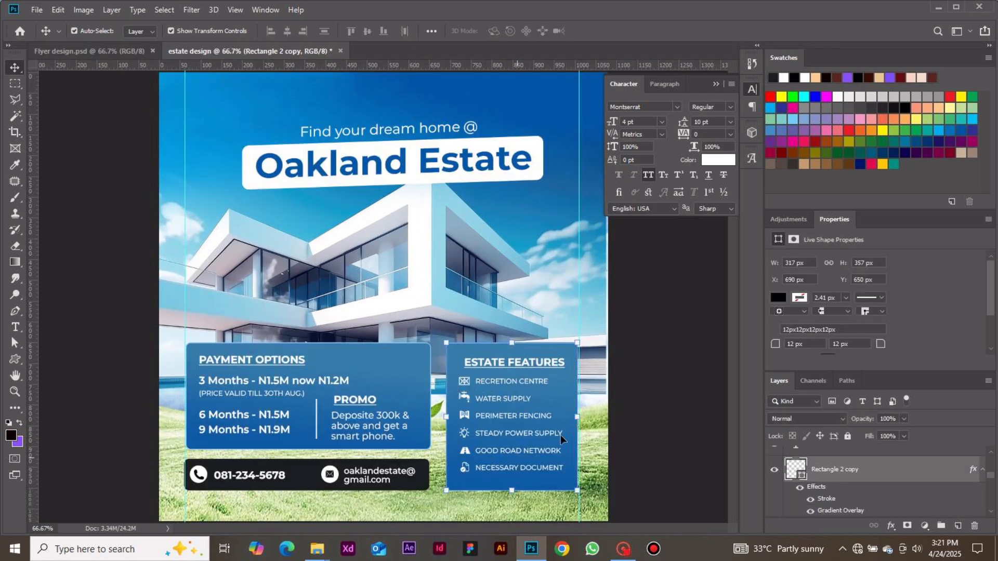
{"action": "left_click", "coordinate": [617, 411]}
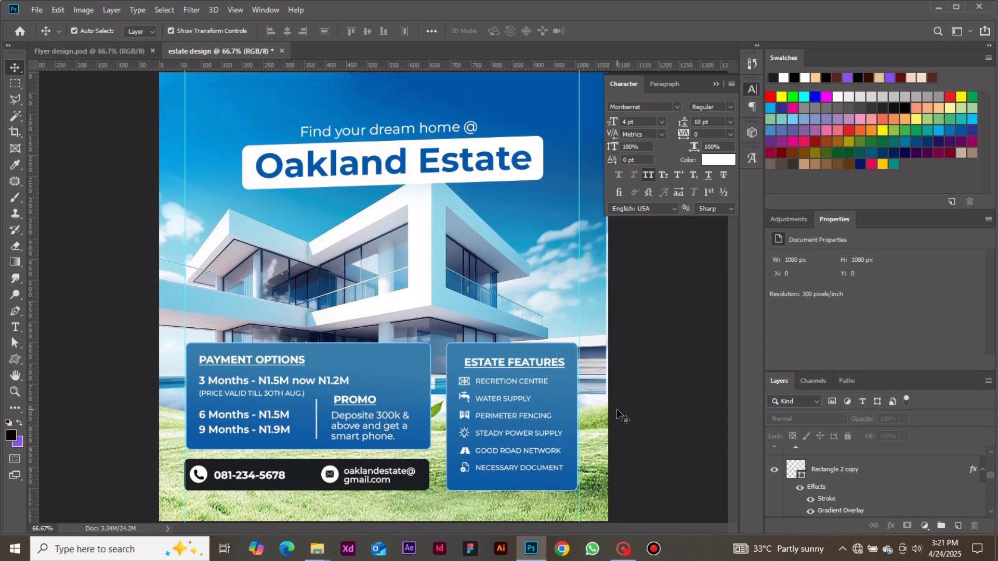
{"action": "left_click", "coordinate": [466, 385]}
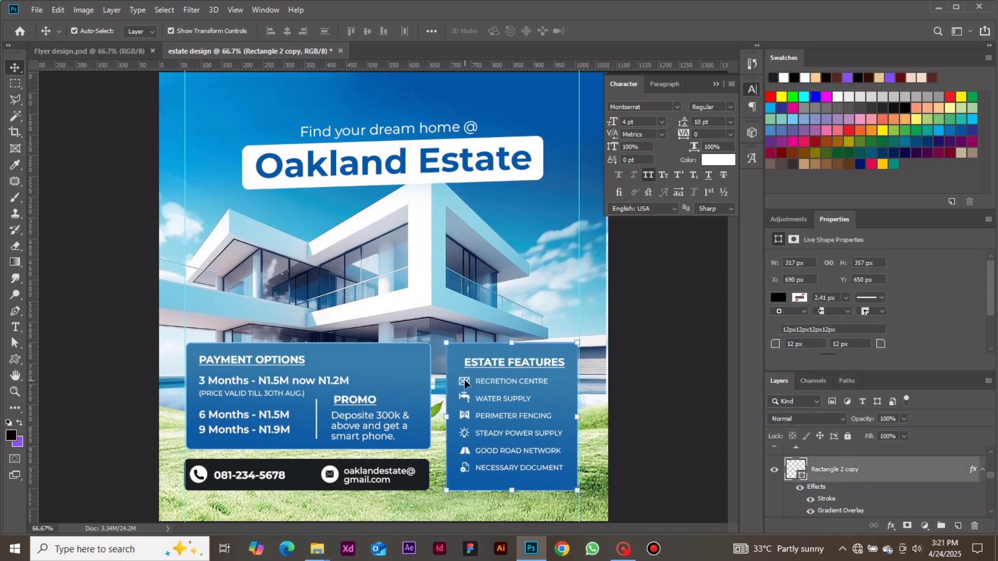
{"action": "left_click", "coordinate": [464, 383]}
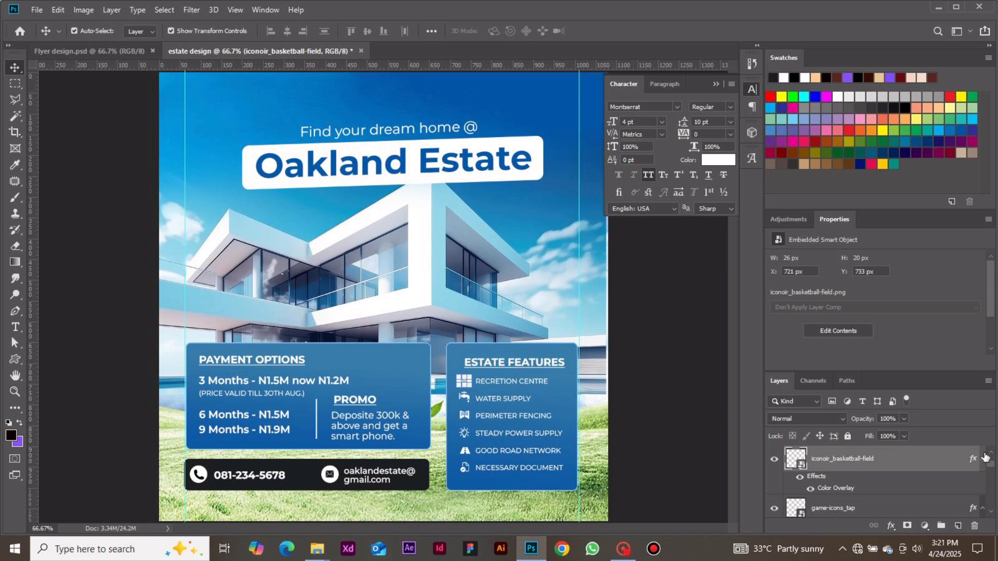
{"action": "right_click", "coordinate": [939, 457]}
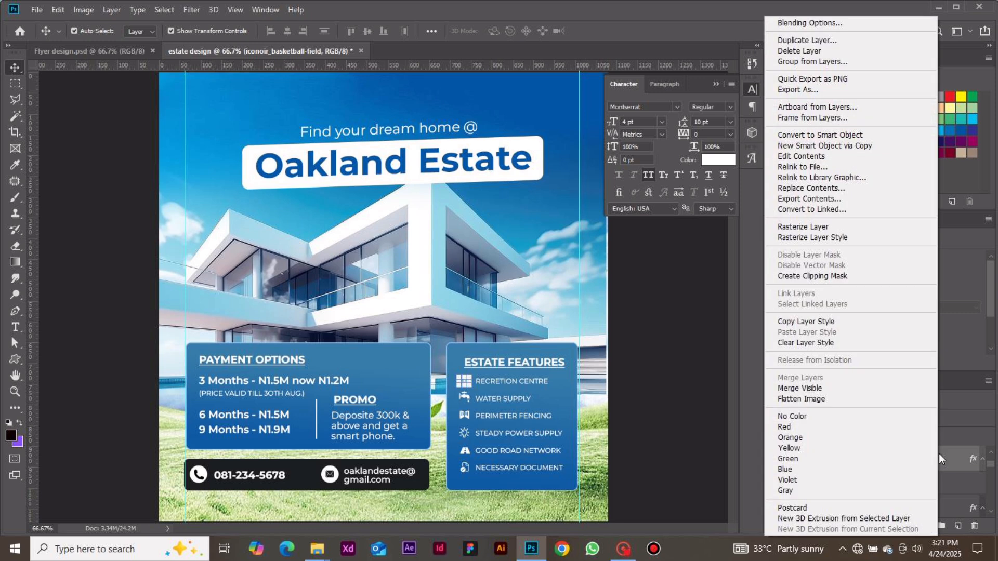
{"action": "left_click", "coordinate": [820, 23]}
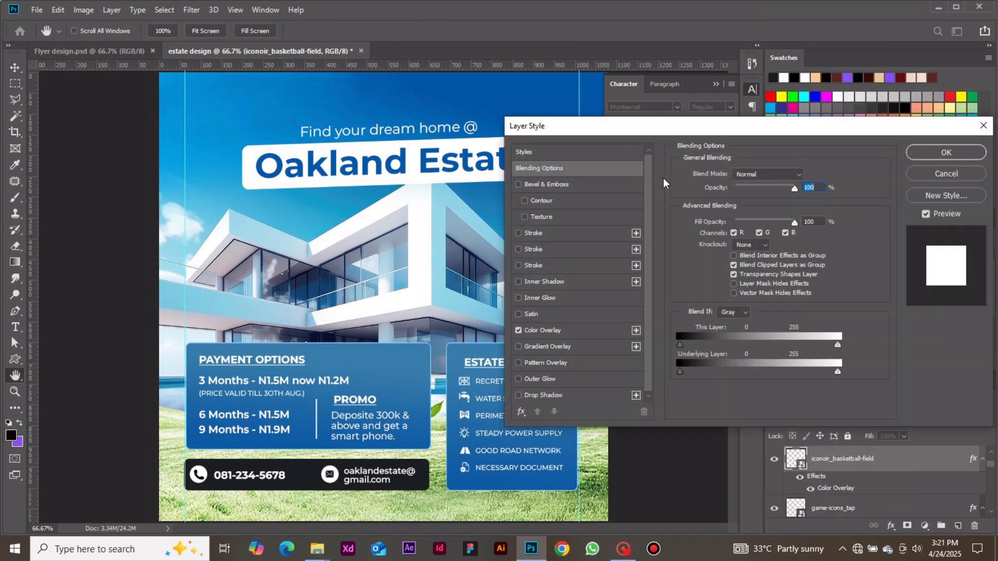
{"action": "left_click", "coordinate": [519, 330]}
{"action": "left_click", "coordinate": [519, 331]}
{"action": "left_click", "coordinate": [548, 334]}
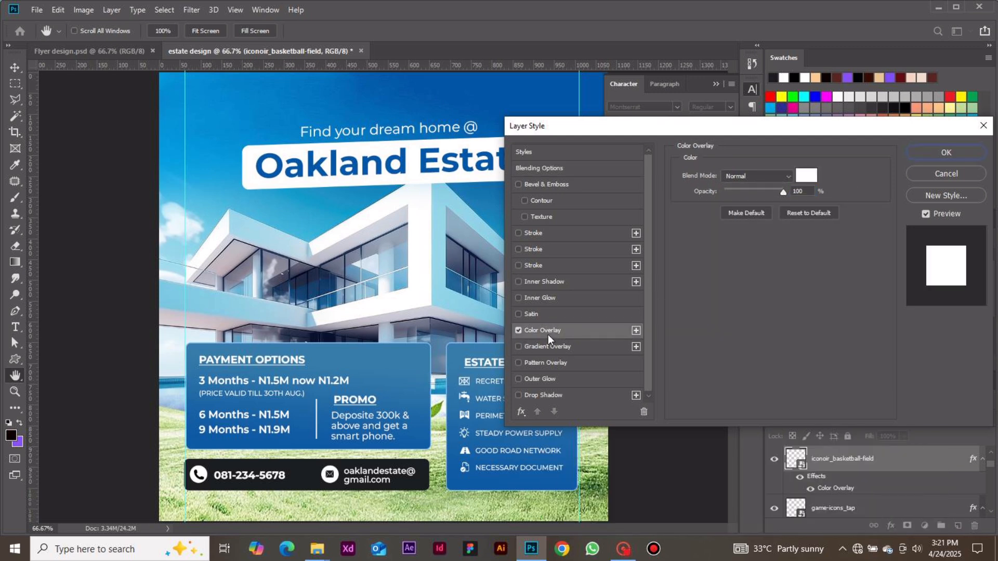
Try a red overlay colour on the icon, then set its Color Overlay to white, ffffff, and apply the style.
{"action": "left_click", "coordinate": [806, 177]}
{"action": "left_click", "coordinate": [809, 337]}
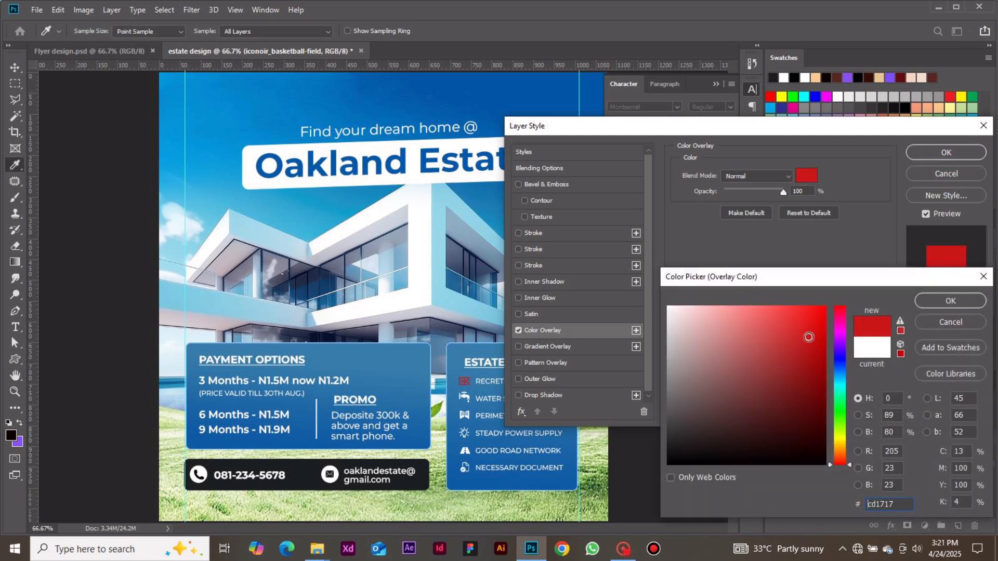
{"action": "left_click", "coordinate": [715, 317]}
{"action": "left_click_drag", "start_coordinate": [716, 316], "coordinate": [663, 298]}
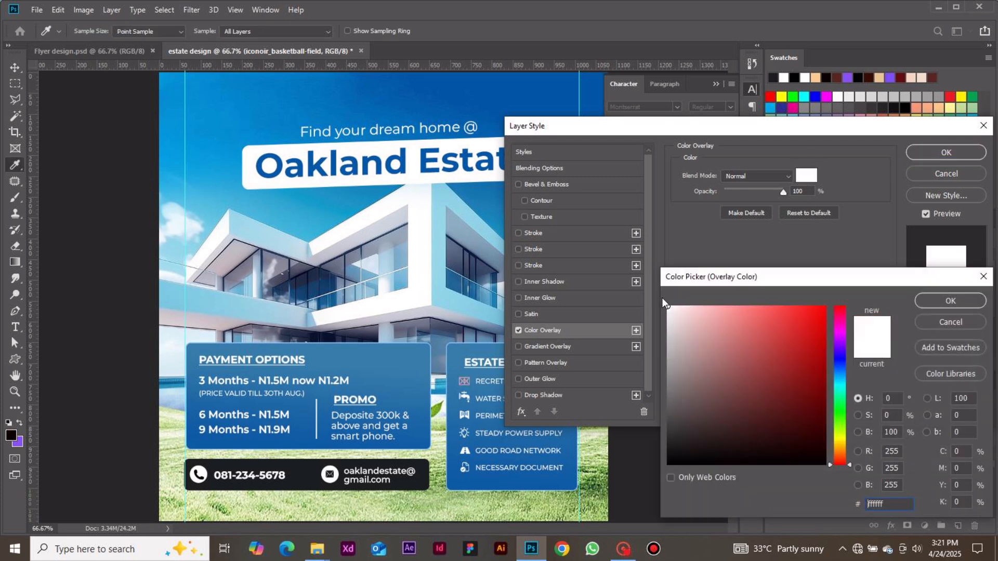
{"action": "left_click", "coordinate": [934, 297]}
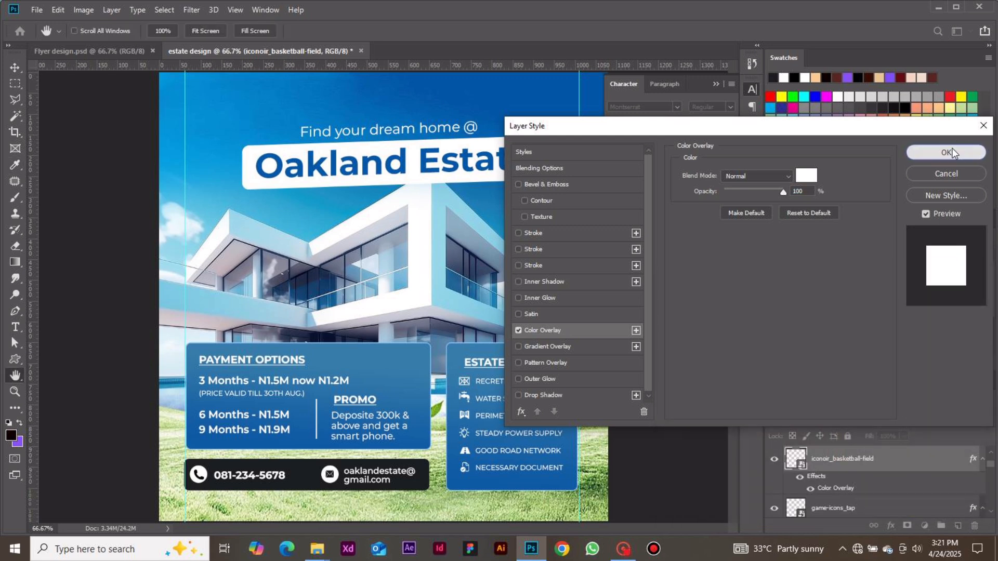
{"action": "left_click", "coordinate": [953, 147]}
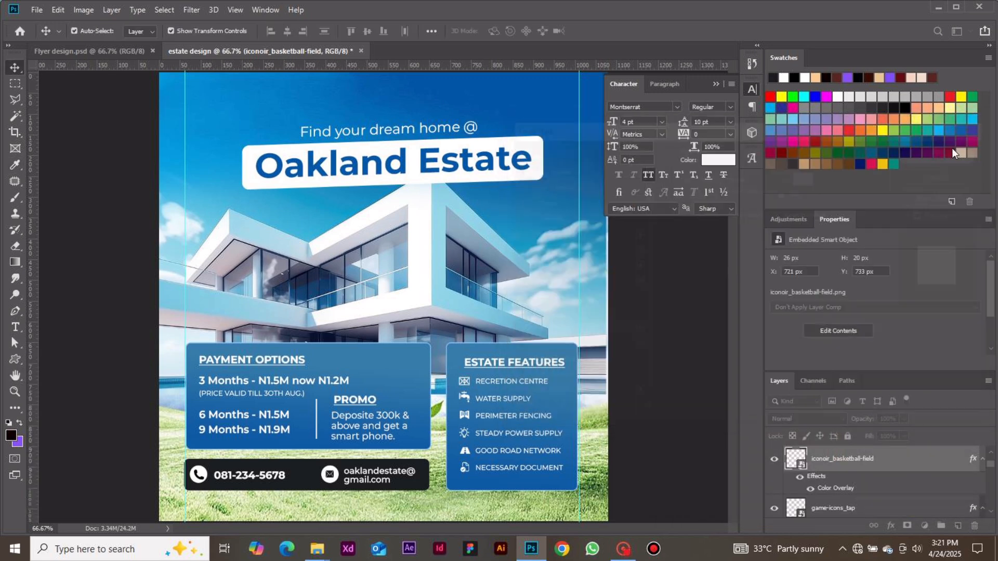
{"action": "left_click", "coordinate": [726, 311]}
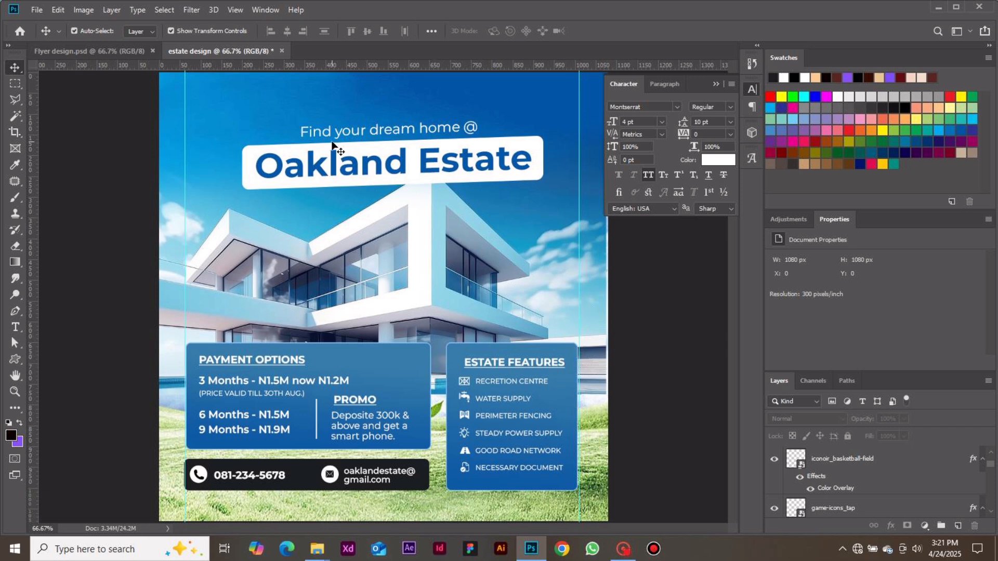
Embed the Good mark 3D Icon image, scale it to about 1.33% and place it on the upper-right corner of the ESTATE FEATURES box.
{"action": "left_click", "coordinate": [35, 11]}
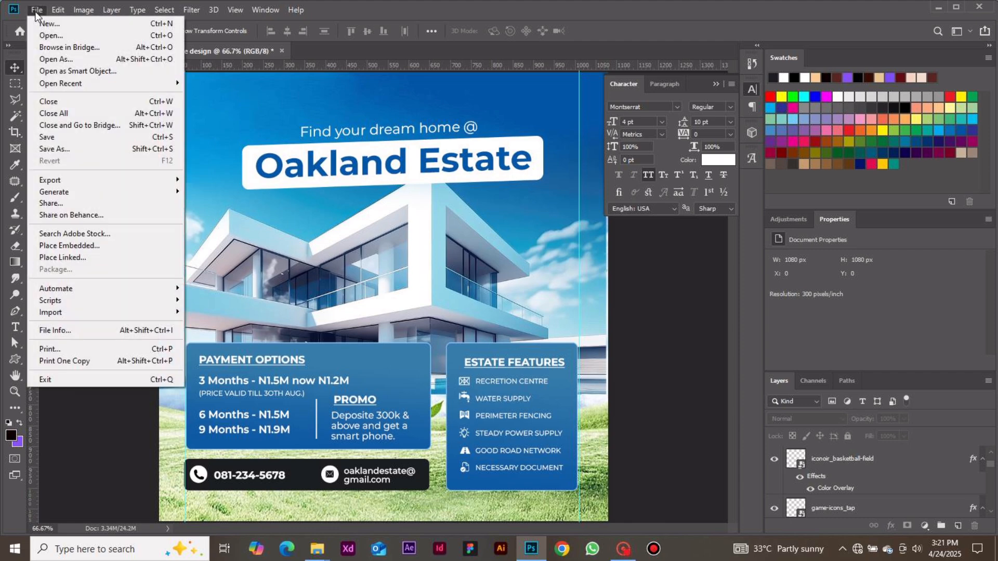
{"action": "left_click", "coordinate": [109, 245]}
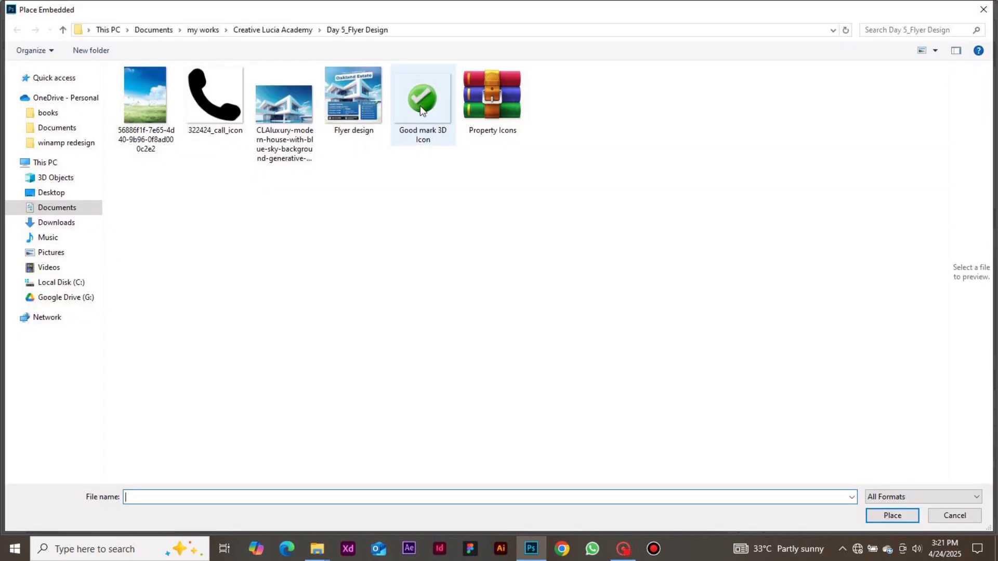
{"action": "double_click", "coordinate": [420, 106]}
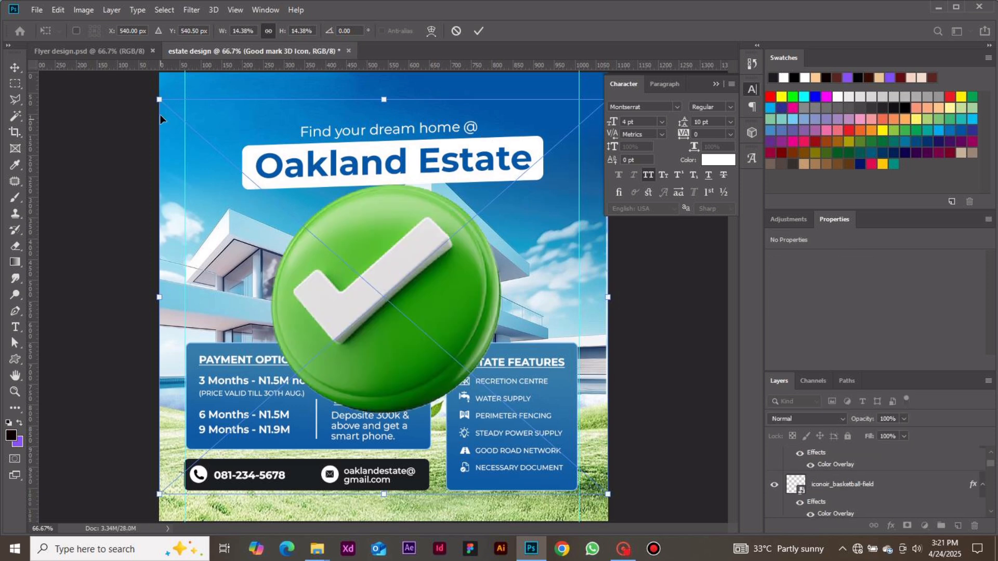
{"action": "left_click_drag", "start_coordinate": [159, 99], "coordinate": [435, 342]}
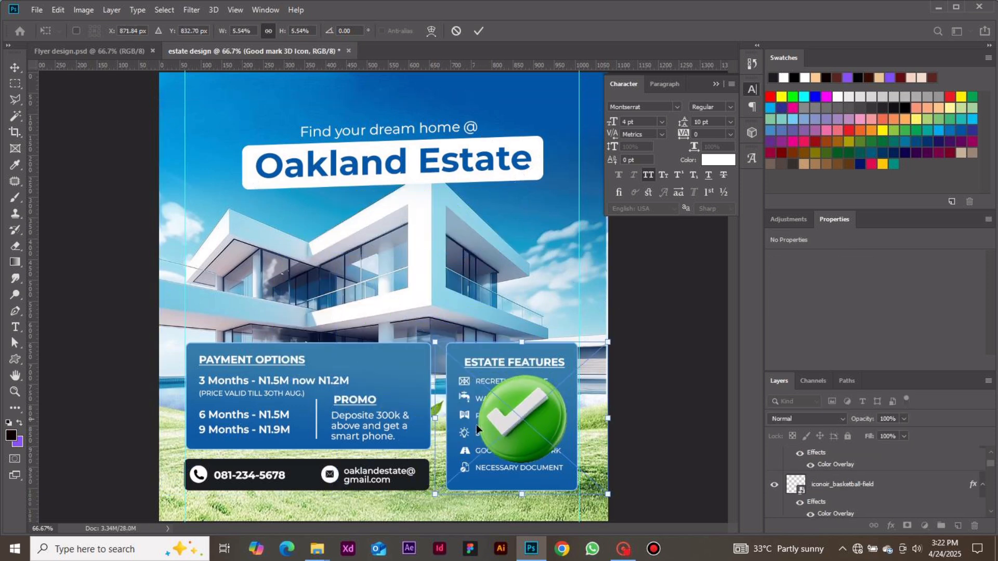
{"action": "left_click_drag", "start_coordinate": [435, 494], "coordinate": [579, 356]}
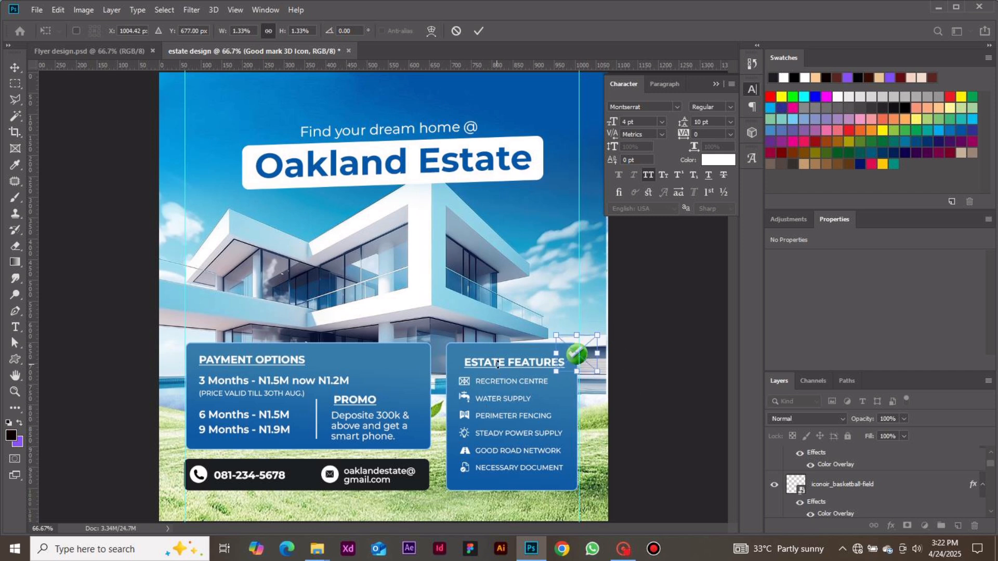
{"action": "left_click", "coordinate": [675, 404]}
{"action": "left_click", "coordinate": [669, 404]}
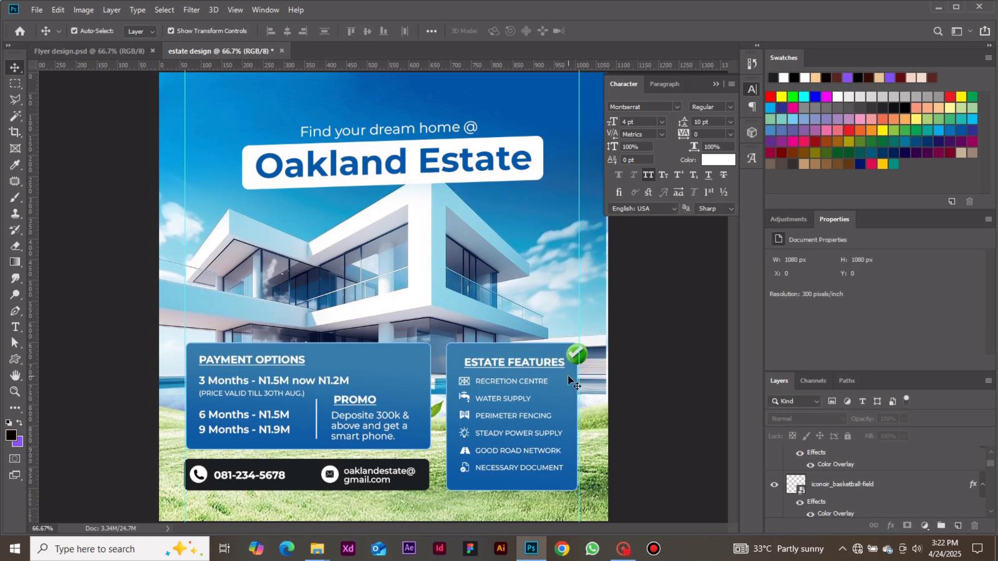
Nudge the ESTATE FEATURES heading vertically to about Y 682 px, keeping it at X 734 px.
{"action": "left_click", "coordinate": [533, 365]}
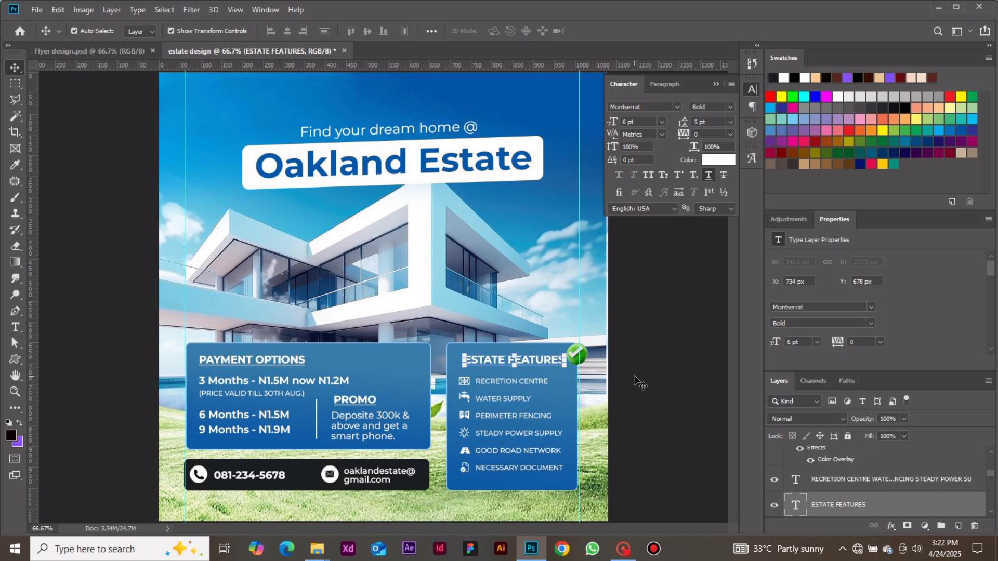
{"action": "key", "text": "Down"}
{"action": "key", "text": "Down"}
{"action": "key", "text": "Down"}
{"action": "key", "text": "Down"}
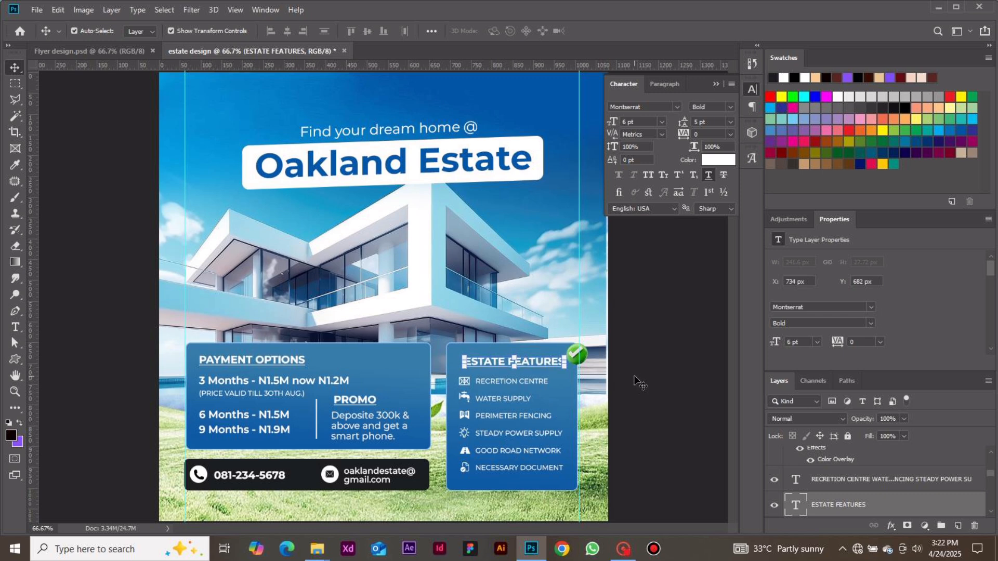
{"action": "left_click", "coordinate": [639, 384]}
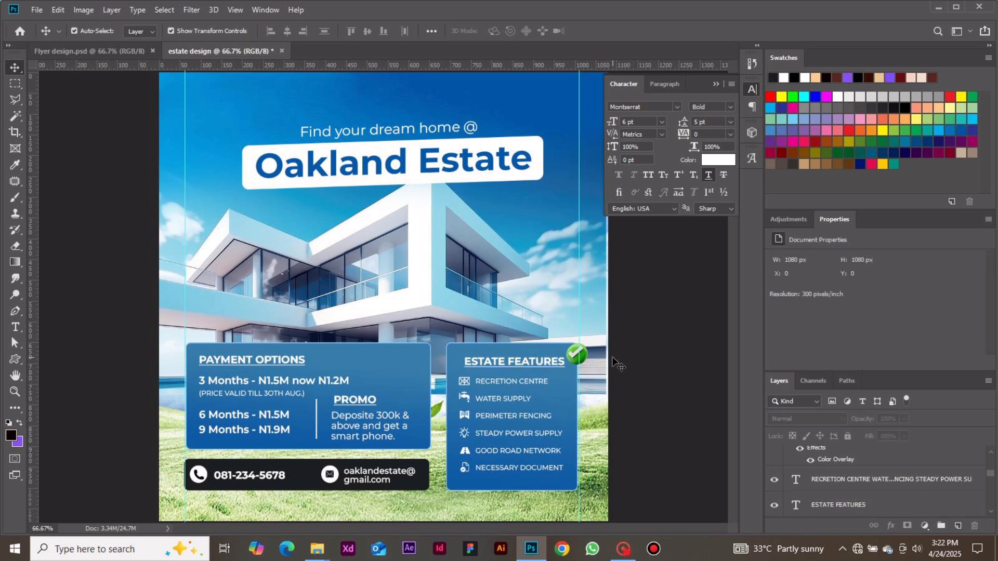
Shift the green check-mark icon slightly outward on the box corner to about X 983 px, Y 648 px.
{"action": "left_click", "coordinate": [574, 362]}
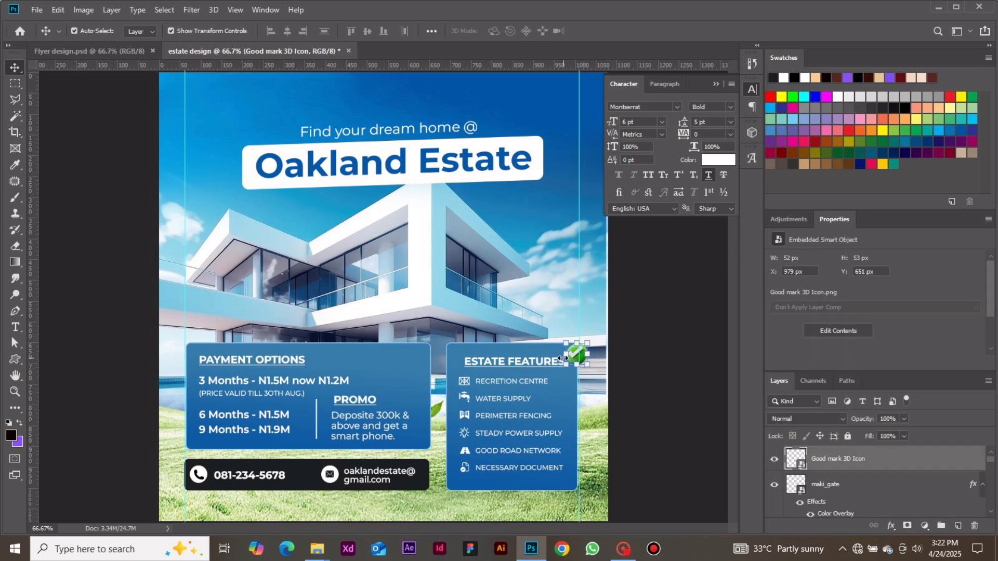
{"action": "key", "text": "ctrl+t"}
{"action": "left_click_drag", "start_coordinate": [569, 356], "coordinate": [582, 355]}
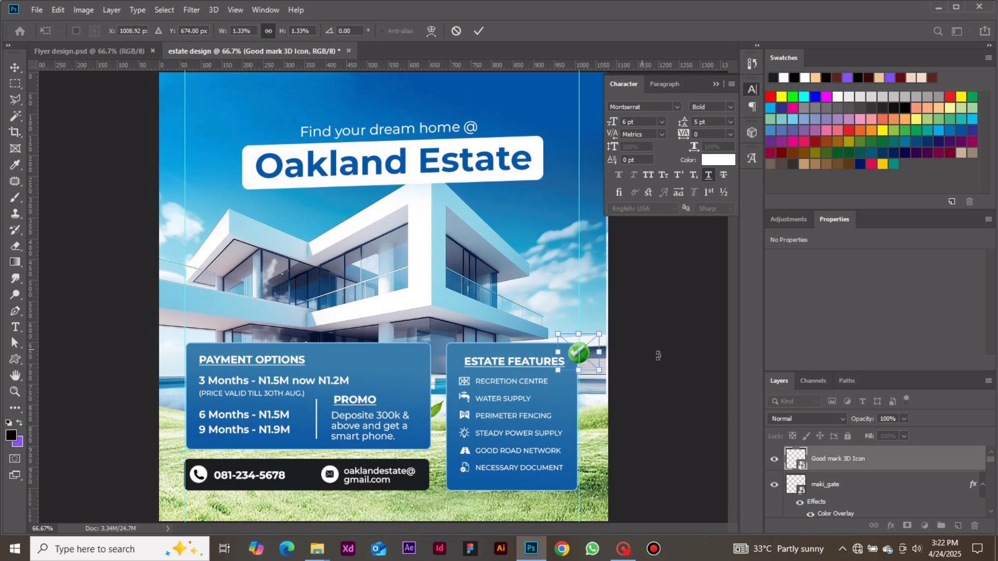
{"action": "key", "text": "Return"}
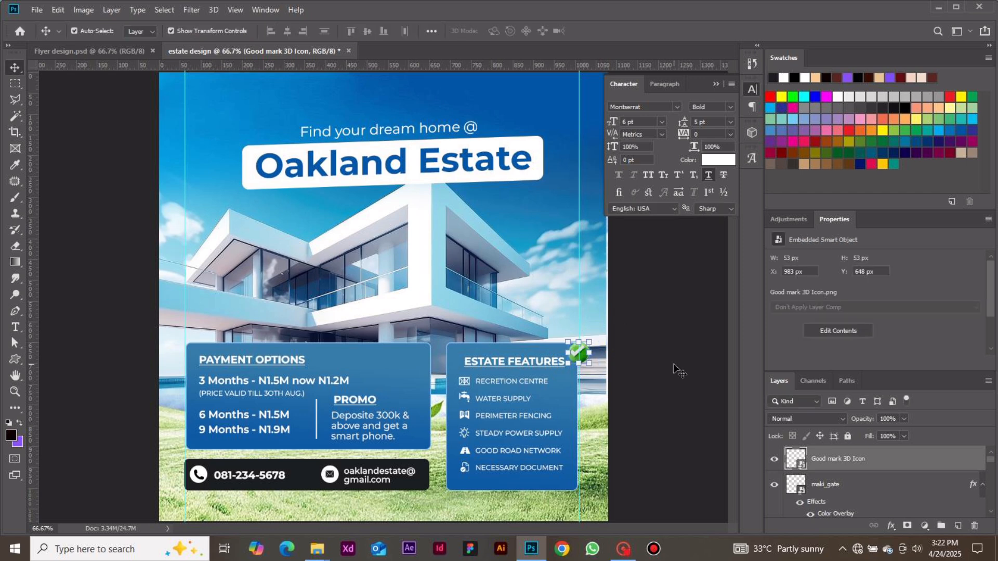
Enlarge the house background image to about 1088 x 725 px so it reaches the canvas's right edge.
{"action": "left_click", "coordinate": [597, 282]}
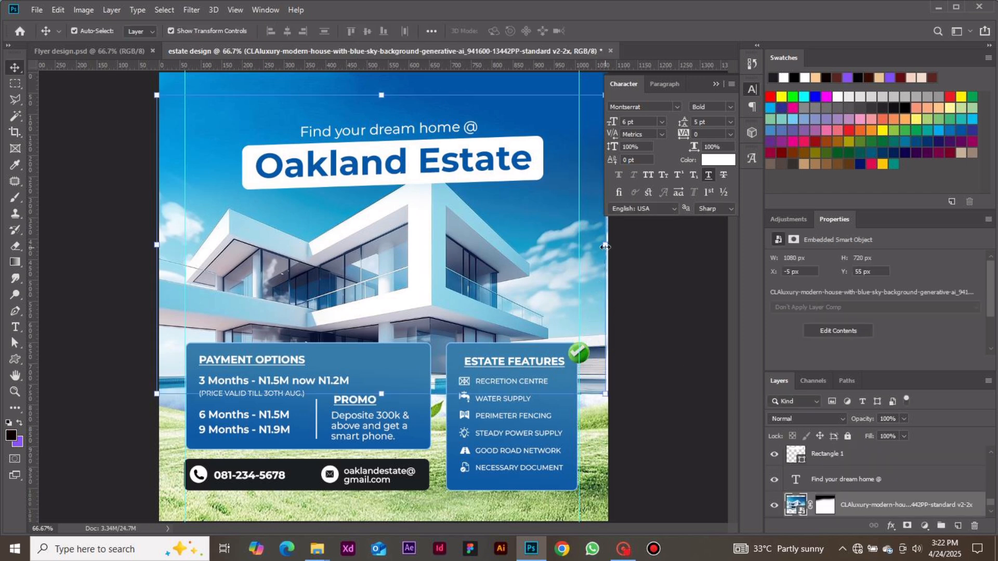
{"action": "left_click_drag", "start_coordinate": [605, 244], "coordinate": [609, 245]}
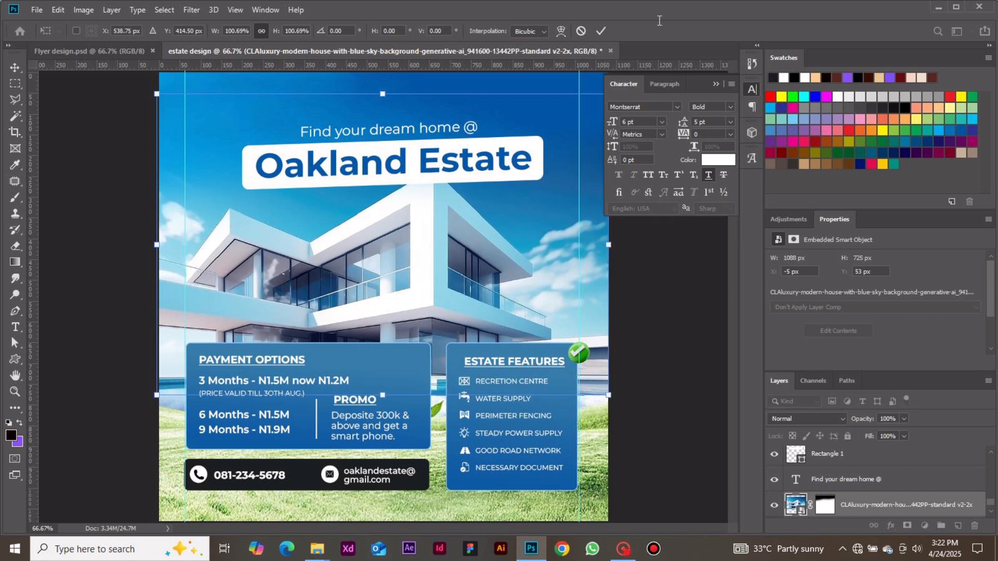
{"action": "left_click", "coordinate": [602, 30]}
{"action": "left_click", "coordinate": [685, 226]}
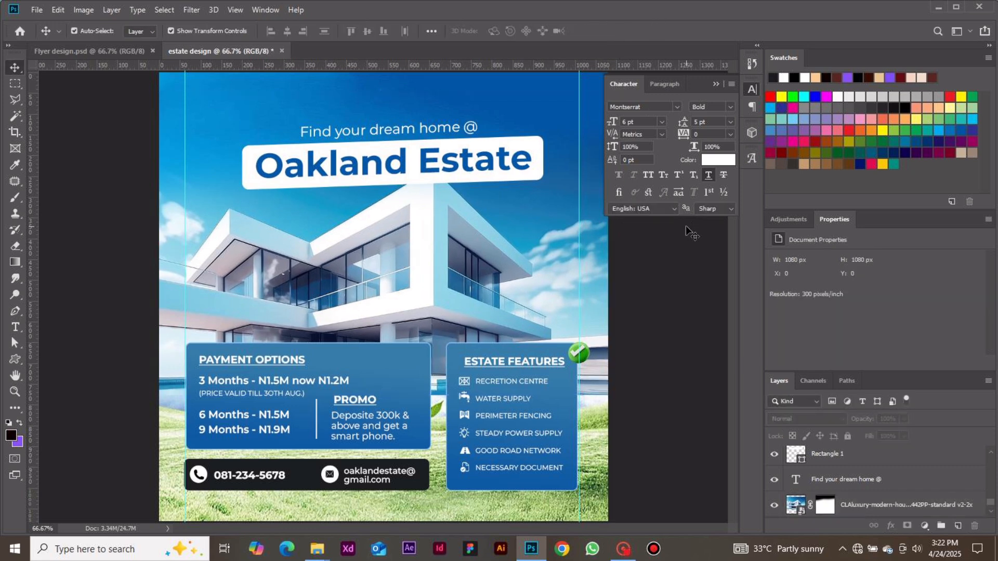